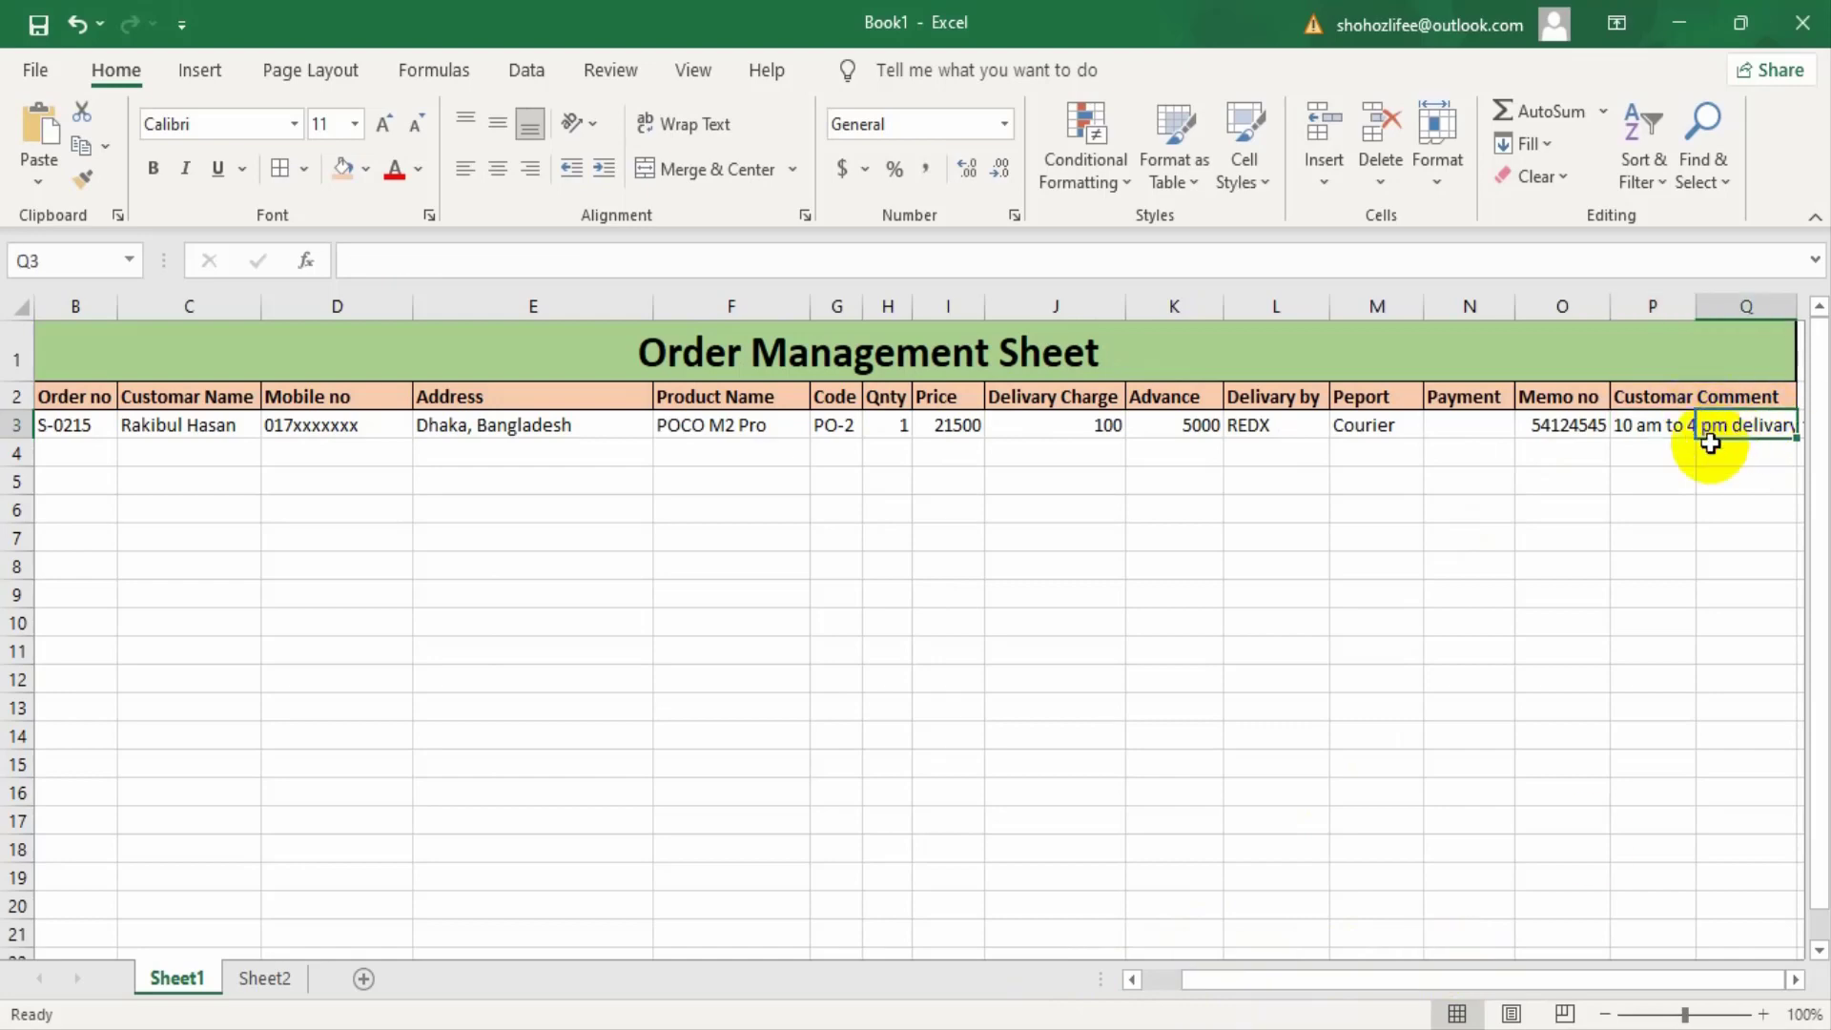
# Step: Autofit column P to the delivery comment and begin a formula with = in Payment cell N3
pyautogui.click(1696, 393)
pyautogui.click(1671, 451)
pyautogui.press('Up')
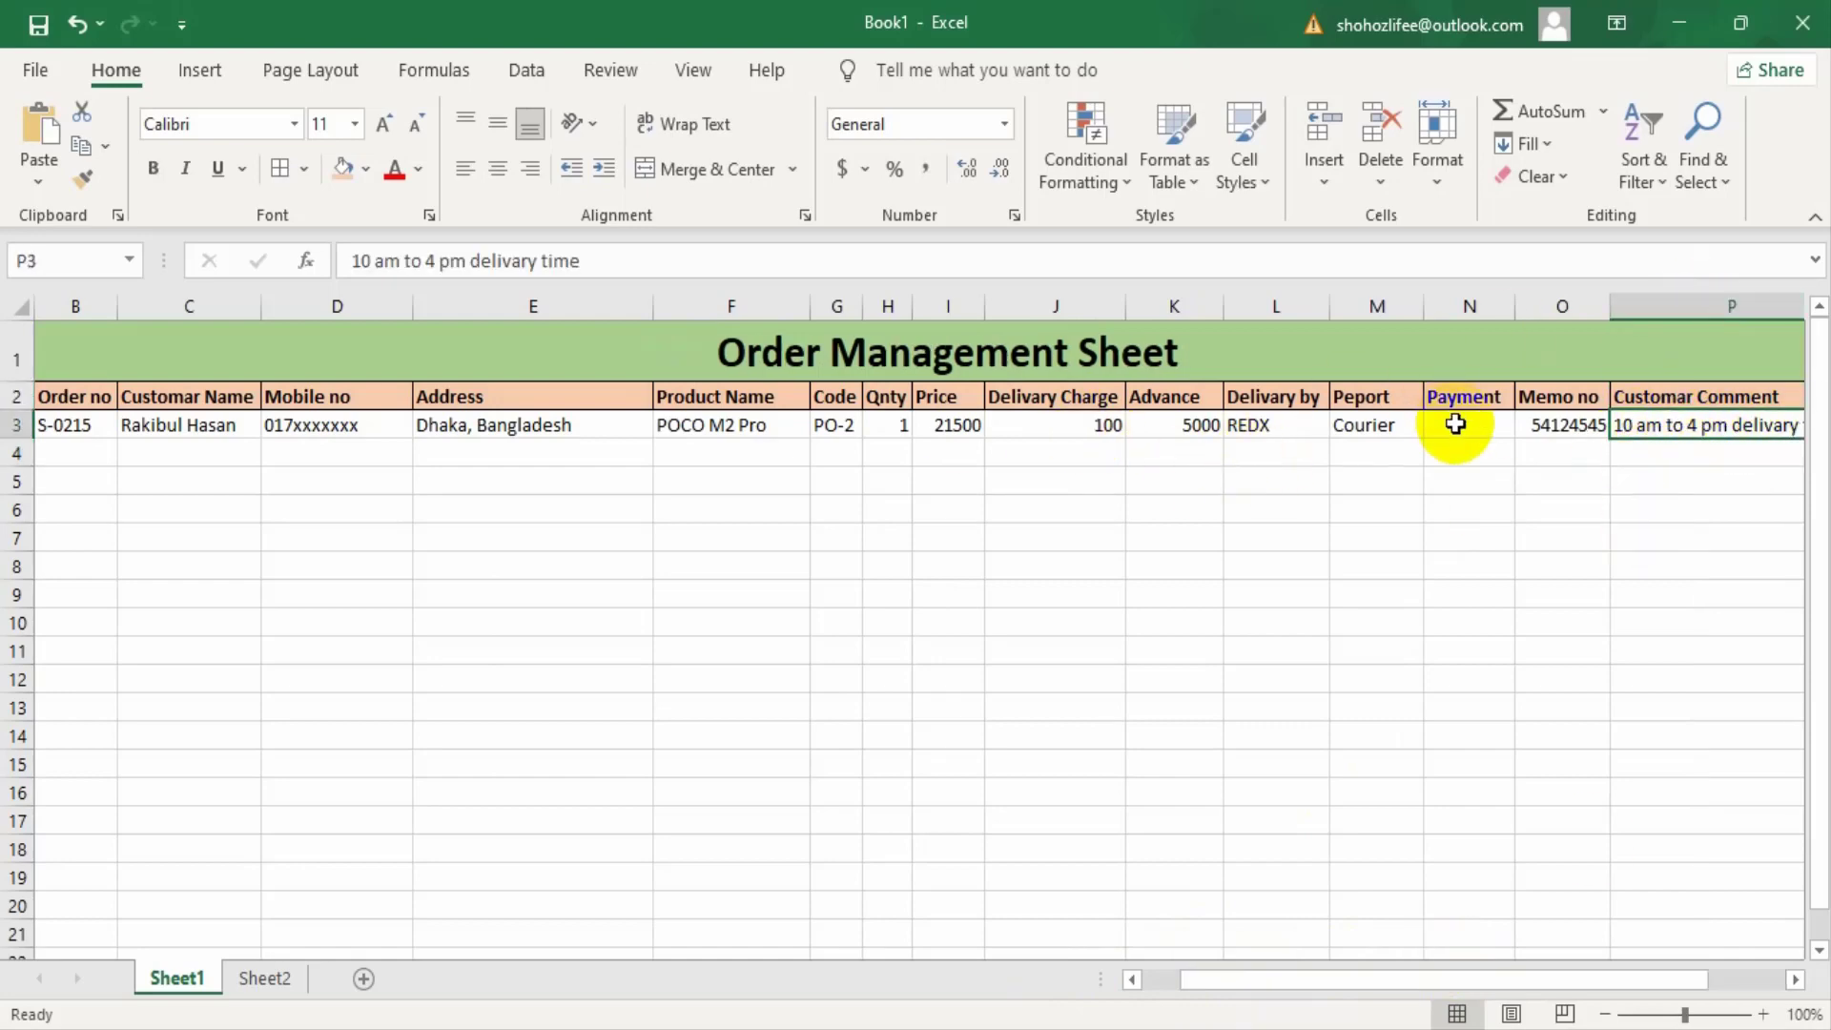
pyautogui.click(1457, 426)
pyautogui.write('=')
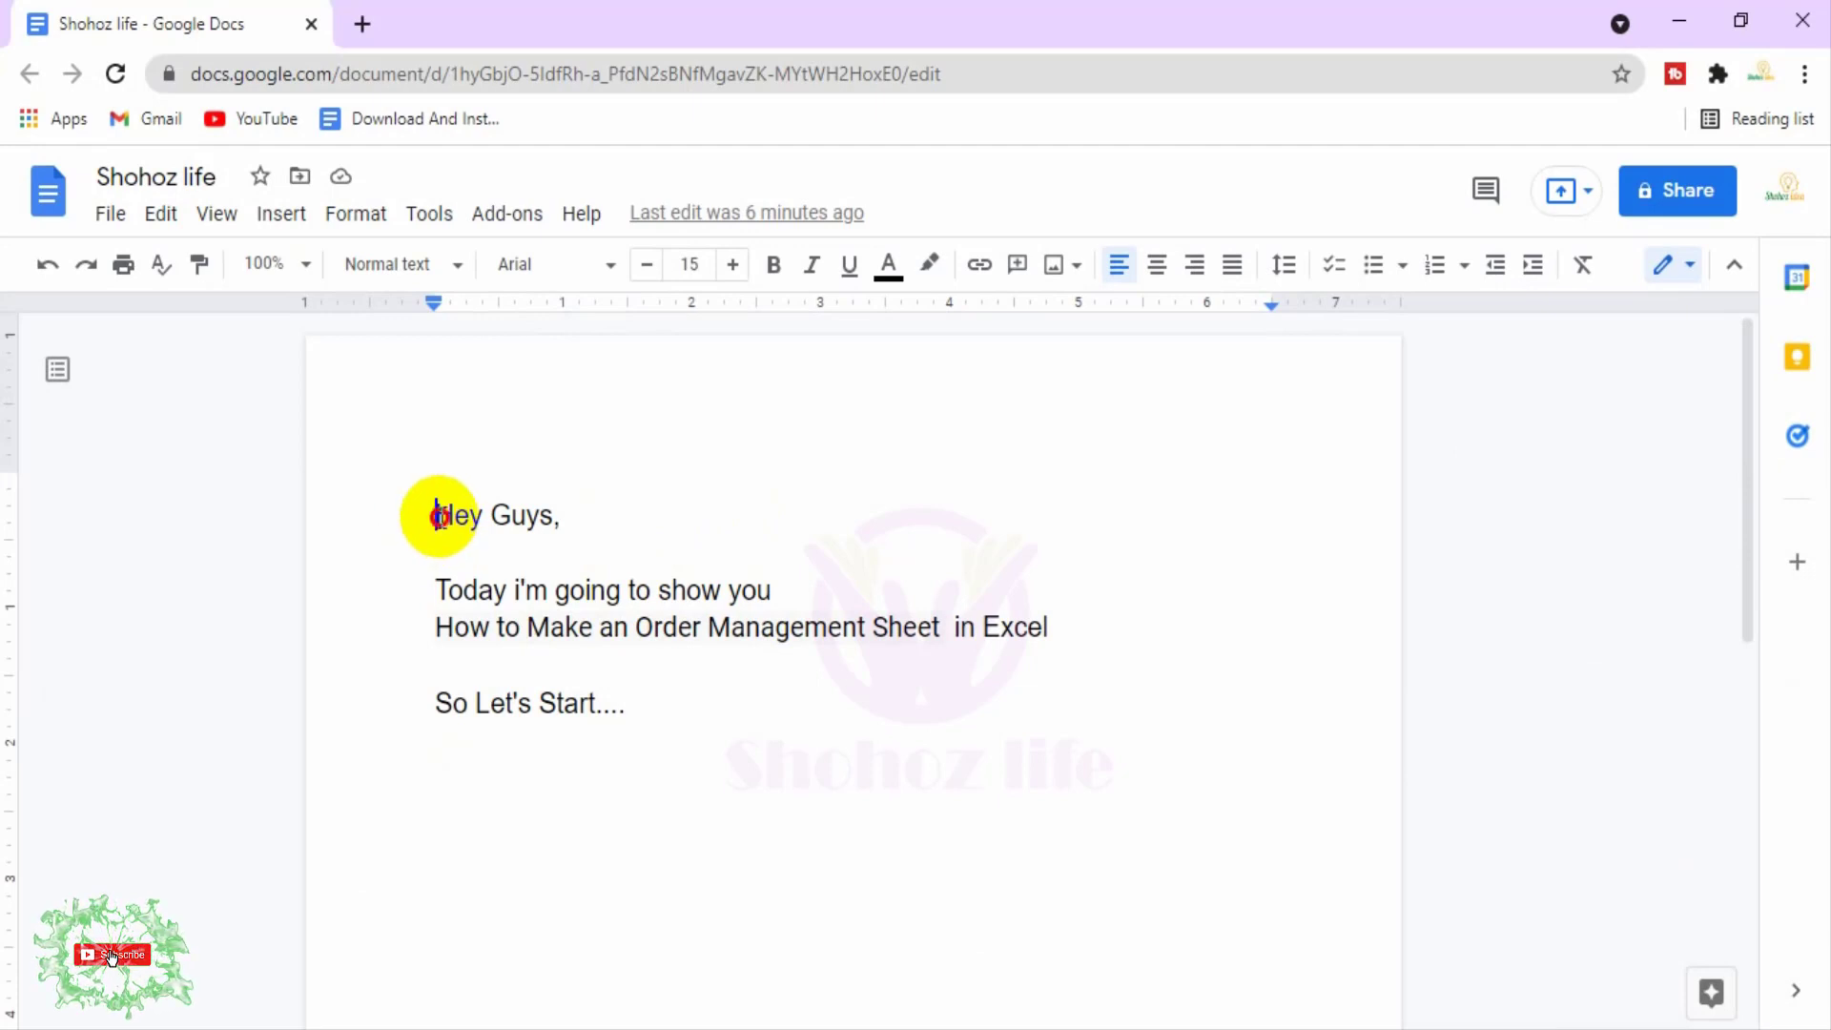
# Step: Select each intro line of the note, from the greeting to 'So Let's Start....'
pyautogui.moveTo(435, 515); pyautogui.dragTo(582, 520)
pyautogui.moveTo(435, 590); pyautogui.dragTo(773, 588)
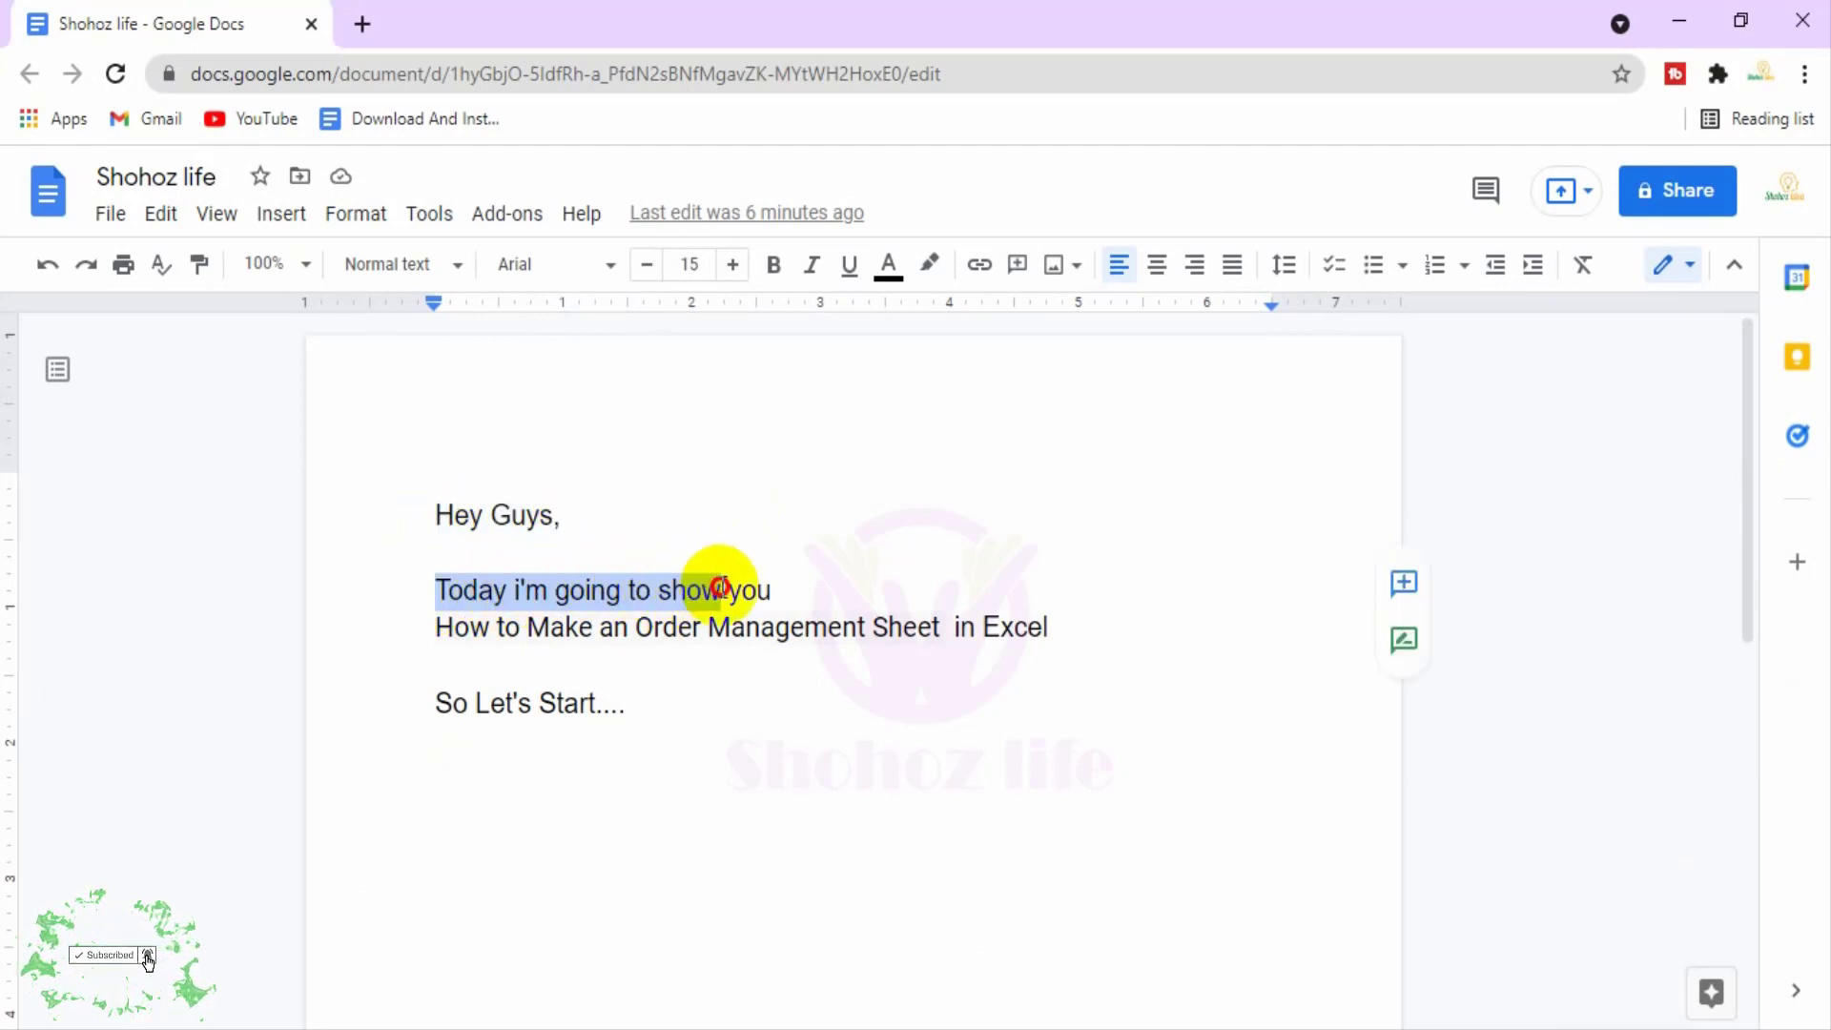
pyautogui.moveTo(435, 629); pyautogui.dragTo(1050, 630)
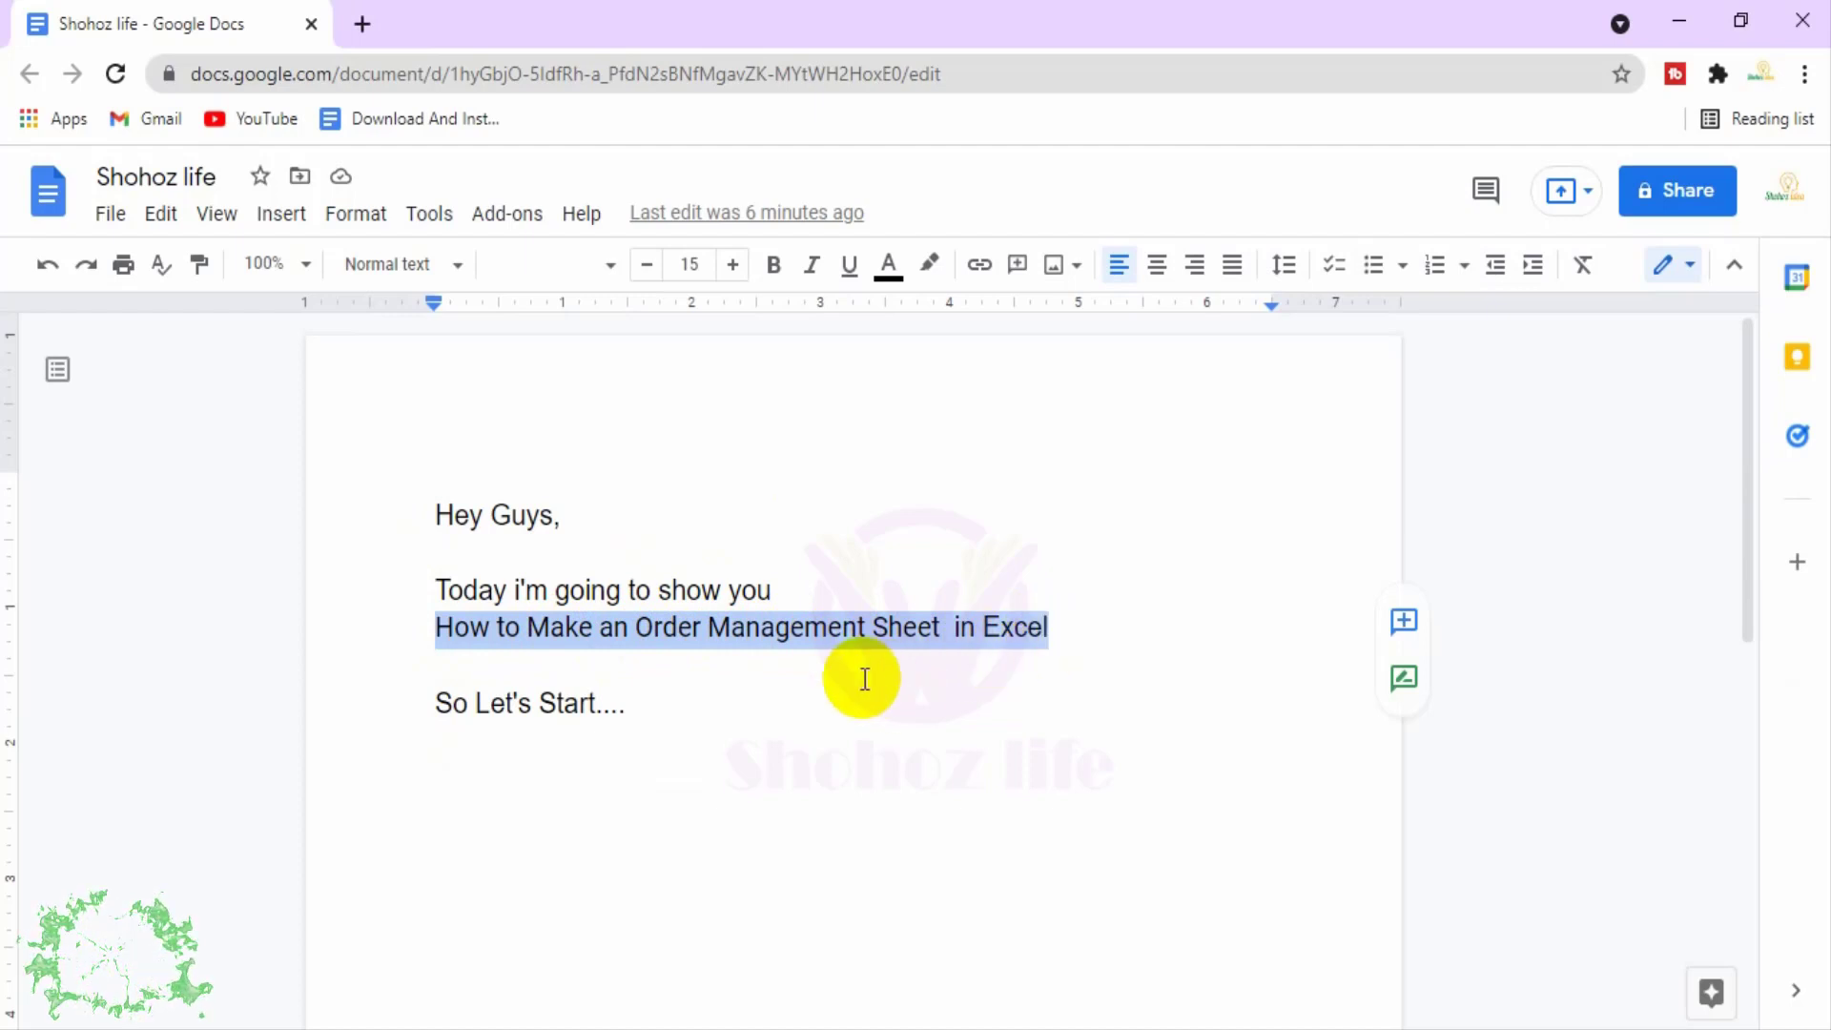
pyautogui.moveTo(435, 711); pyautogui.dragTo(648, 704)
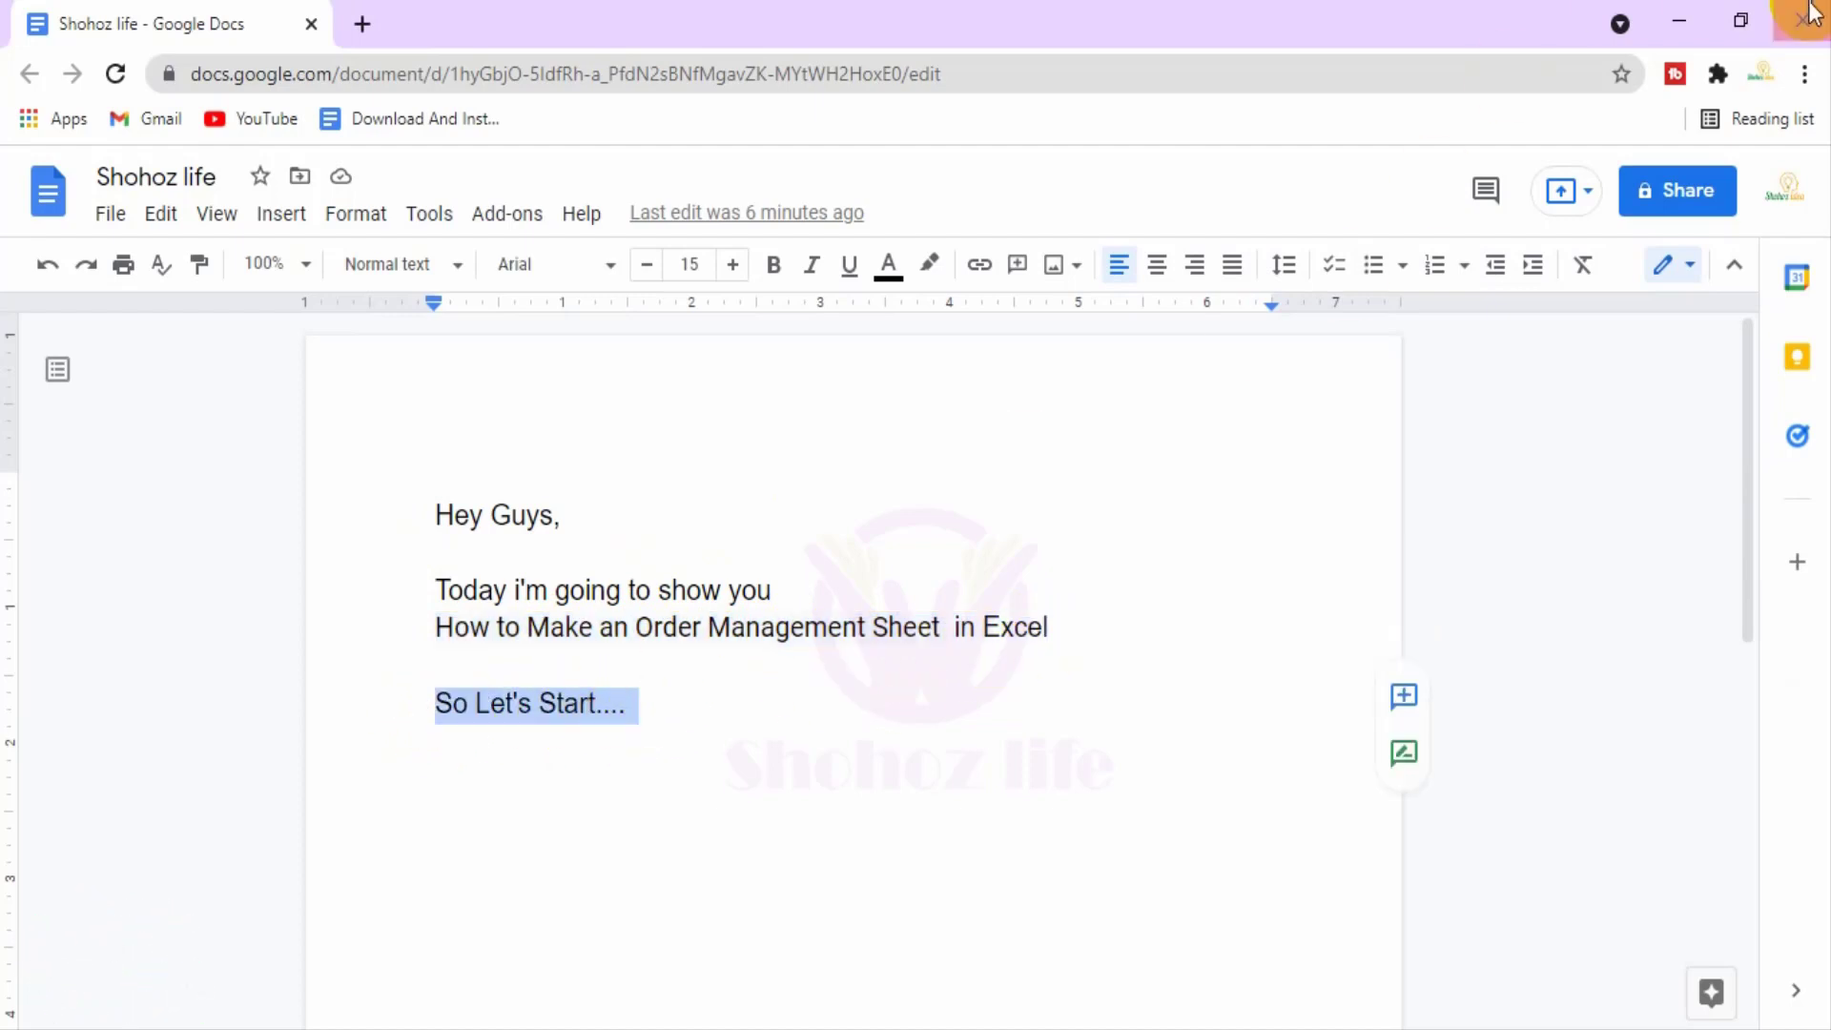
# Step: Minimize the browser and launch Excel from Start search 'ex' with a blank workbook
pyautogui.click(1704, 32)
pyautogui.press('super')
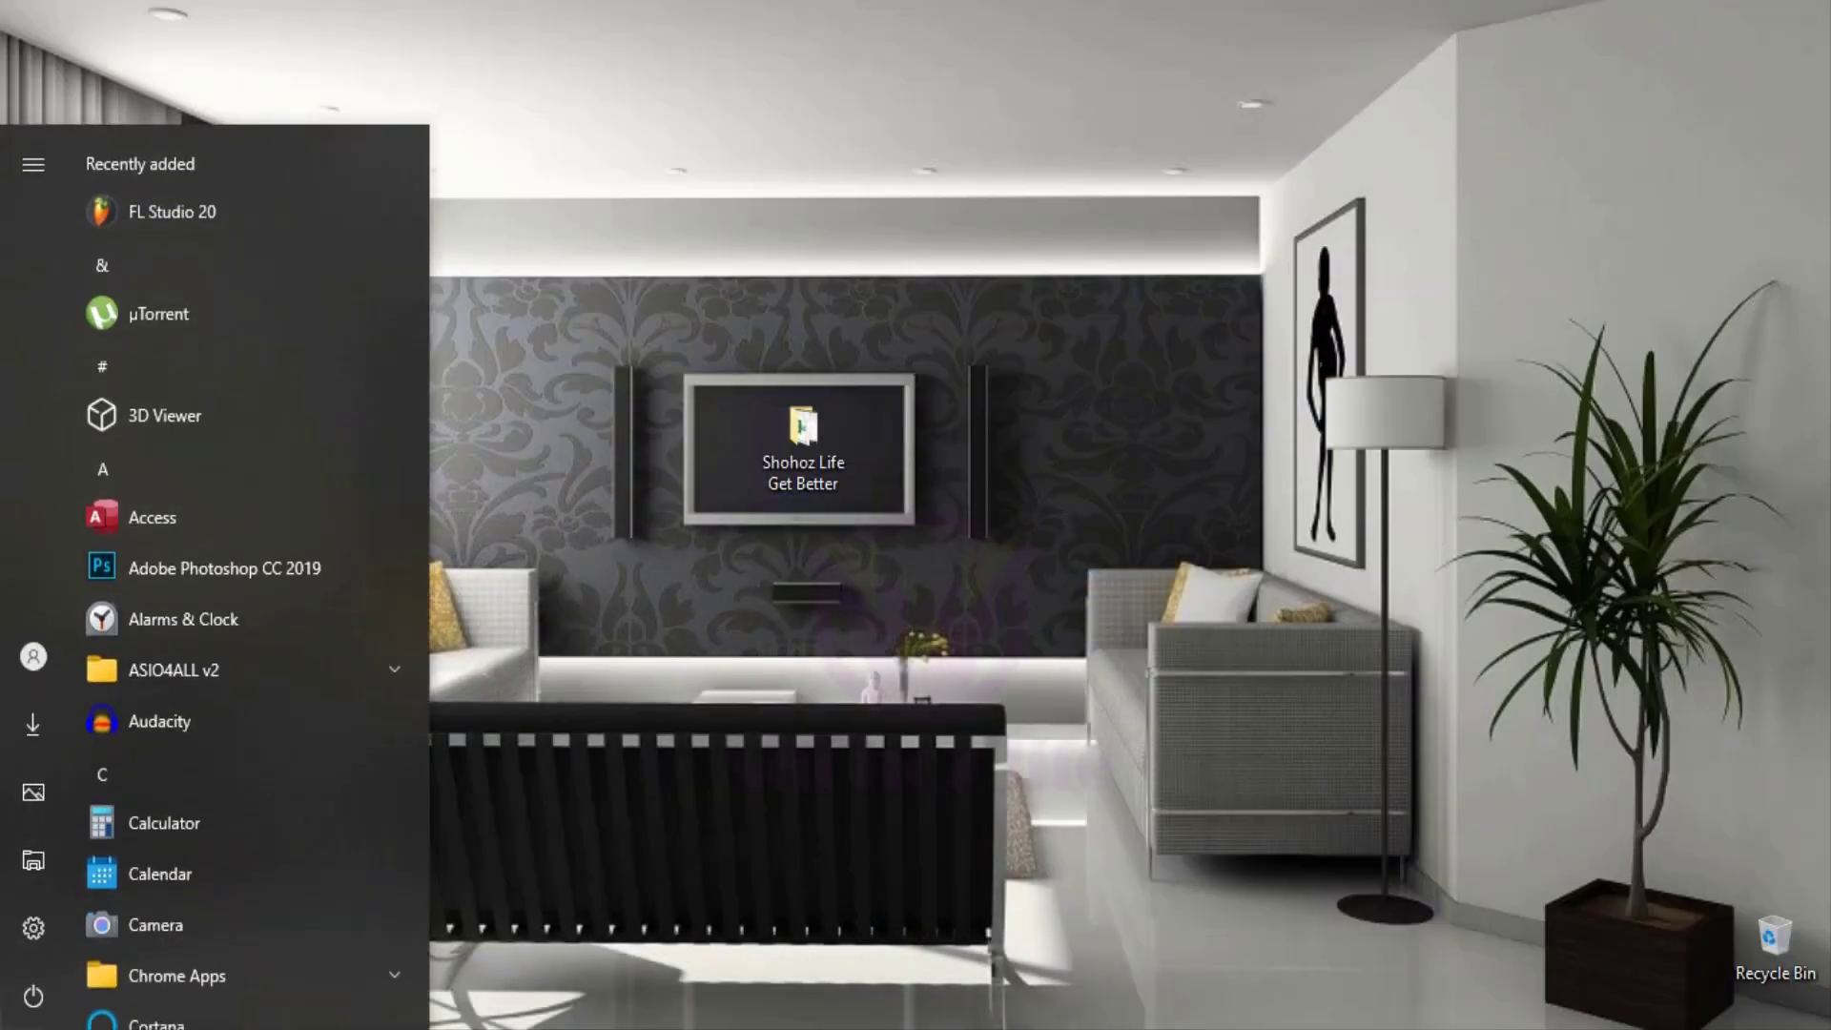
pyautogui.write('ex')
pyautogui.click(223, 319)
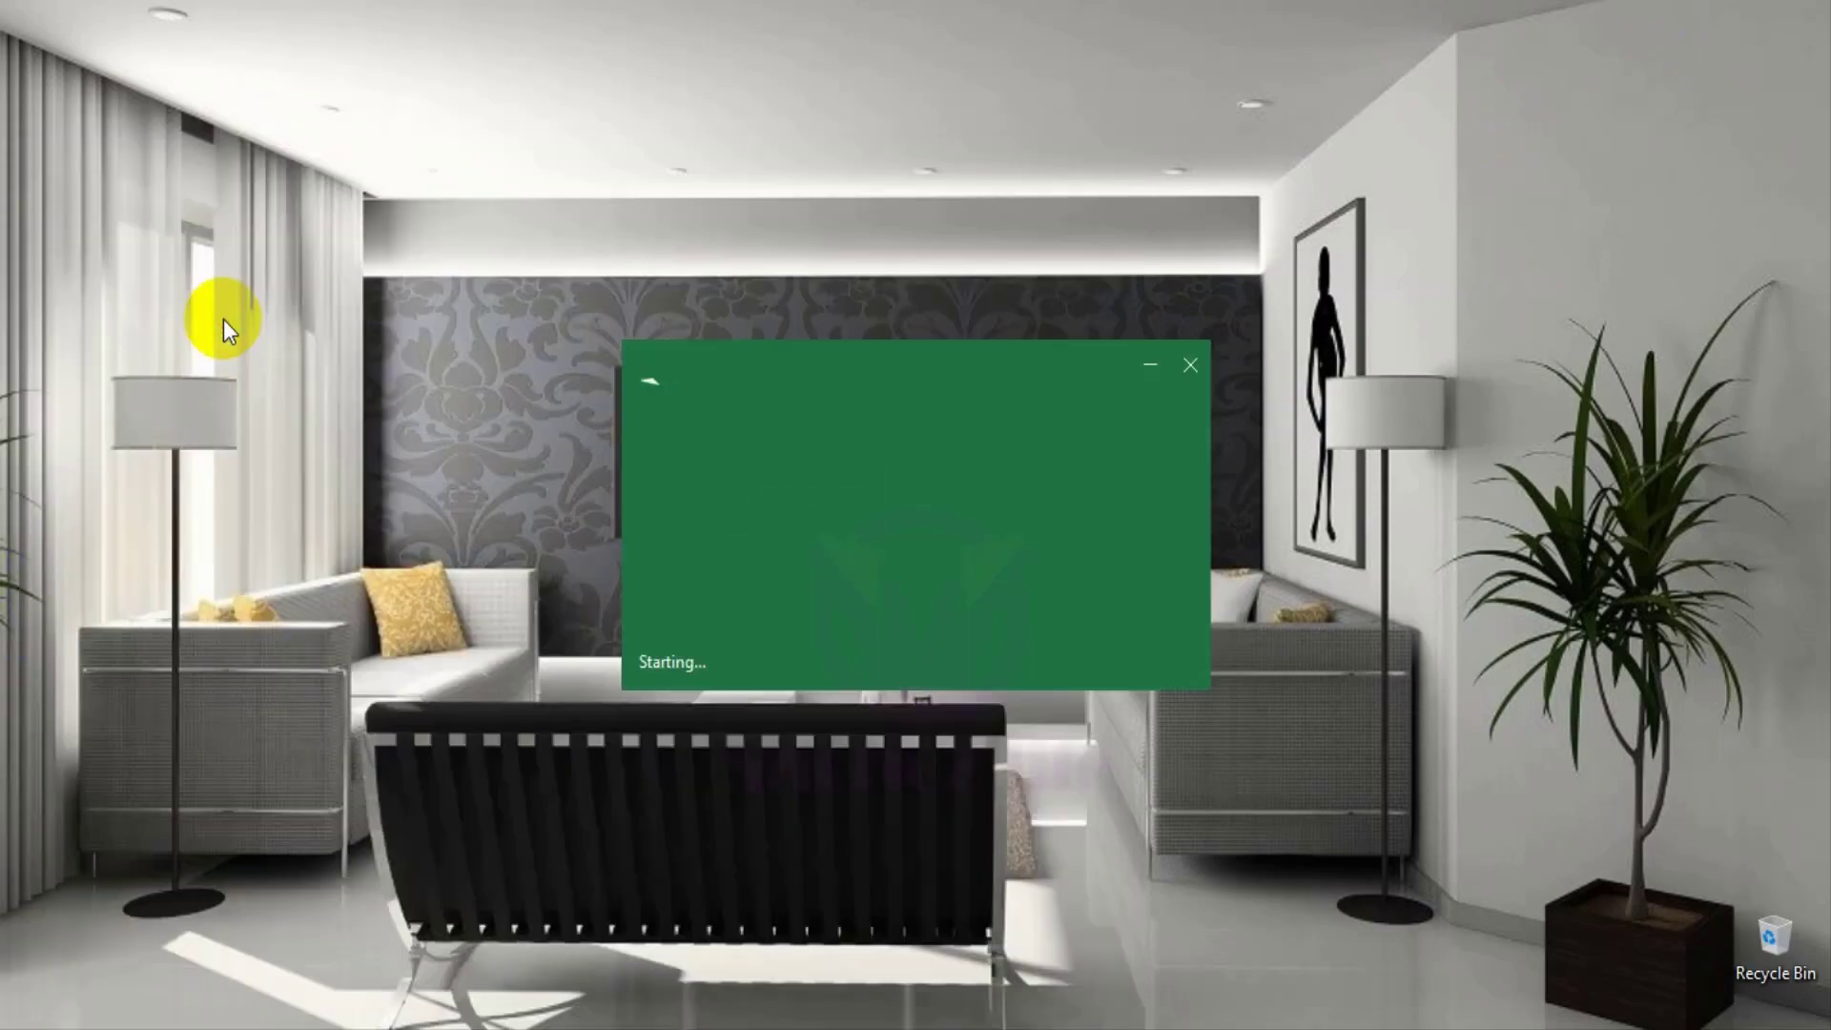
pyautogui.click(286, 329)
# Step: Enter headers Date, Order no and Customar Name in A1:C1, autofitting column C
pyautogui.write('Date')
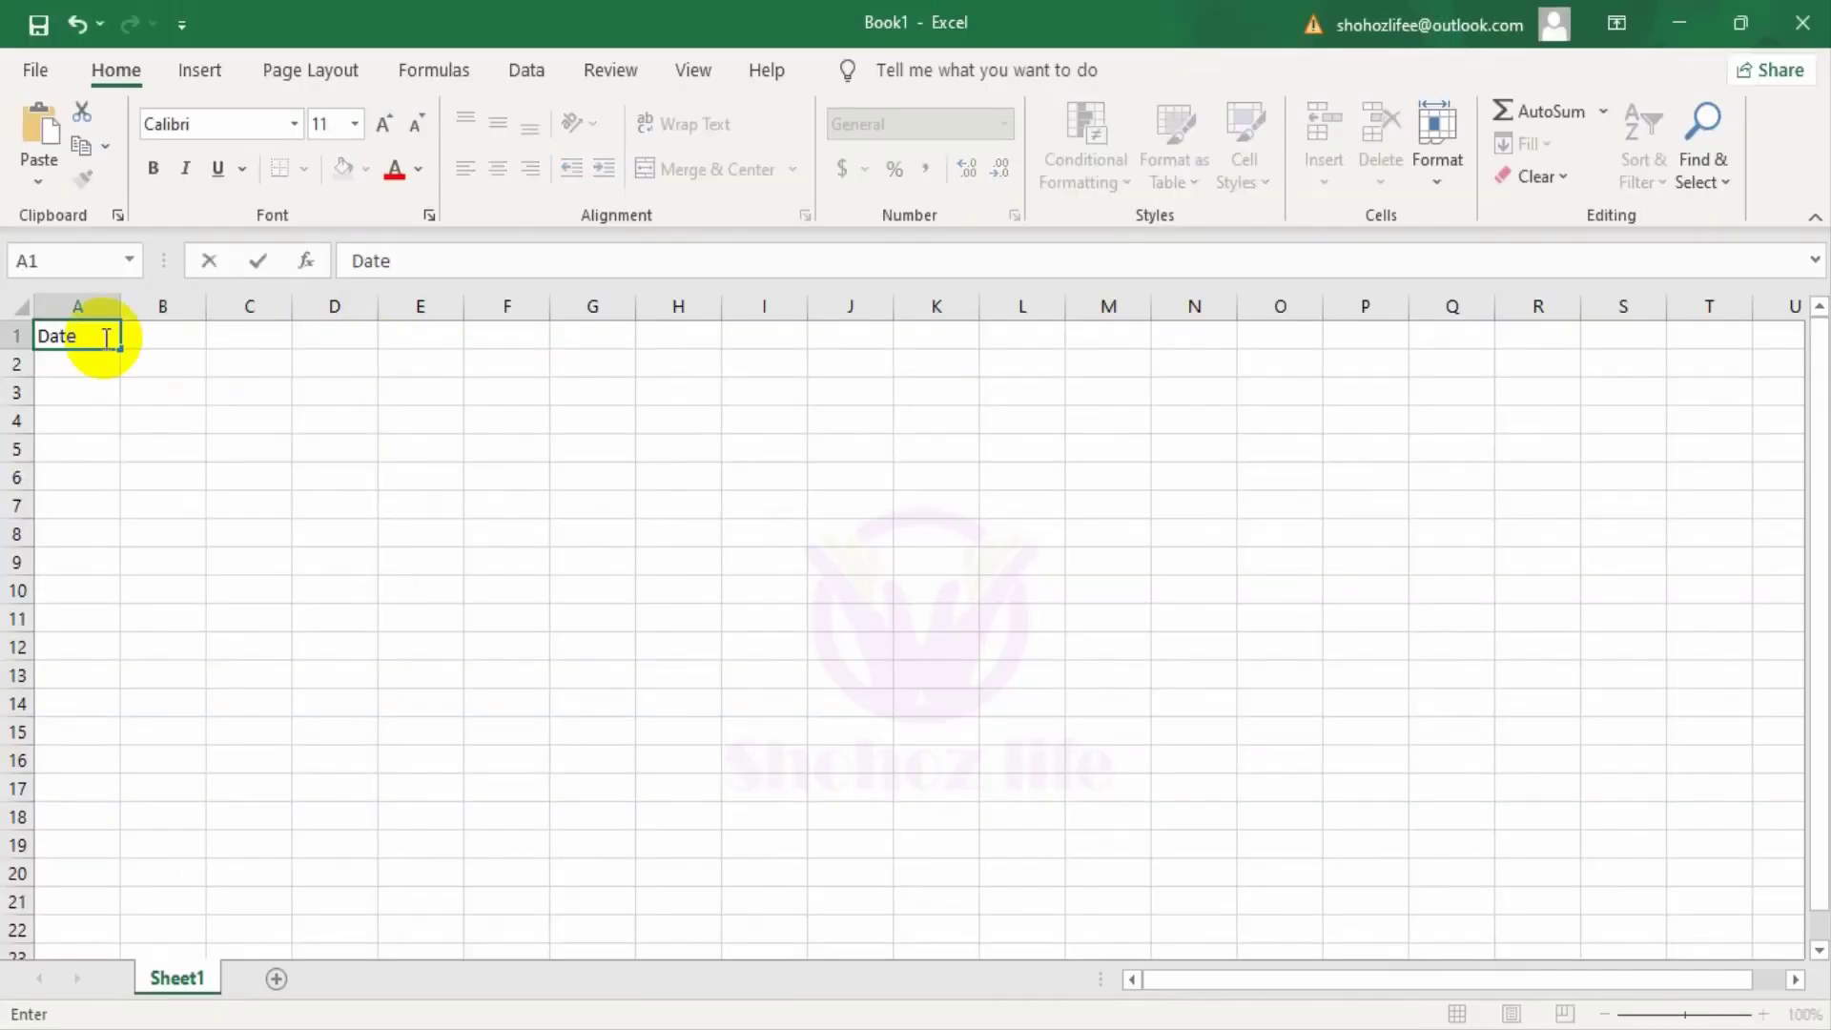
pyautogui.click(185, 335)
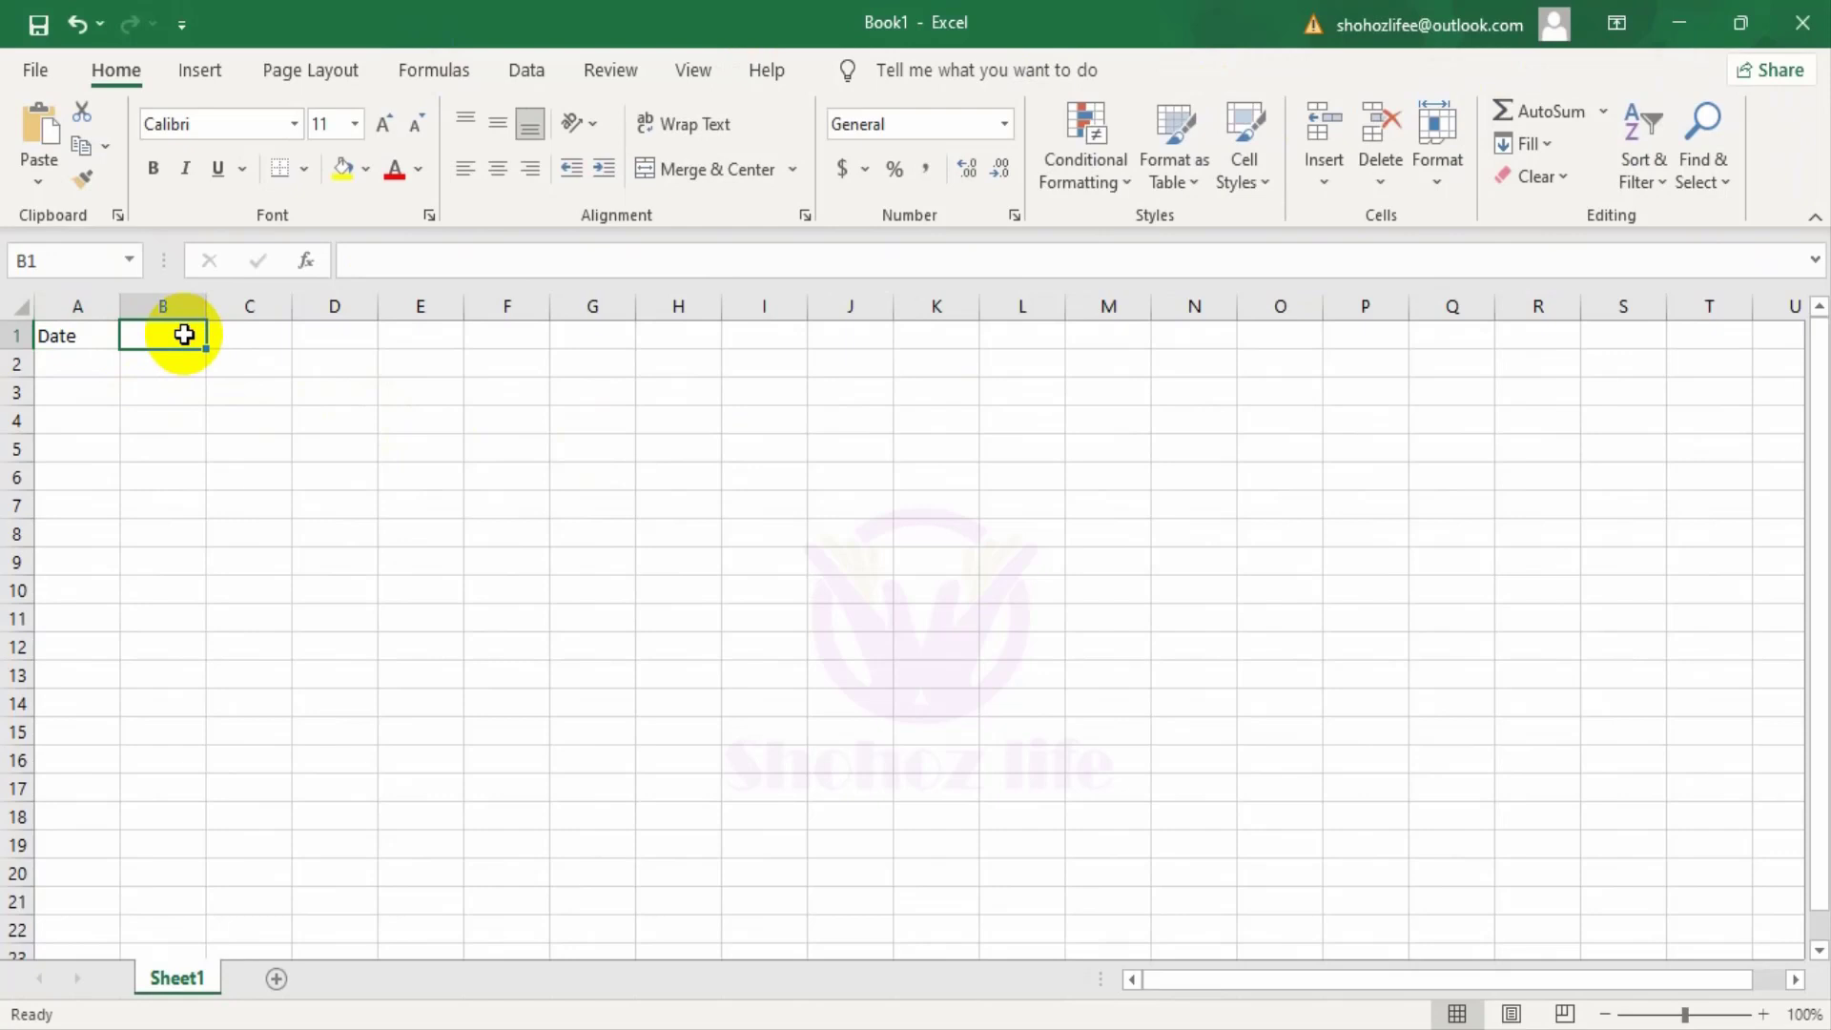
pyautogui.write('Order no')
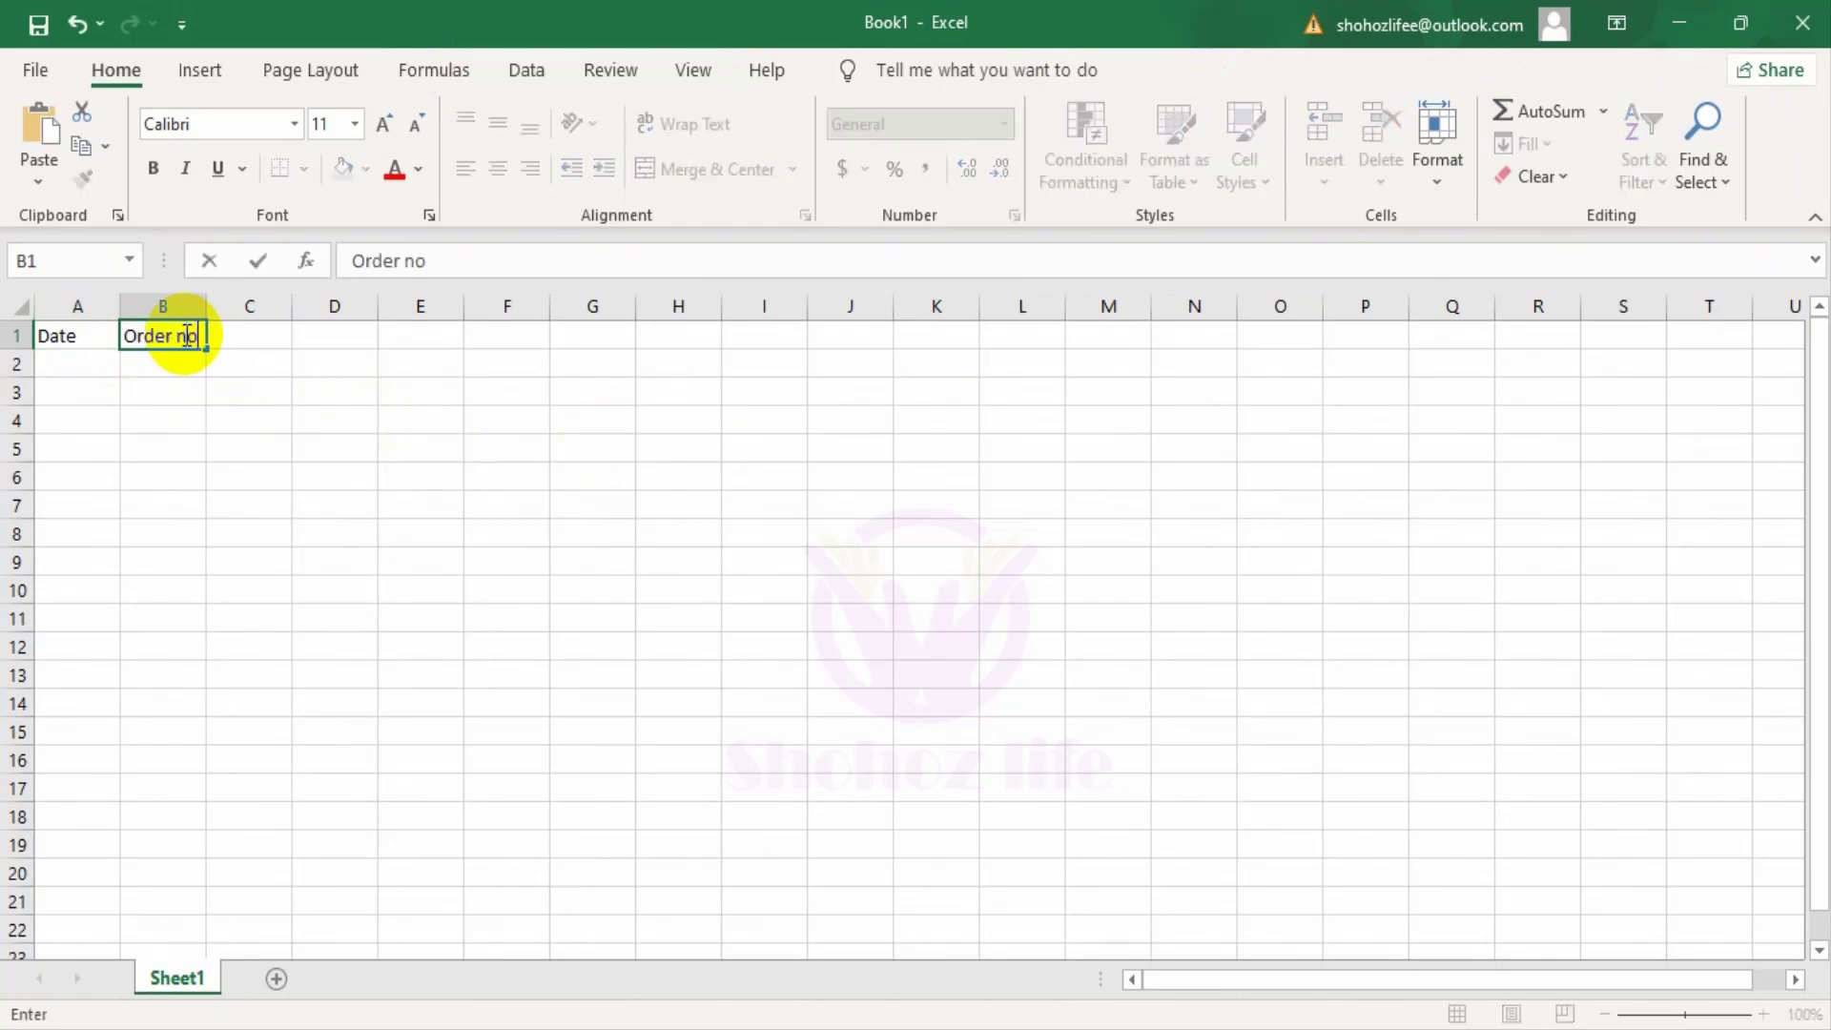
pyautogui.press('Tab')
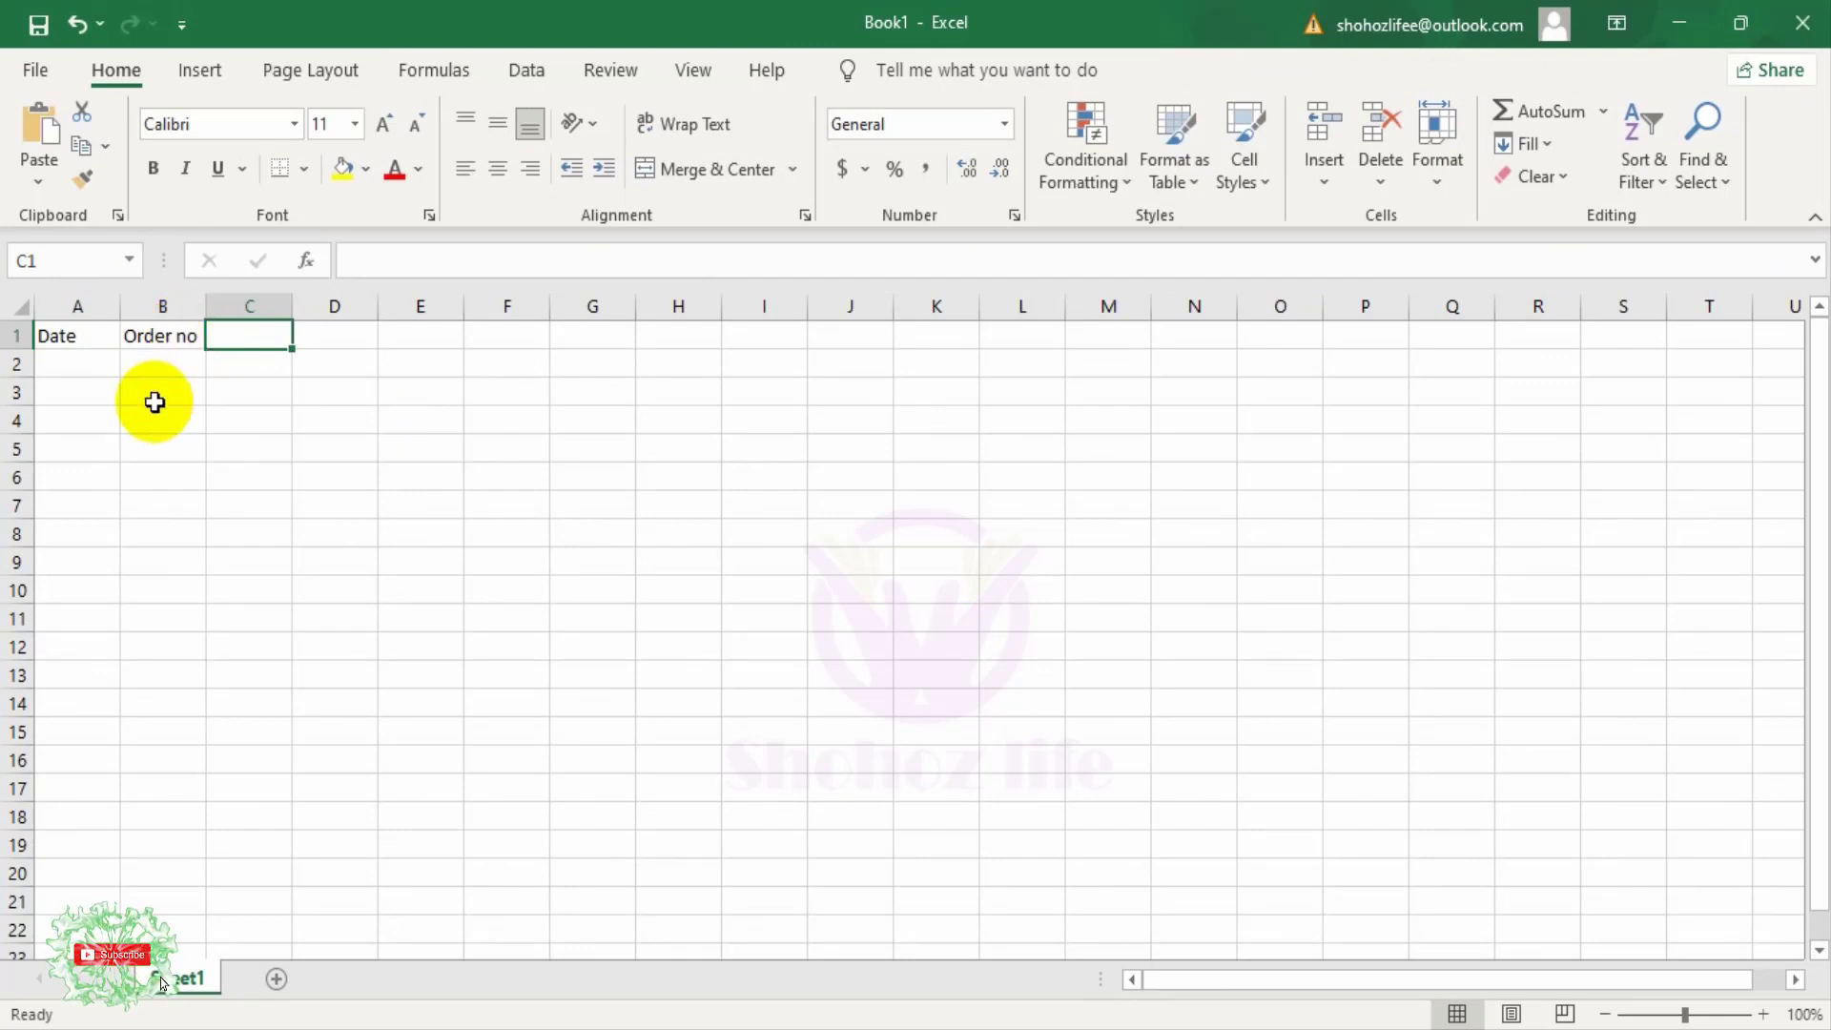
pyautogui.write('Cus')
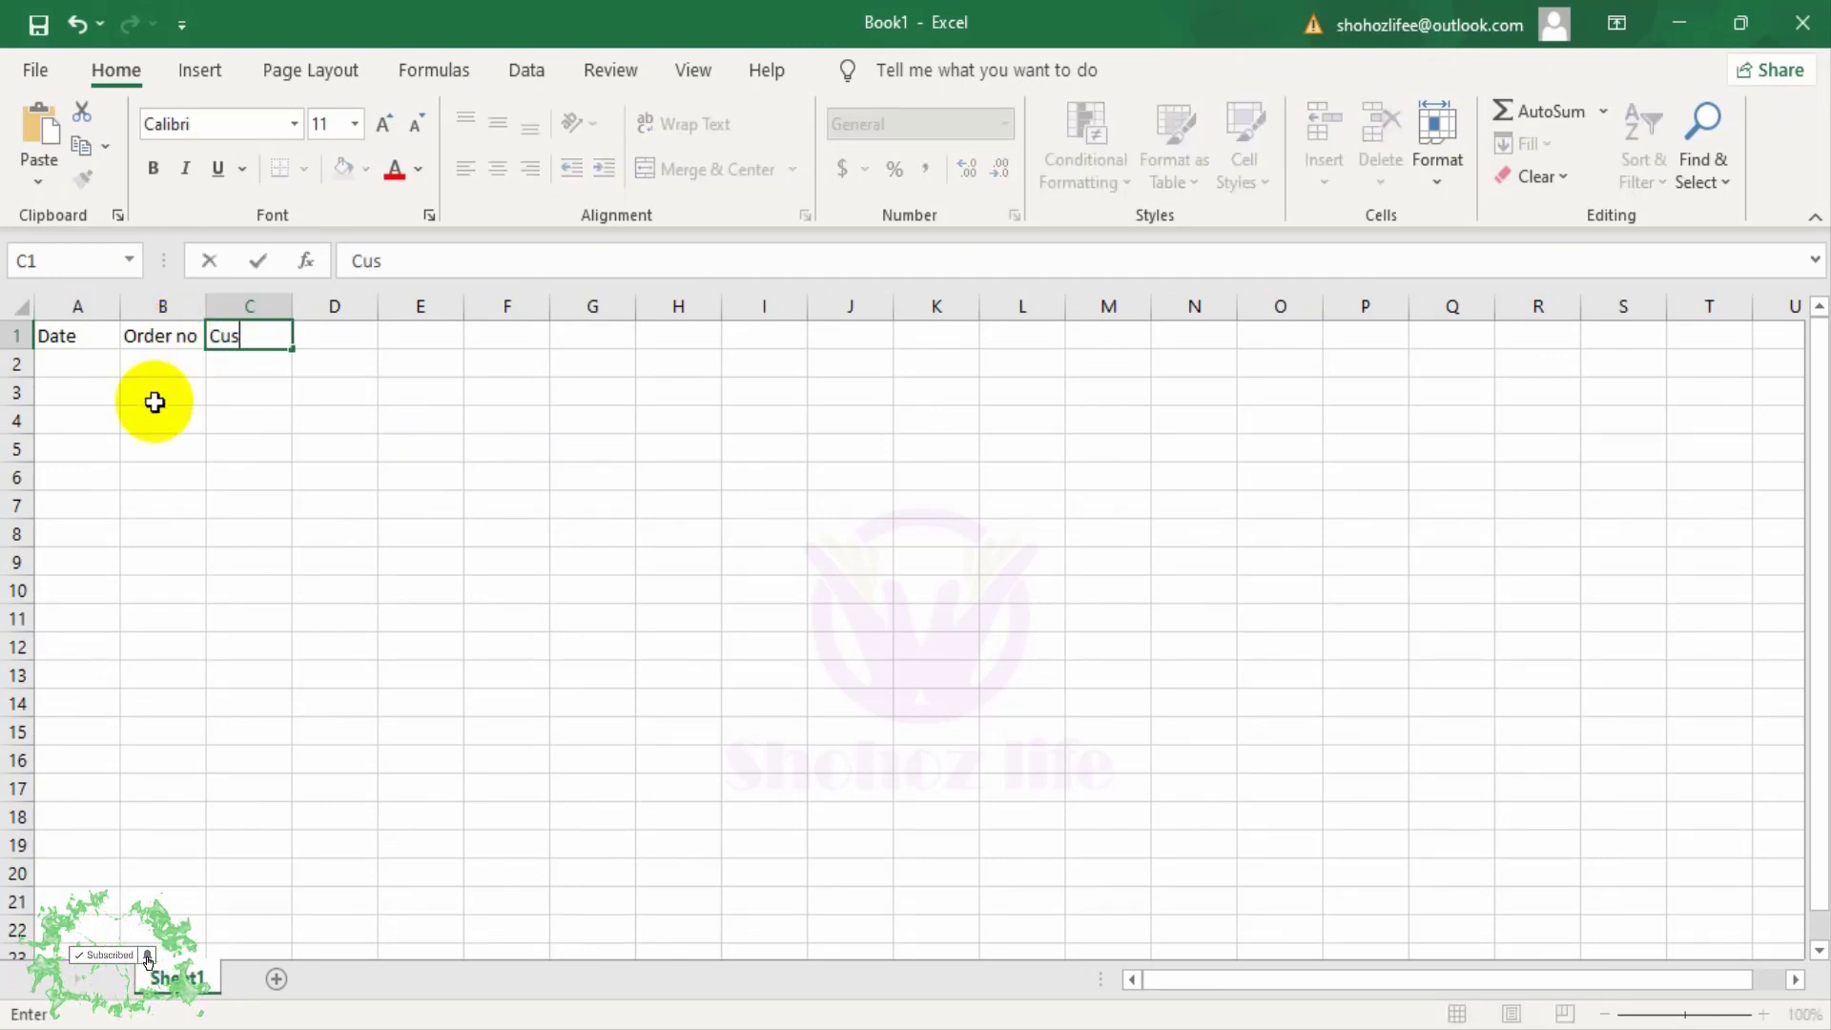
pyautogui.write('tomar Name')
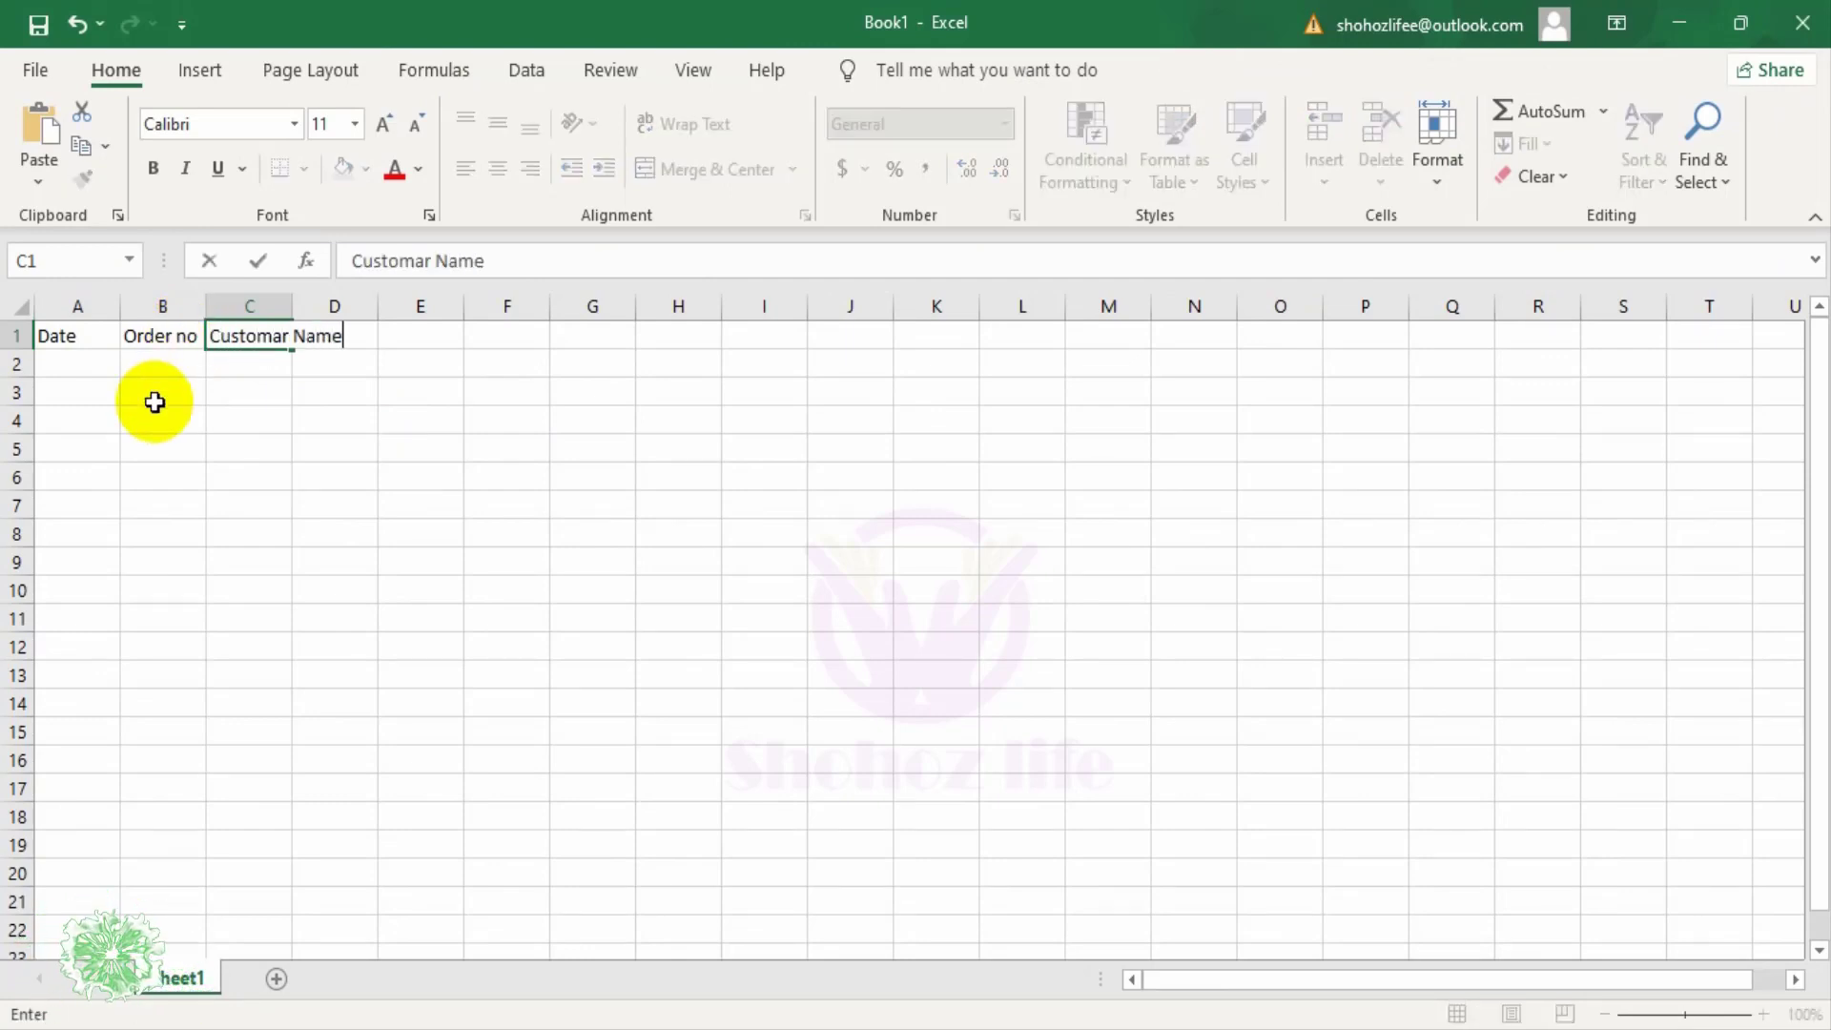
pyautogui.click(286, 306)
pyautogui.doubleClick(291, 312)
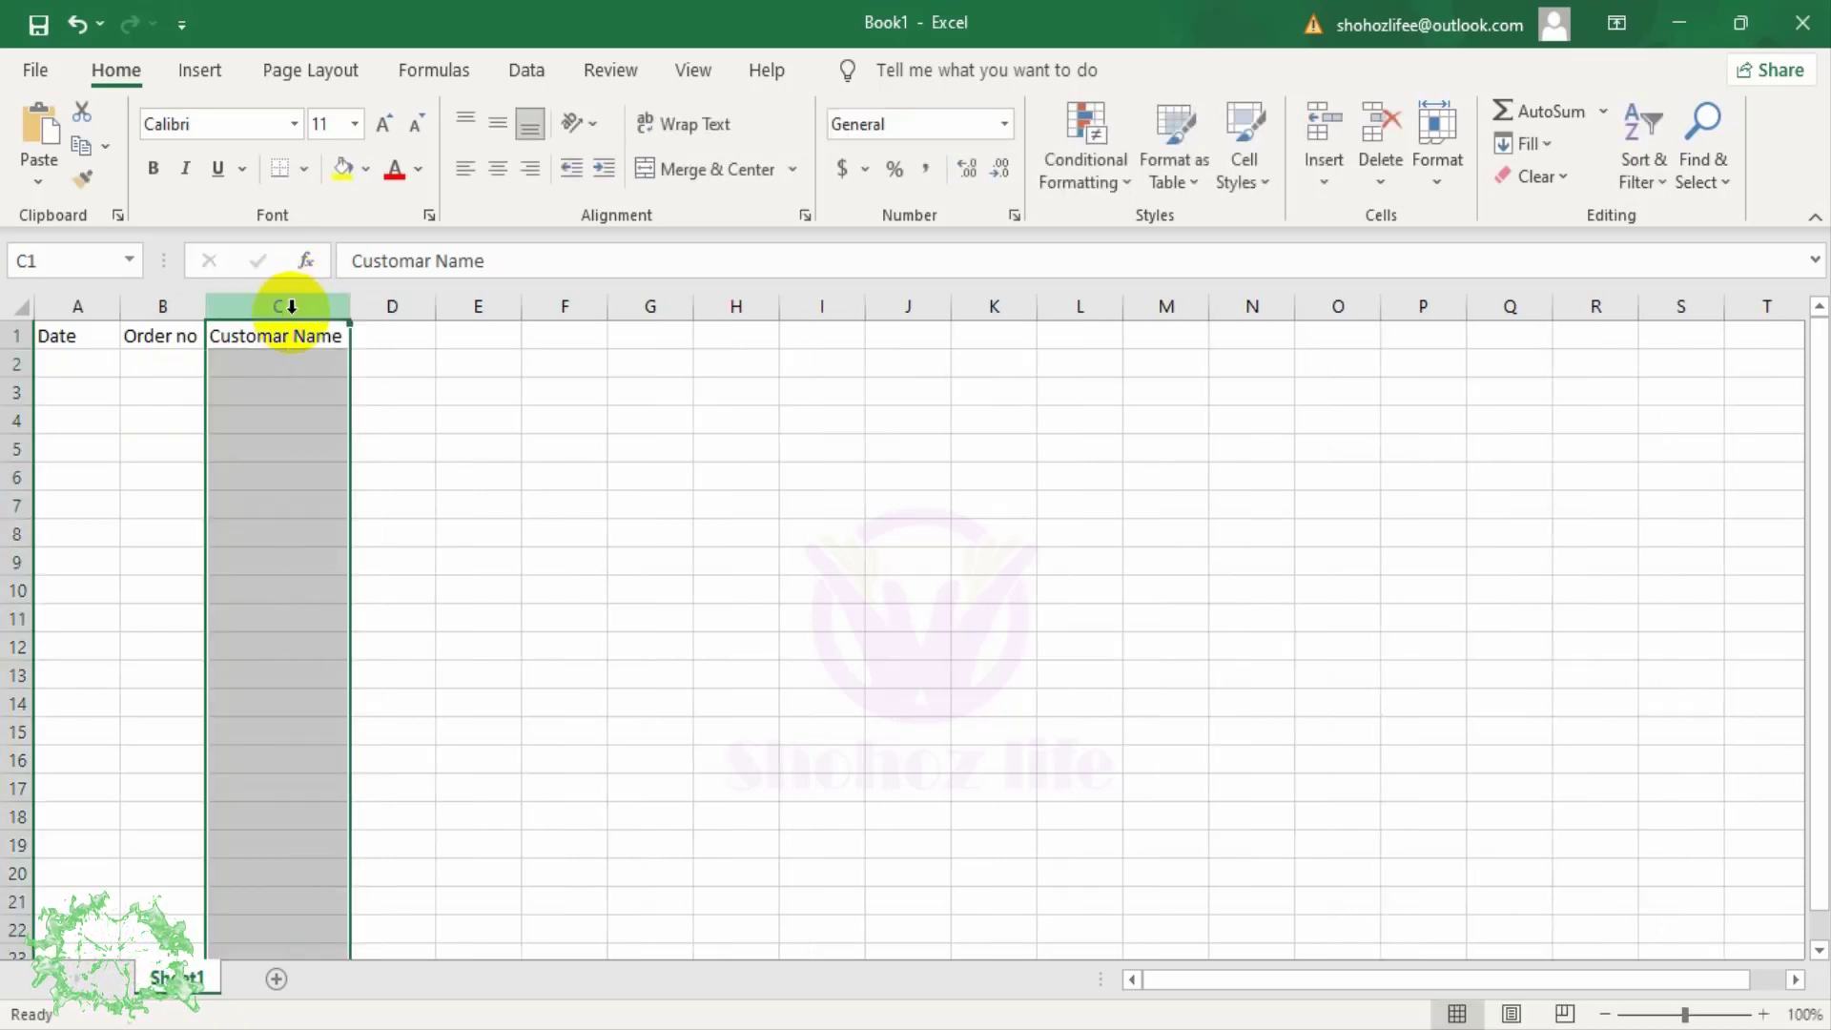
pyautogui.click(202, 379)
# Step: Enter headers Mobile no, Address and Product Name in D1:F1
pyautogui.click(426, 342)
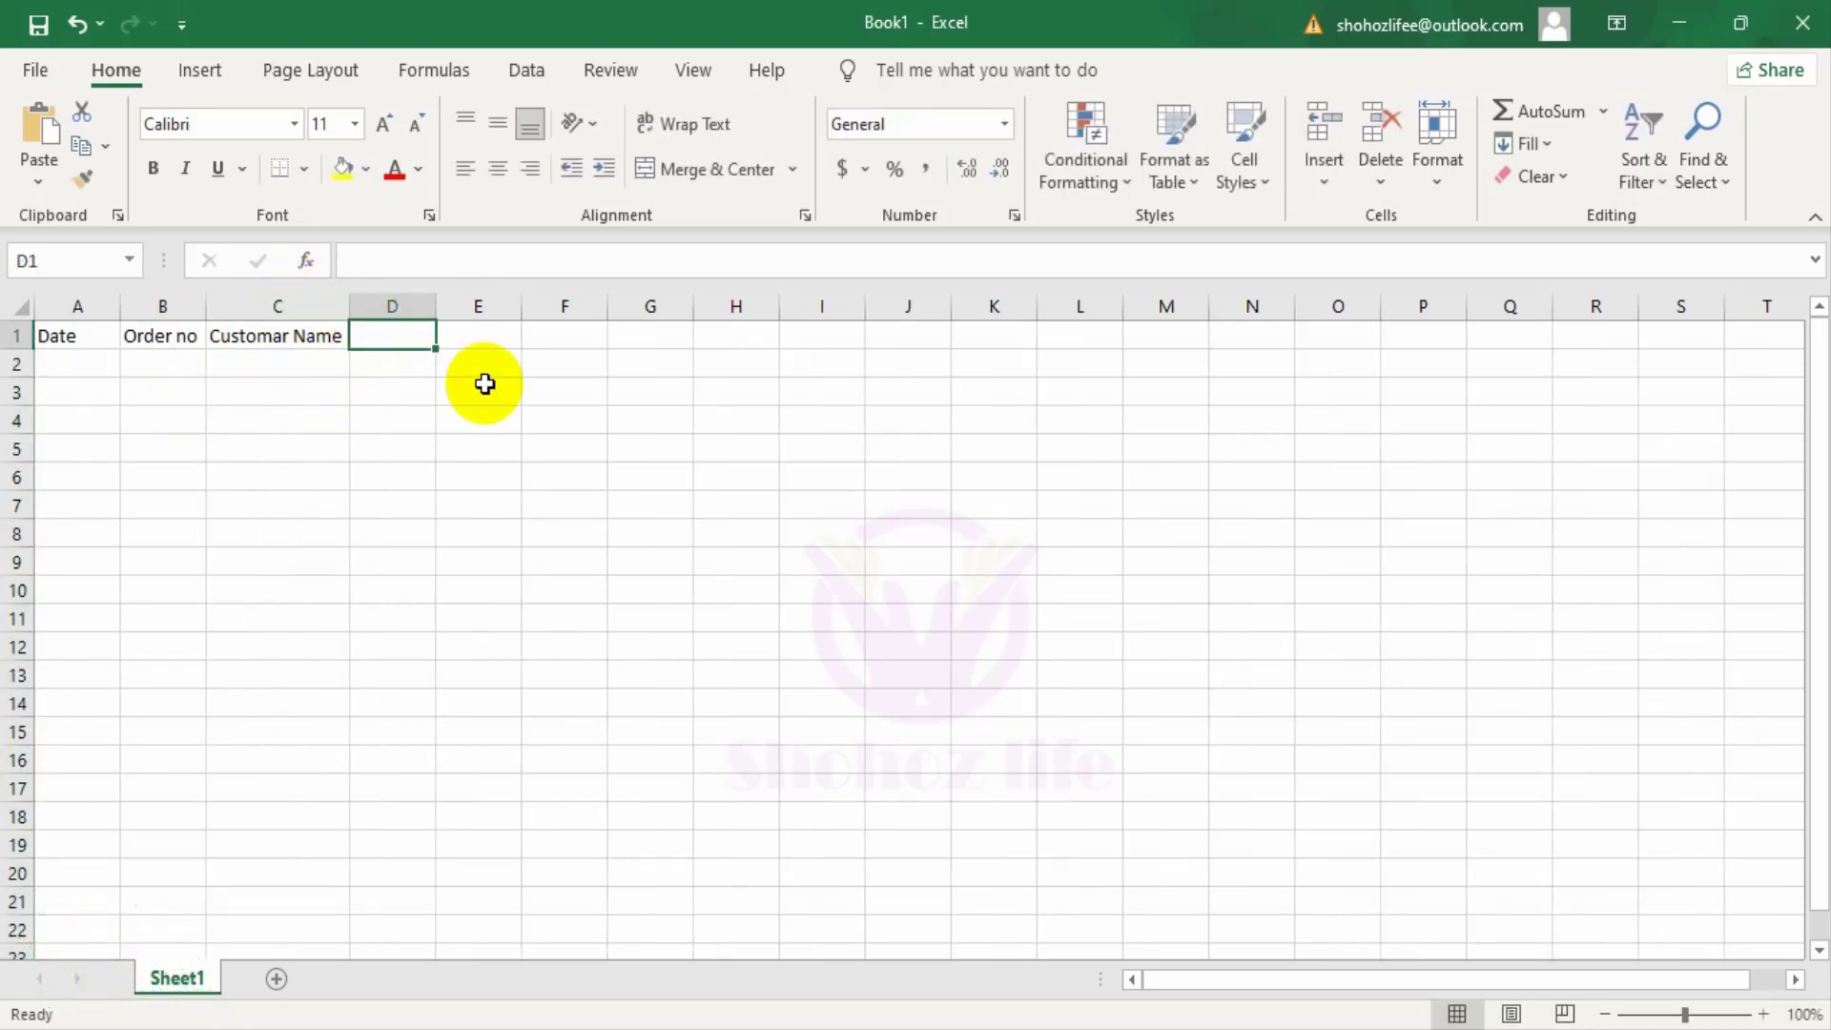
pyautogui.write('Mobile no')
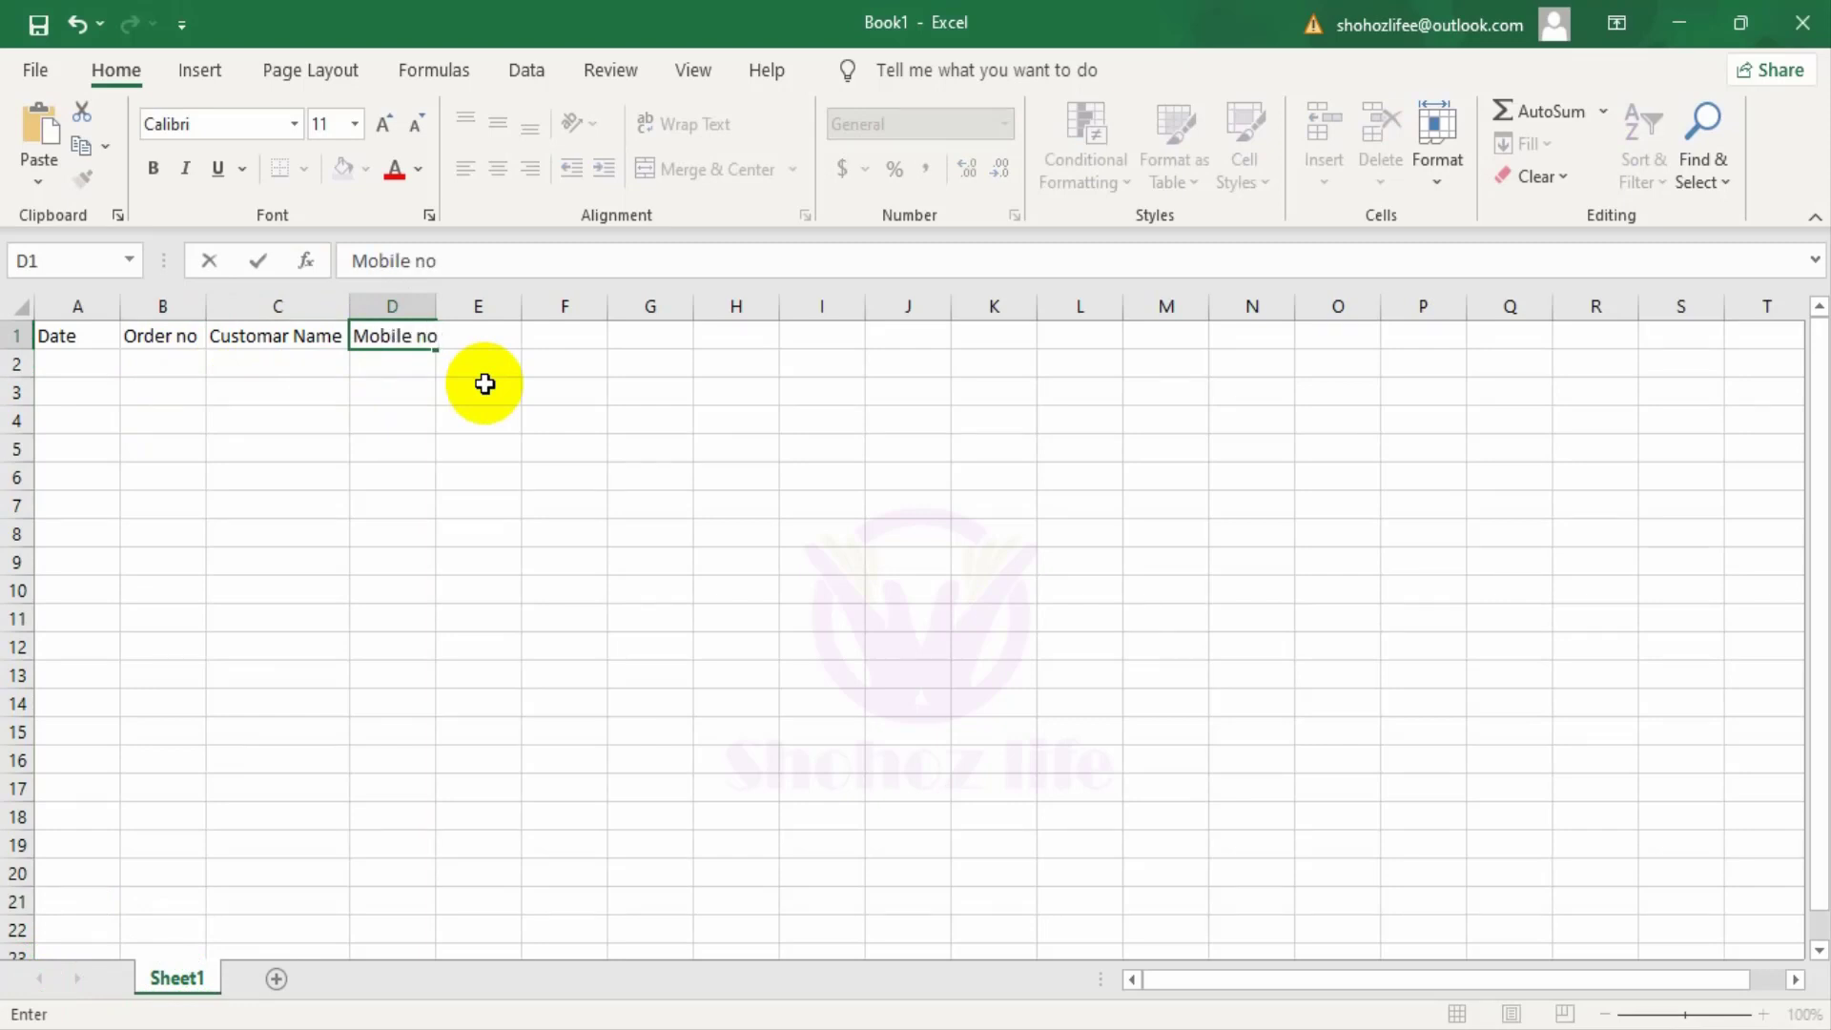
pyautogui.press('Tab')
pyautogui.write('A')
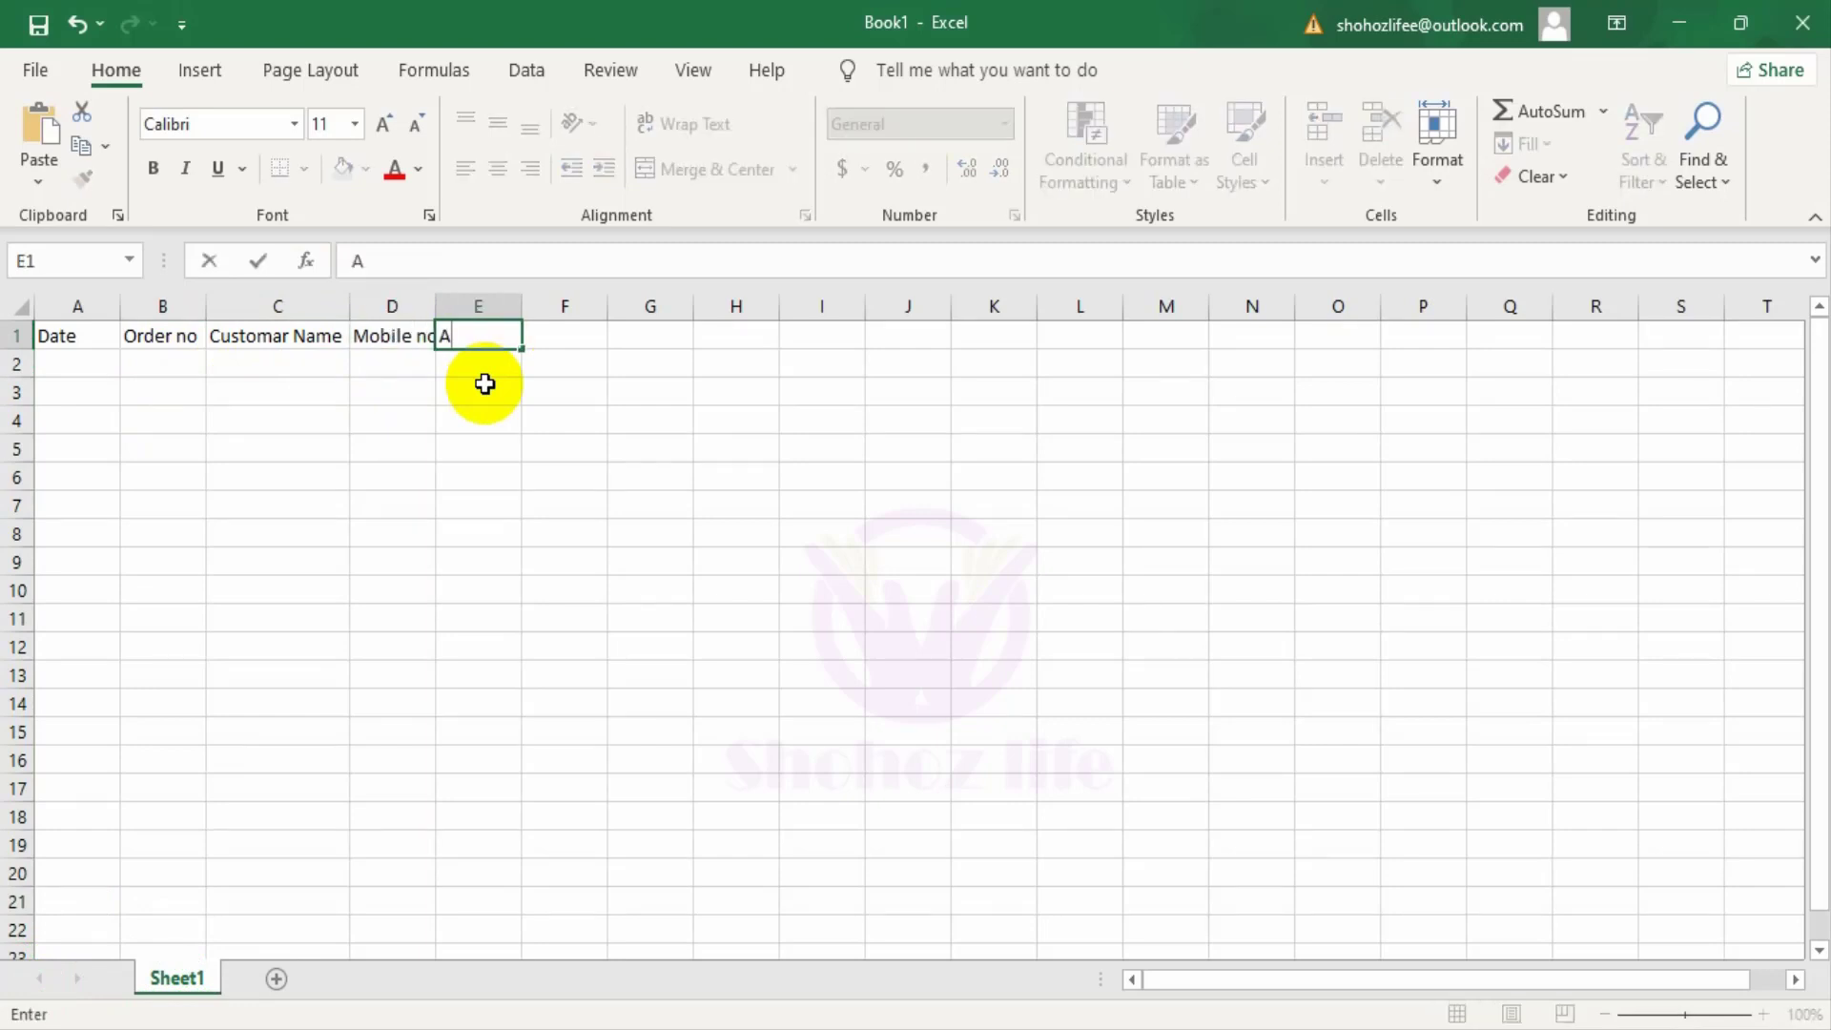
pyautogui.write('ddres')
pyautogui.press('Tab')
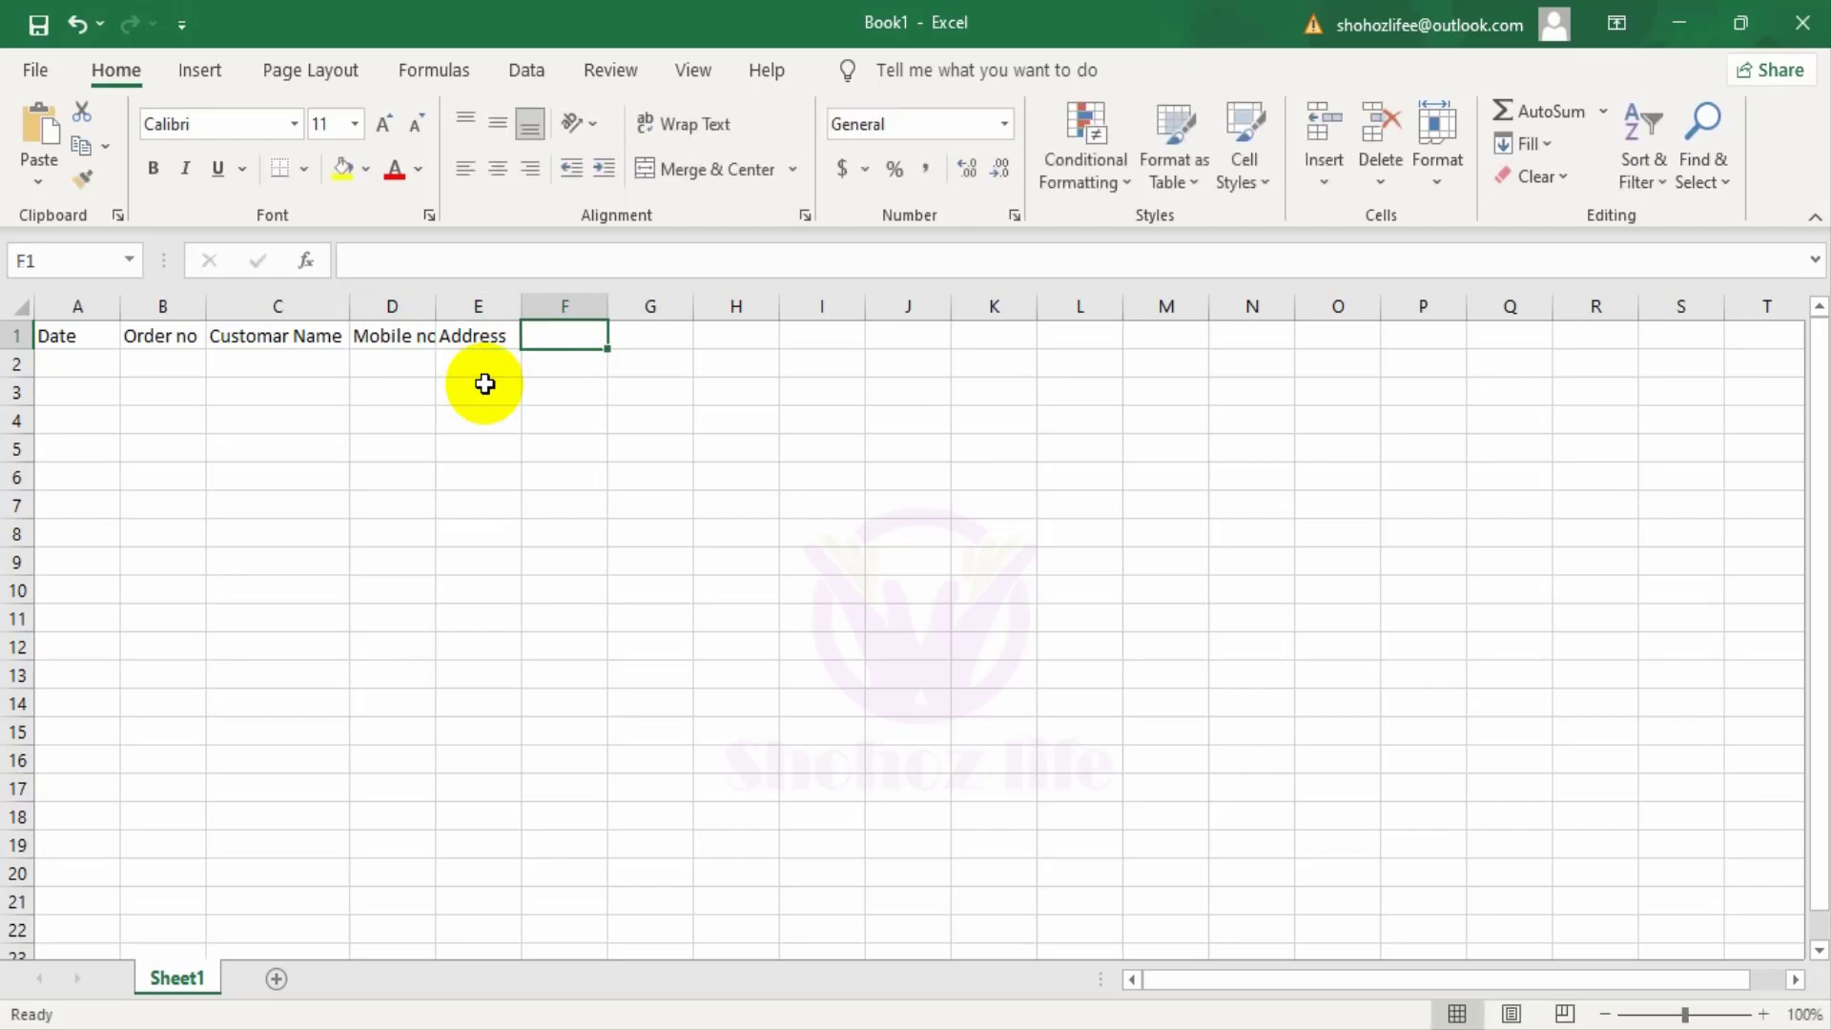
pyautogui.write('Product Name')
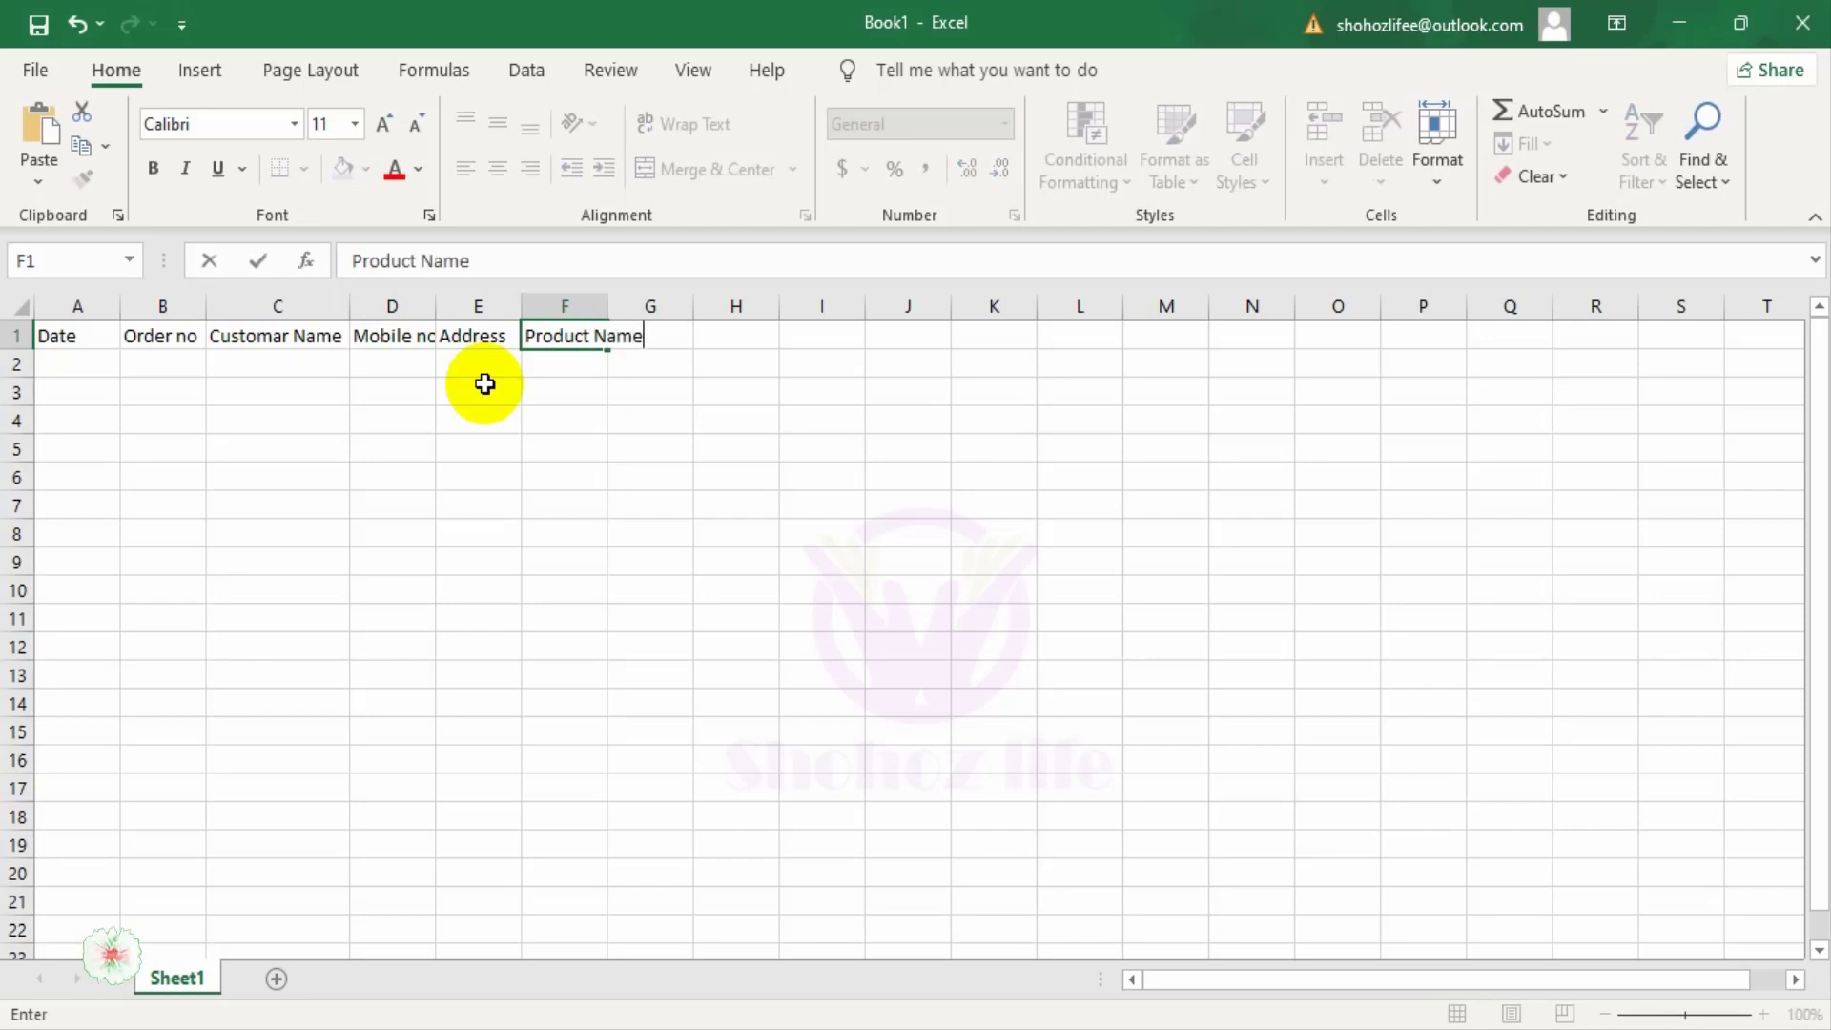
pyautogui.press('Tab')
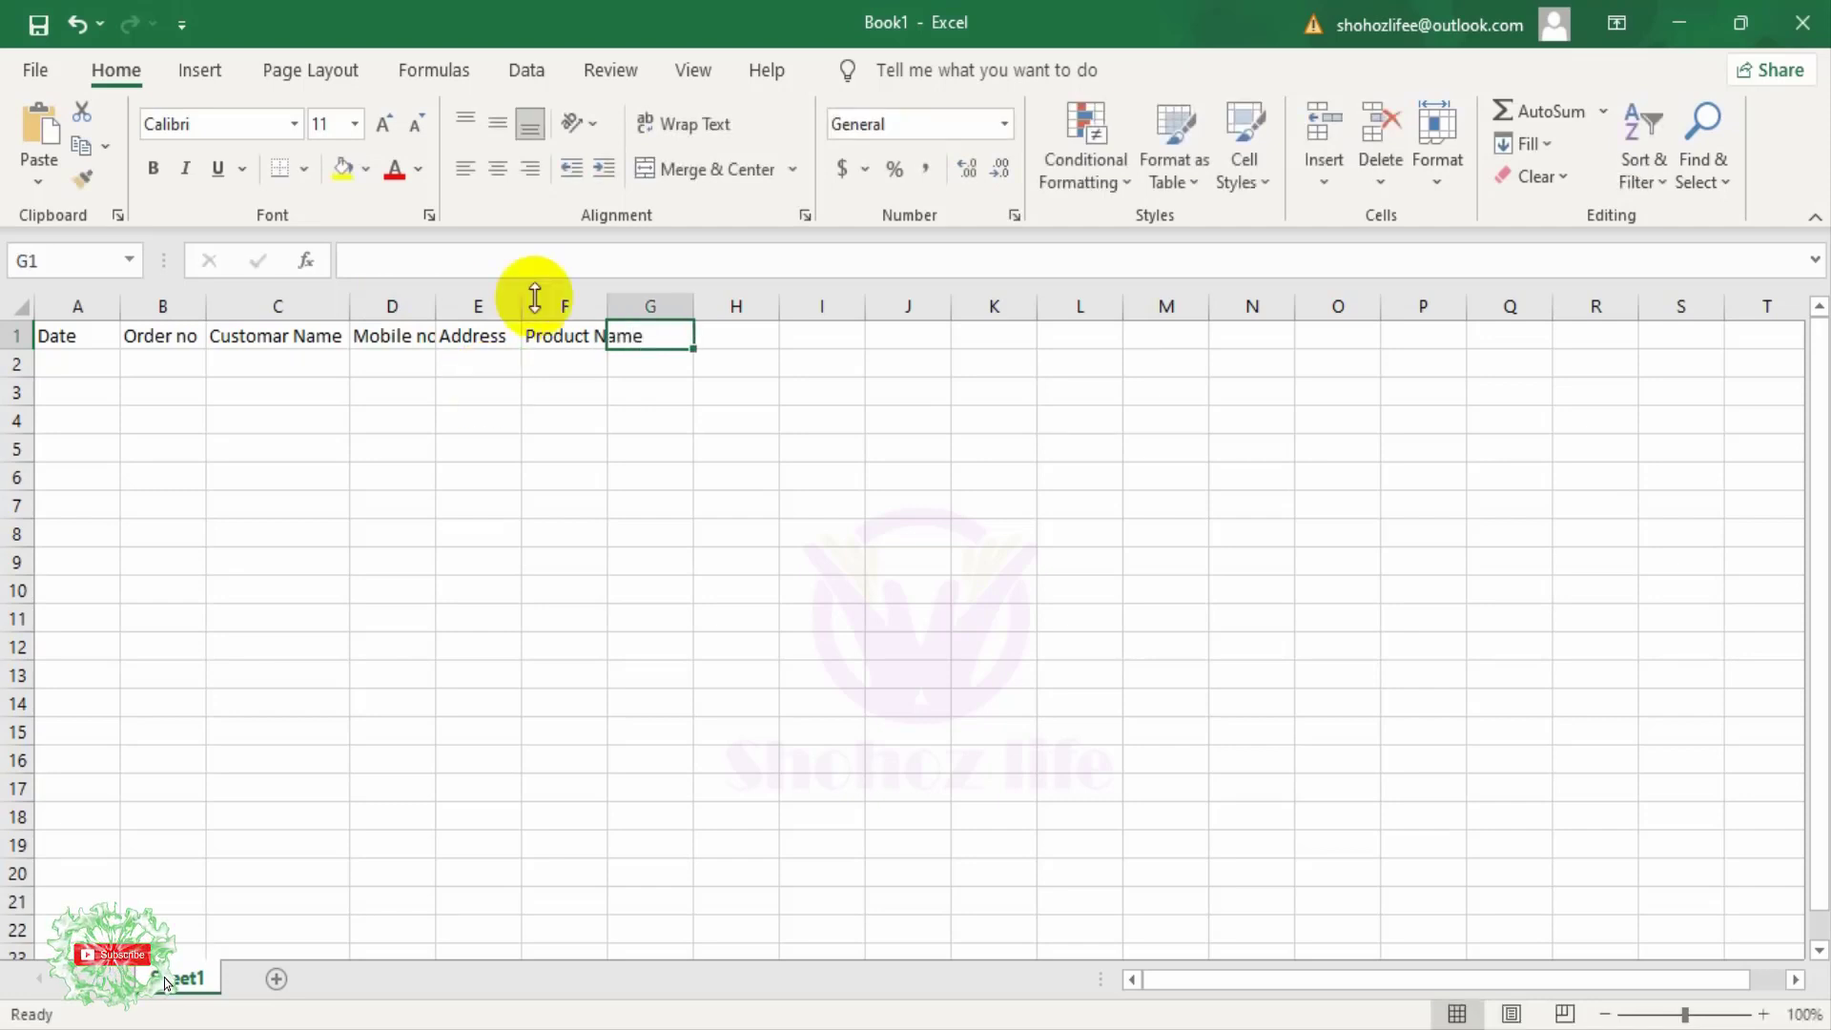
# Step: Autofit columns F and D, then add headers Code, Qnty, Price, Delivary Charge and Advance in G1:K1
pyautogui.doubleClick(608, 306)
pyautogui.doubleClick(447, 311)
pyautogui.write('Co')
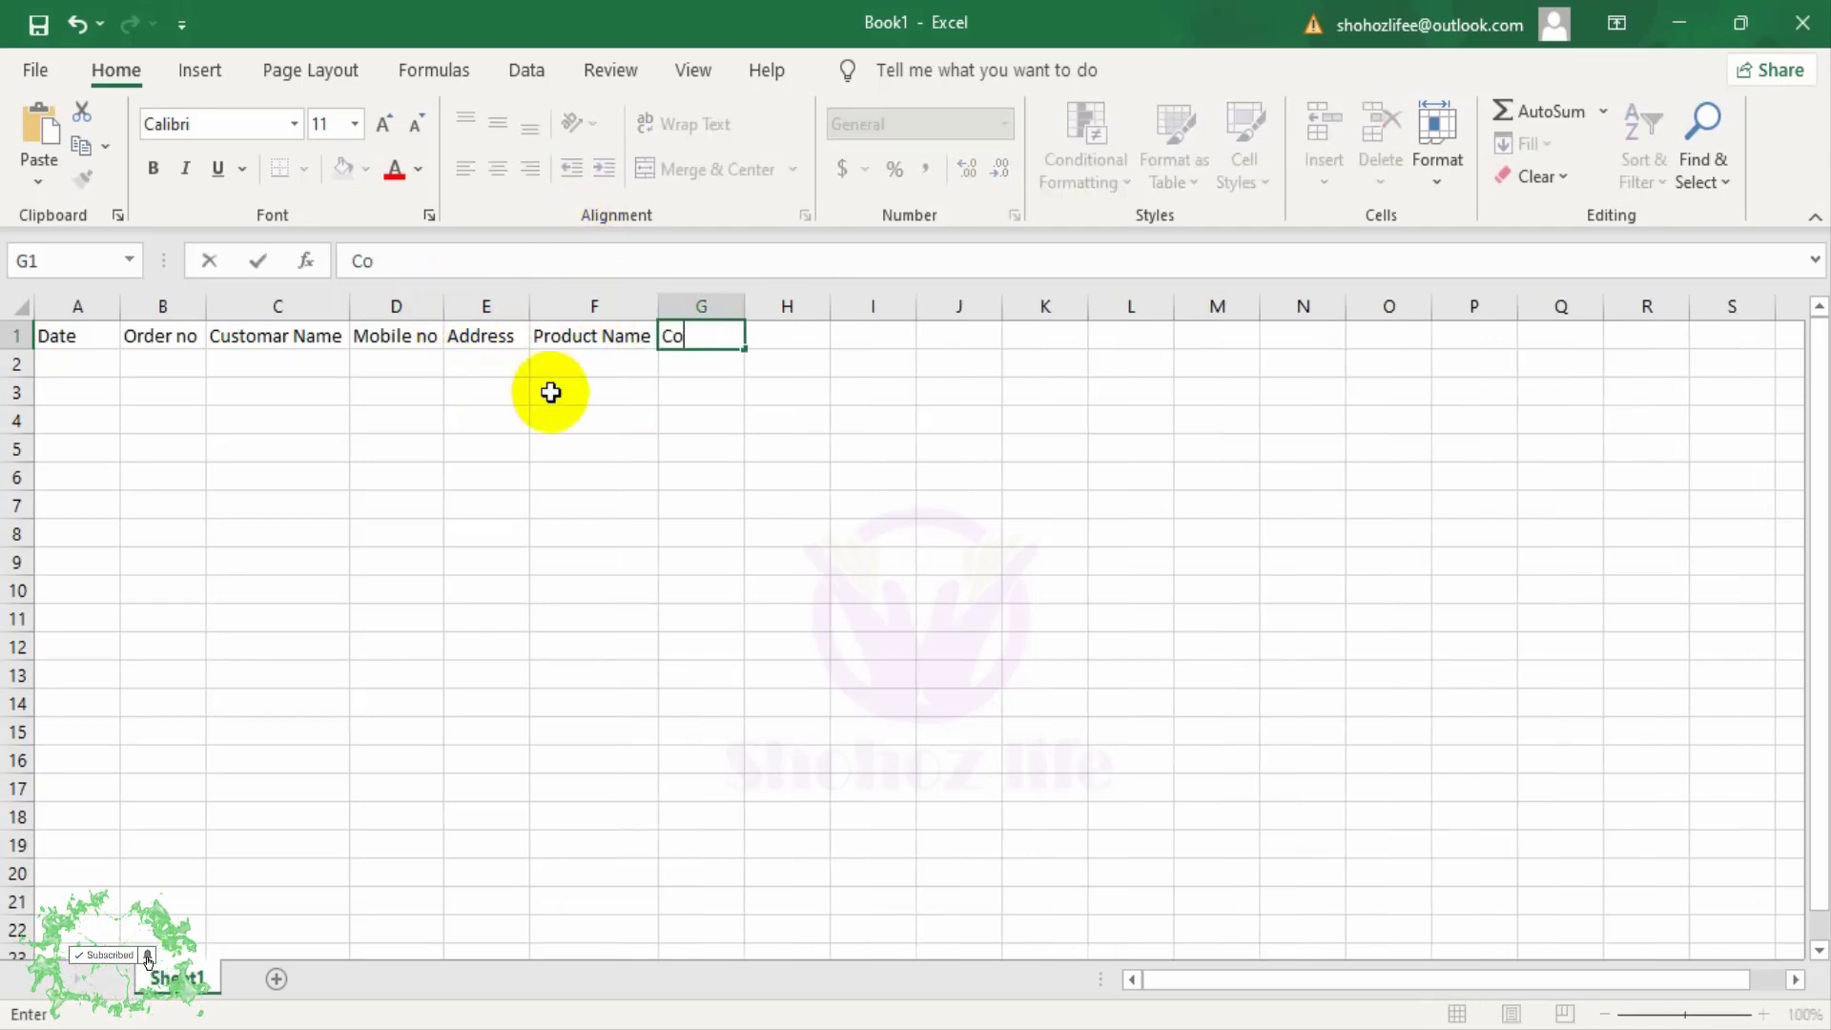
pyautogui.write('de')
pyautogui.press('Tab')
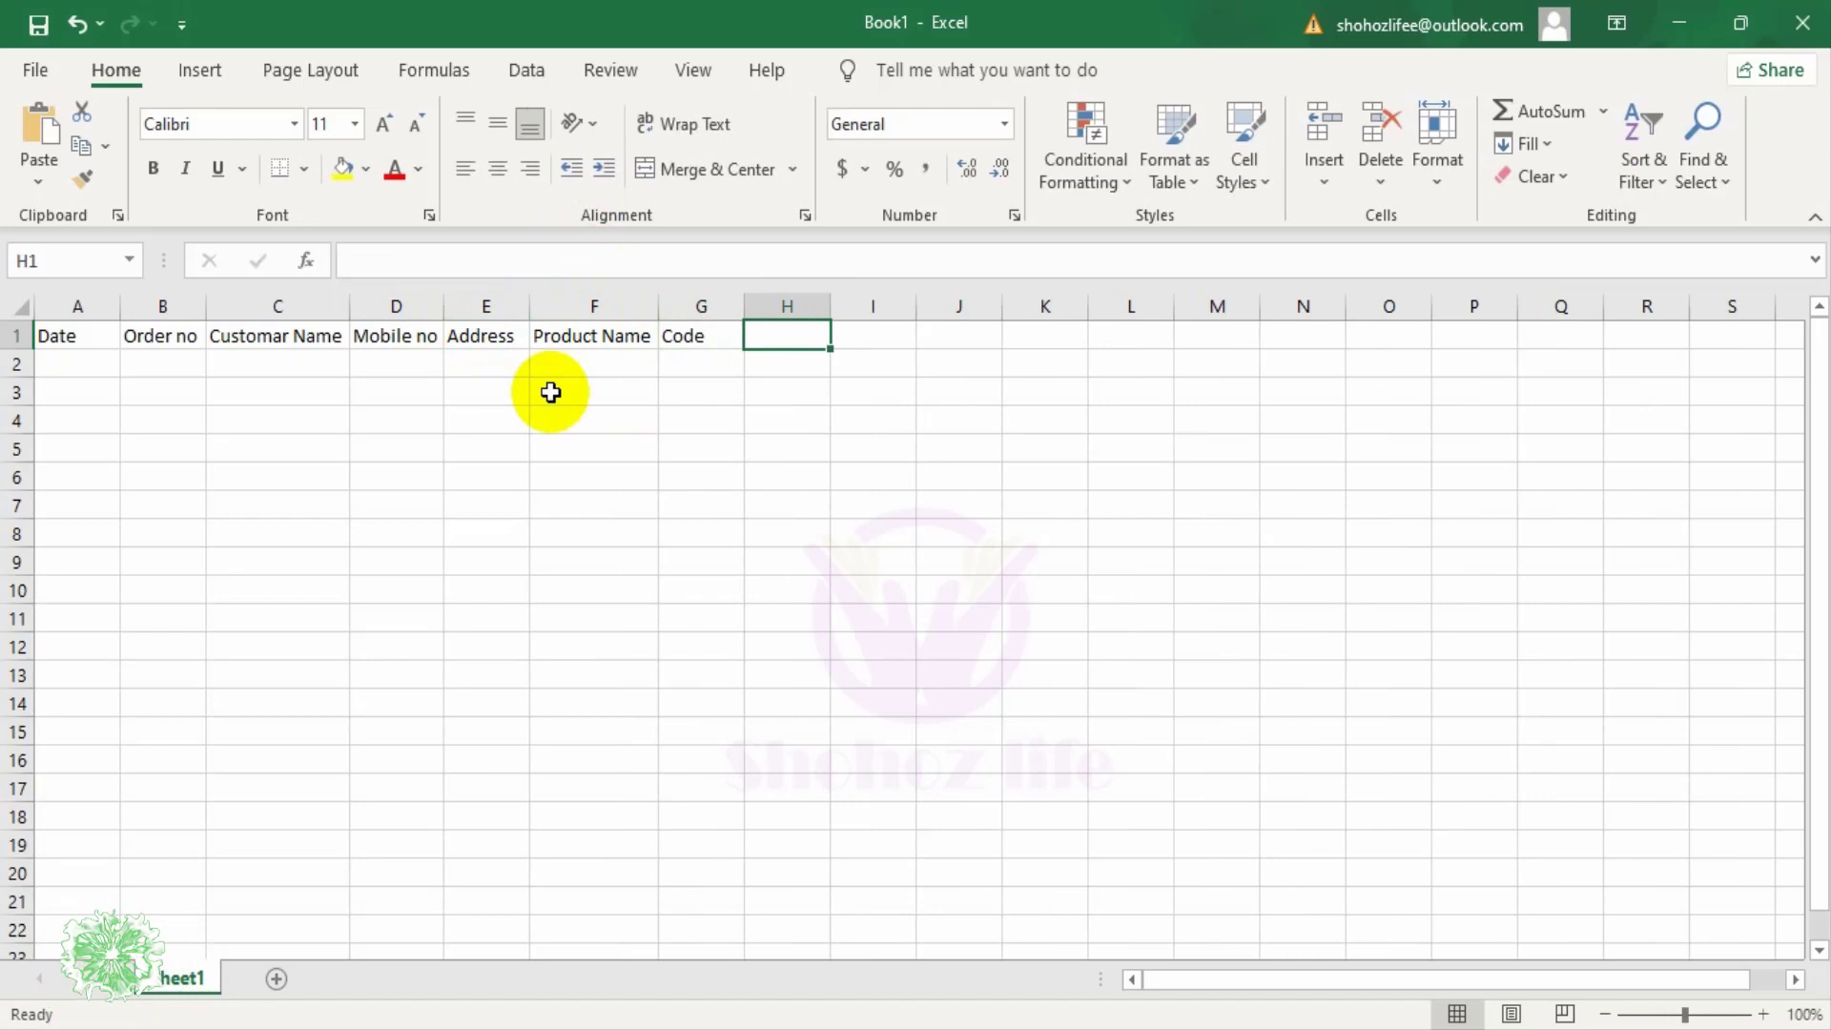
pyautogui.write('Qnty')
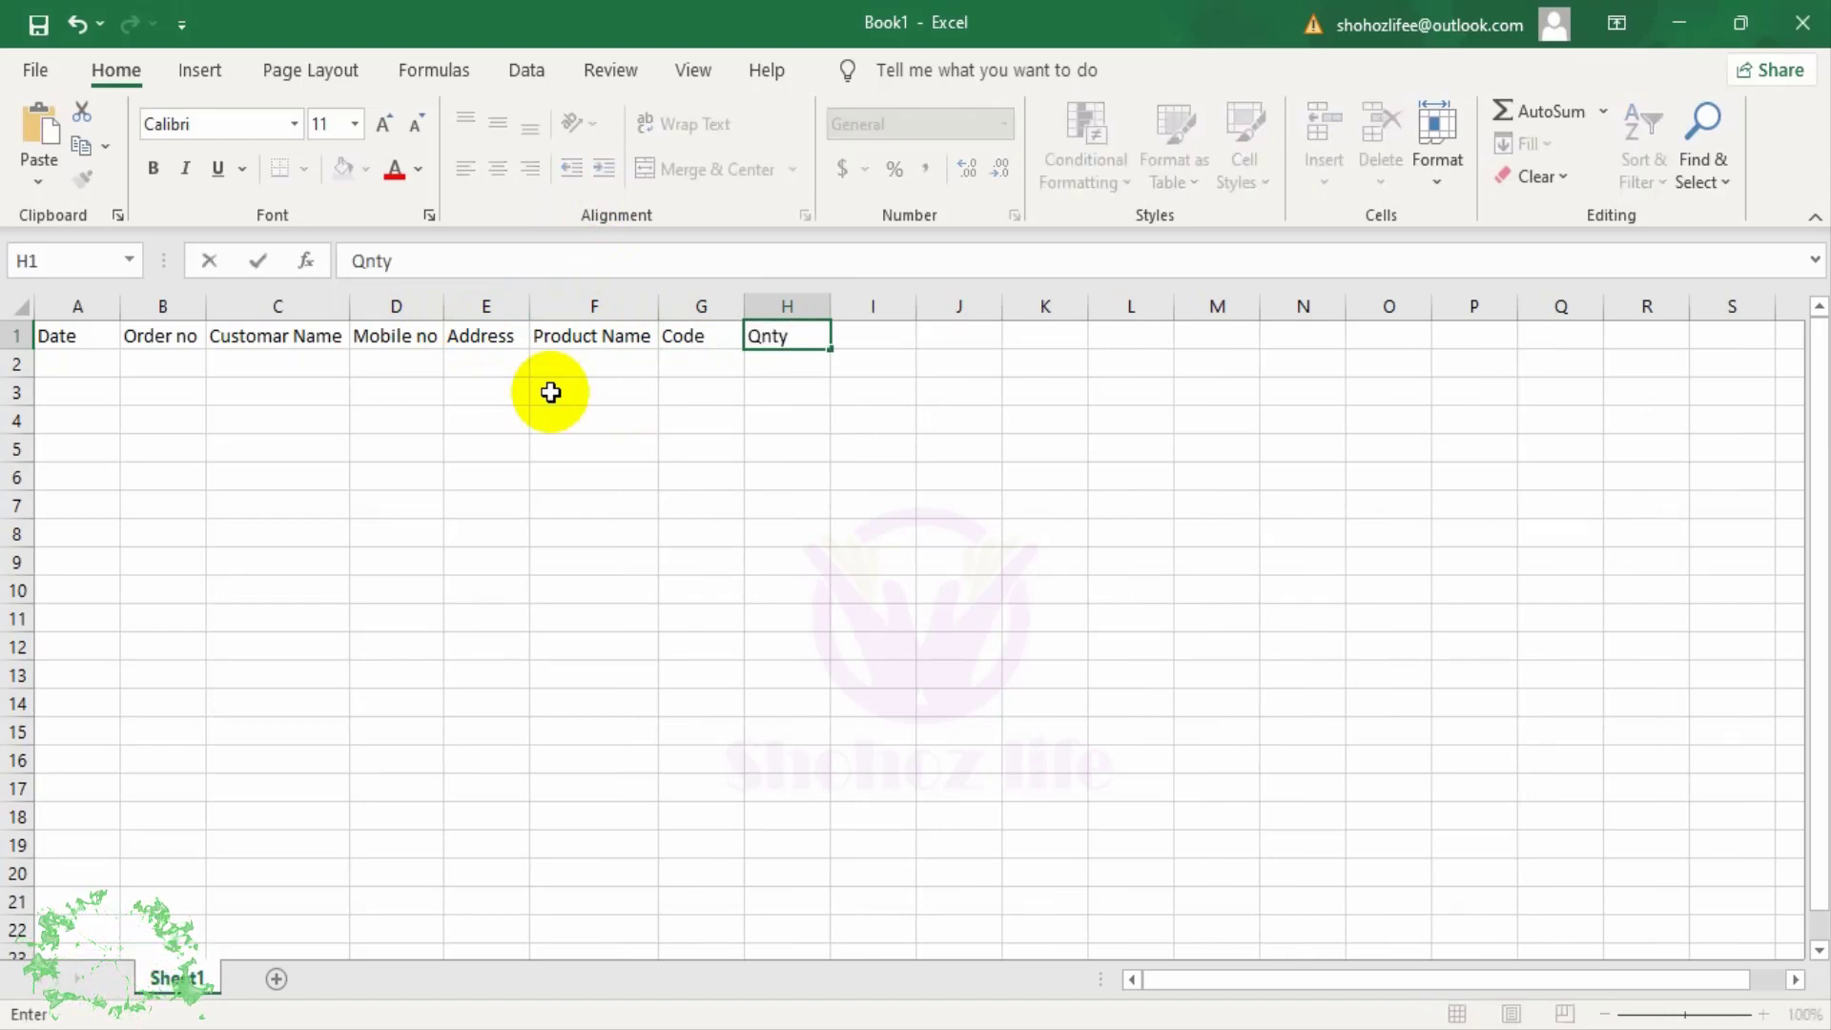
pyautogui.press('Tab')
pyautogui.write('P')
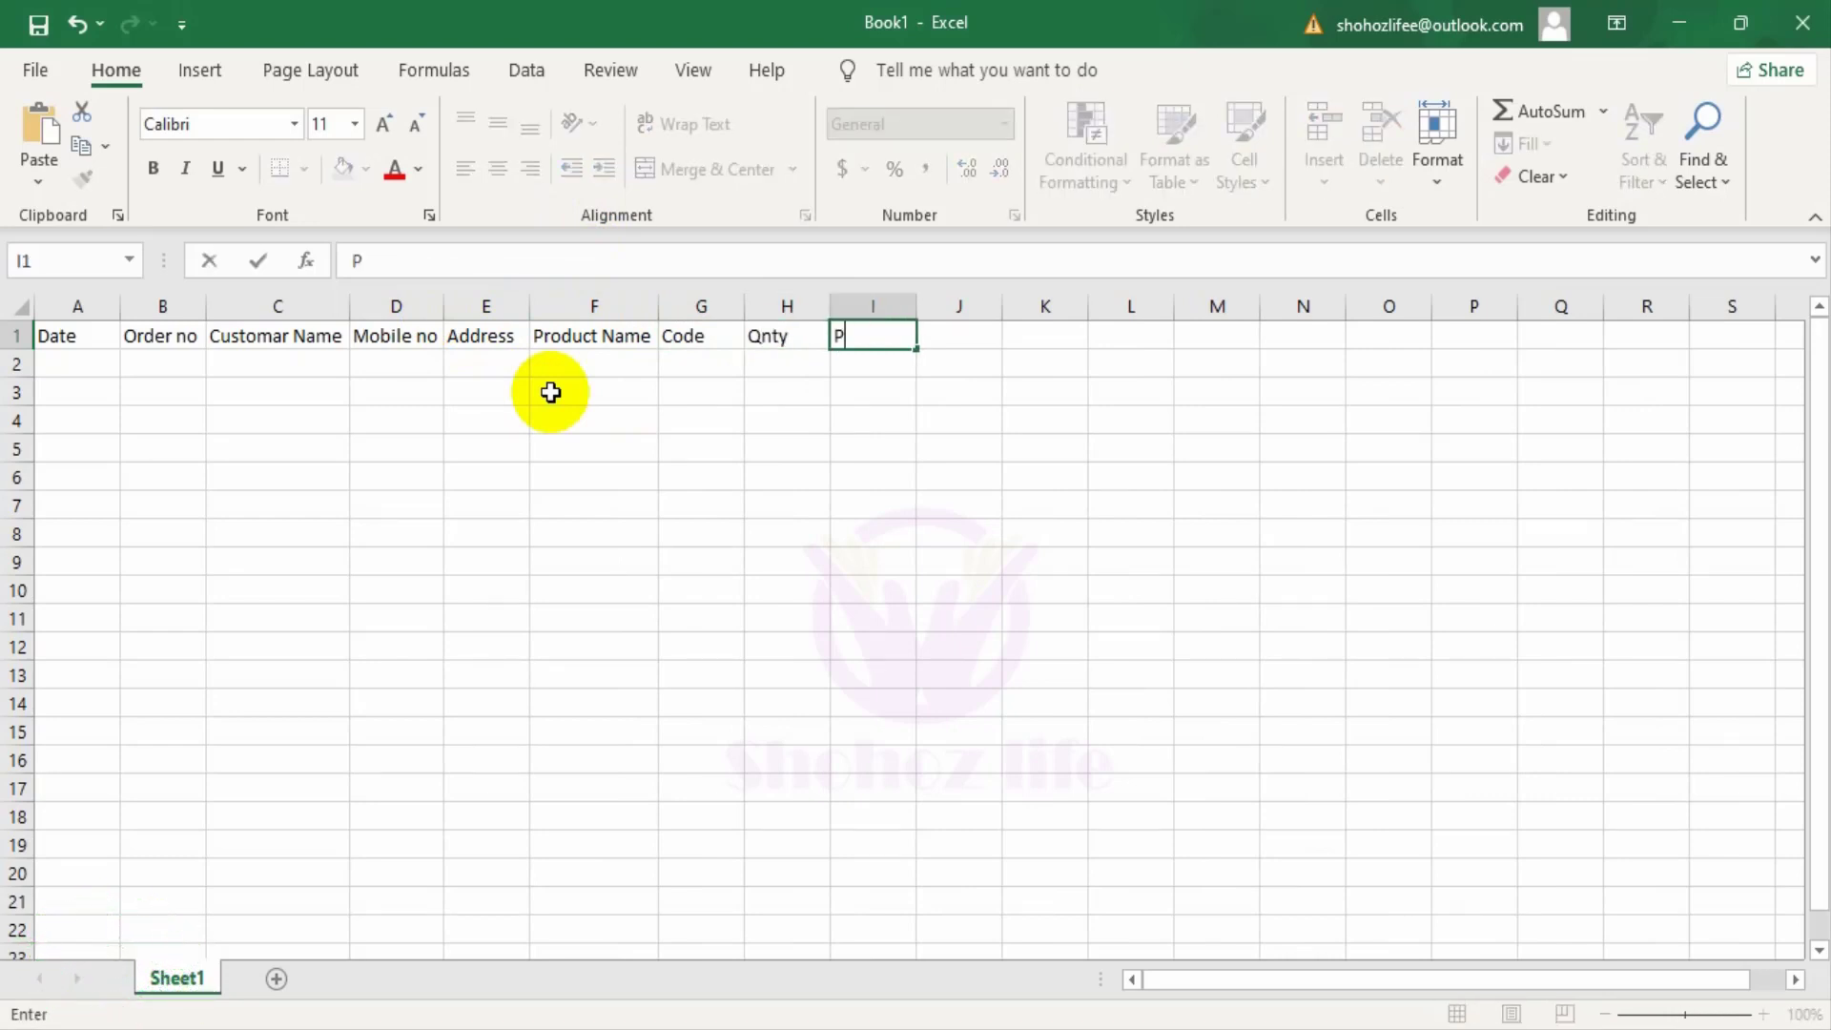
pyautogui.press('Tab')
pyautogui.write('De')
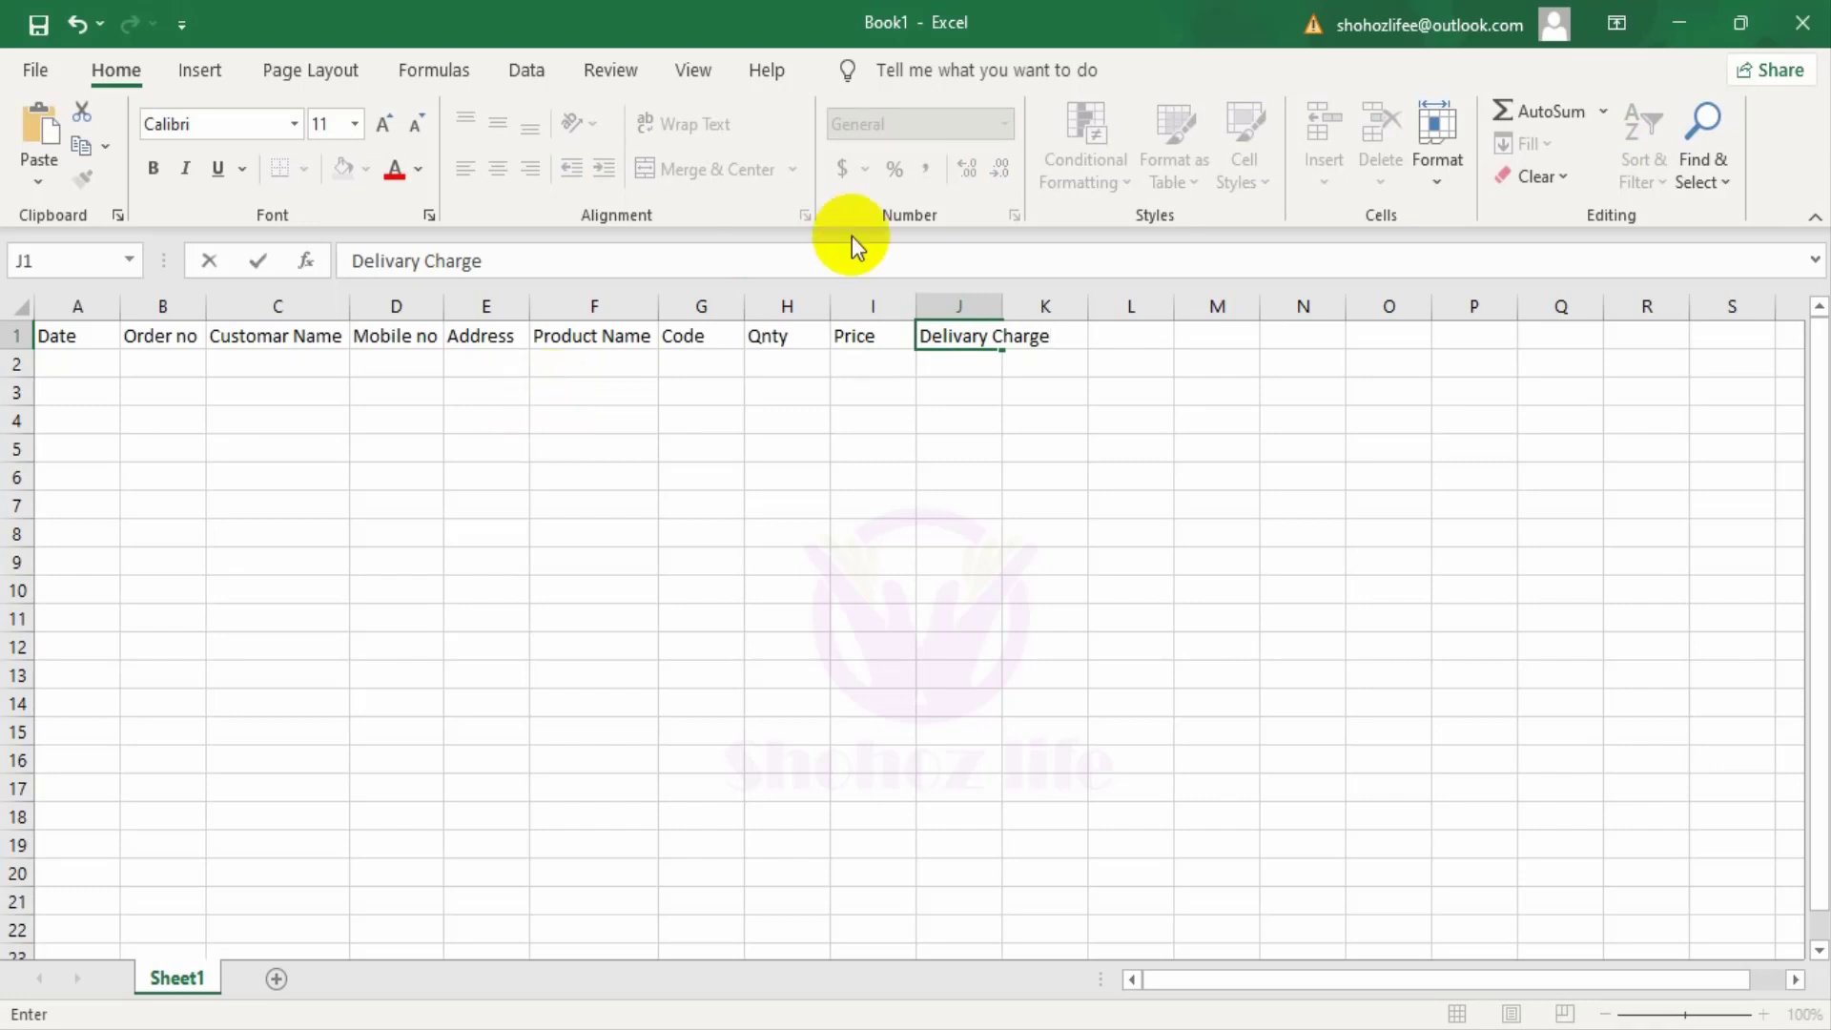
pyautogui.doubleClick(1003, 305)
pyautogui.press('Right')
pyautogui.write('A')
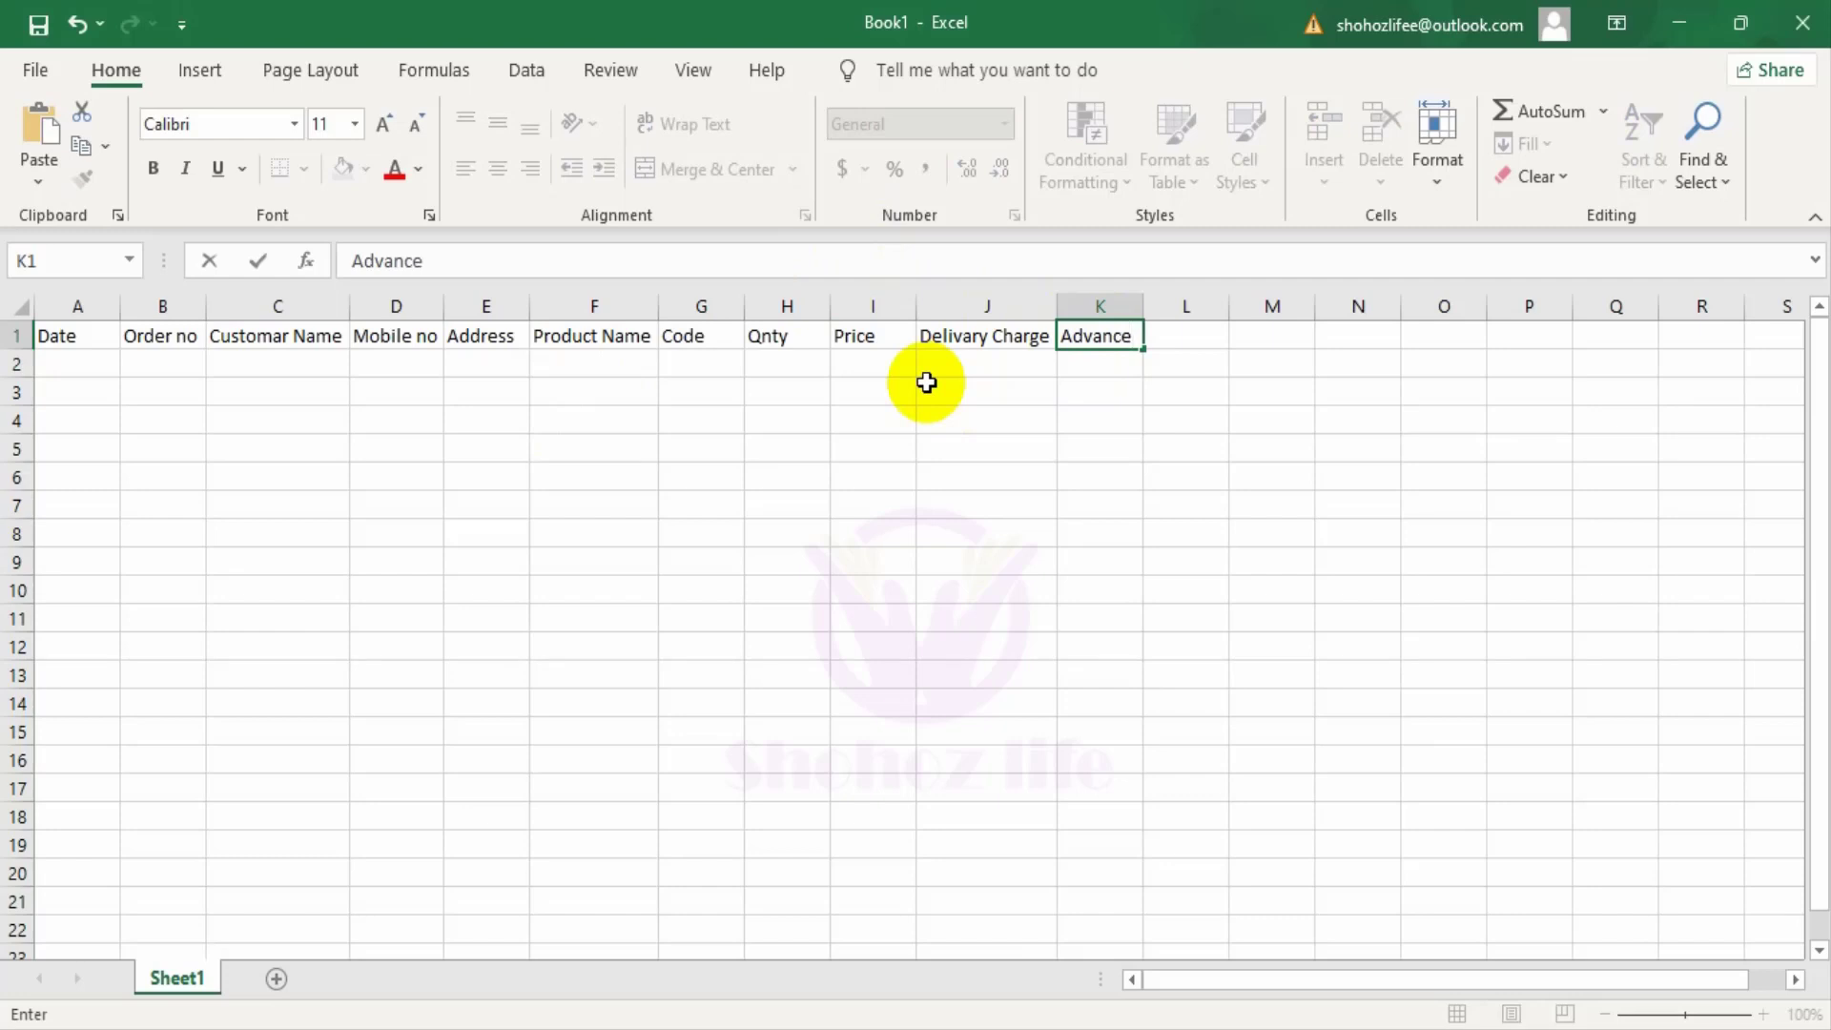
pyautogui.click(951, 386)
# Step: Enter the heading 'Delivary by' in L1
pyautogui.click(1192, 335)
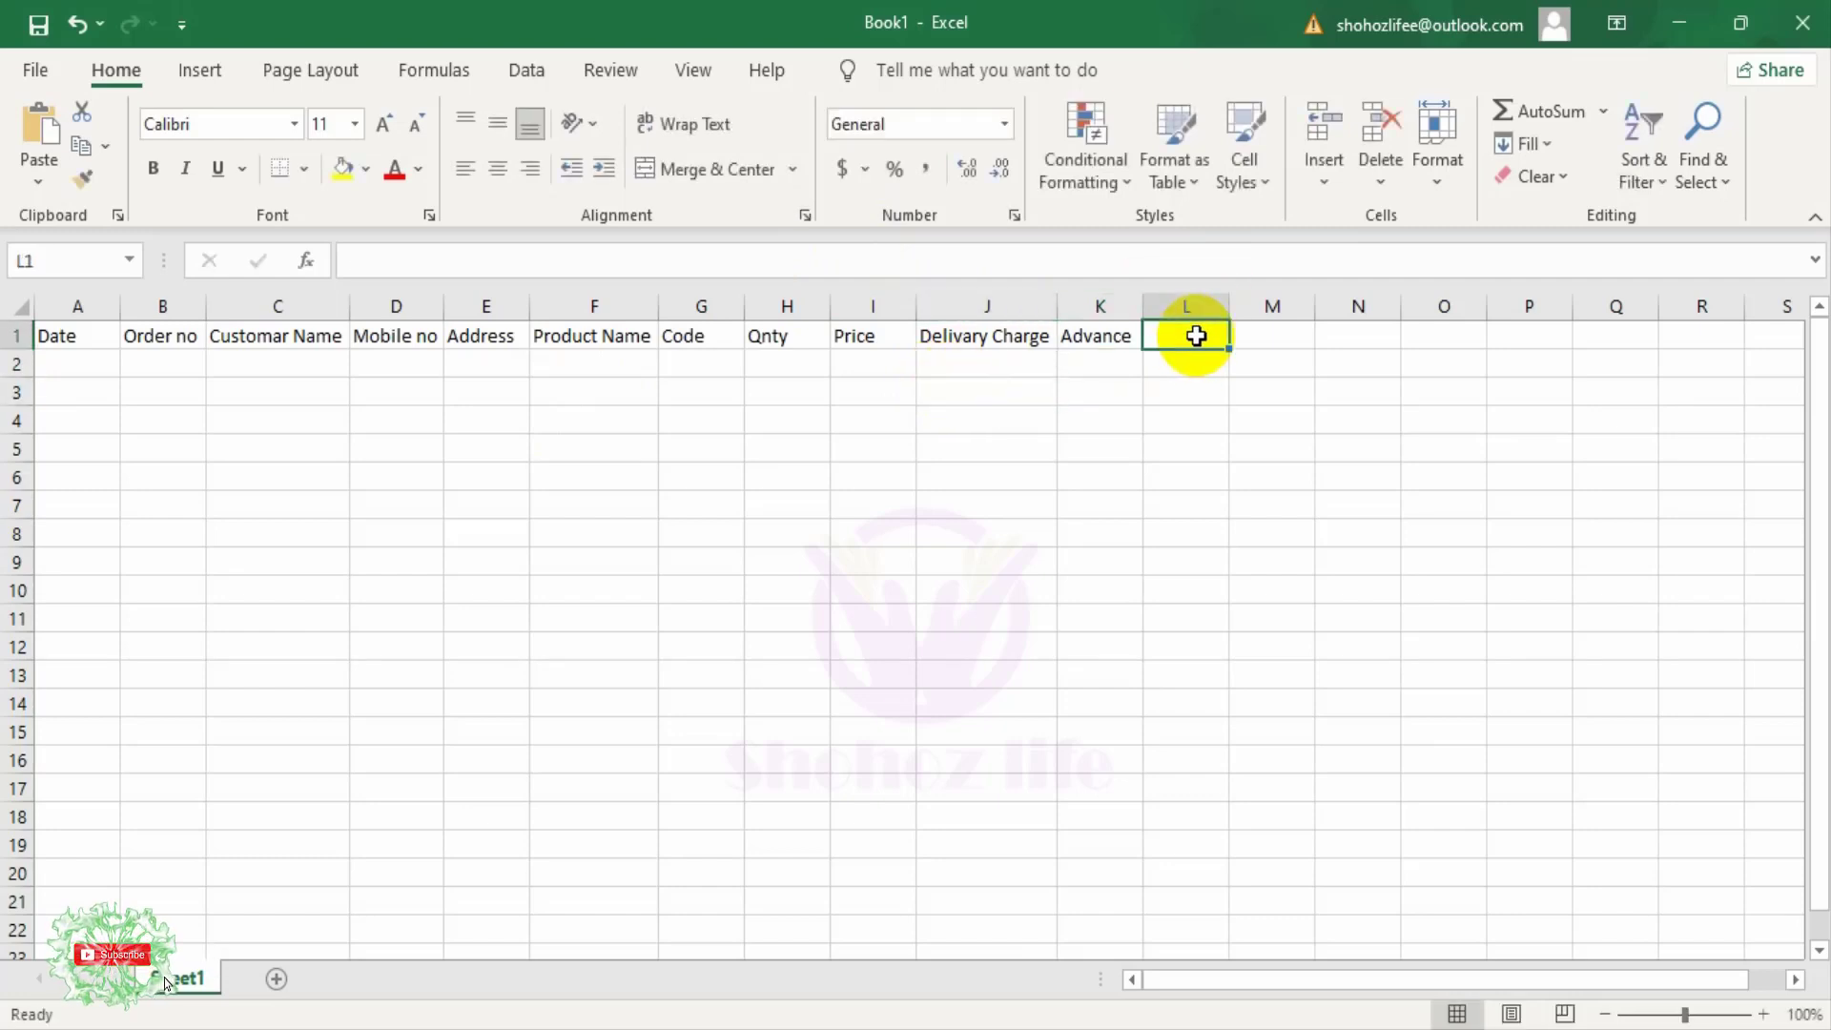
pyautogui.write('Deli')
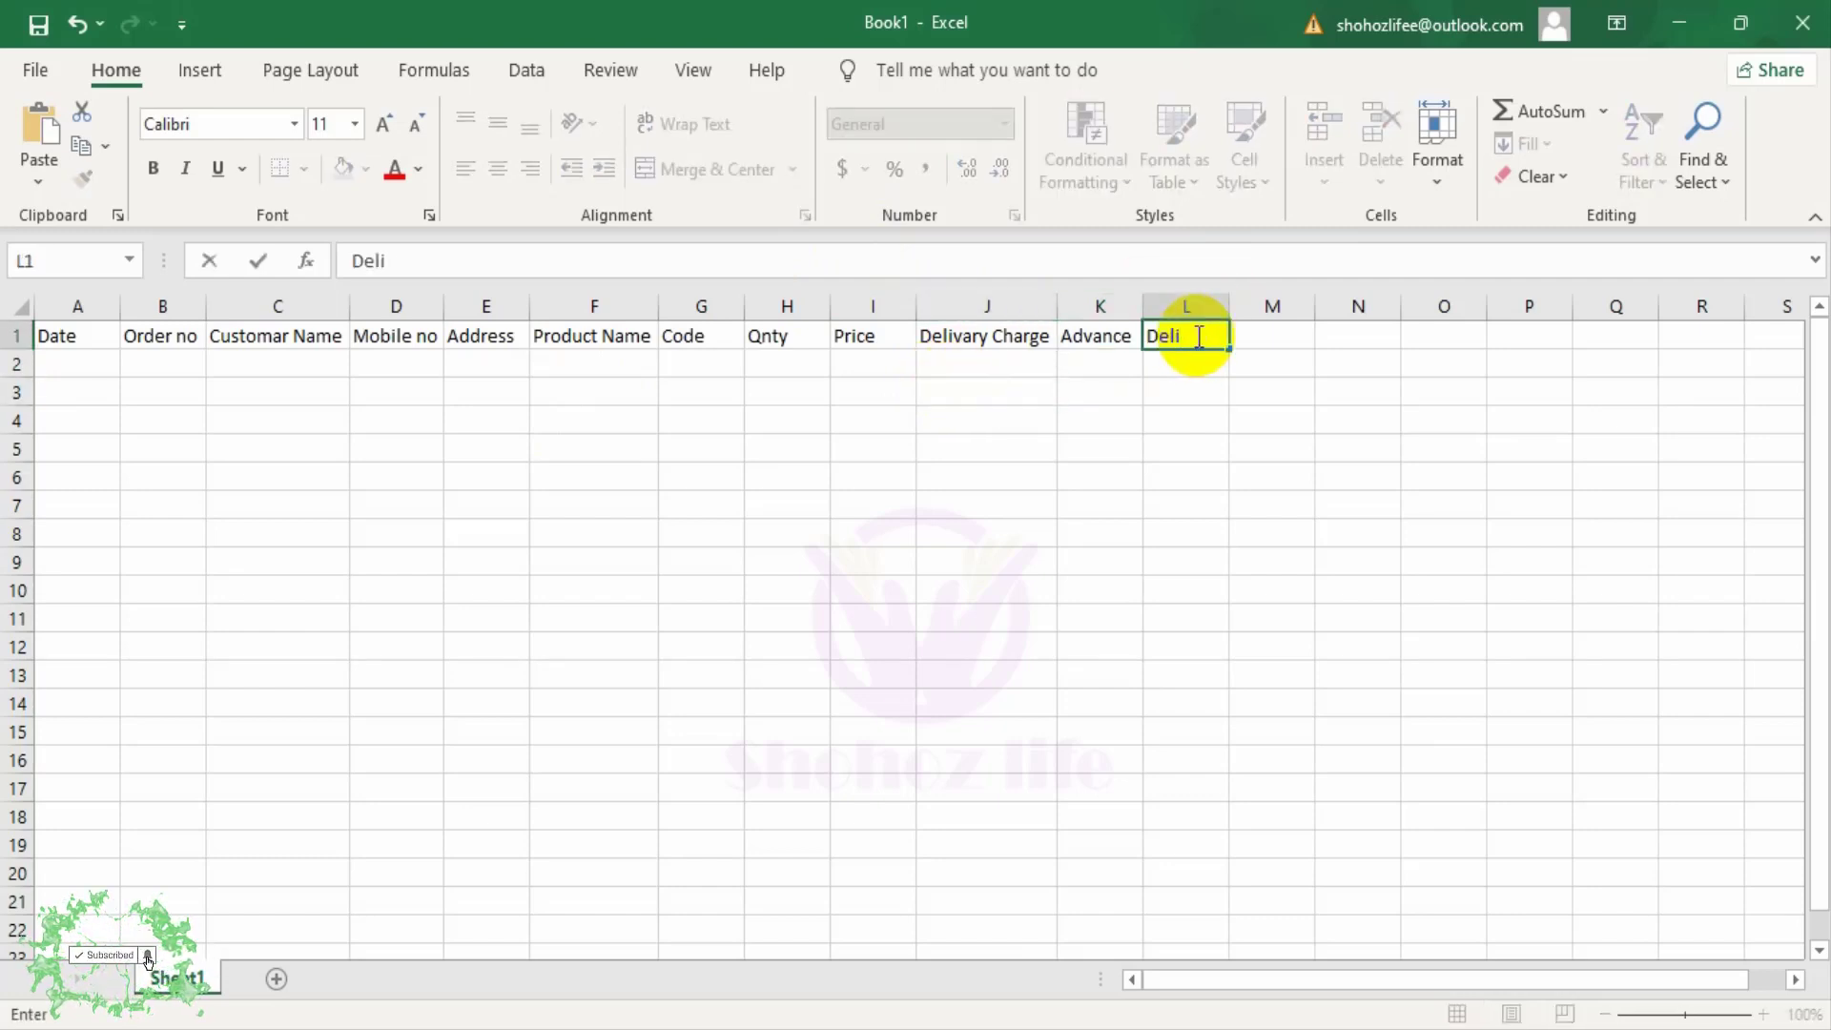
pyautogui.write('vary')
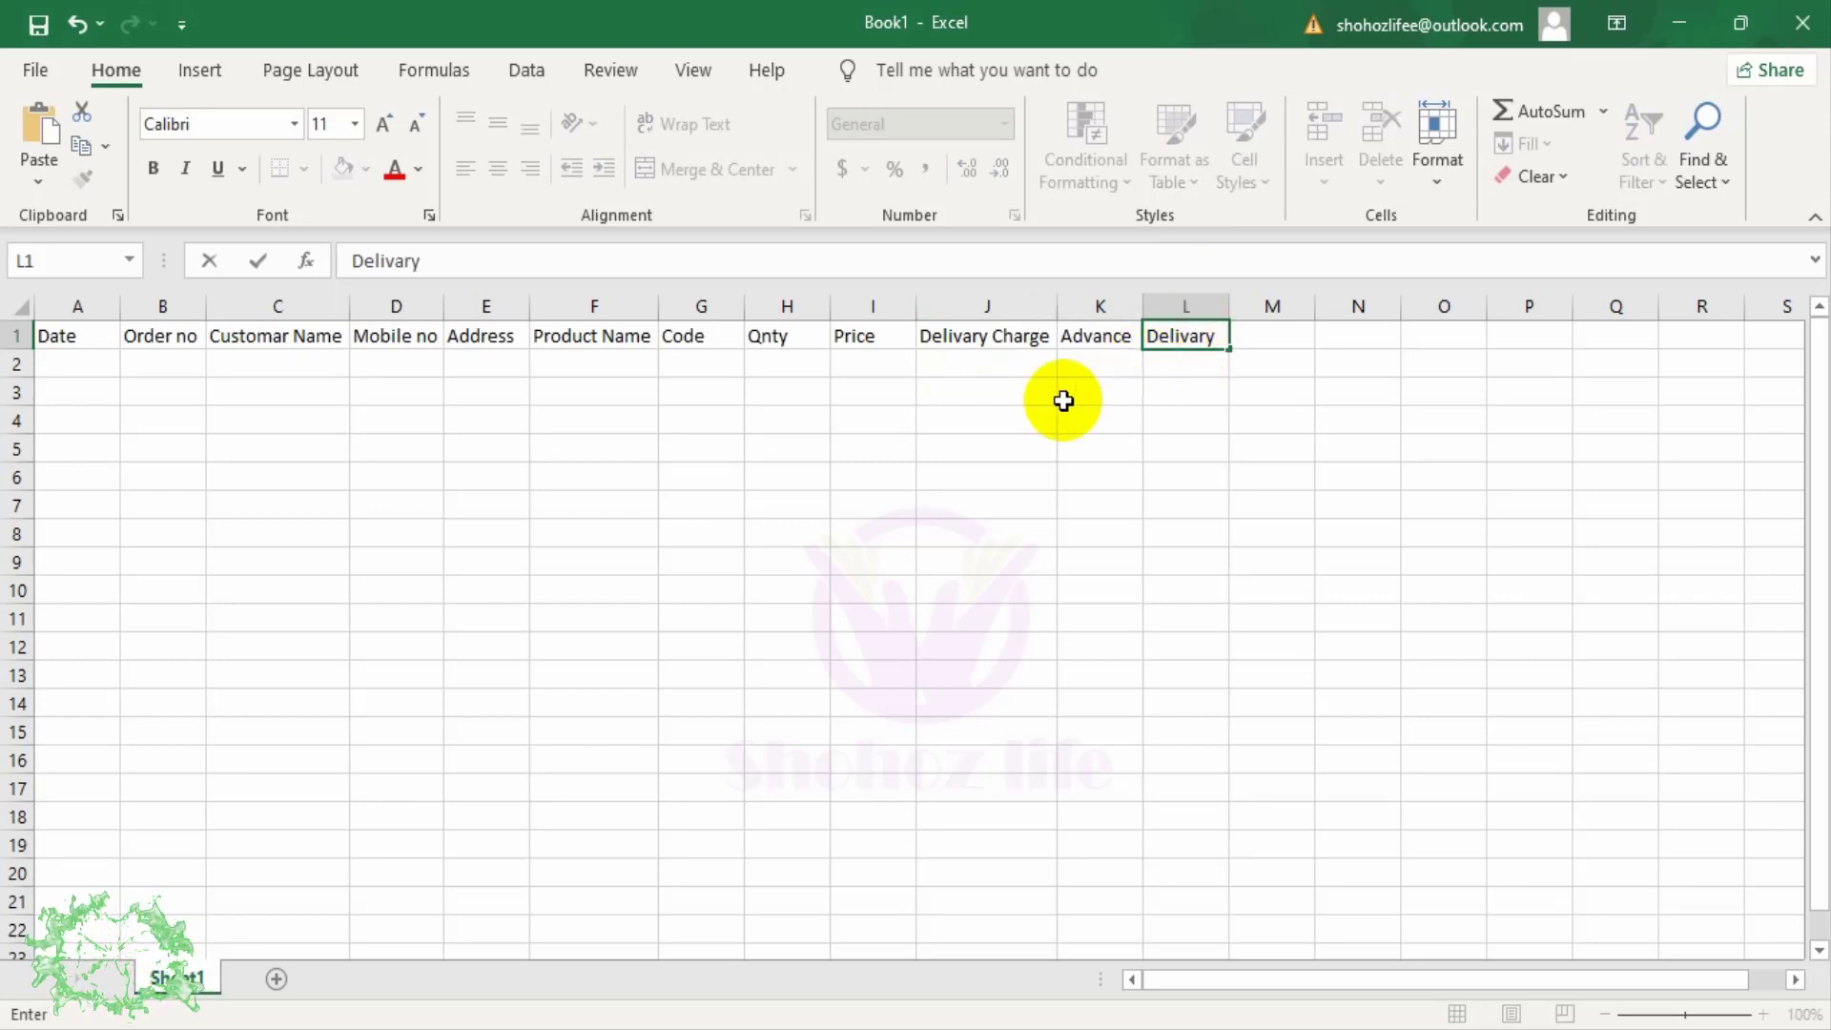
pyautogui.press('Tab')
pyautogui.press('Left')
pyautogui.press('Down')
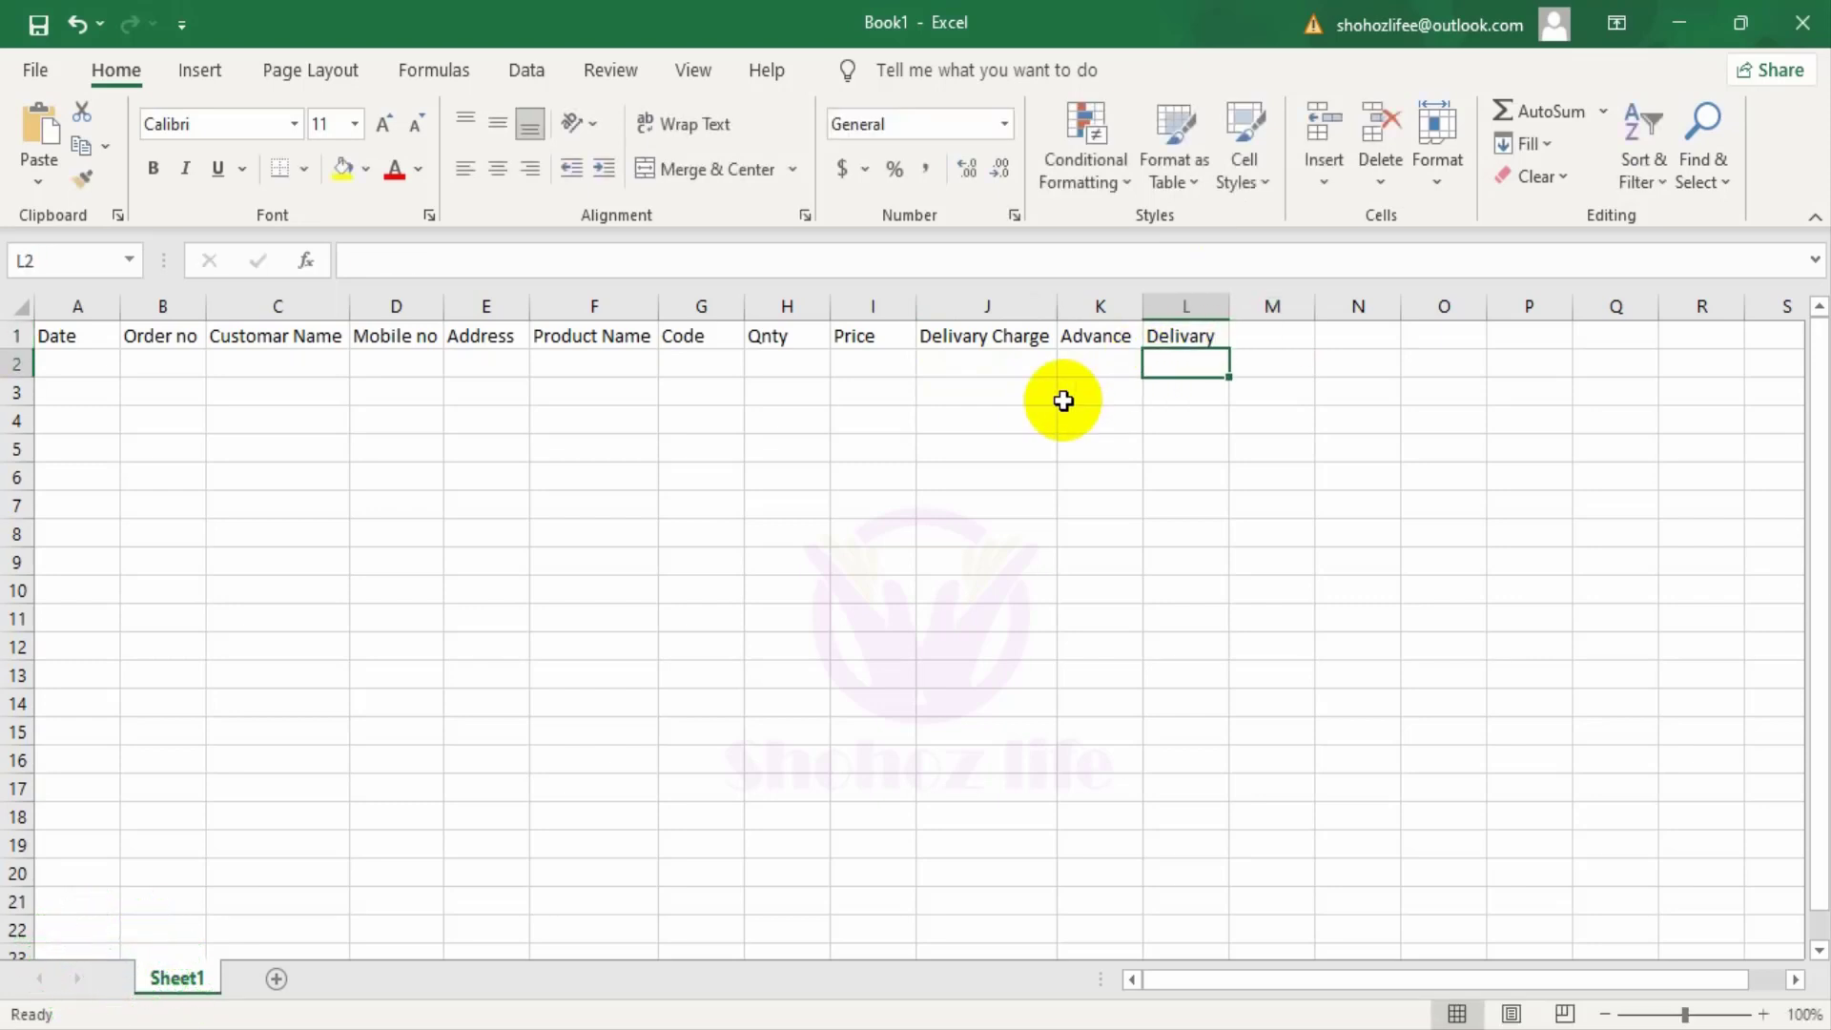
pyautogui.doubleClick(1189, 340)
pyautogui.write('by')
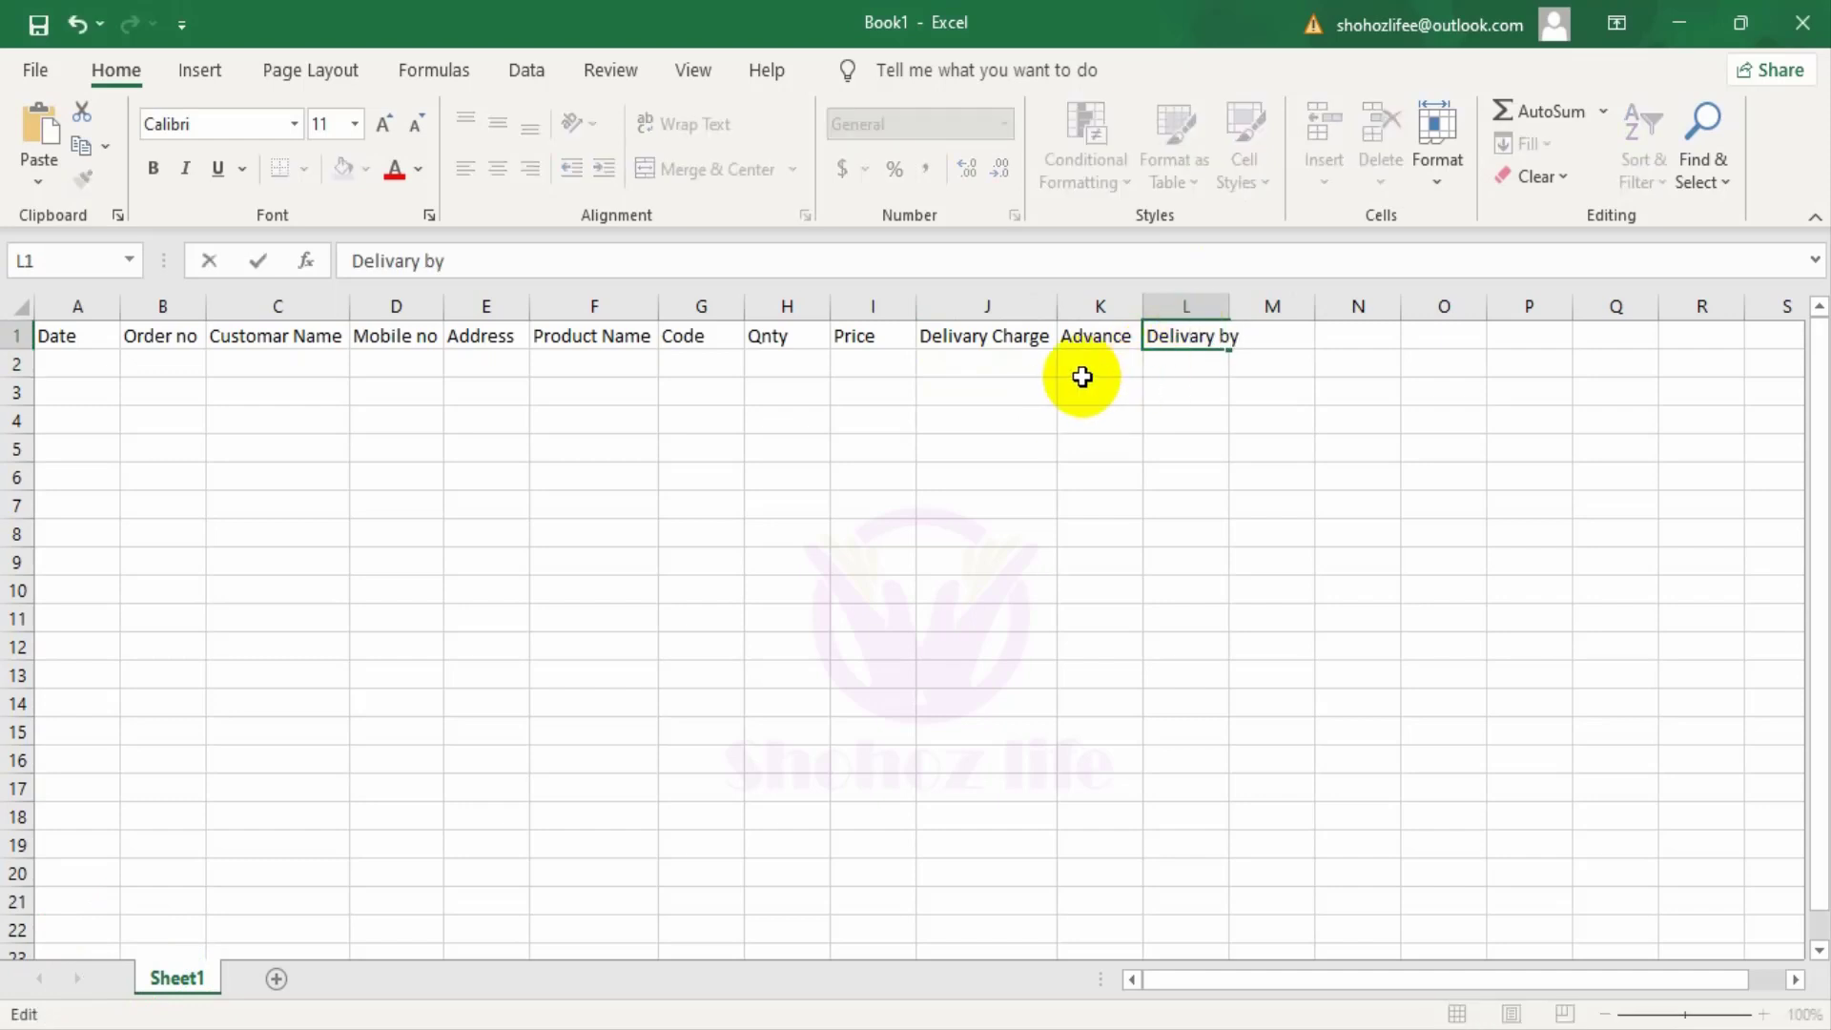
pyautogui.press('Tab')
# Step: Add headings Peport, Payment, Memo no and Customar Comment in M1:P1
pyautogui.write('P')
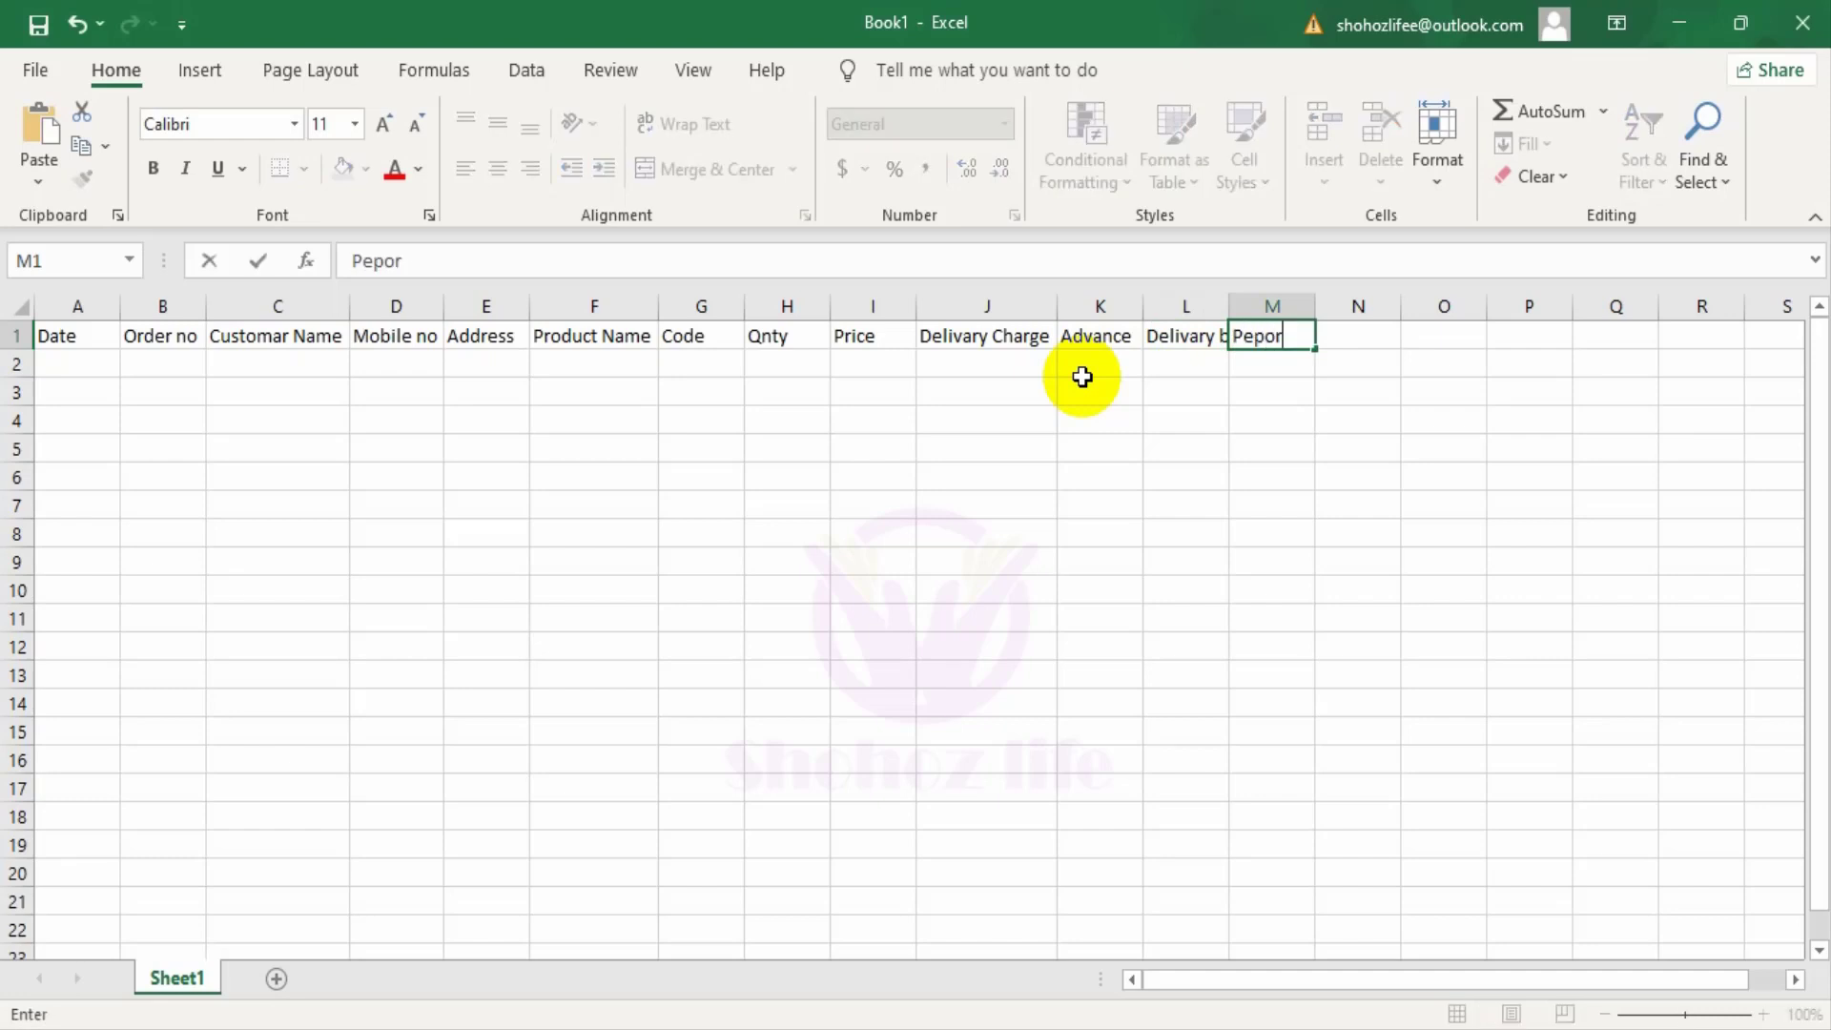
pyautogui.press('Tab')
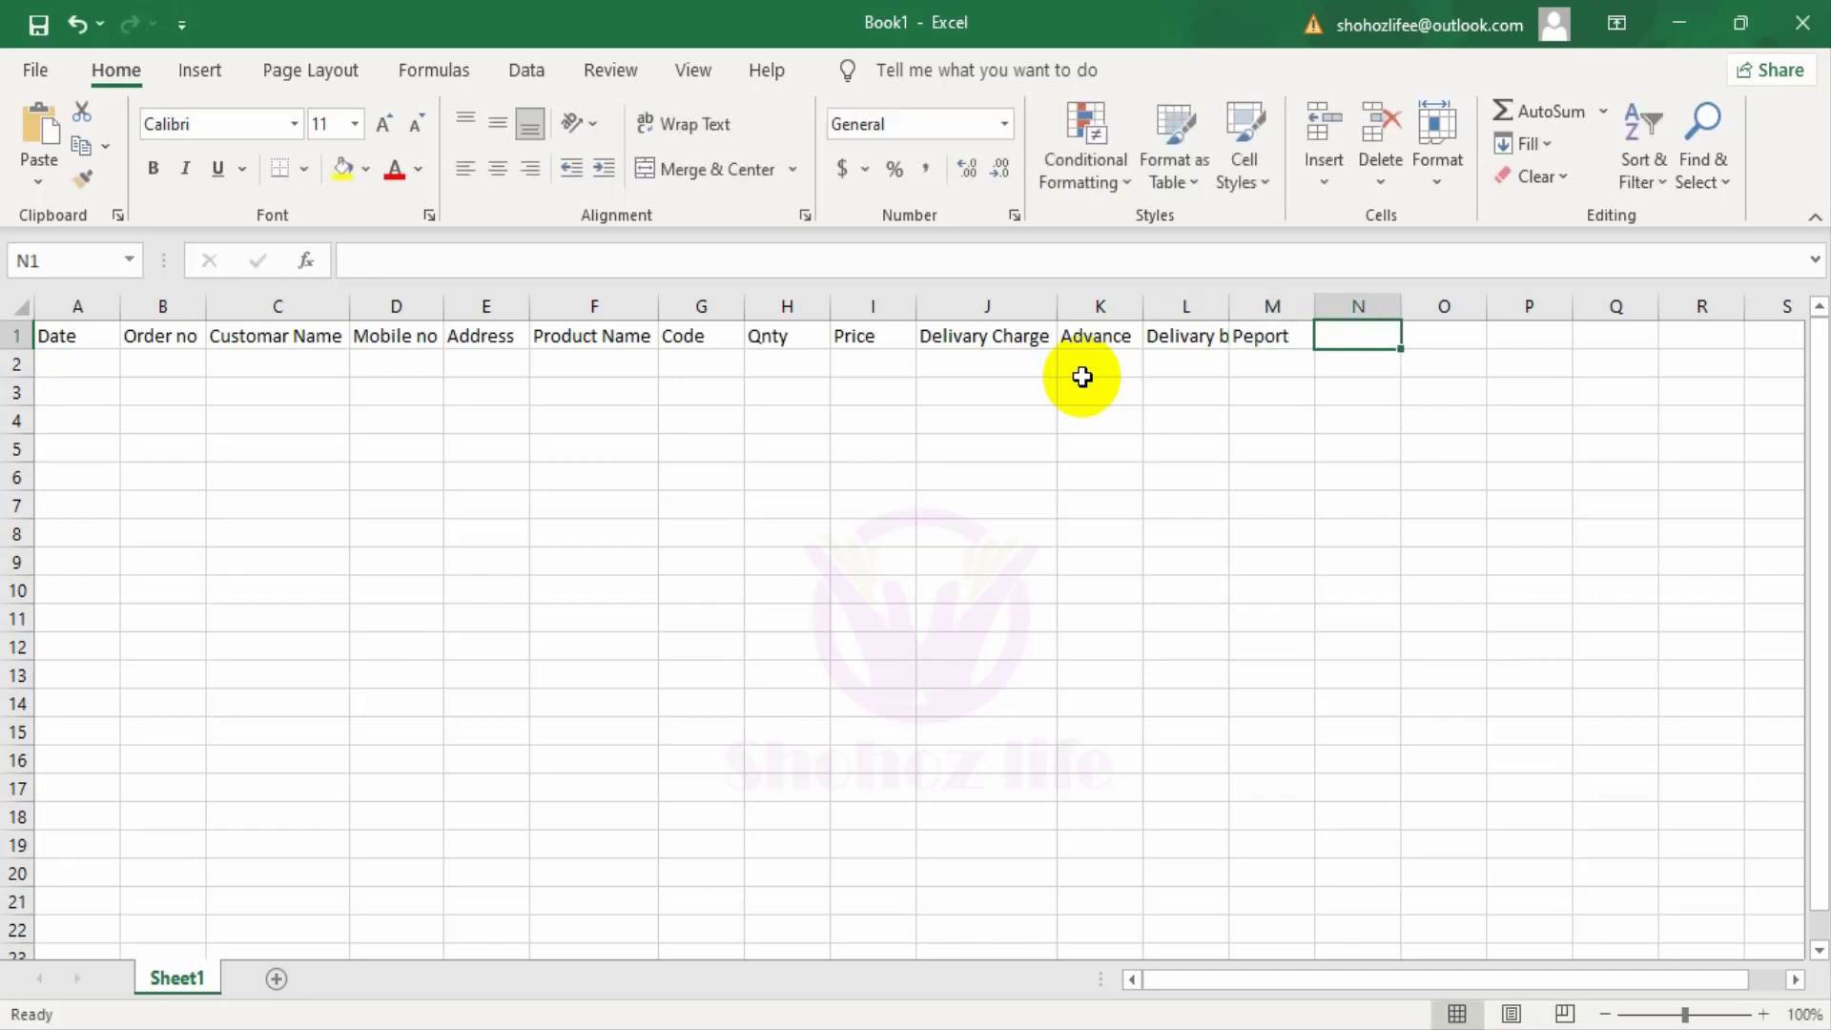
pyautogui.write('Payment')
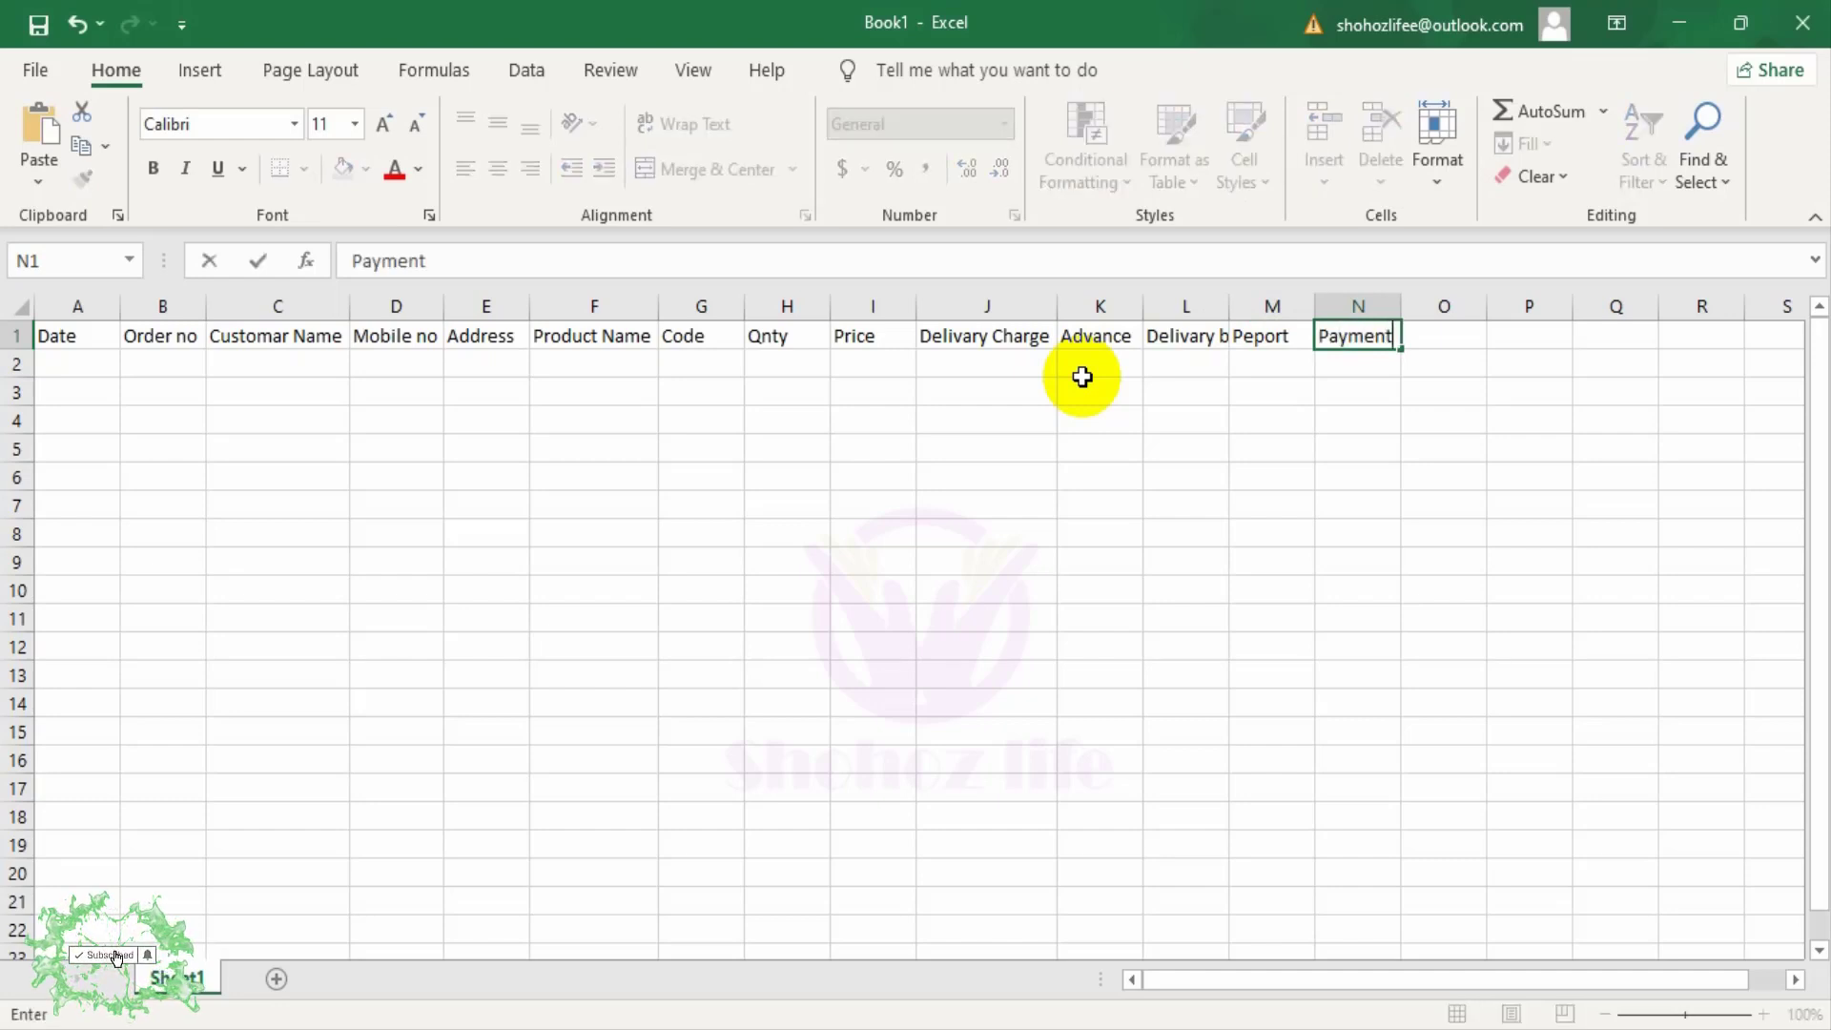
pyautogui.press('Tab')
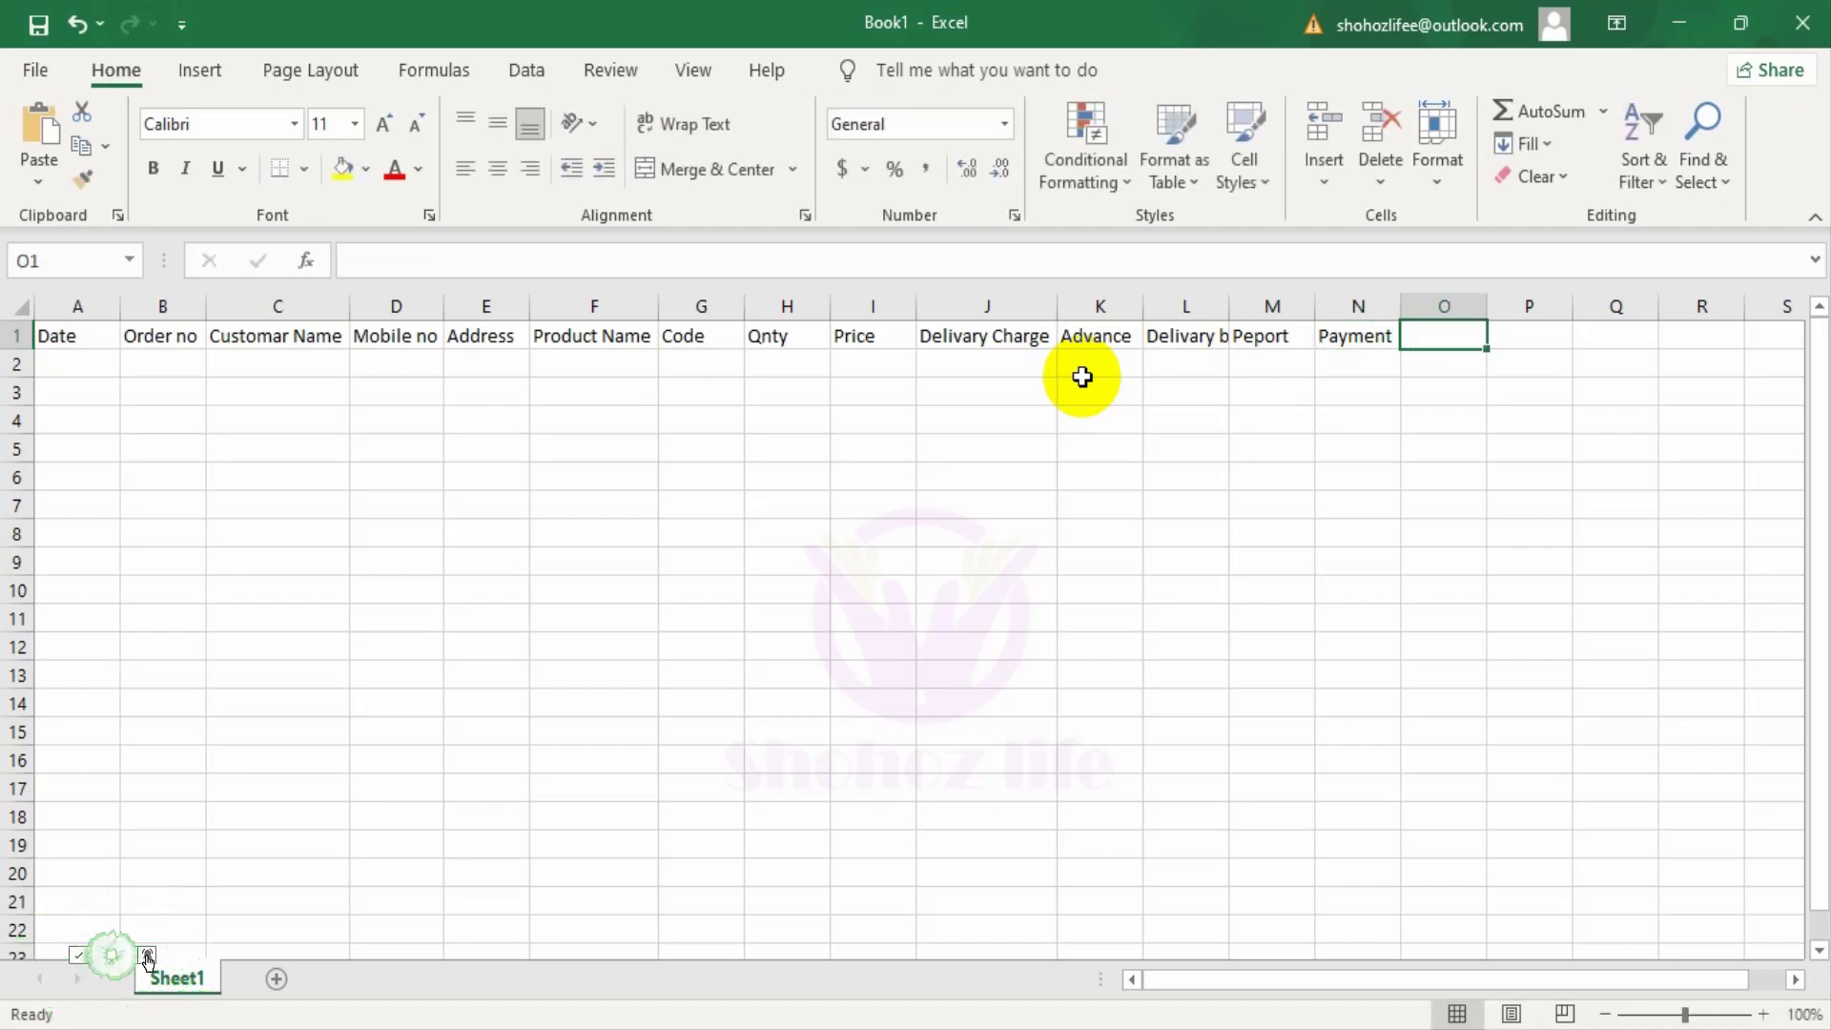
pyautogui.write('M')
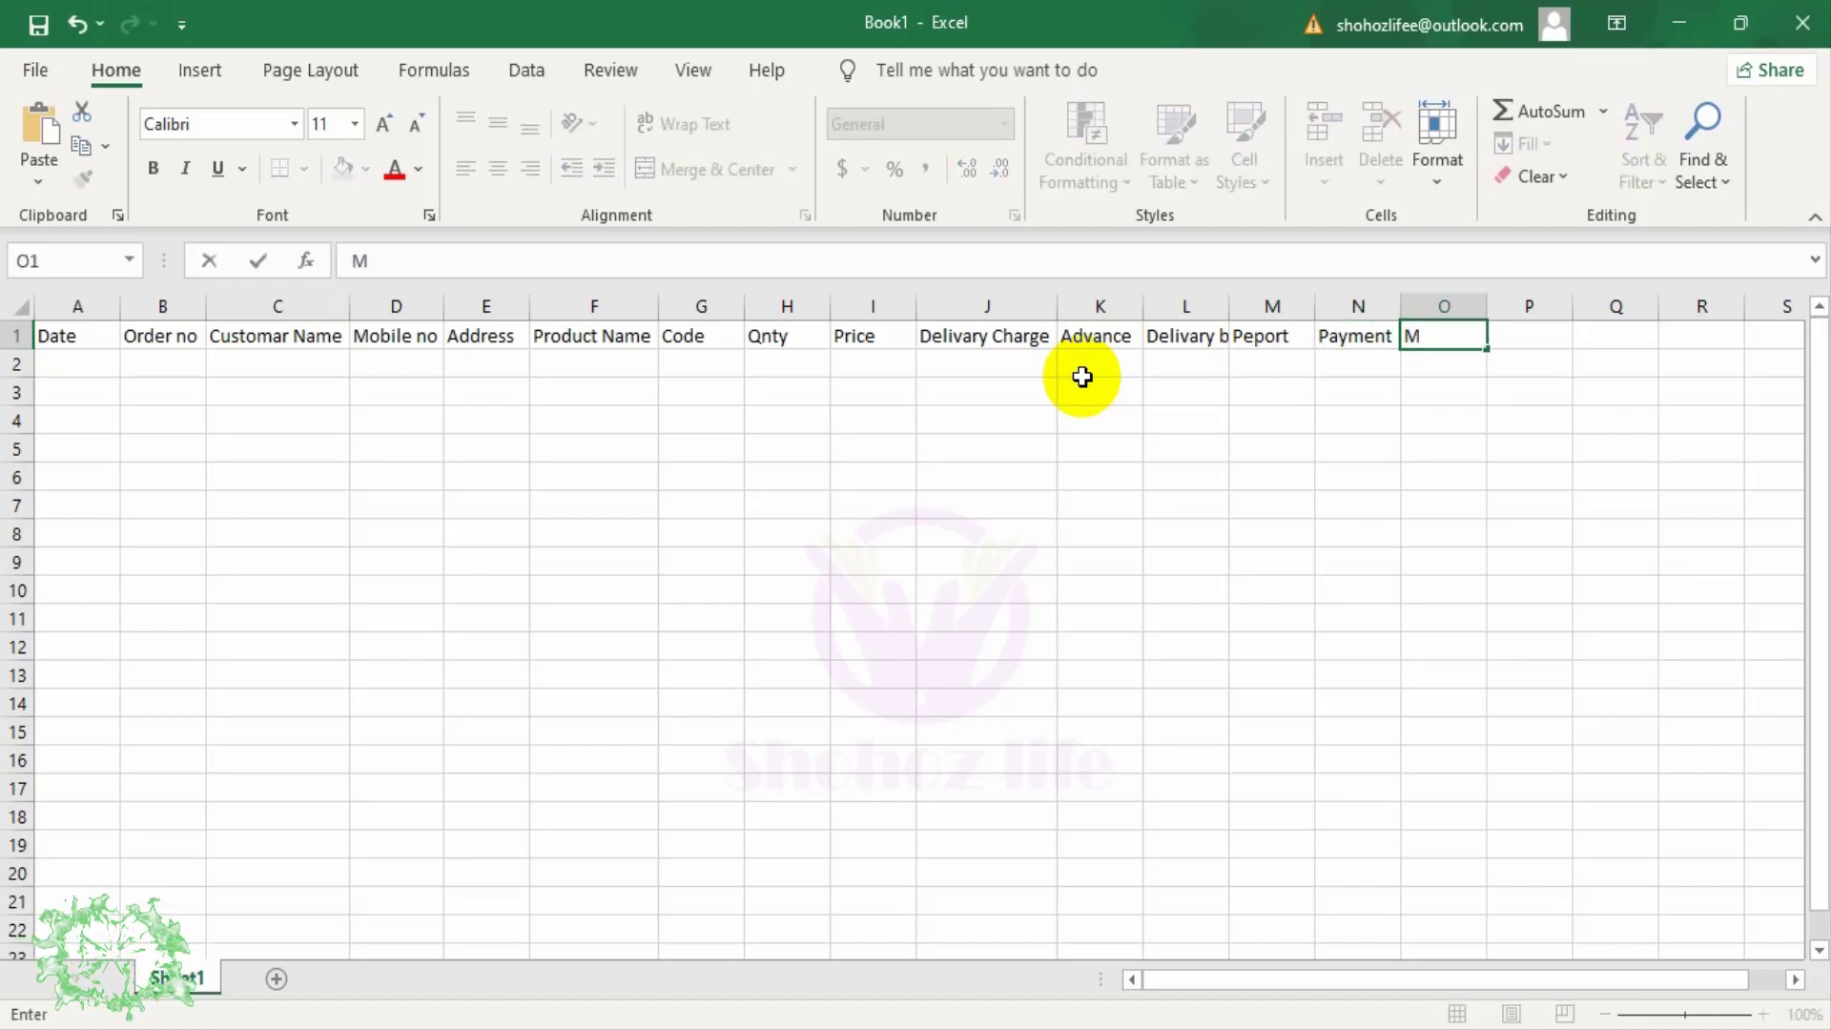
pyautogui.write('emo no')
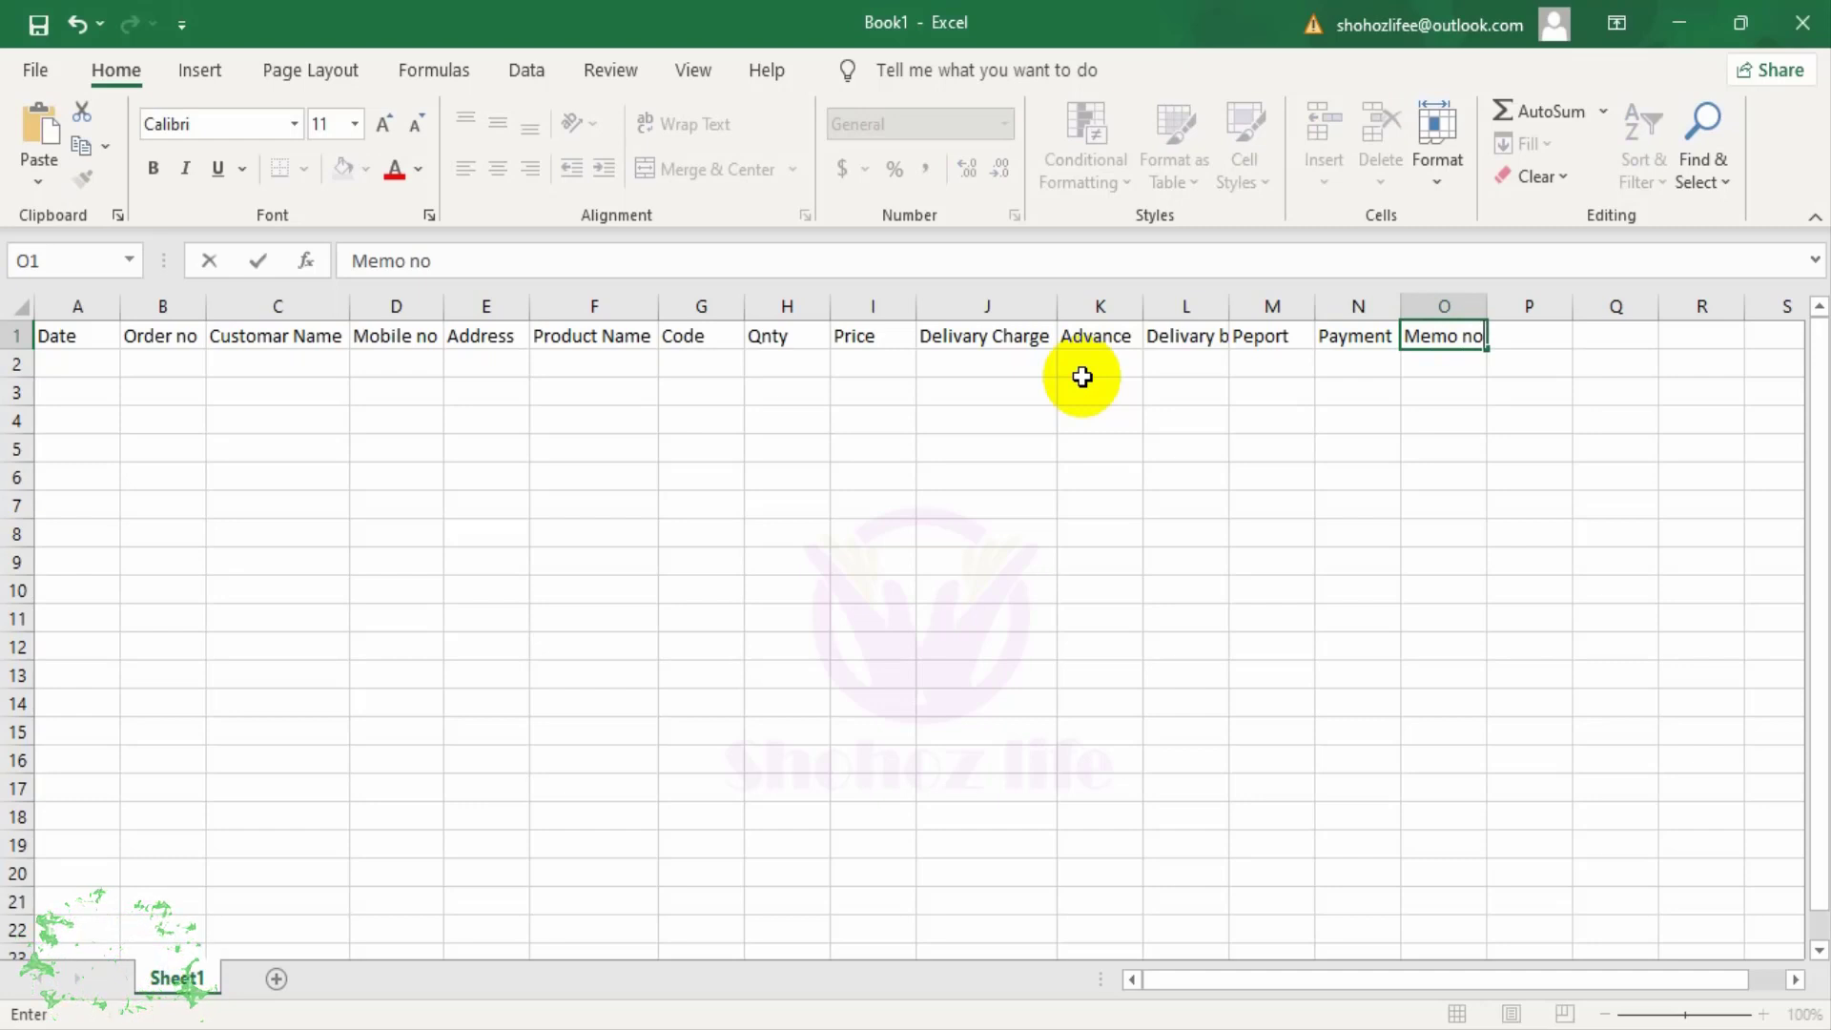
pyautogui.press('Tab')
pyautogui.write('C')
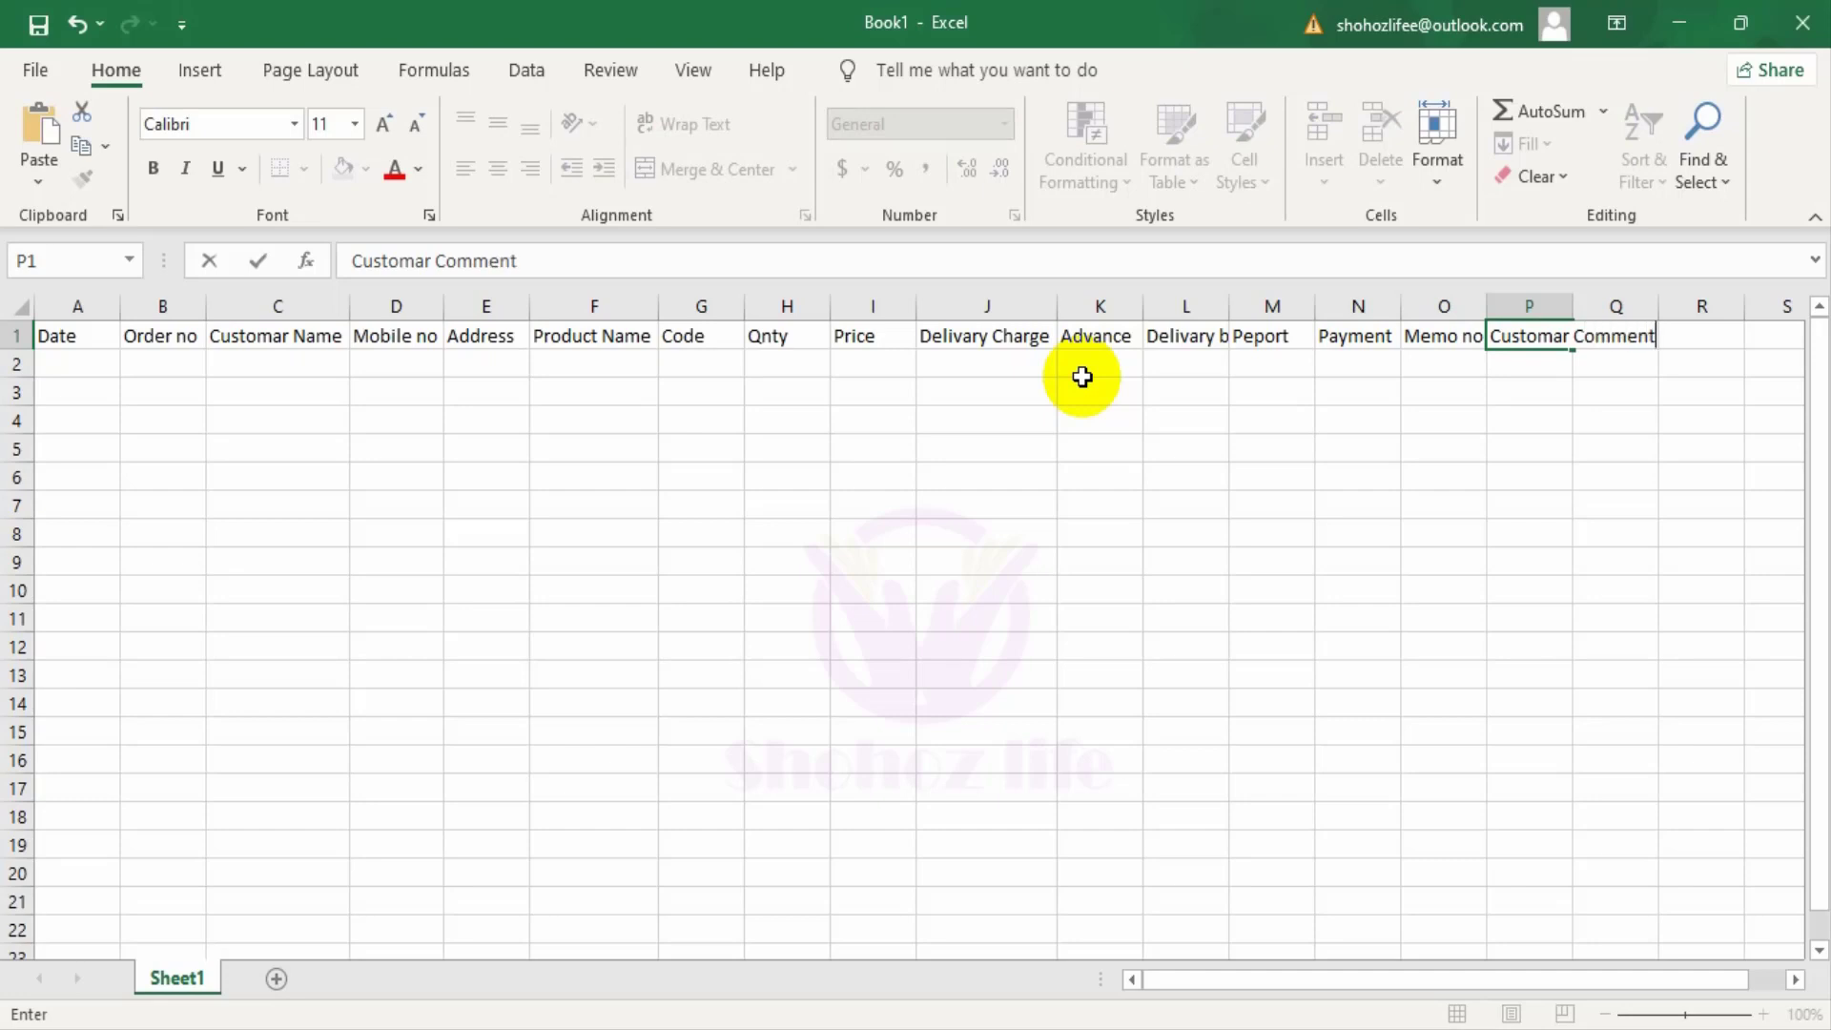
pyautogui.click(1082, 376)
pyautogui.click(17, 336)
# Step: Insert a row above the headers, merge and centre A1:Q1, and type the title Order Management Sheet
pyautogui.rightClick(19, 335)
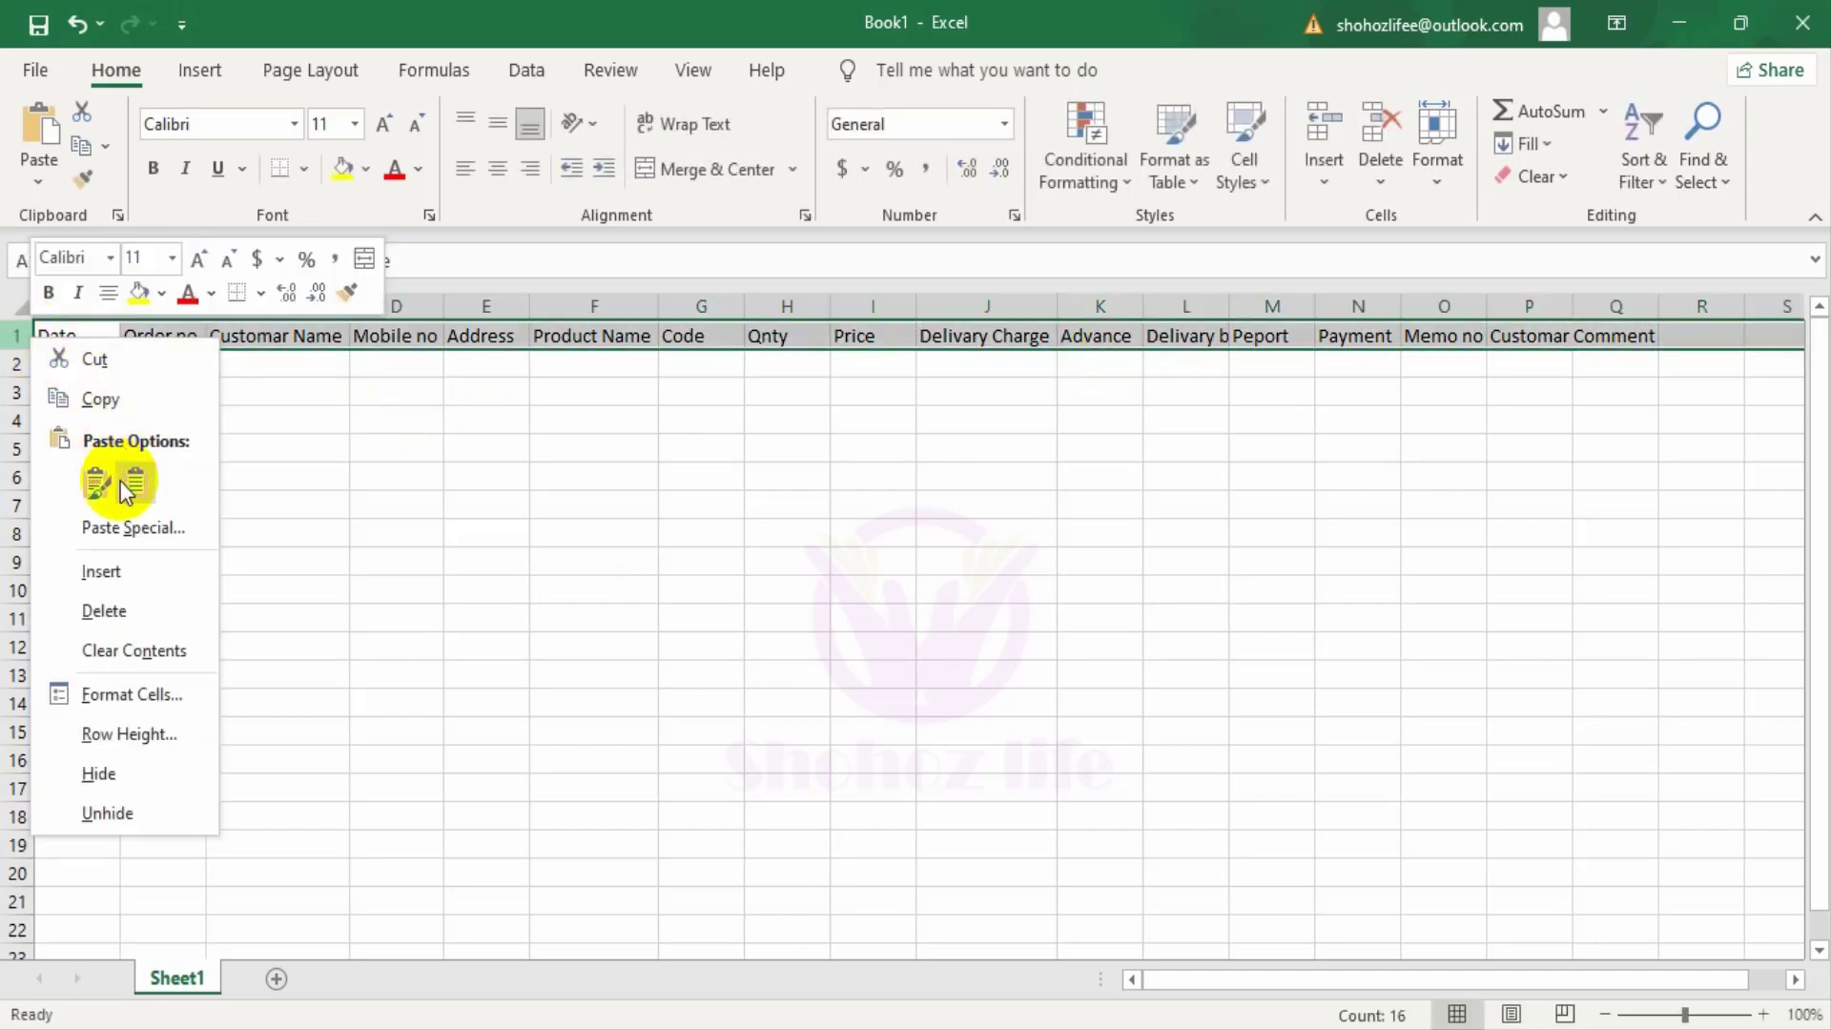
pyautogui.click(133, 573)
pyautogui.click(163, 334)
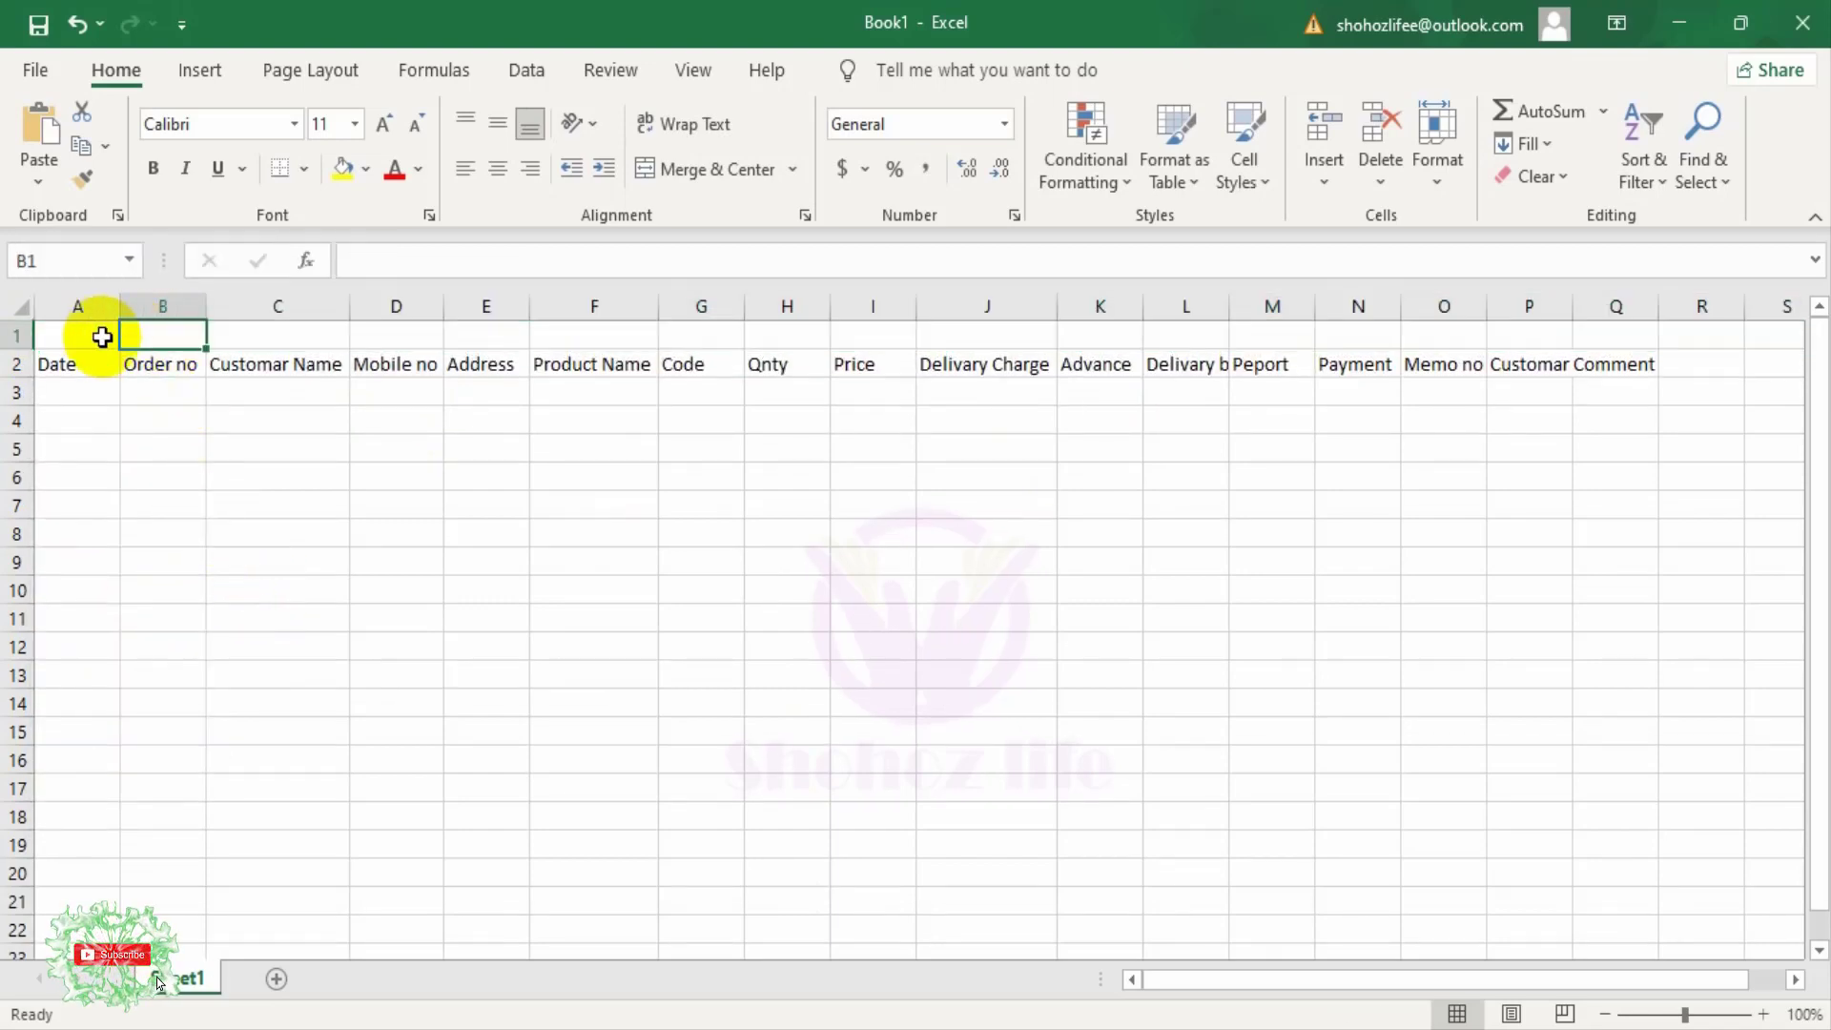
pyautogui.moveTo(102, 337); pyautogui.dragTo(1611, 336)
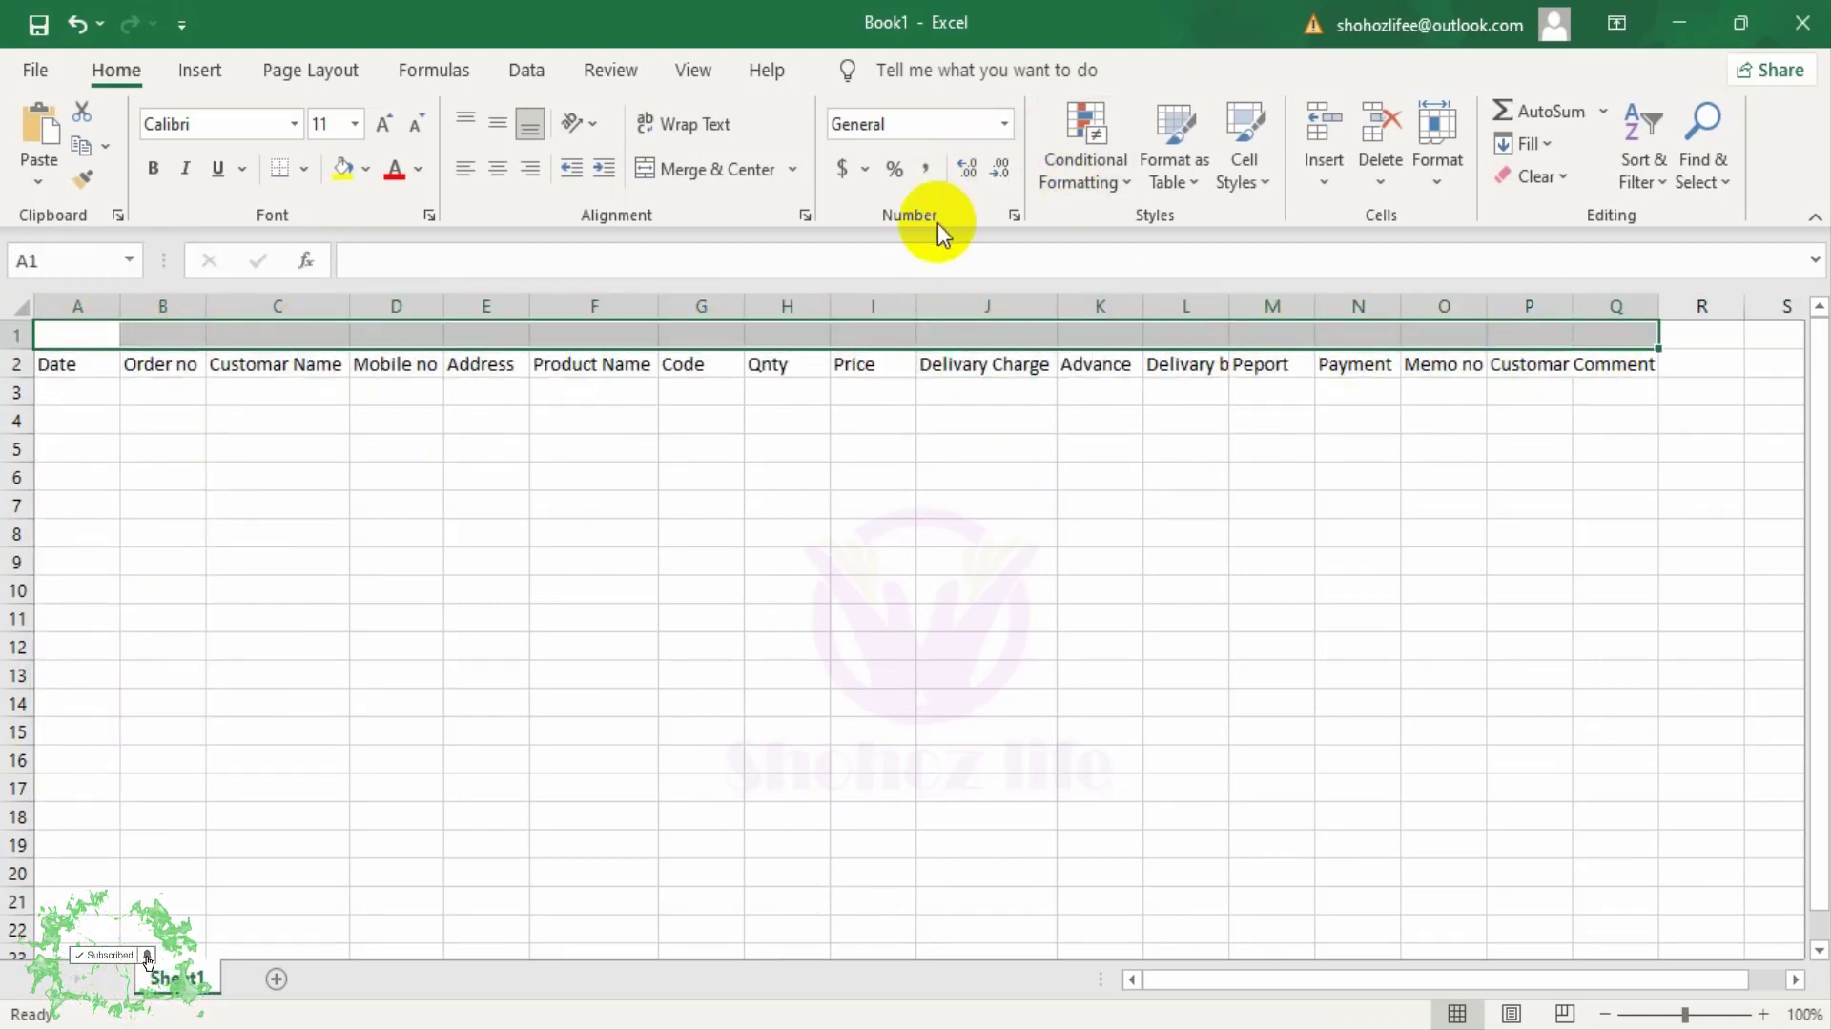
pyautogui.click(695, 169)
pyautogui.write('O')
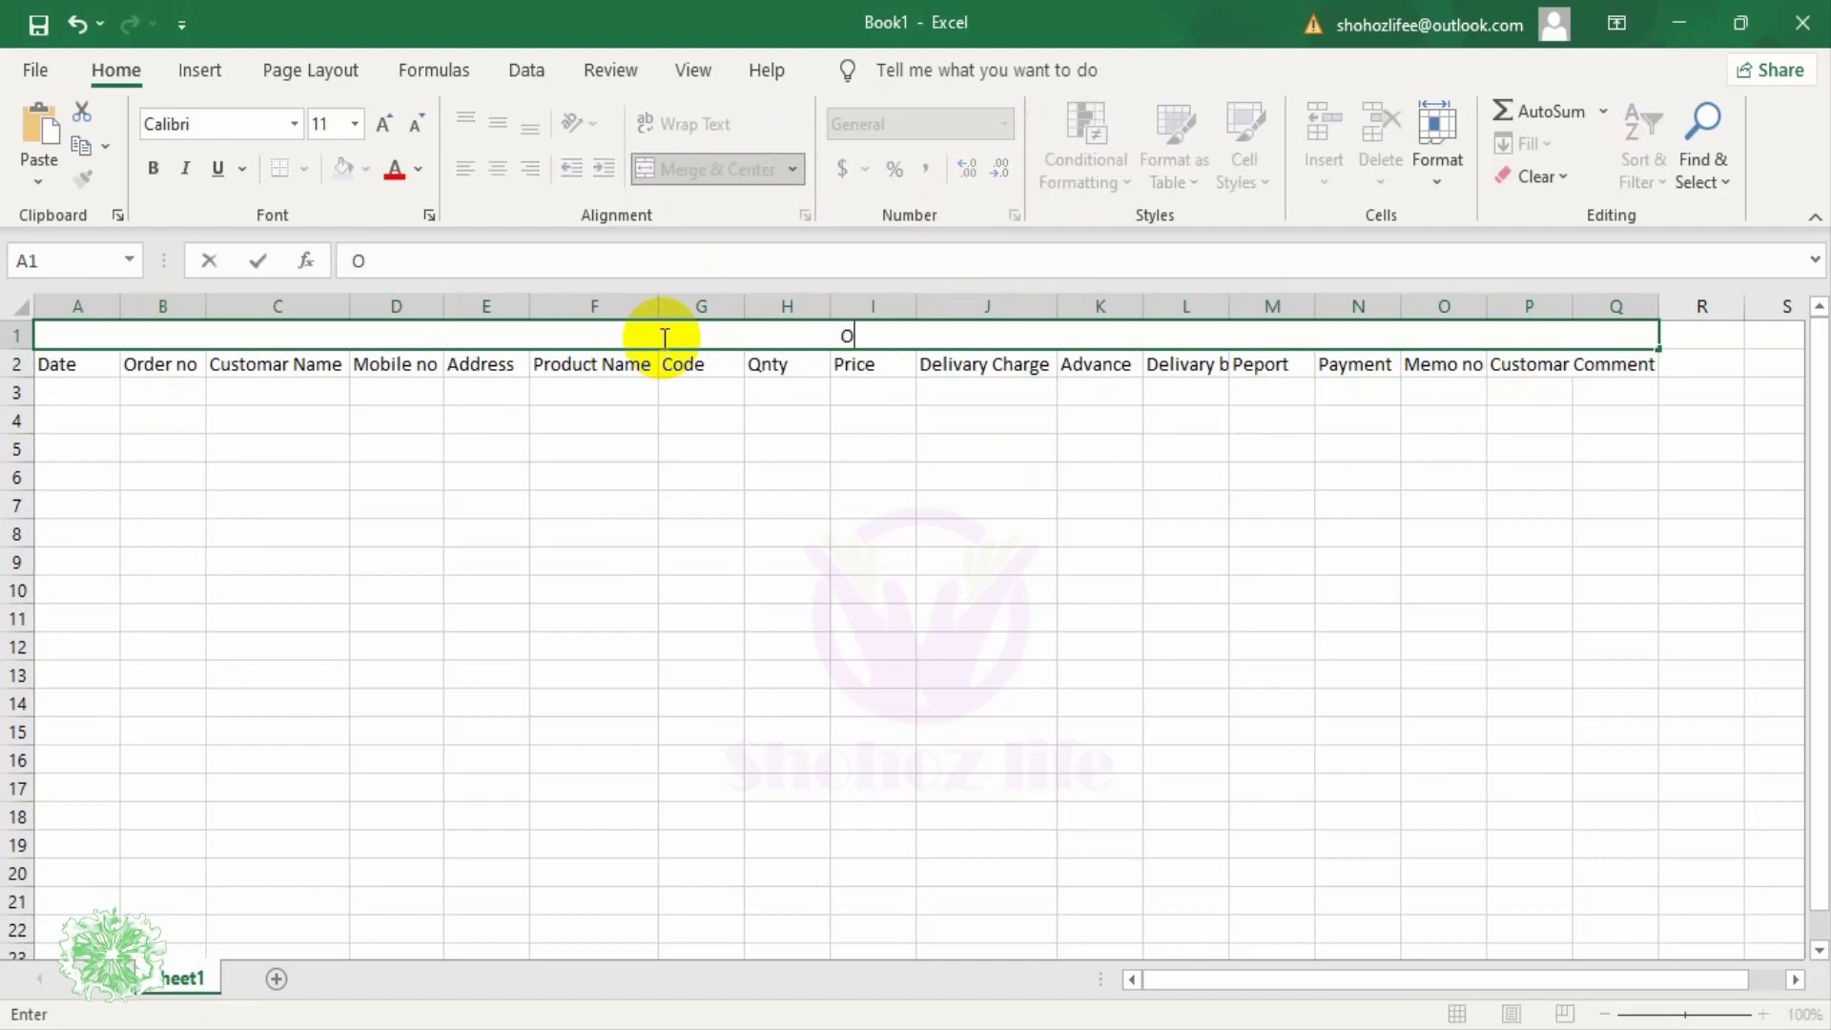
pyautogui.write('rder Management Sheet')
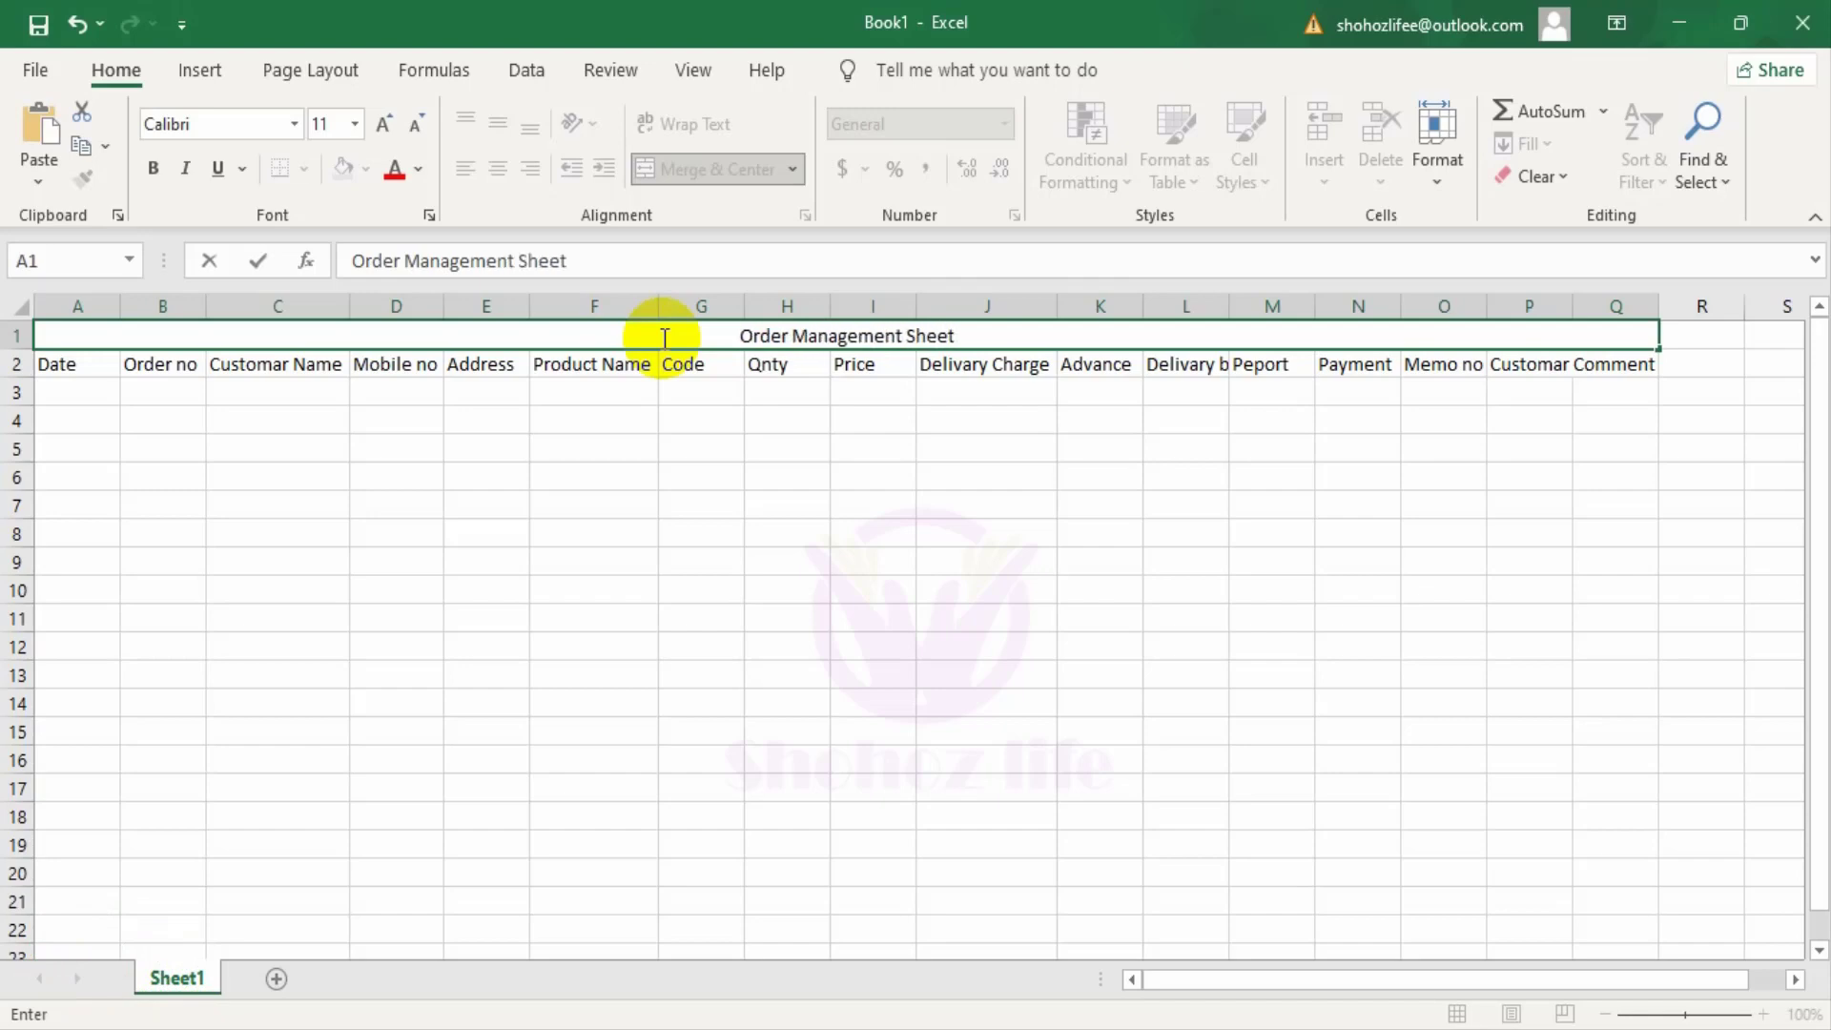
# Step: Make the merged title 24 pt and bold
pyautogui.click(701, 391)
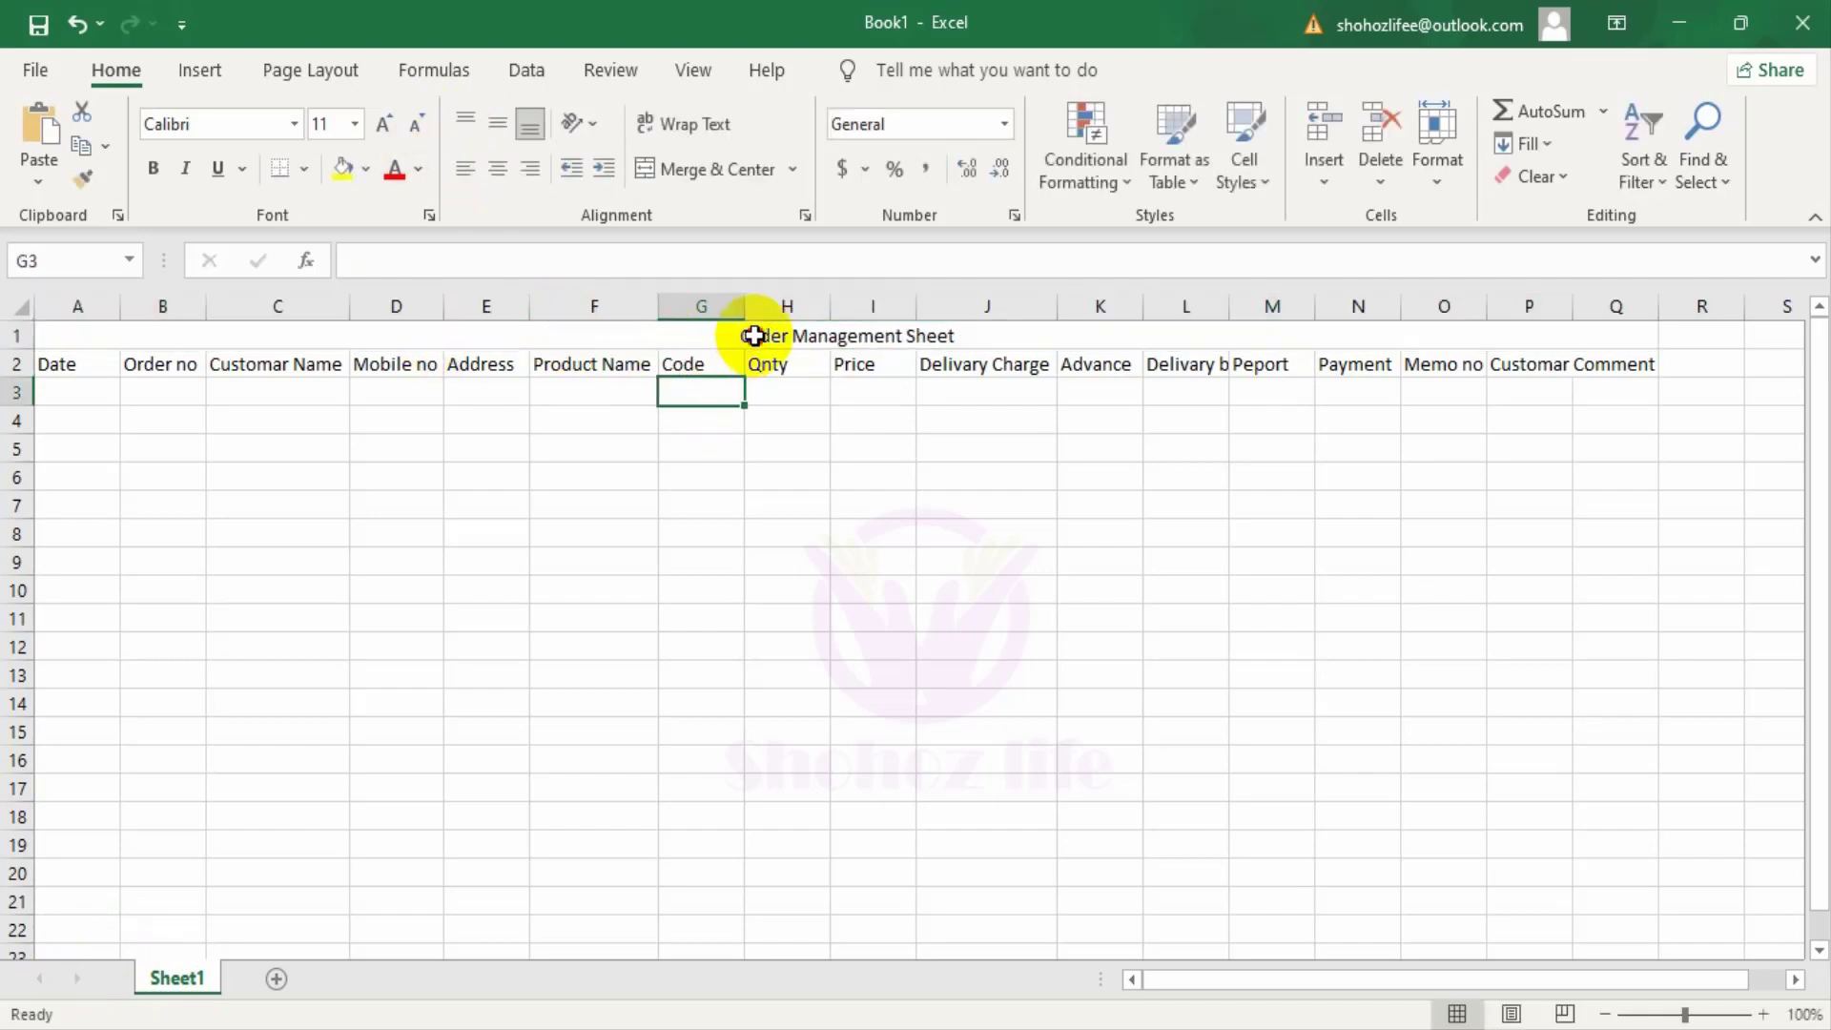
pyautogui.click(753, 335)
pyautogui.doubleClick(387, 124)
pyautogui.doubleClick(387, 124)
pyautogui.doubleClick(386, 124)
pyautogui.click(387, 124)
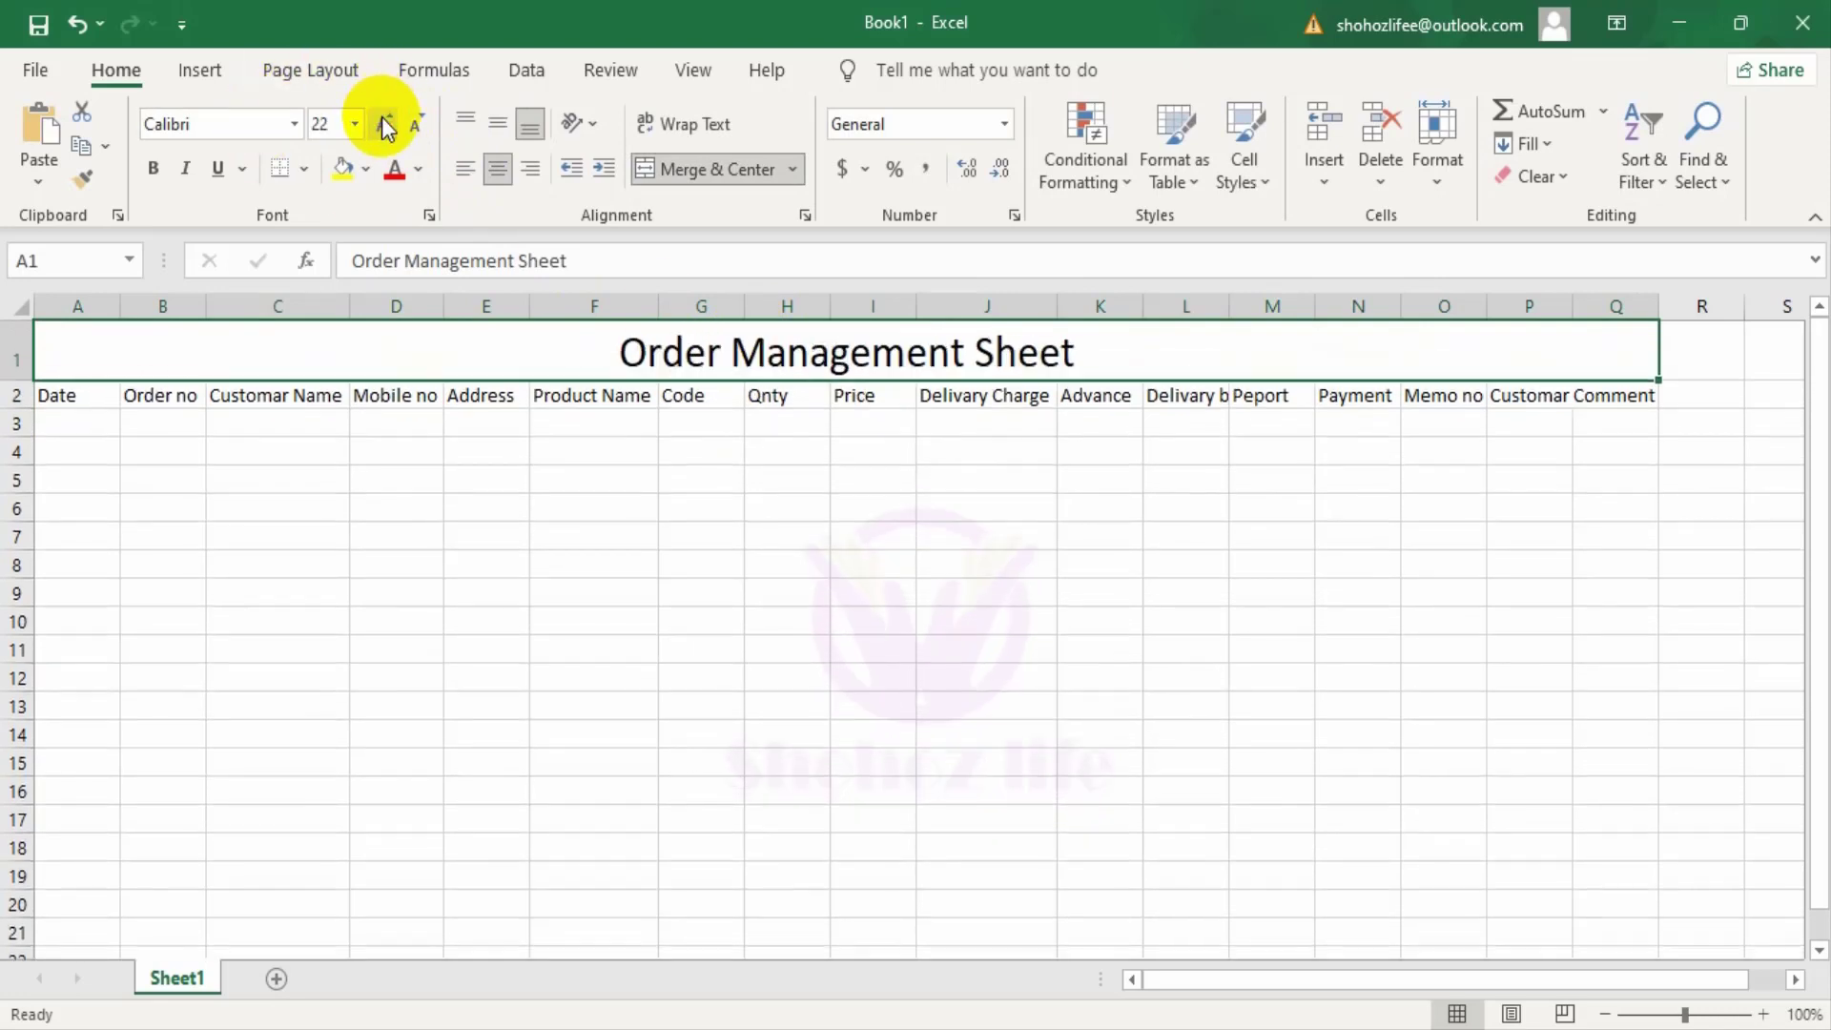
pyautogui.click(154, 171)
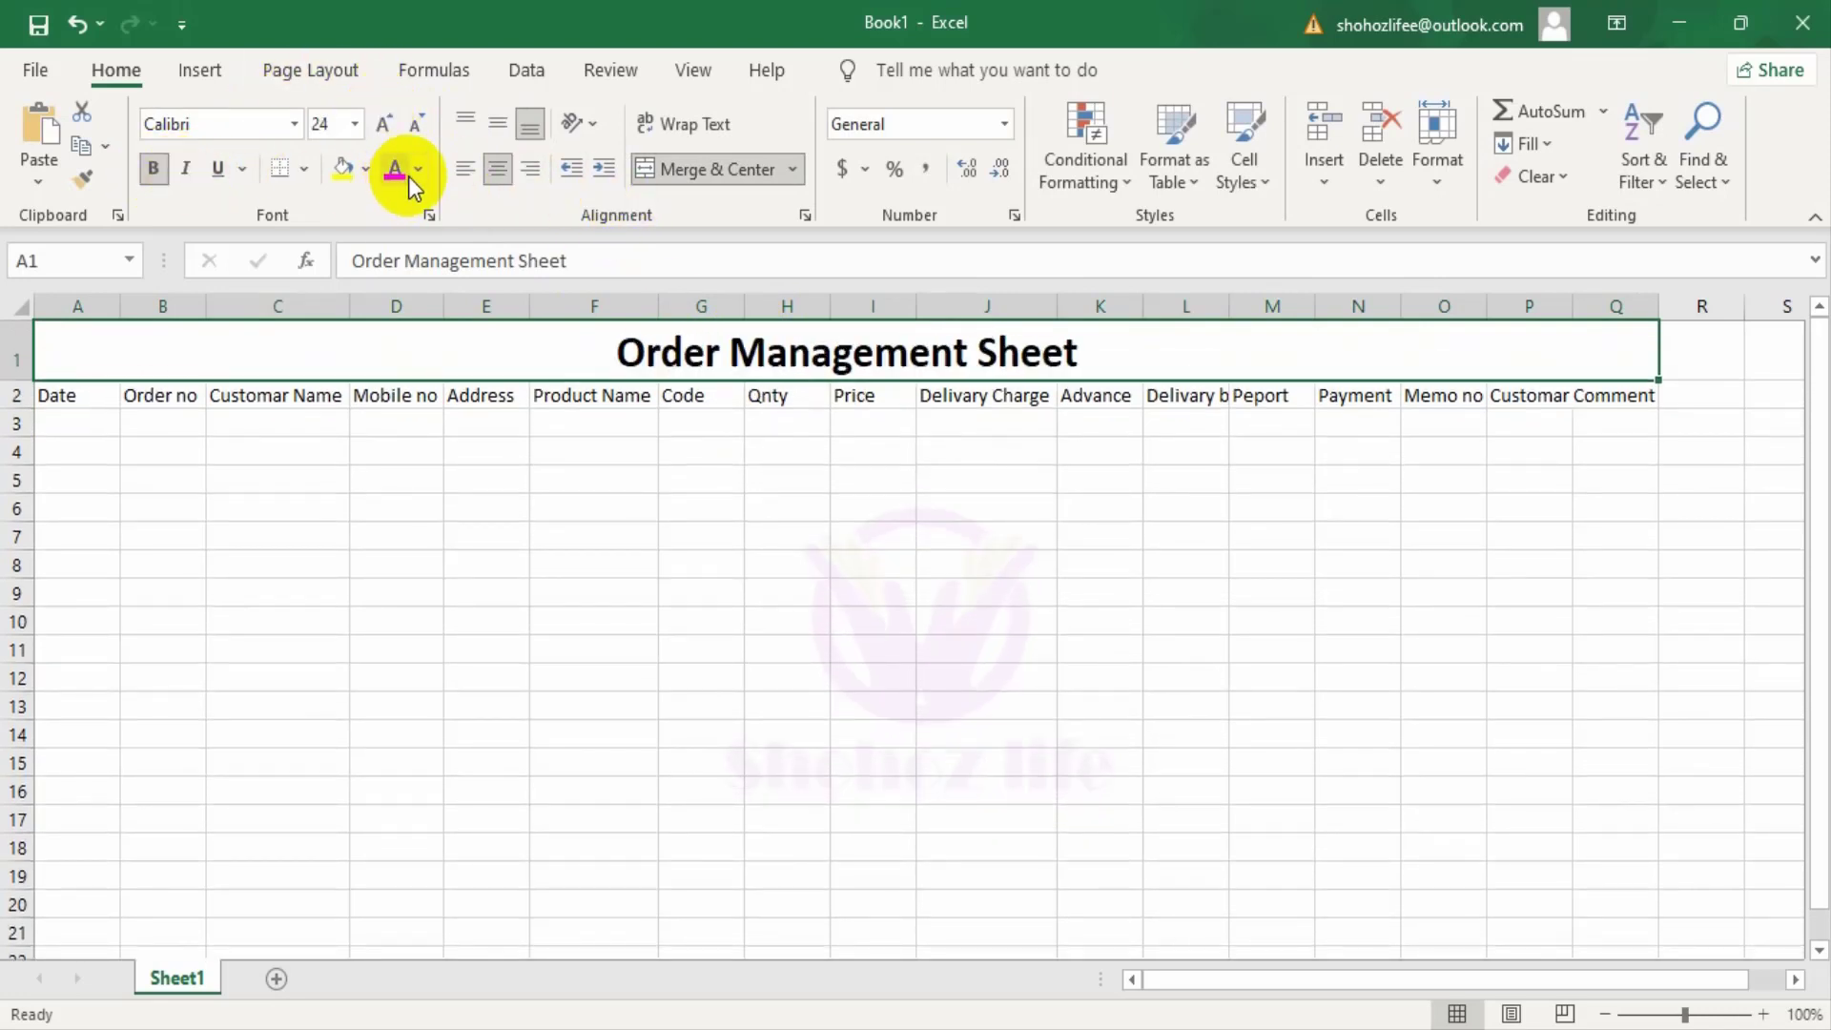
# Step: Fill the title band light green, then try a red font colour and revert it
pyautogui.click(366, 169)
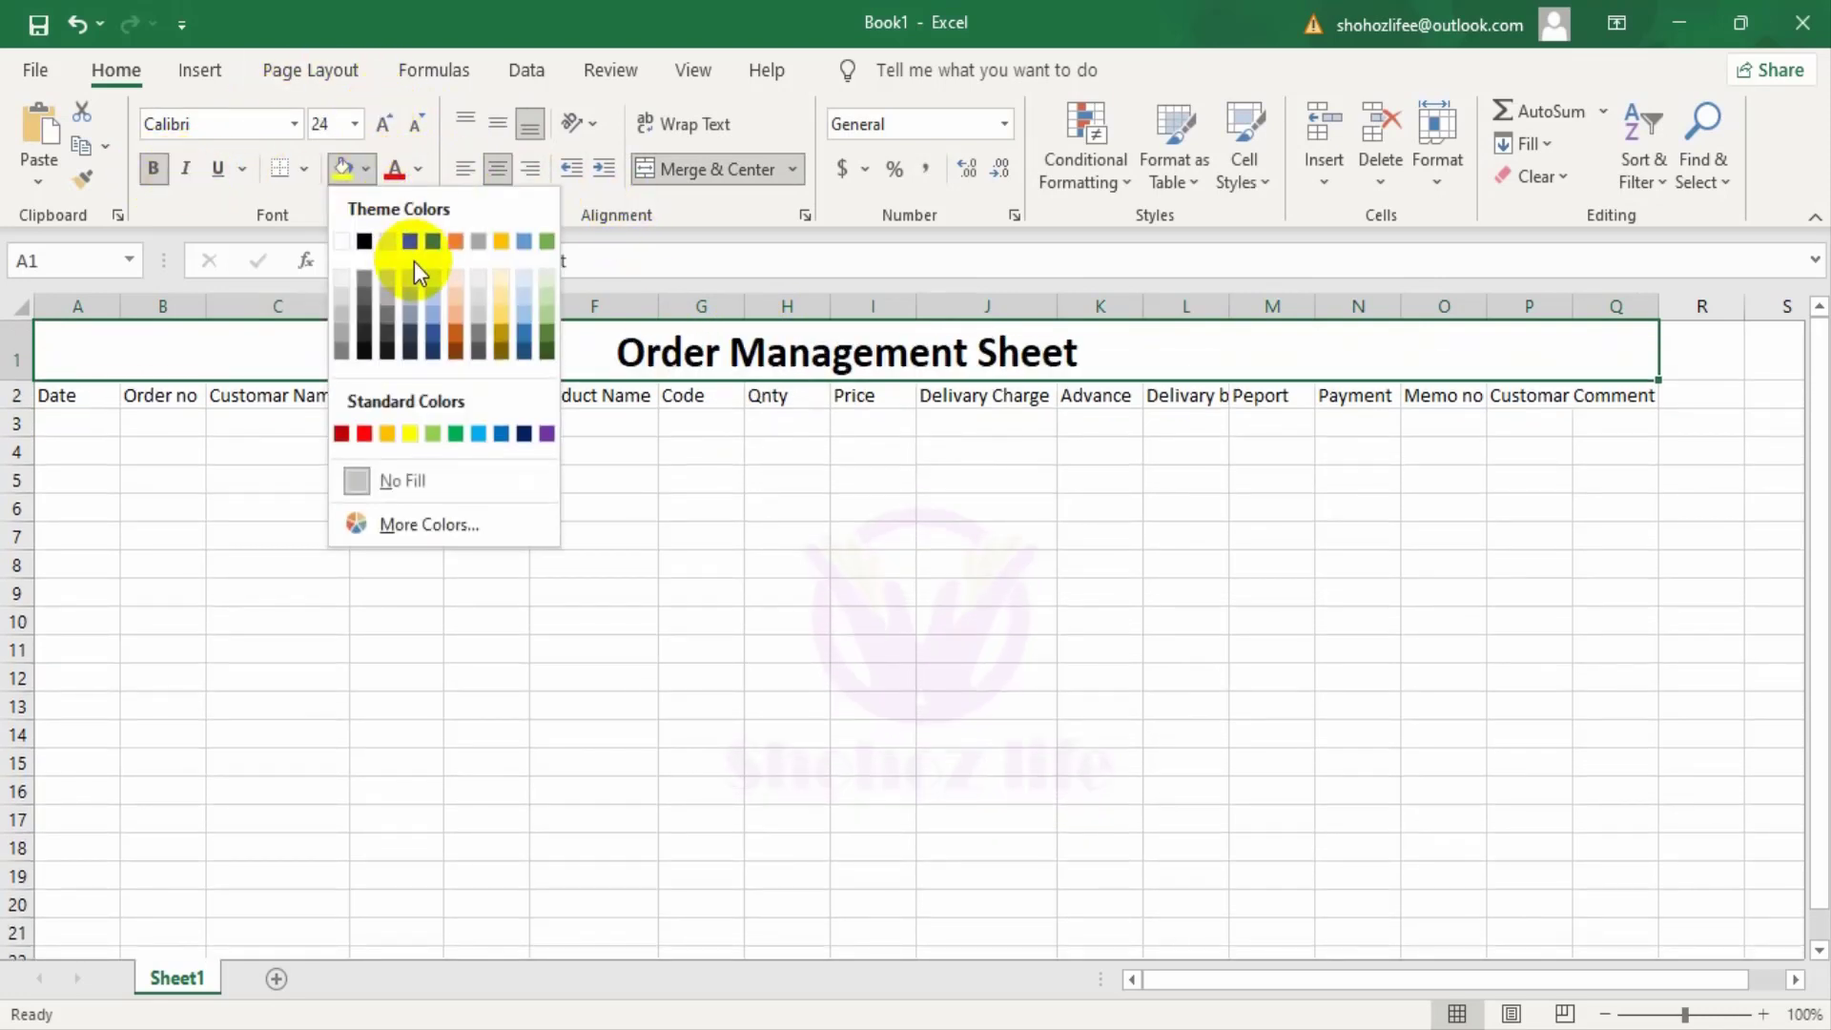
pyautogui.click(543, 309)
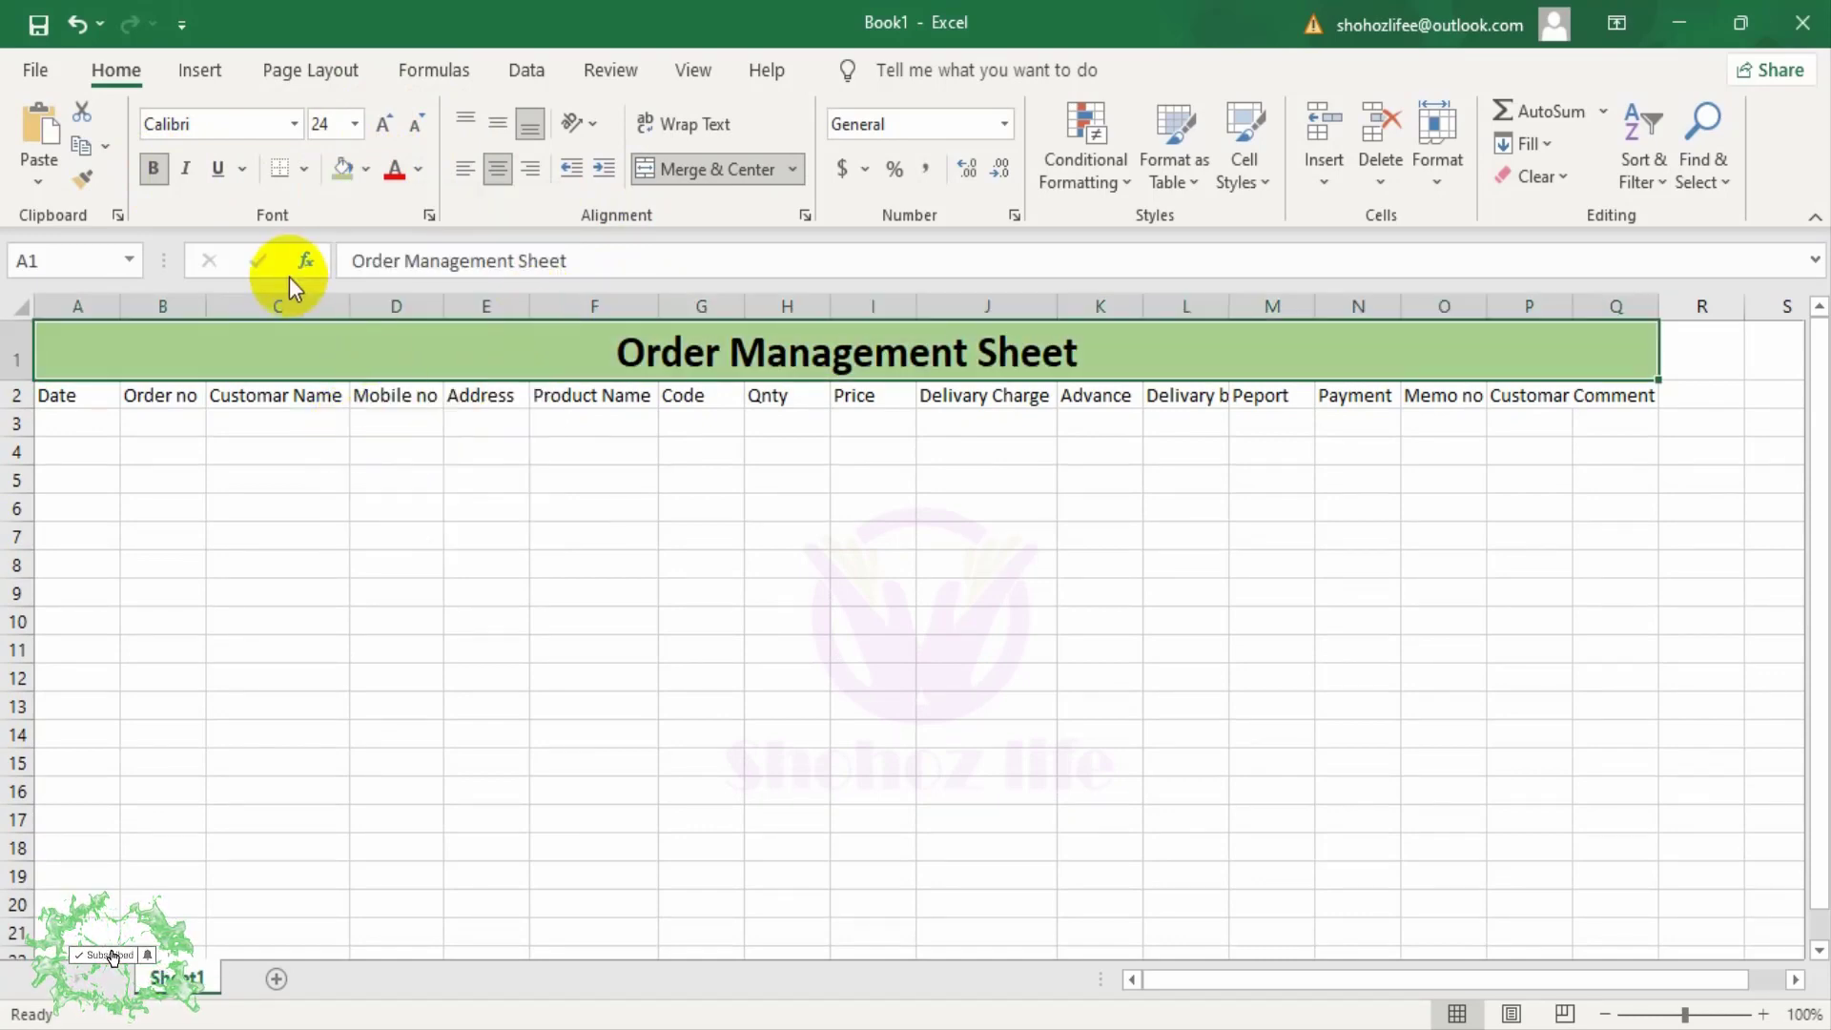
pyautogui.click(419, 171)
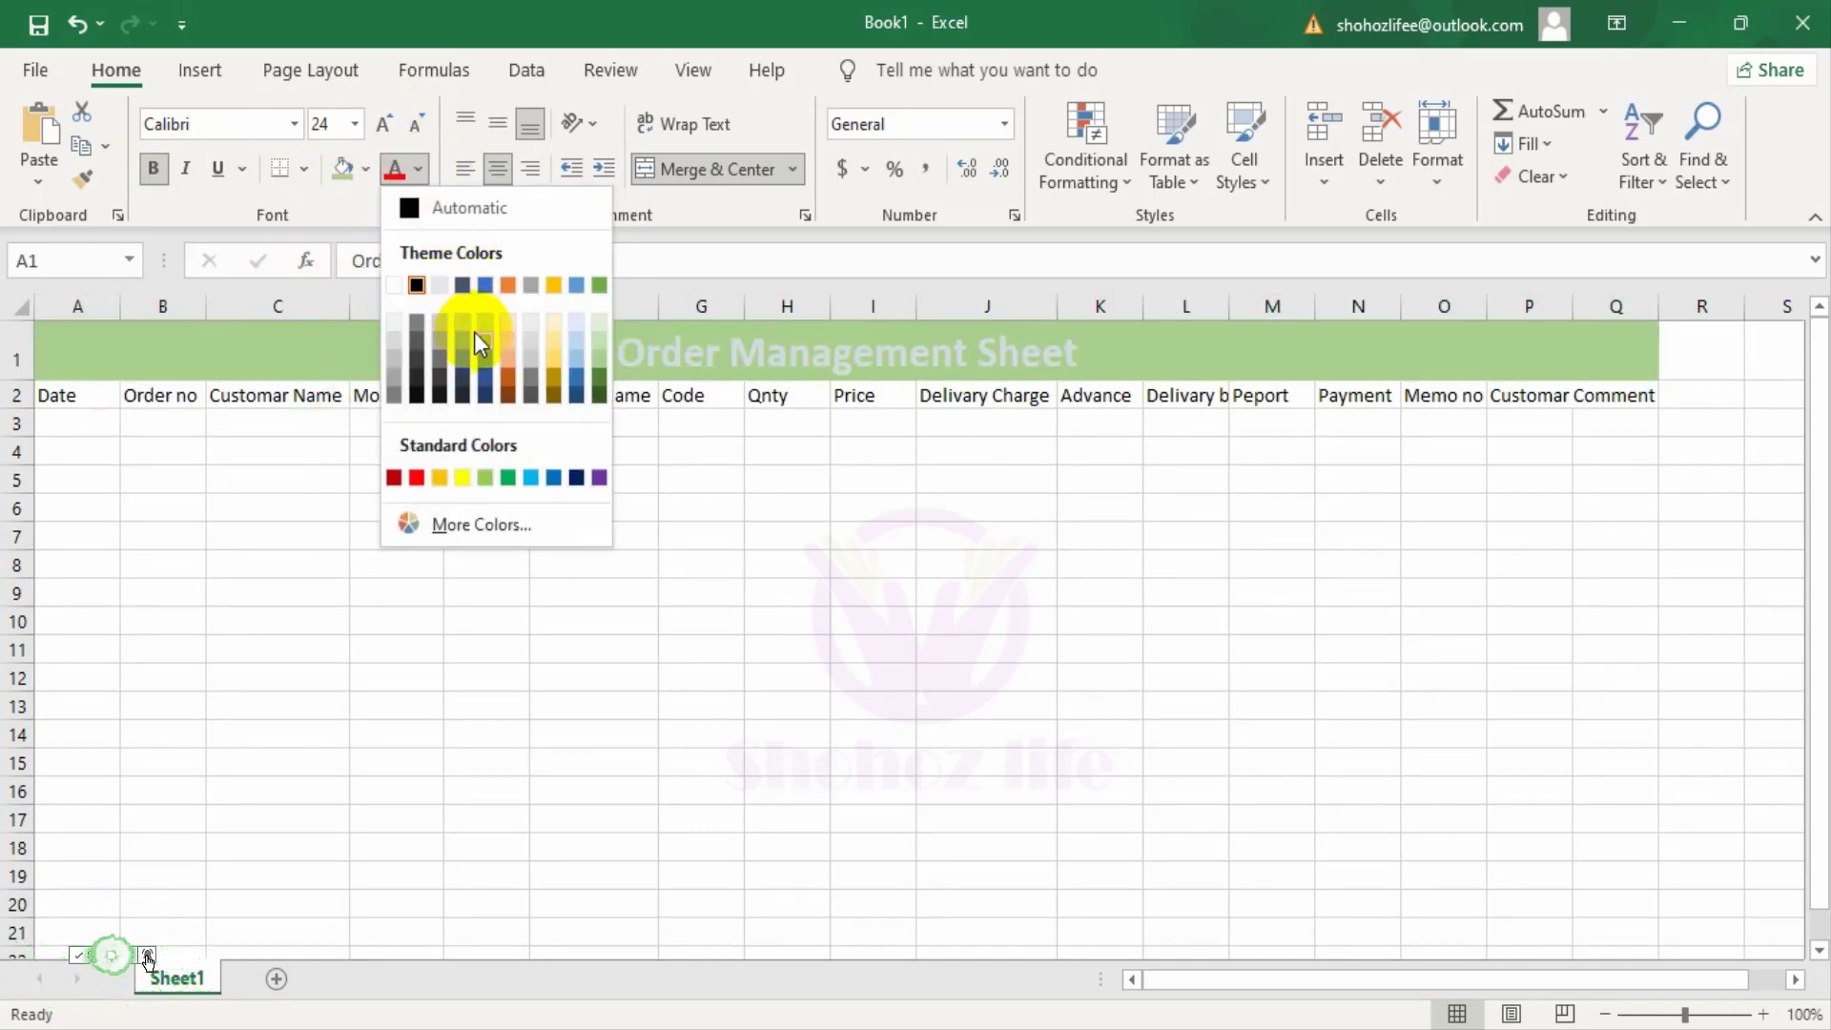
pyautogui.click(417, 477)
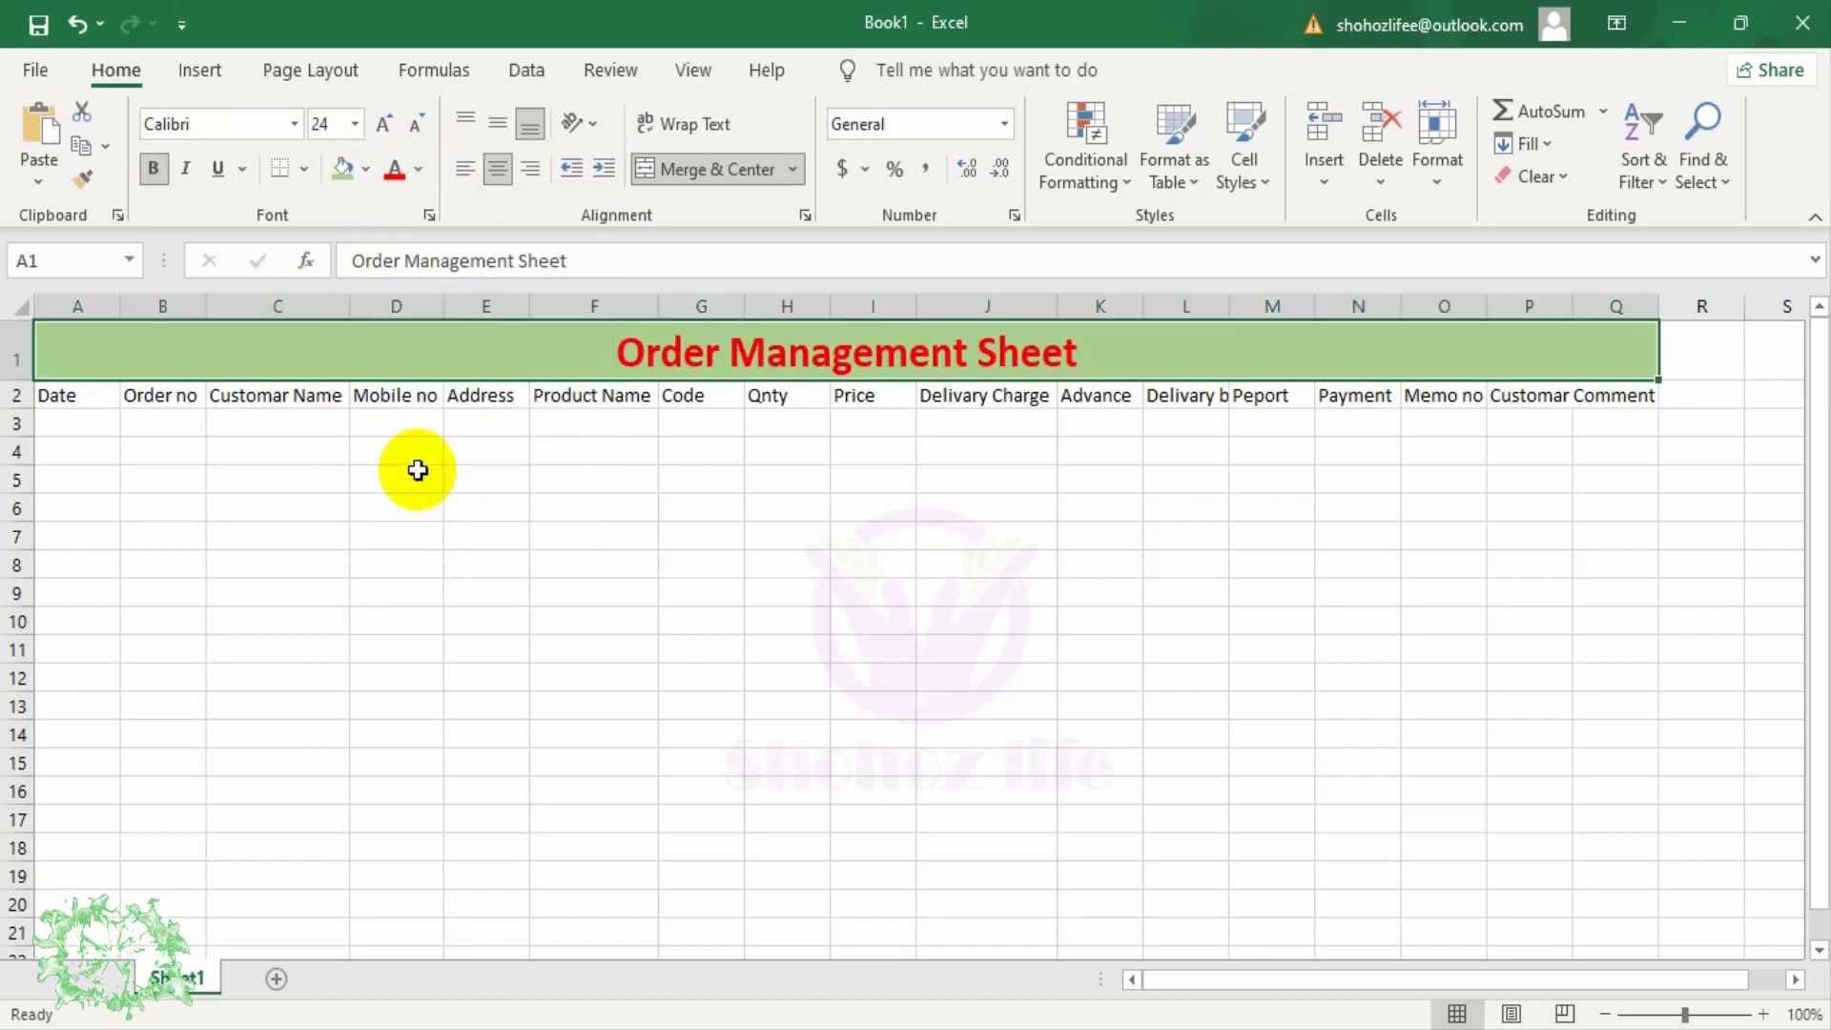
pyautogui.click(95, 398)
pyautogui.hotkey('ctrl', 'shift', 'Right')
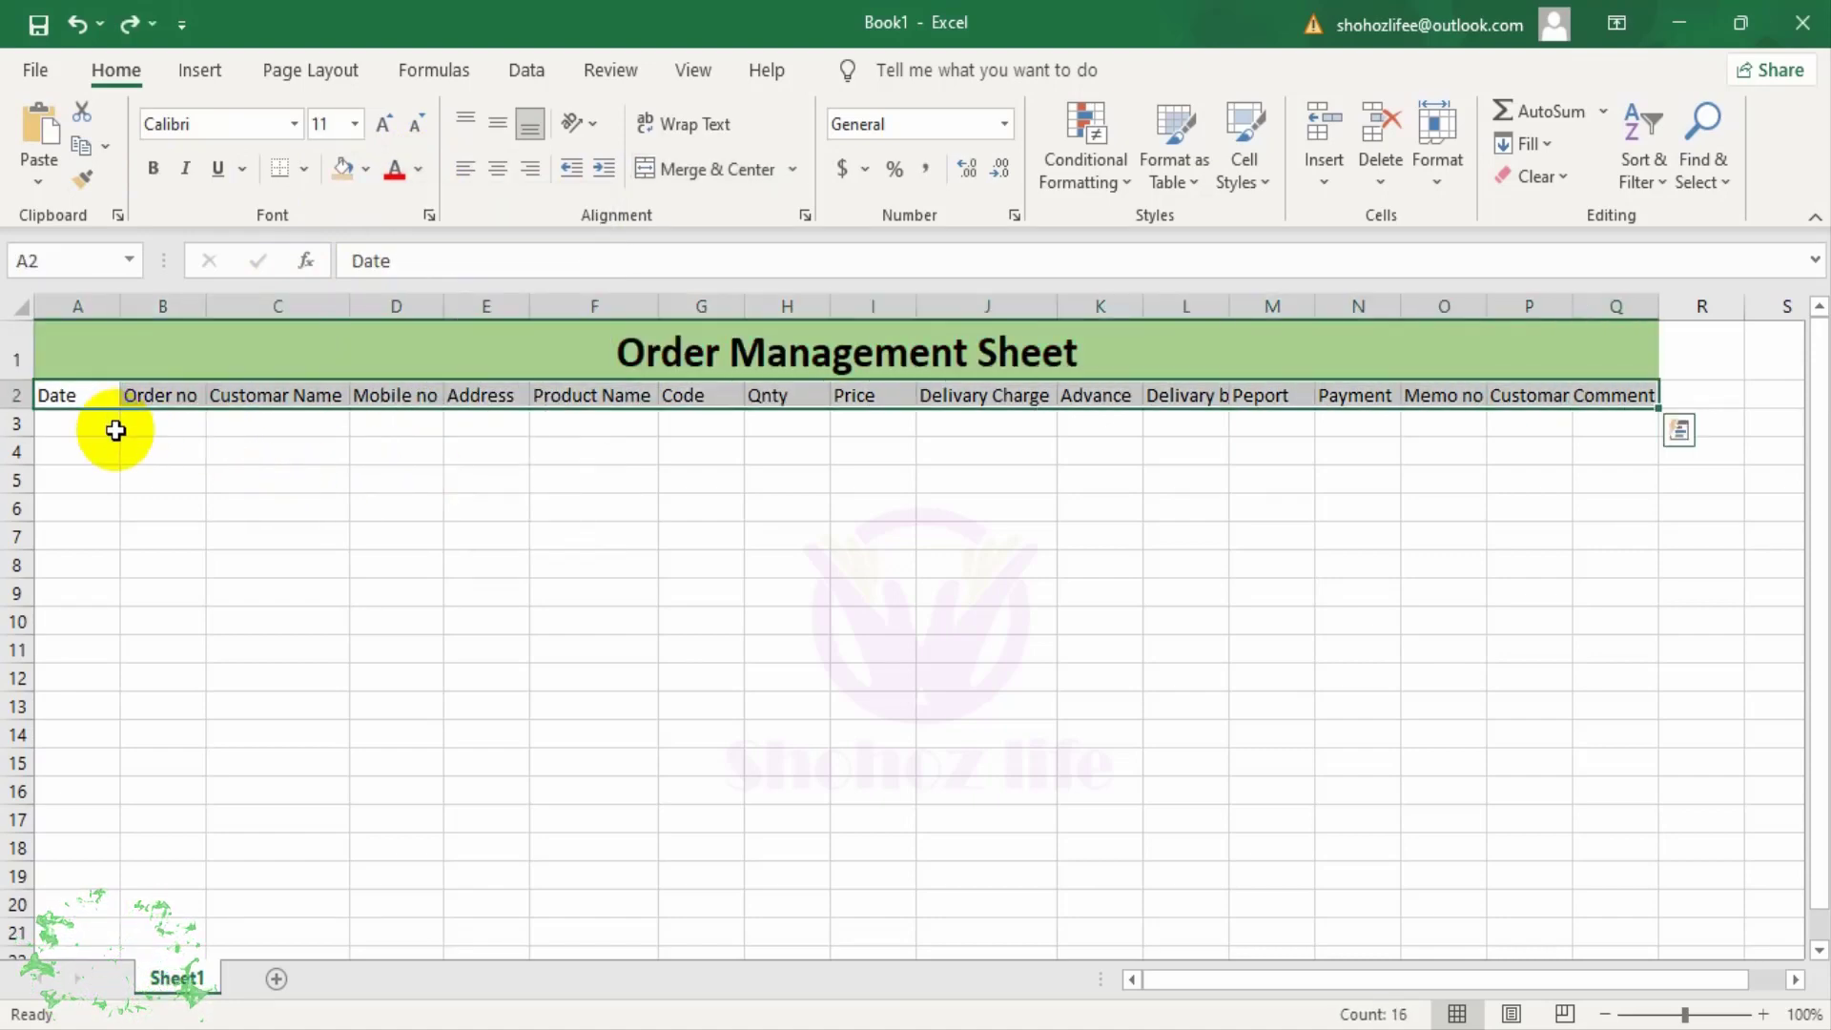
# Step: Give the header row a peach fill and bold labels
pyautogui.click(343, 169)
pyautogui.click(278, 506)
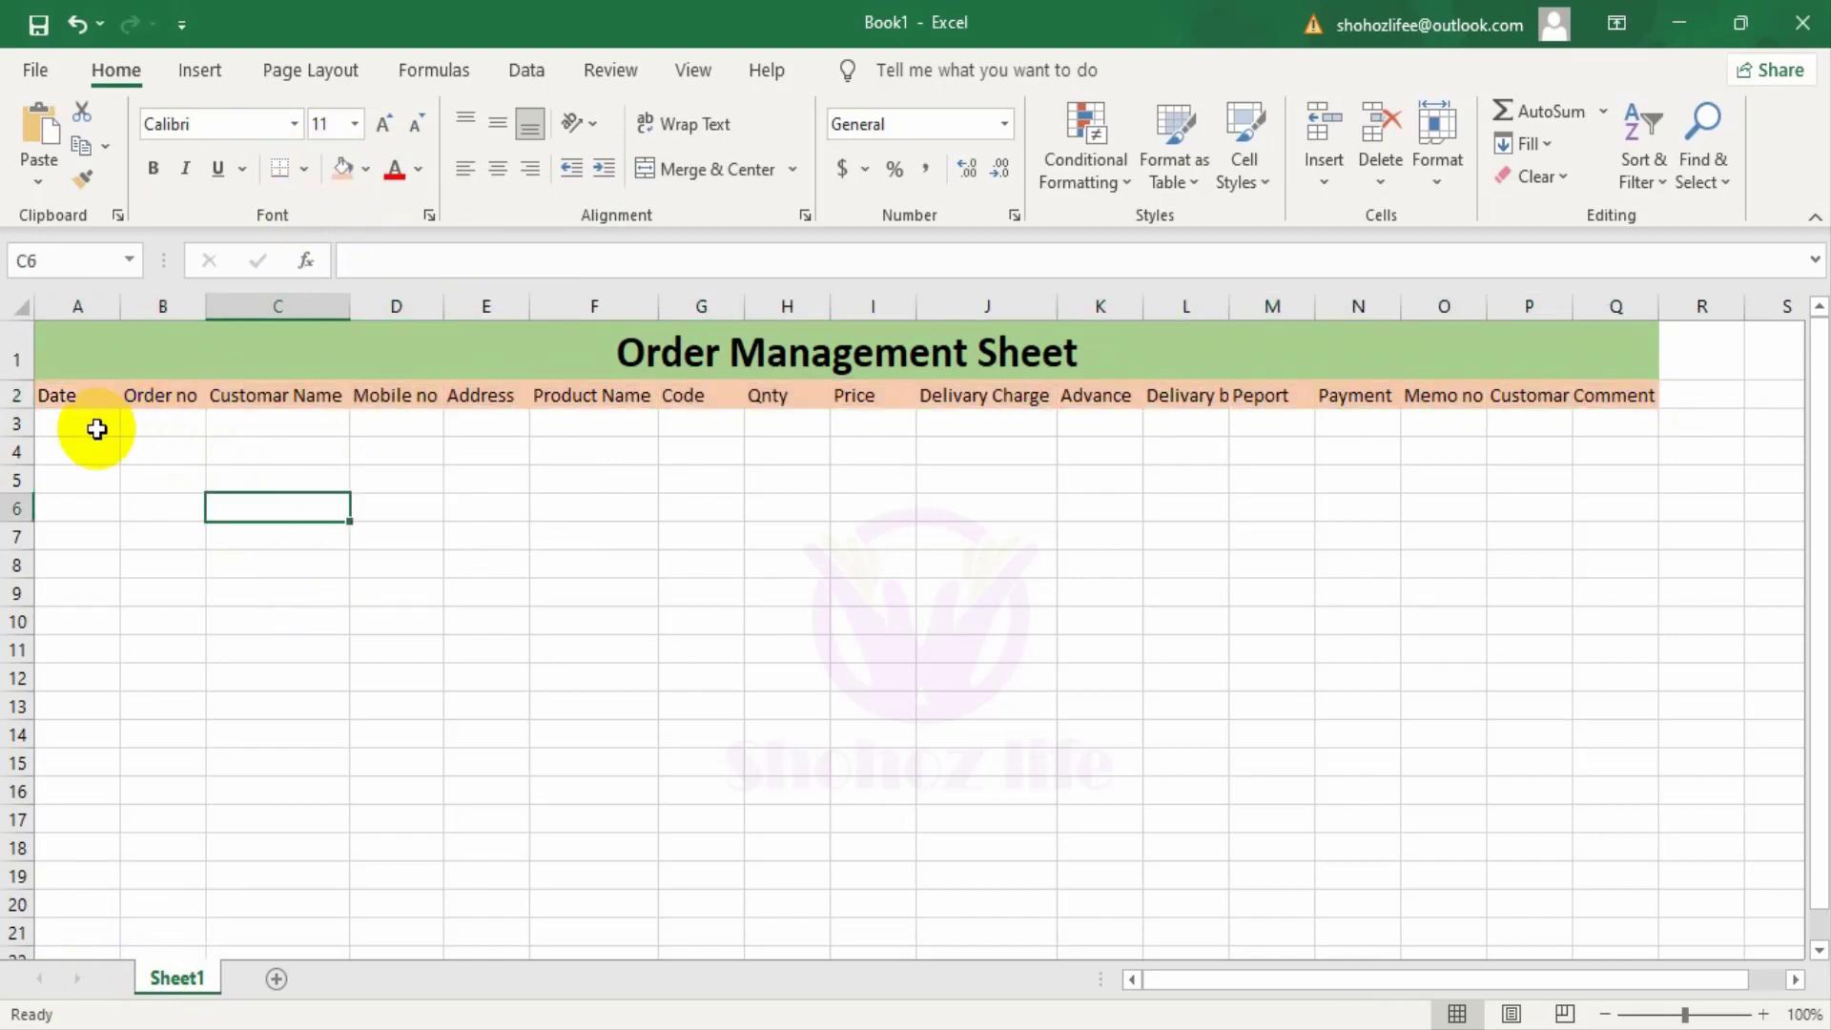
pyautogui.click(19, 394)
pyautogui.click(153, 168)
pyautogui.click(171, 478)
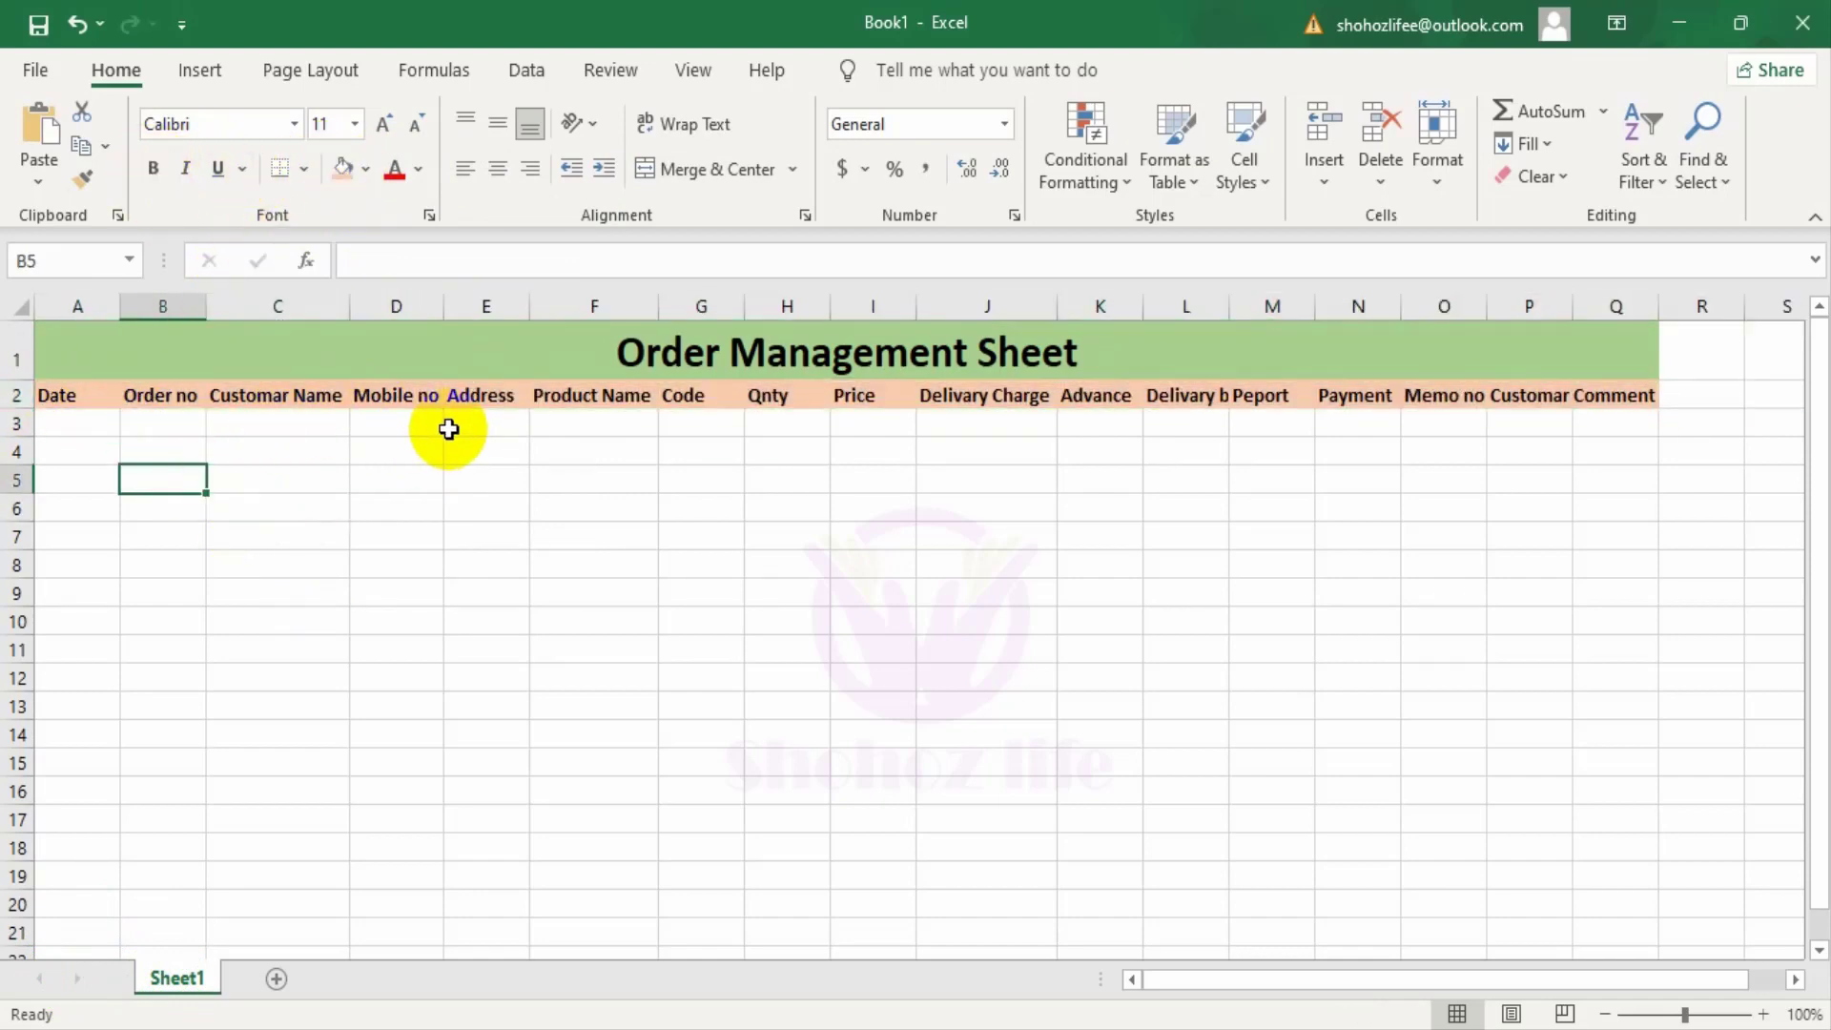
# Step: Put a thick outside border around the merged title band
pyautogui.click(19, 355)
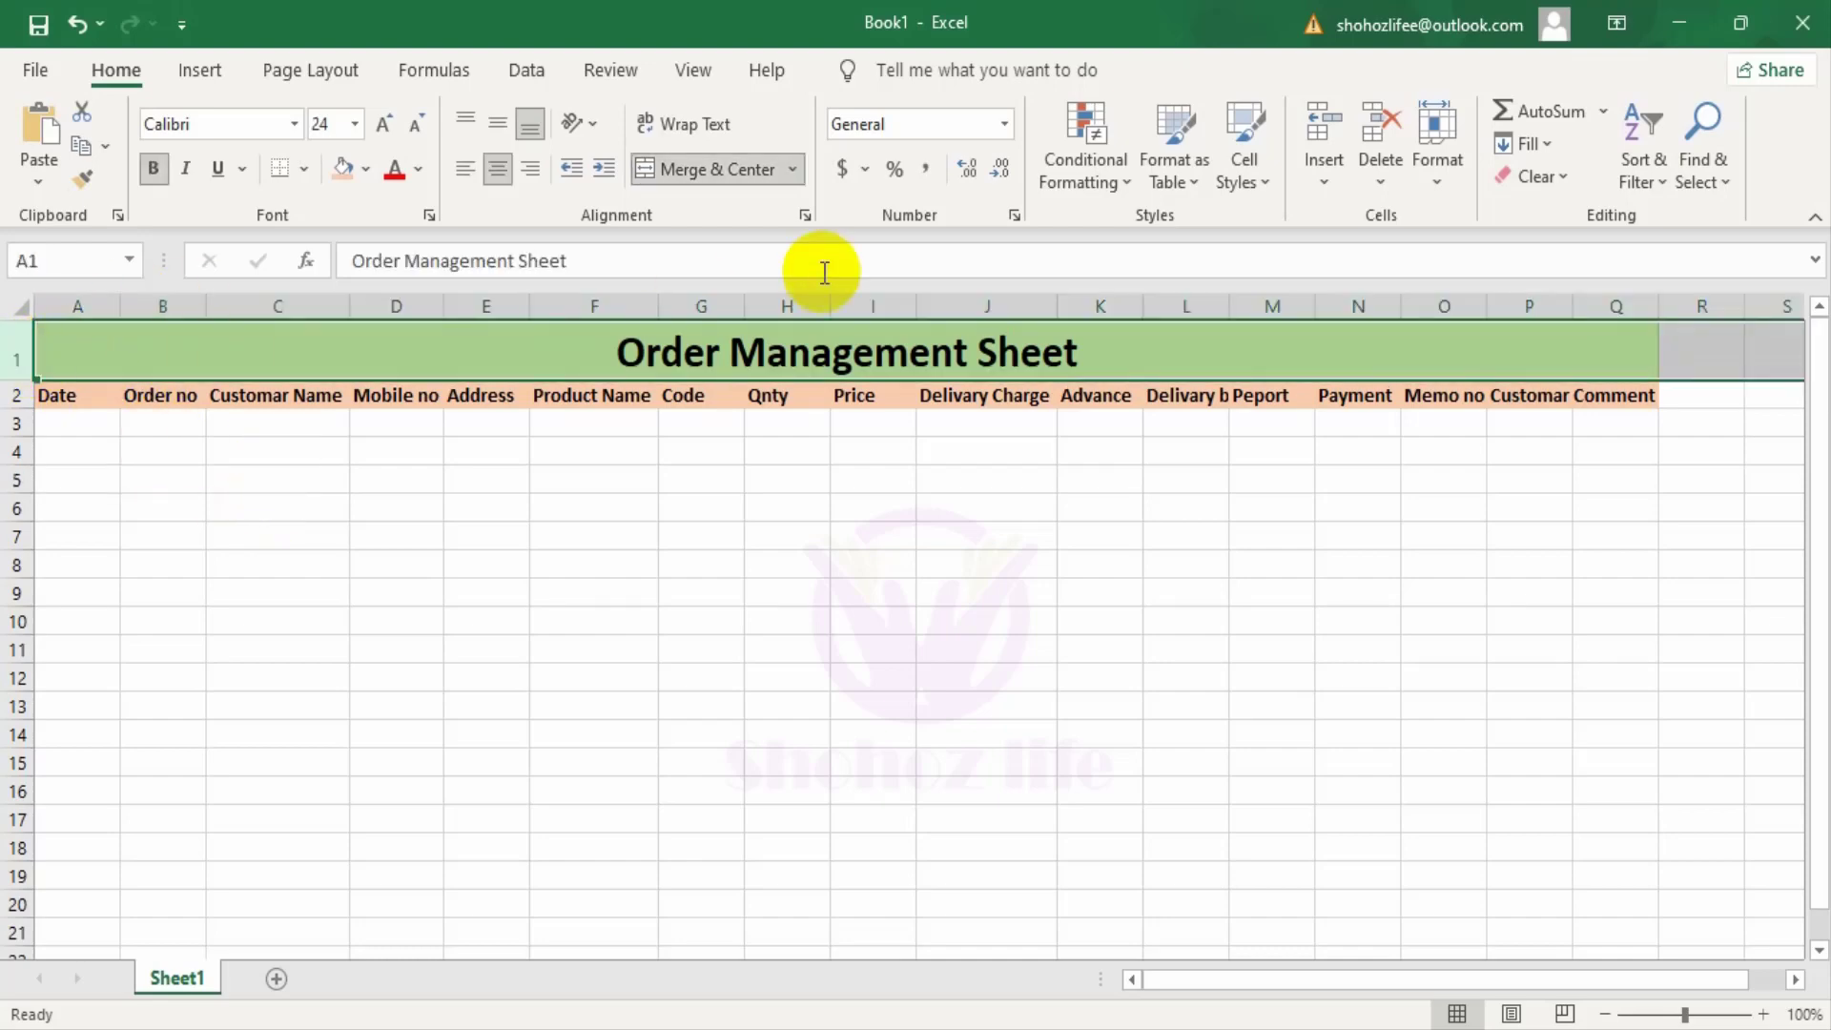
pyautogui.click(811, 449)
pyautogui.click(196, 346)
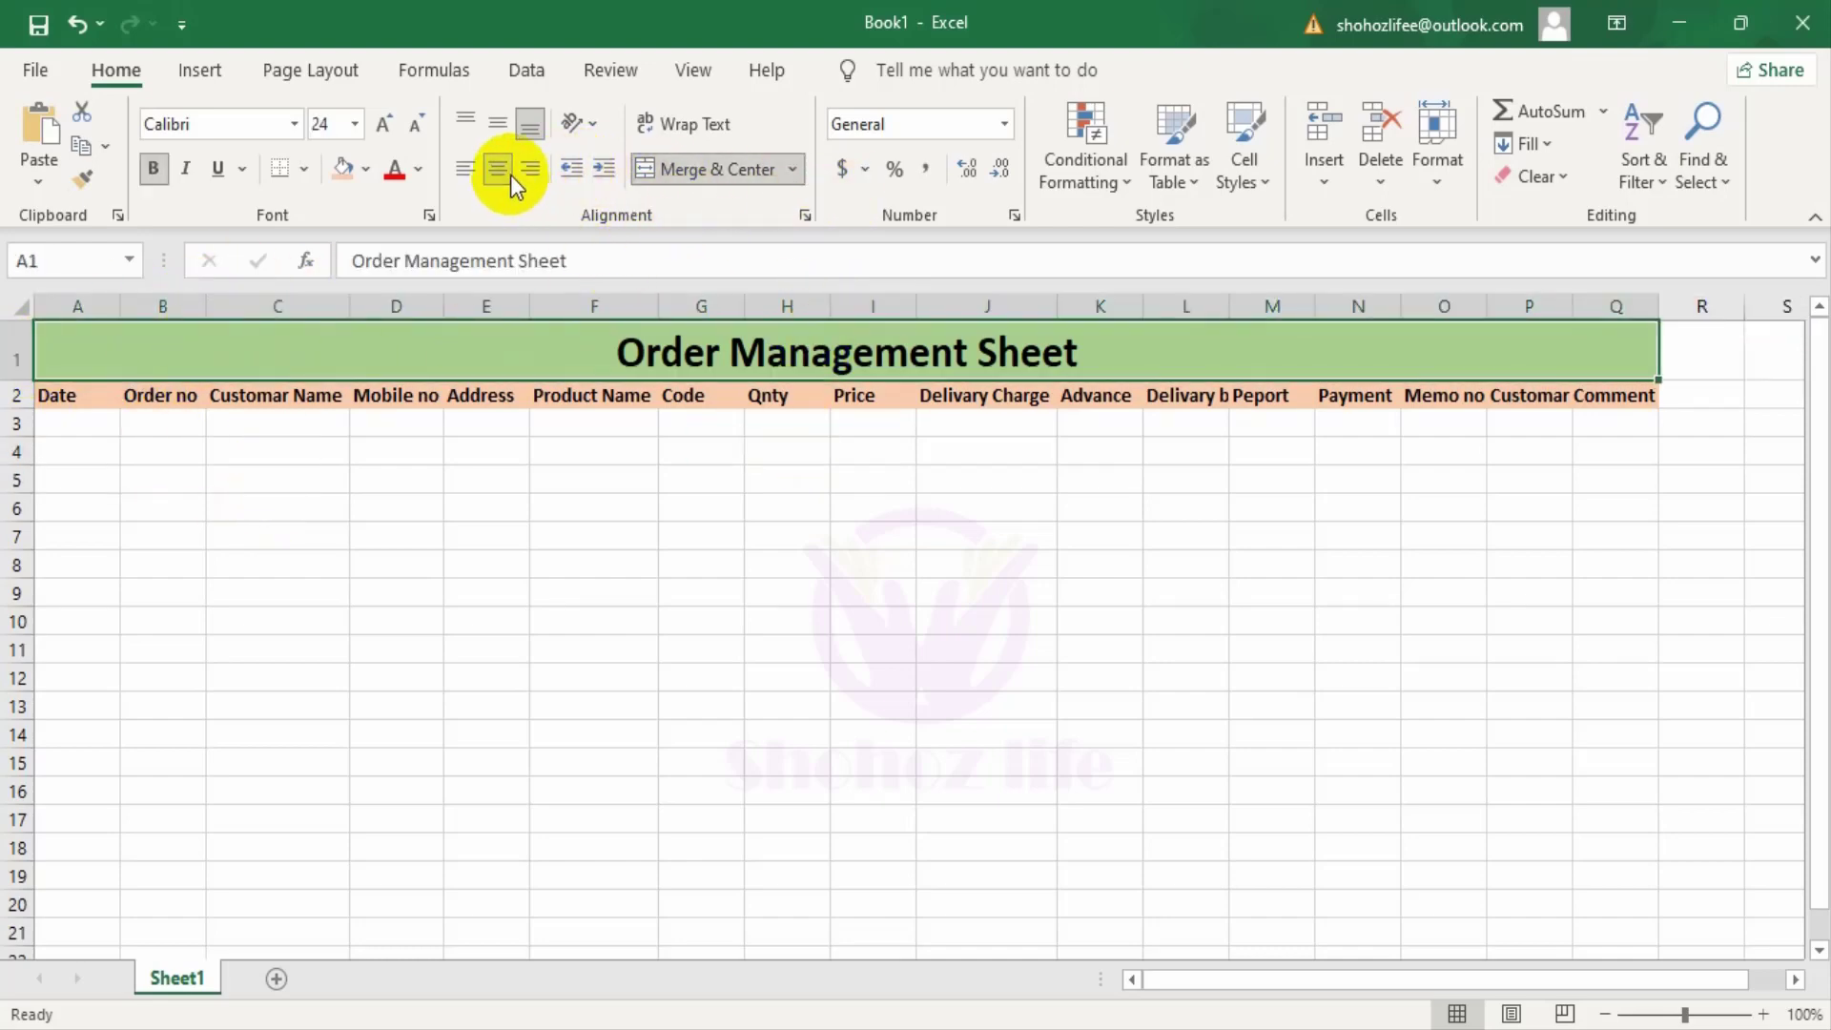
pyautogui.click(304, 169)
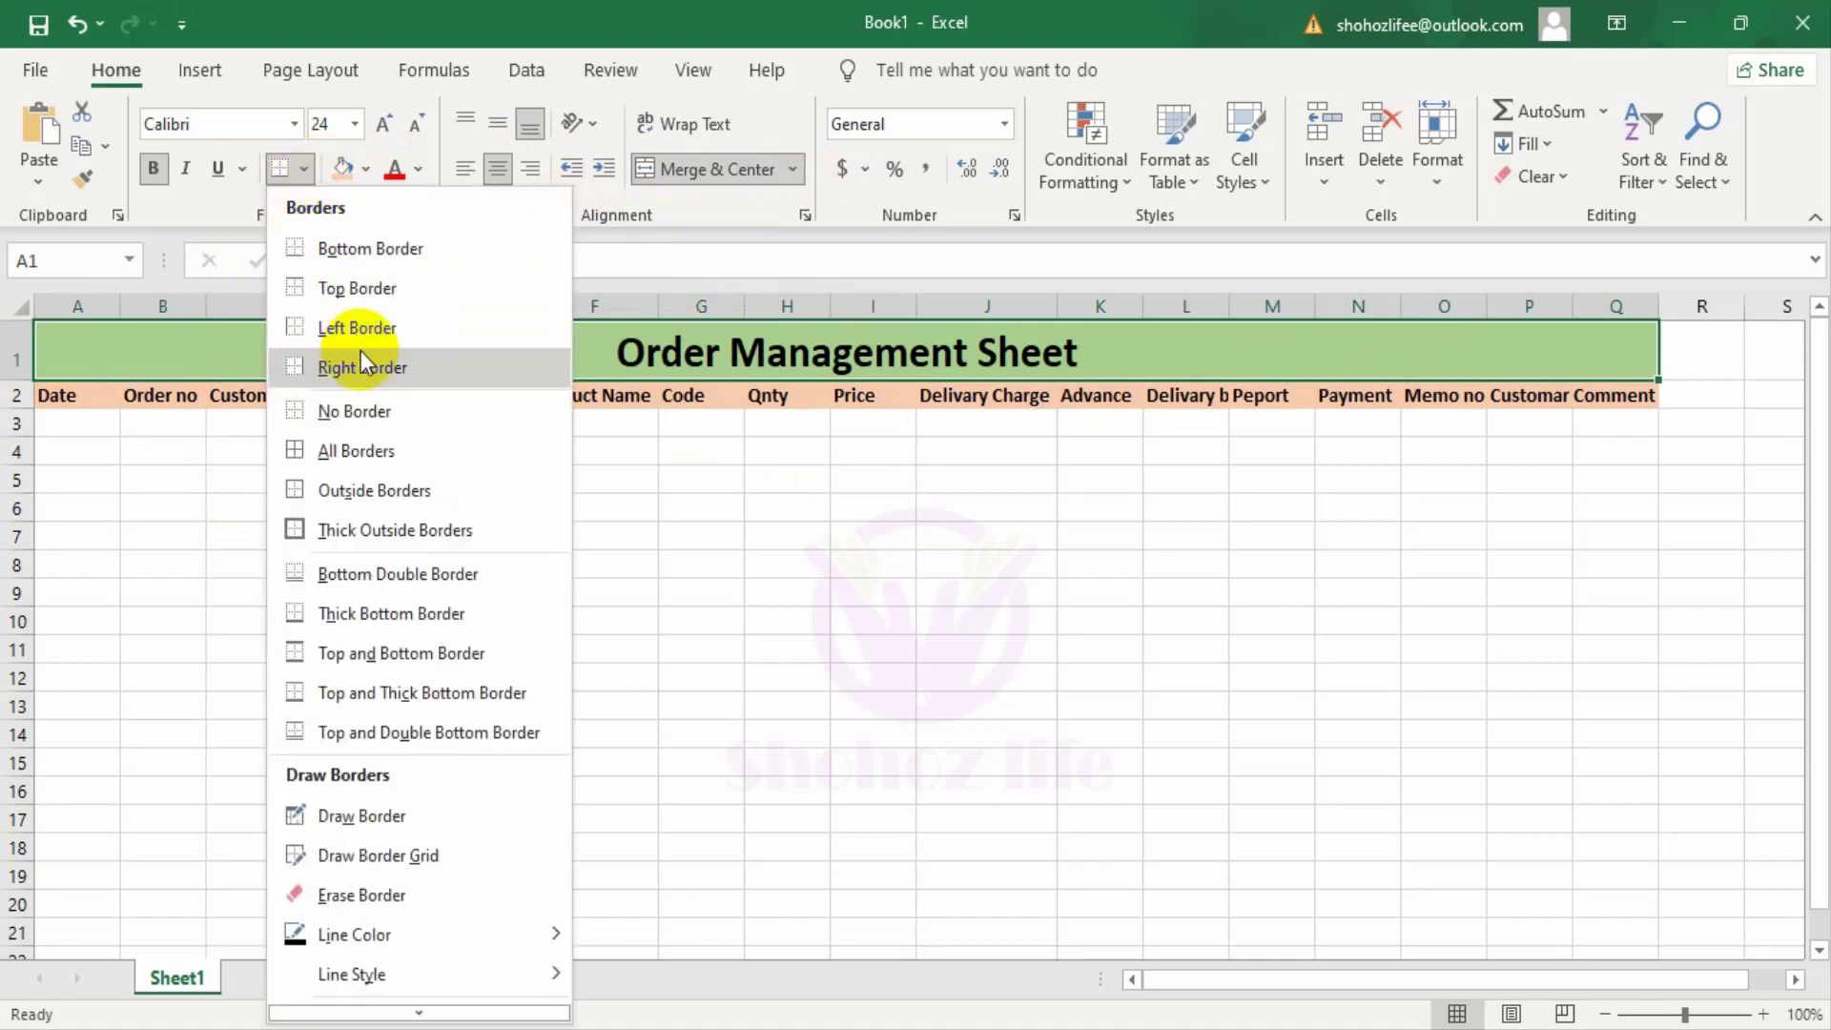
pyautogui.click(349, 528)
pyautogui.click(610, 485)
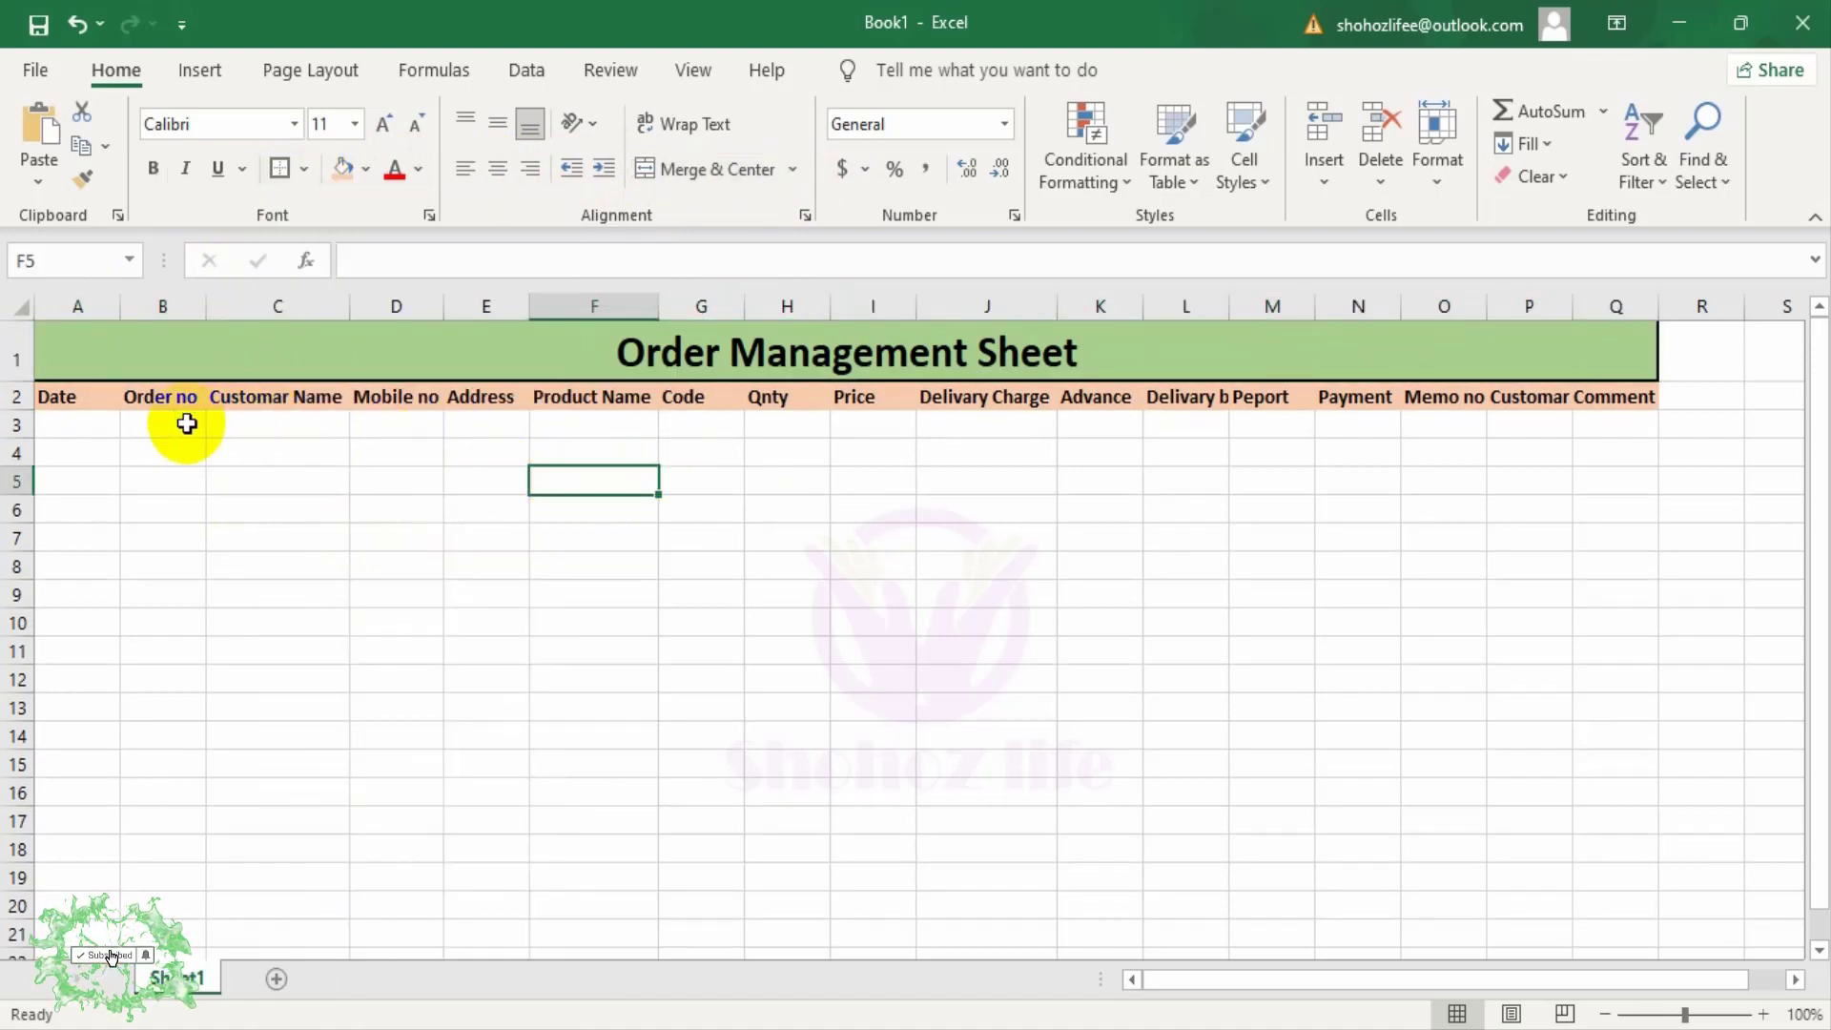
pyautogui.click(63, 431)
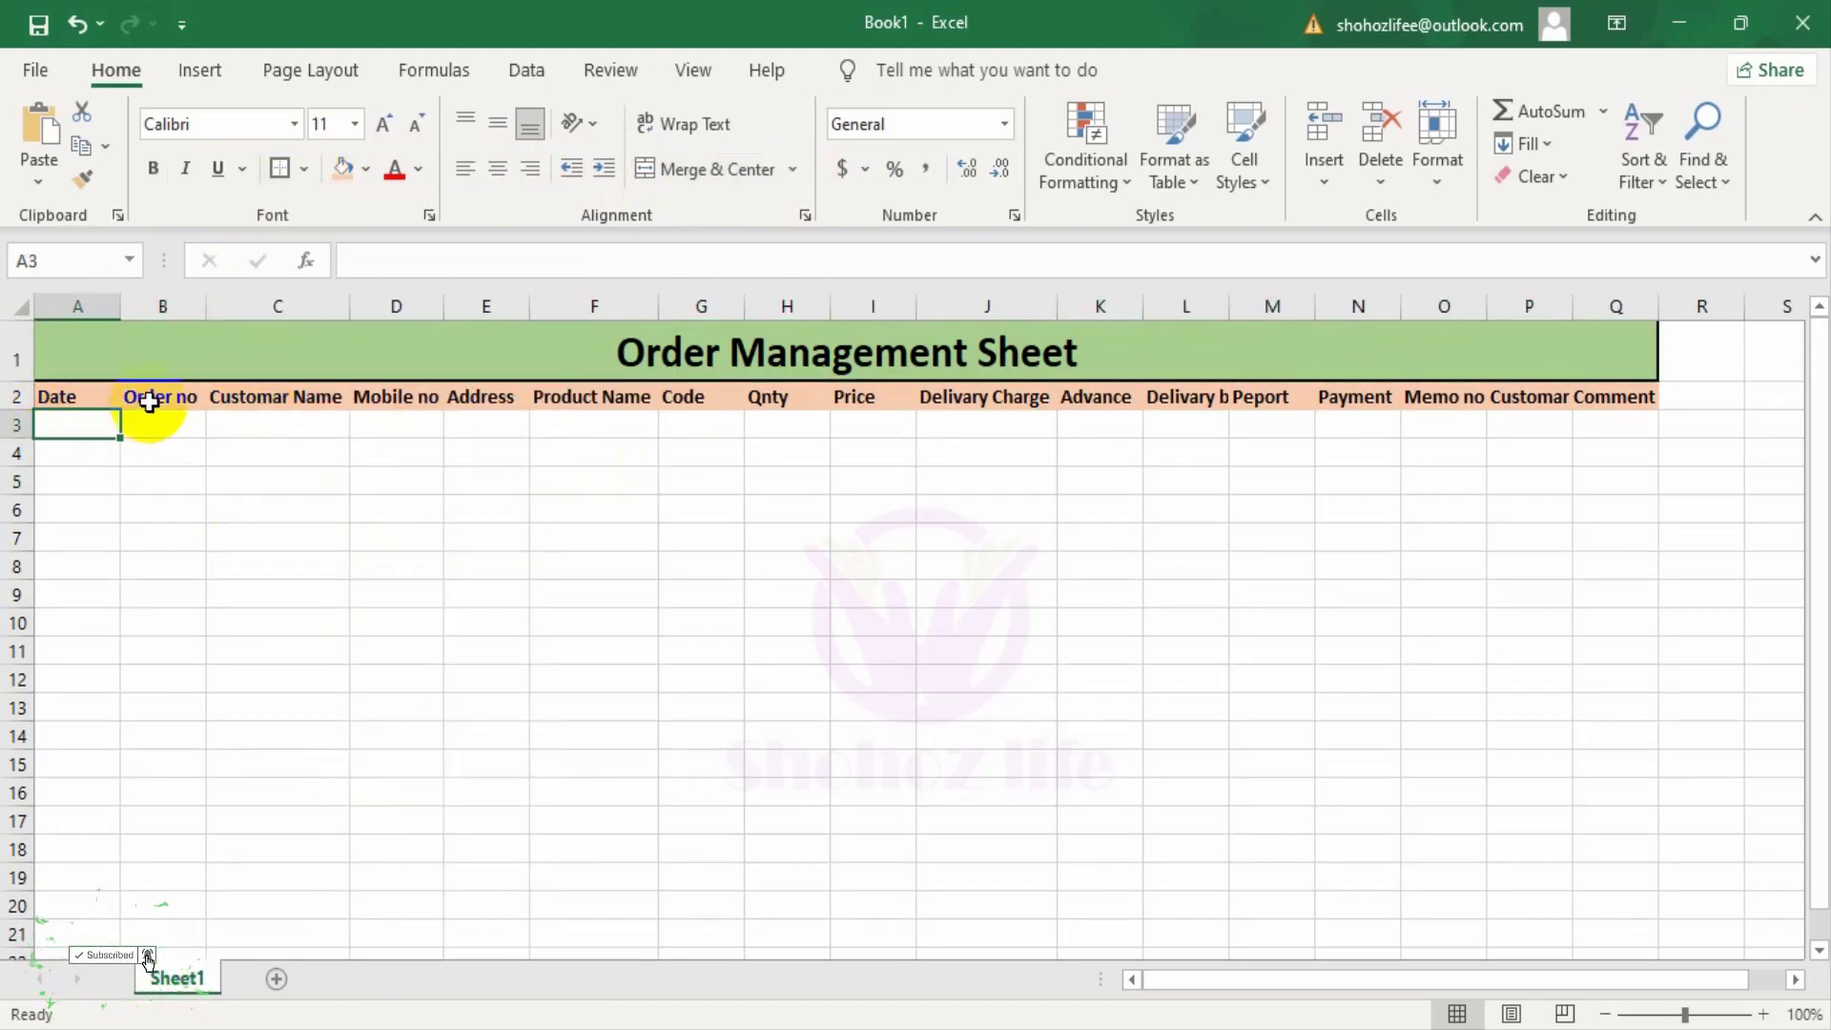
pyautogui.click(162, 482)
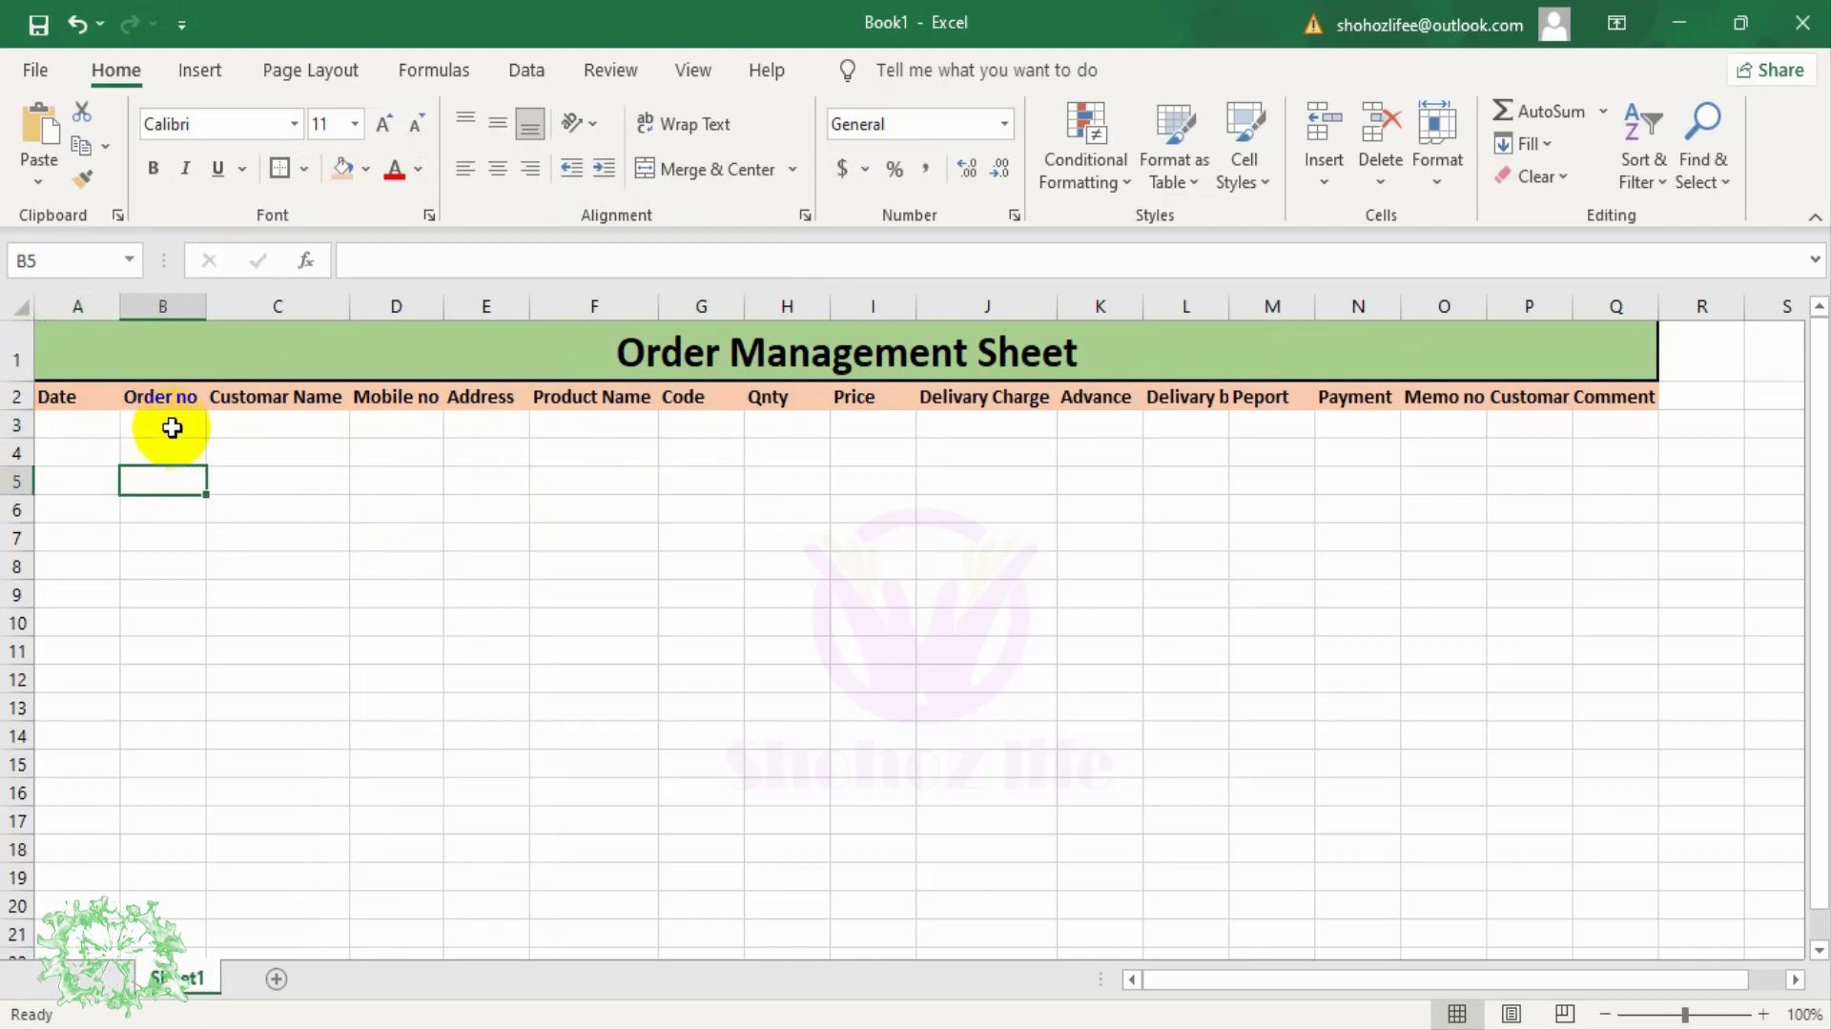
pyautogui.click(172, 428)
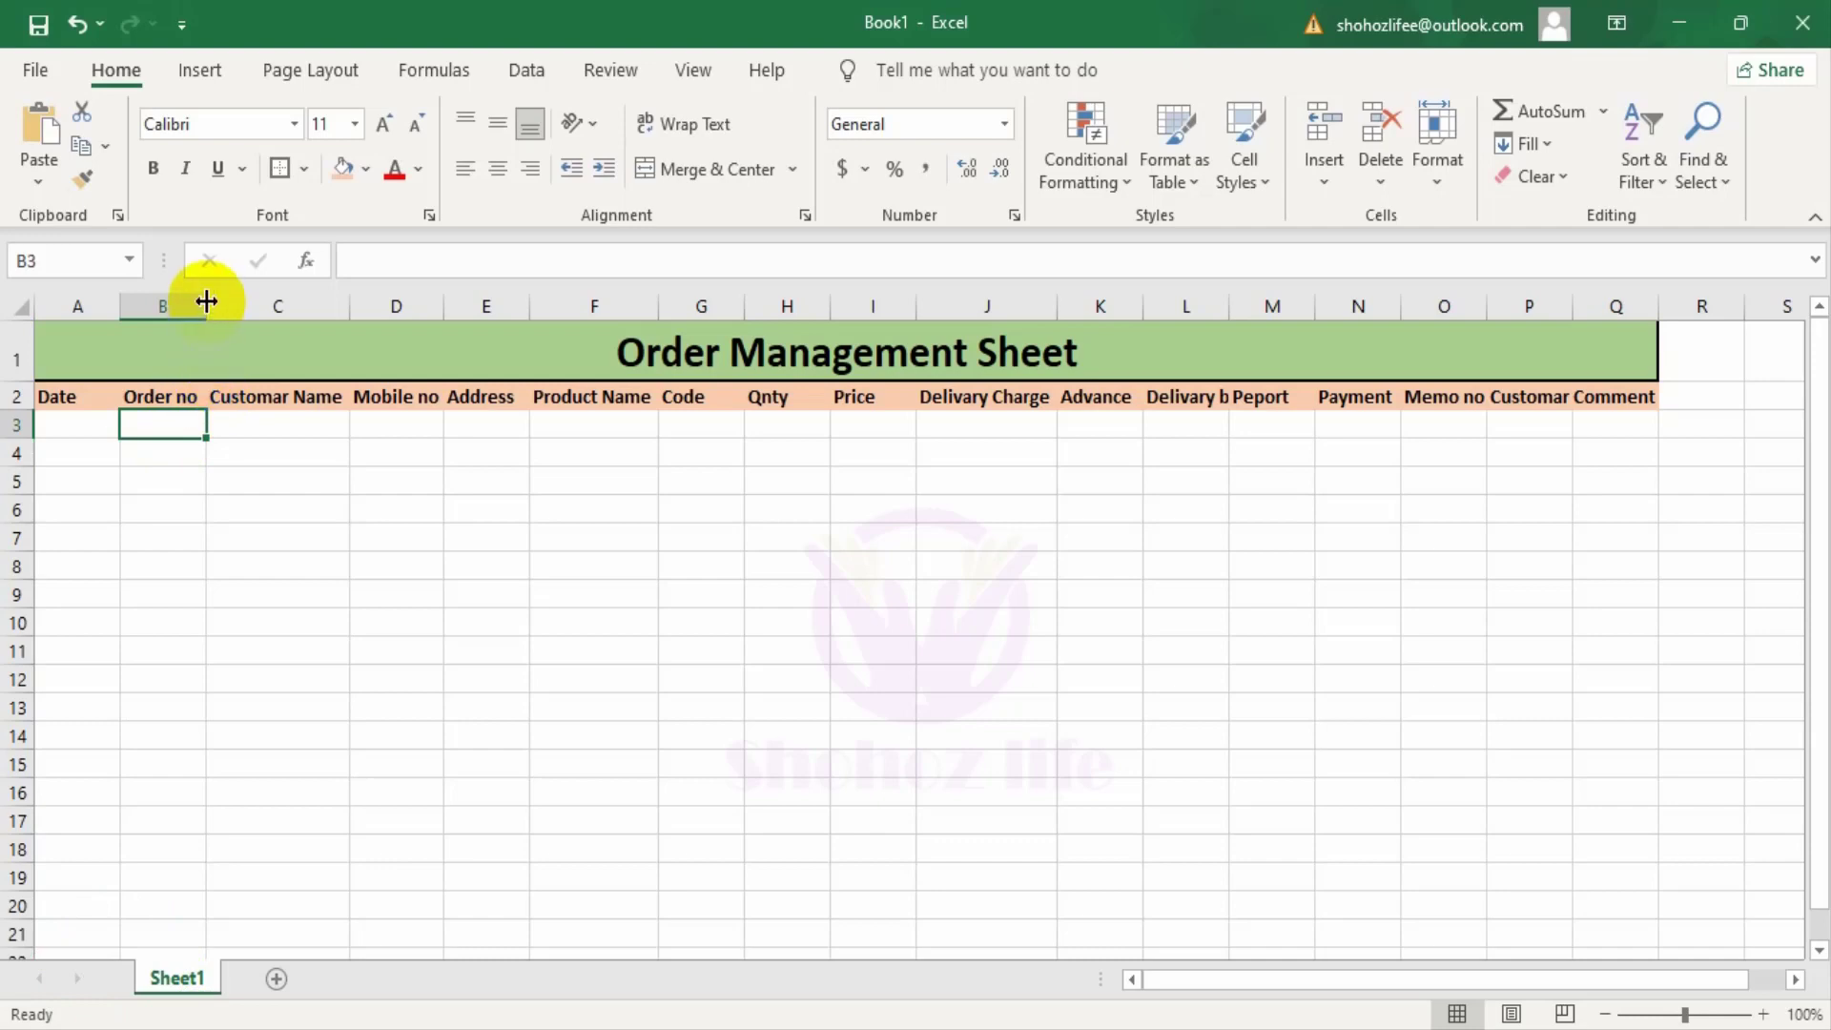
# Step: Resize columns B, D–F, K, L, O and Q to fit their headers
pyautogui.moveTo(206, 302); pyautogui.dragTo(203, 302)
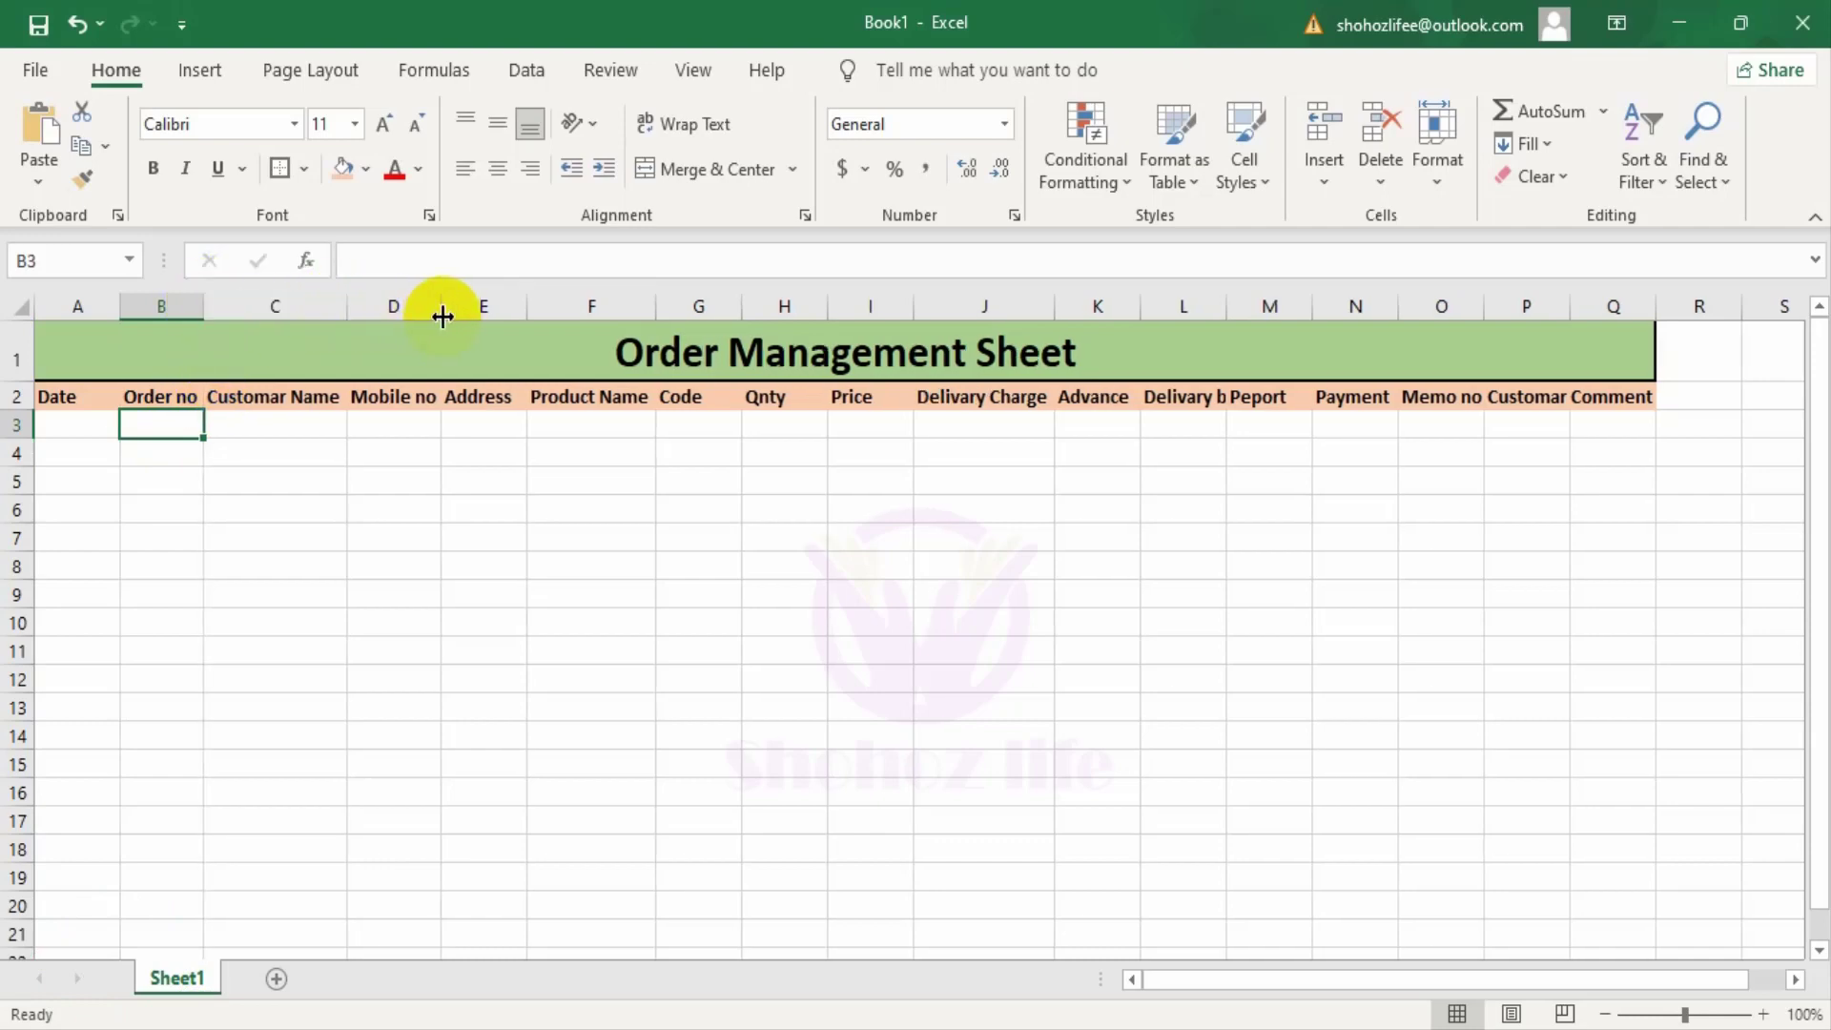
pyautogui.moveTo(442, 316)
pyautogui.mouseDown()
pyautogui.moveTo(796, 320)
pyautogui.moveTo(739, 319)
pyautogui.mouseUp()
pyautogui.moveTo(863, 305); pyautogui.dragTo(1070, 316)
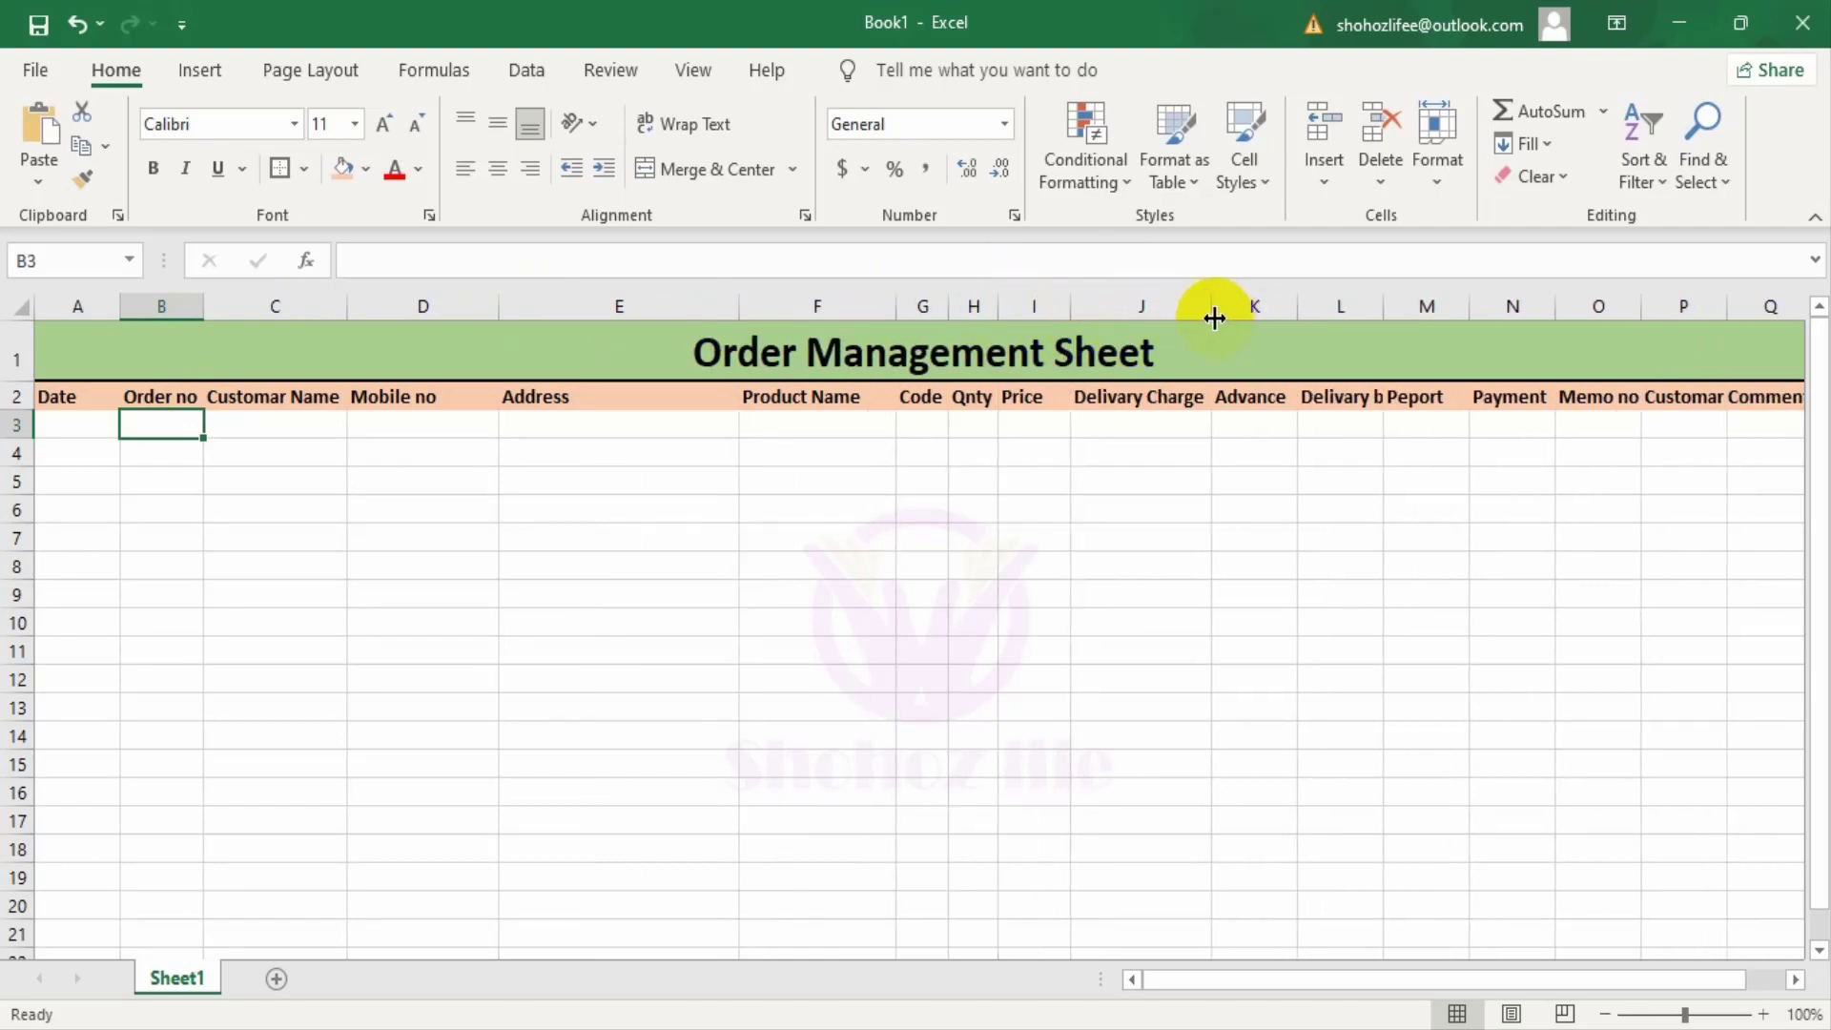
pyautogui.moveTo(1295, 310); pyautogui.dragTo(1690, 304)
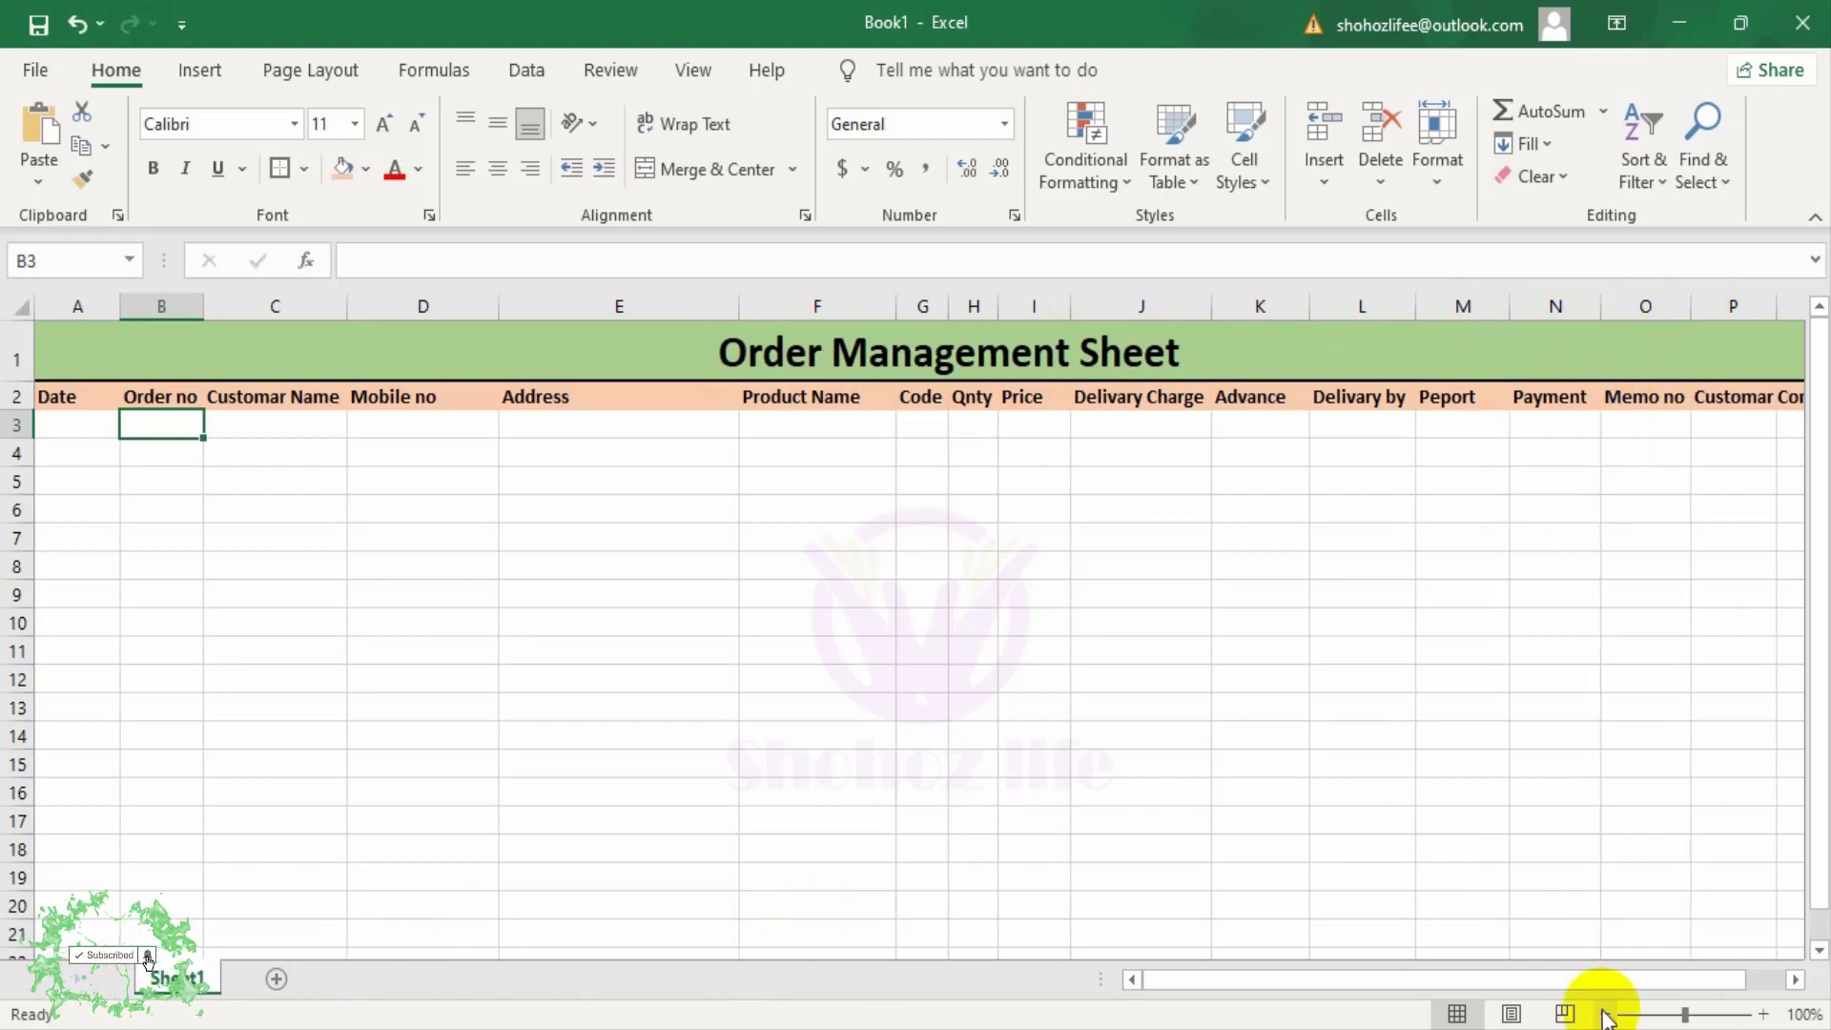
pyautogui.moveTo(1637, 980); pyautogui.dragTo(1676, 978)
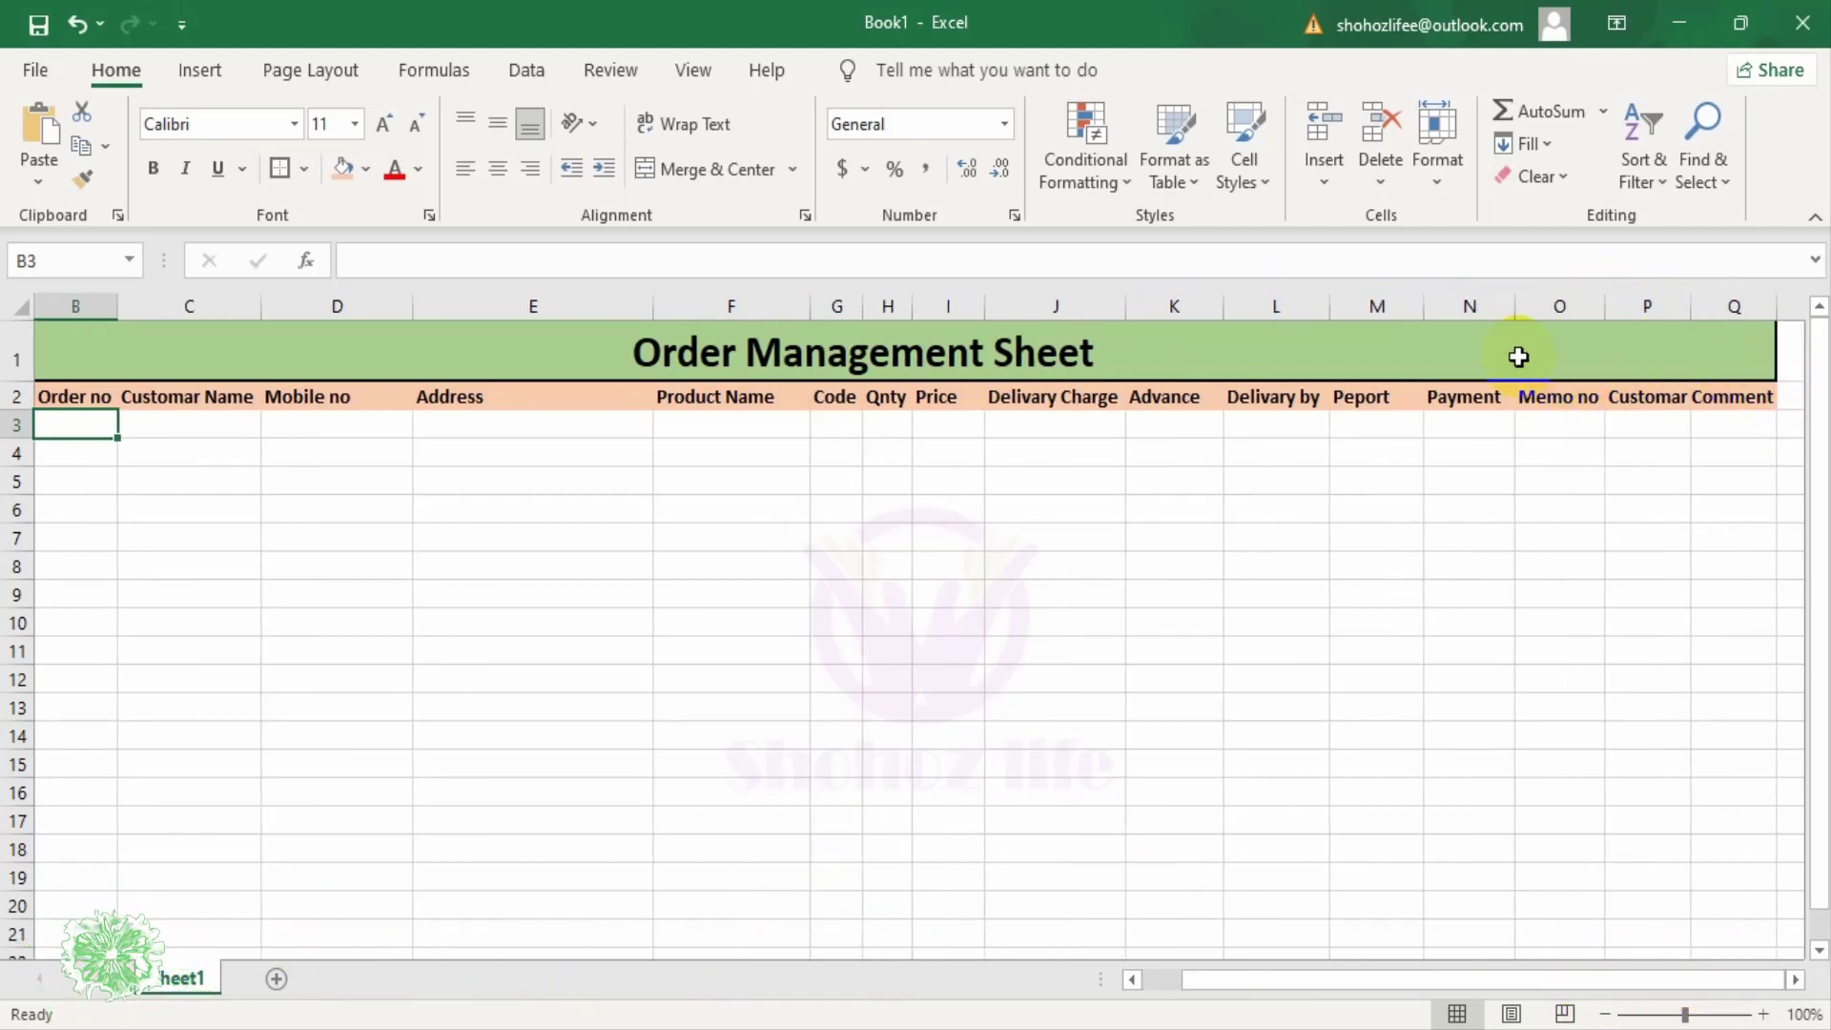
pyautogui.moveTo(1777, 306); pyautogui.dragTo(1791, 306)
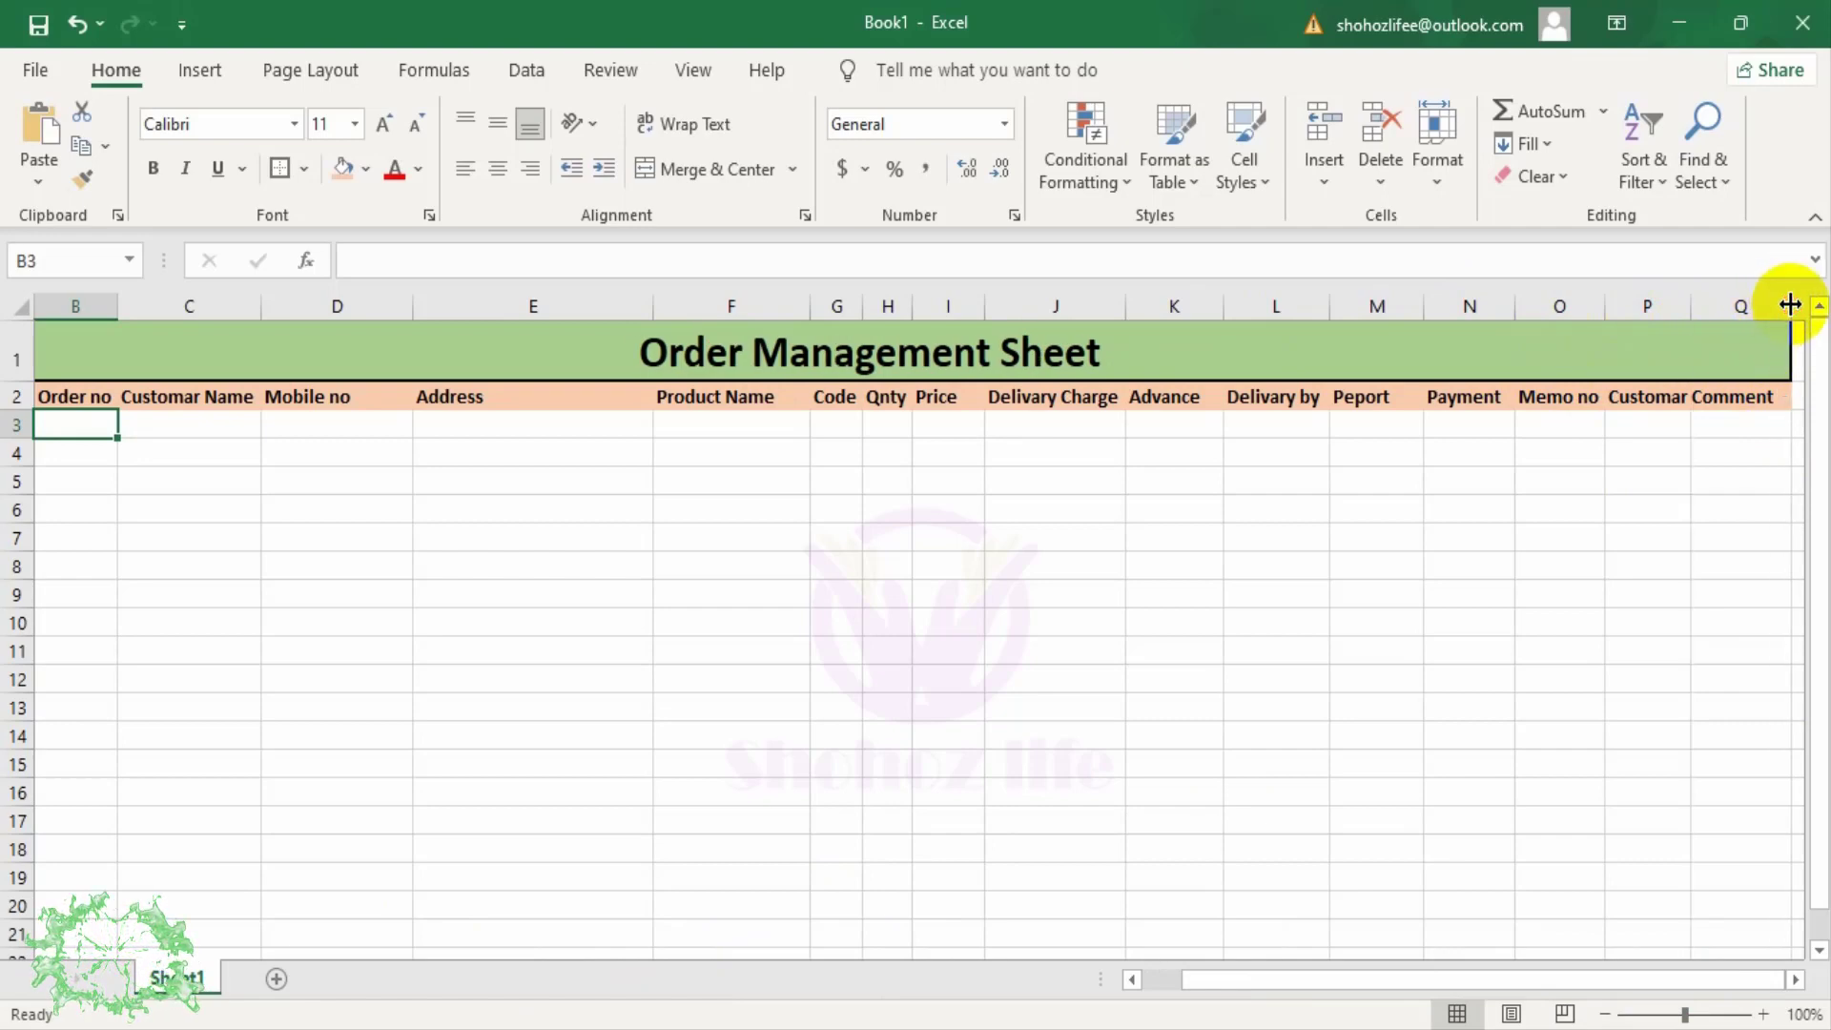
pyautogui.moveTo(1606, 298); pyautogui.dragTo(1612, 299)
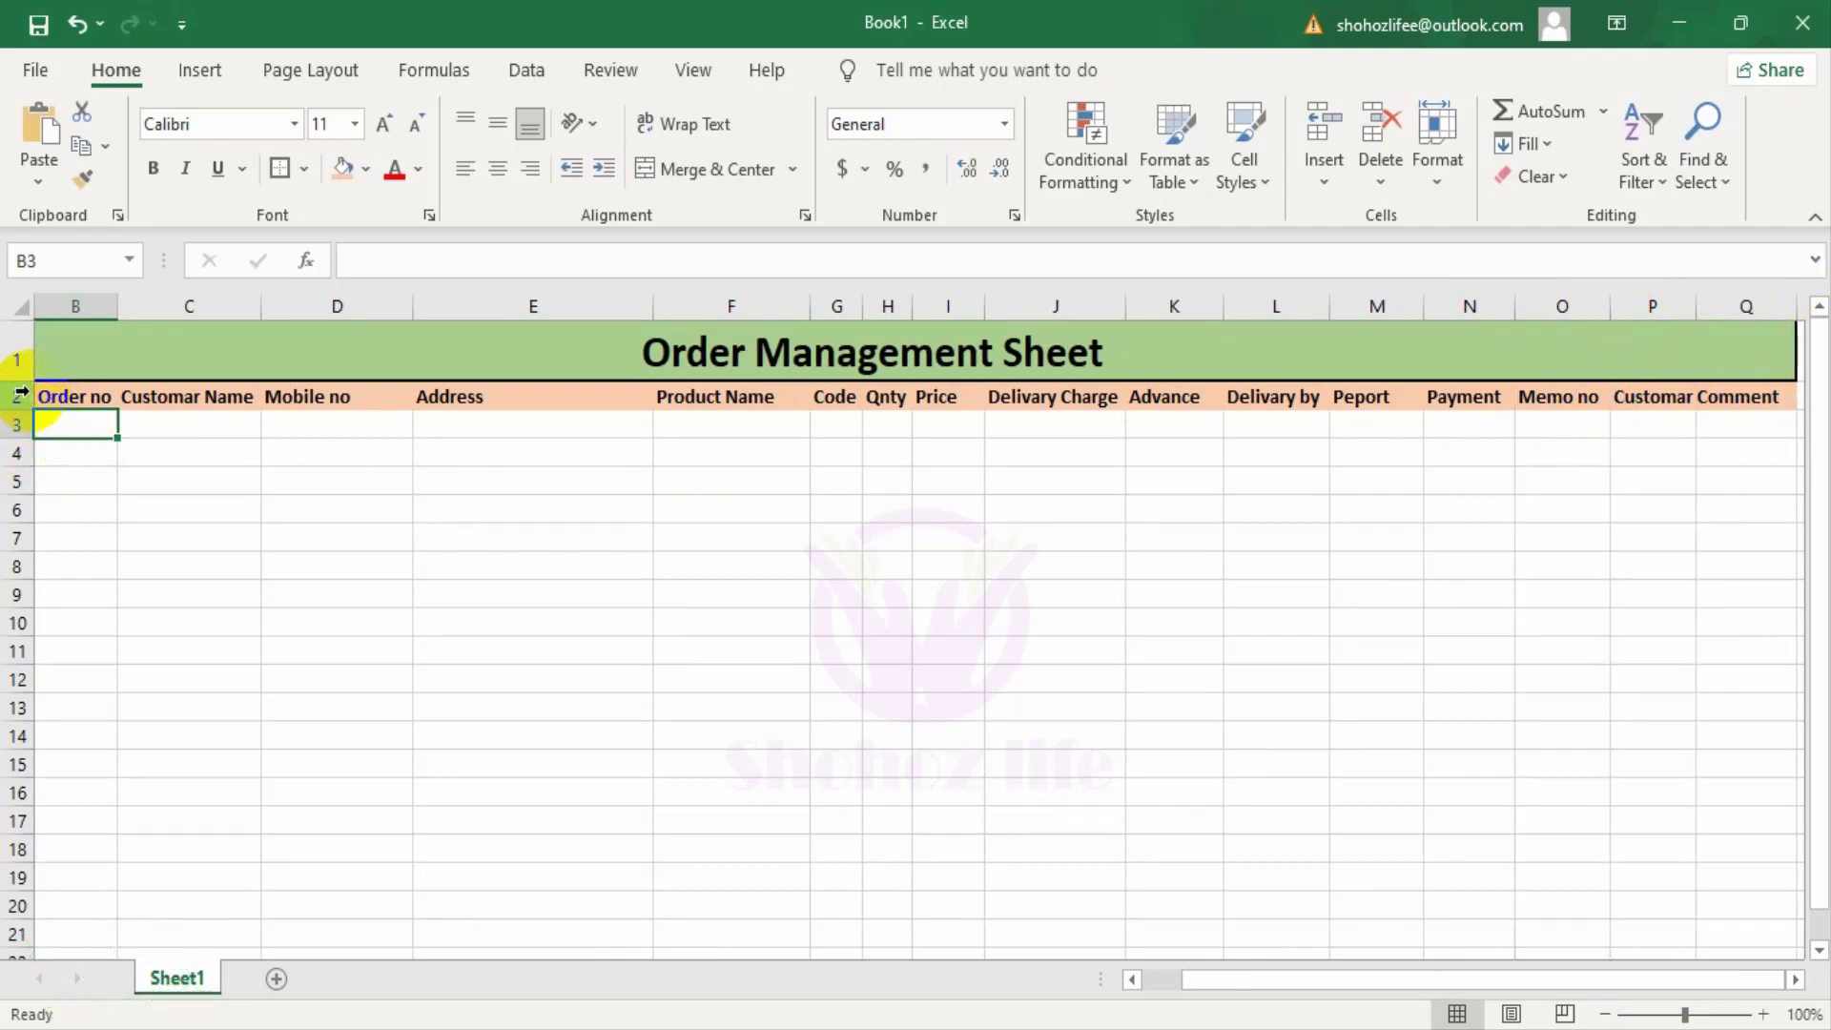
# Step: Apply All Borders to header cells B2:Q2 and add a new blank Sheet2
pyautogui.moveTo(86, 397); pyautogui.dragTo(1754, 402)
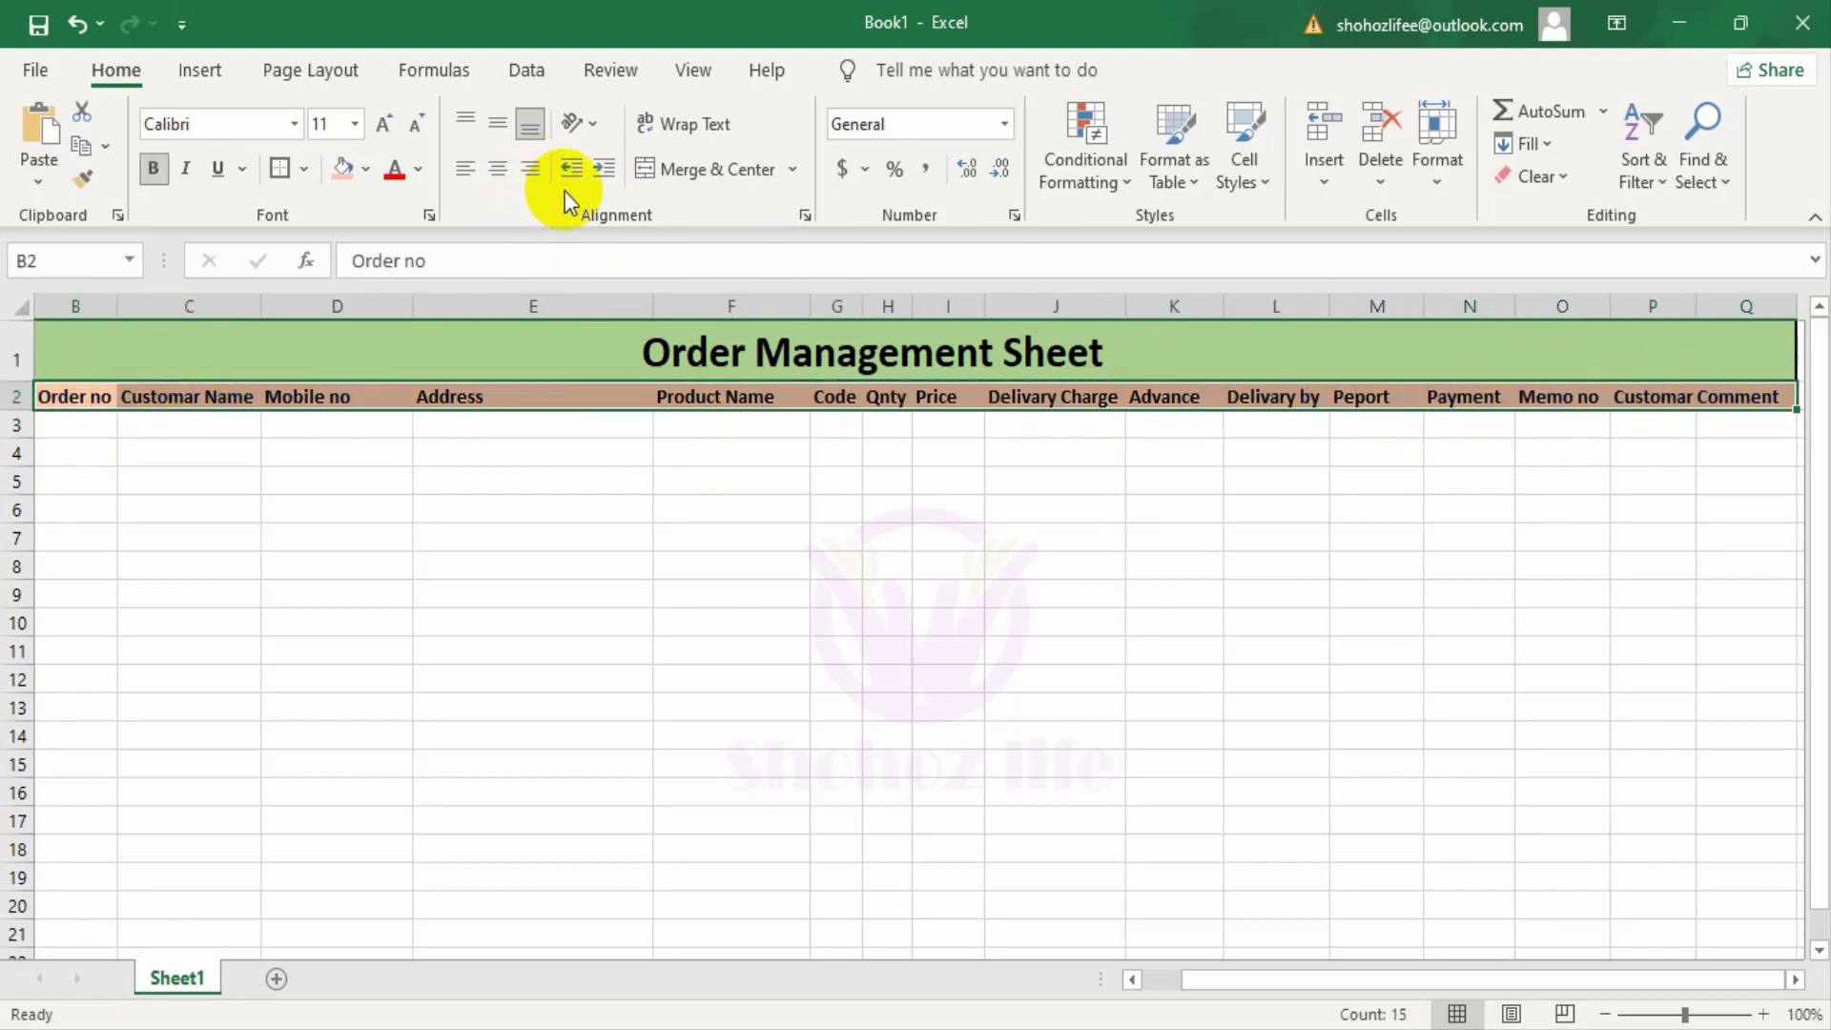
pyautogui.click(303, 168)
pyautogui.click(332, 449)
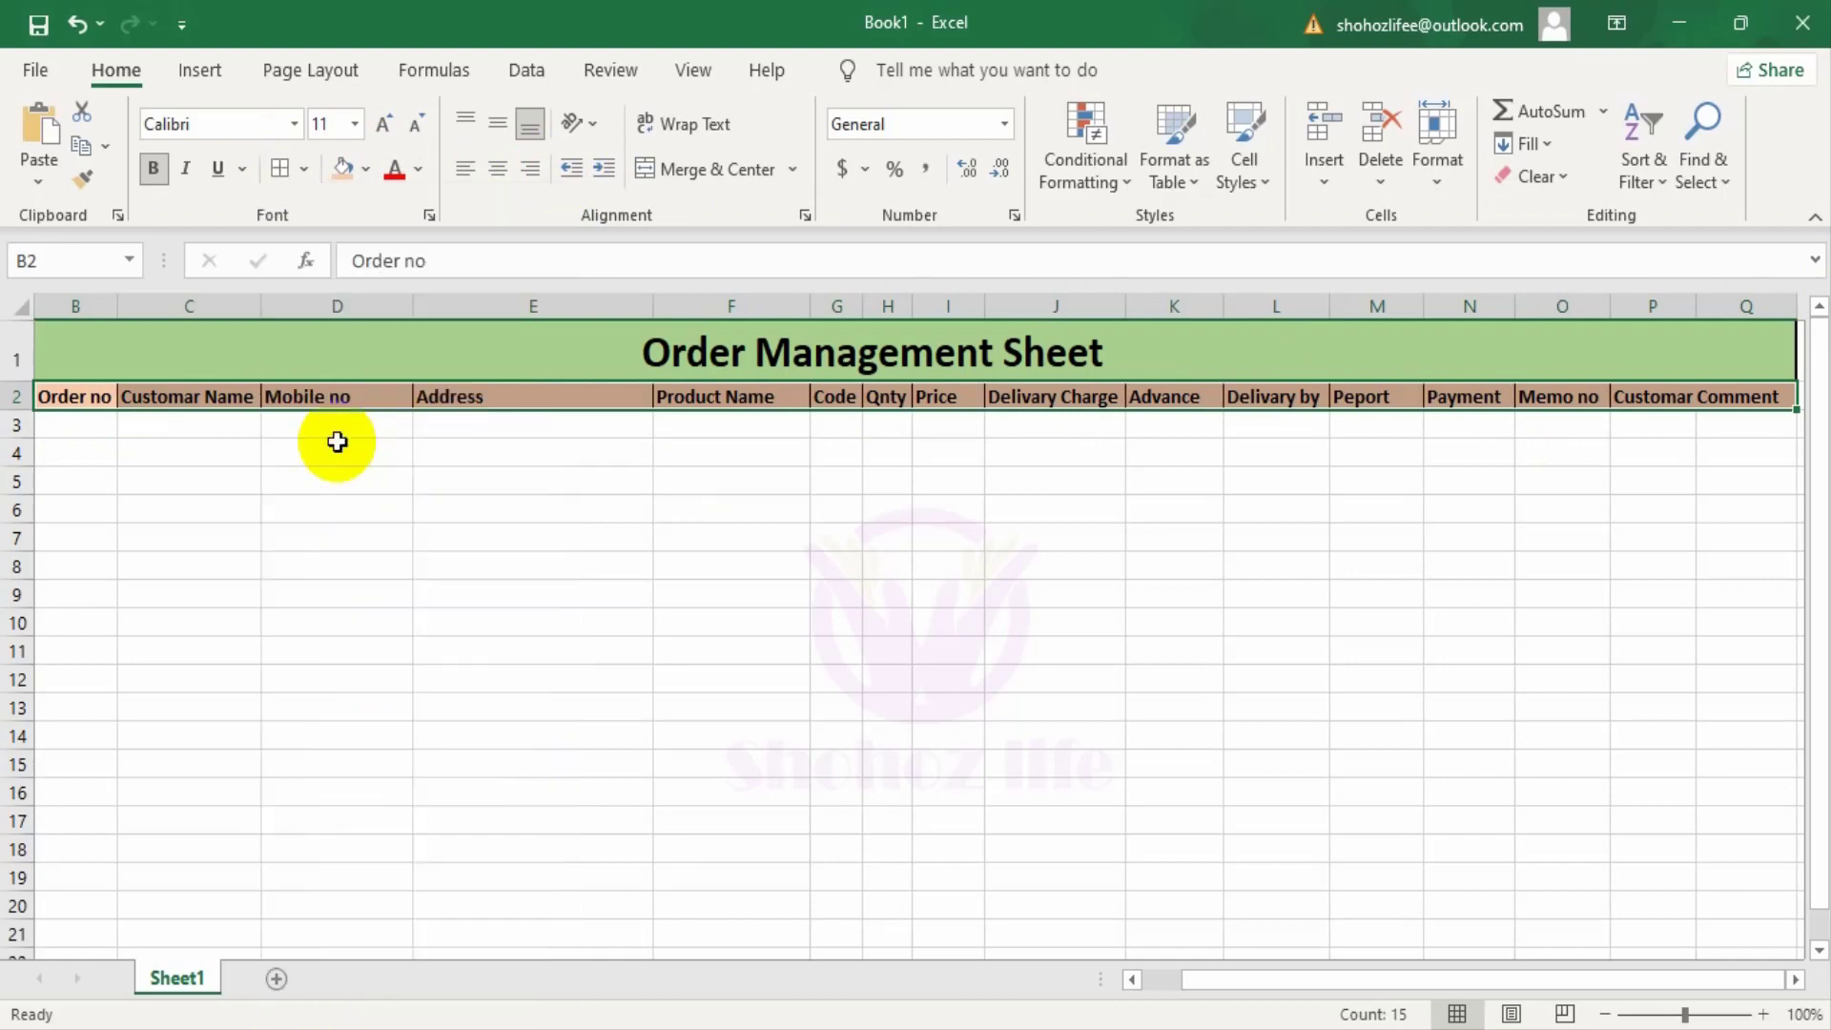
pyautogui.click(315, 453)
pyautogui.click(105, 429)
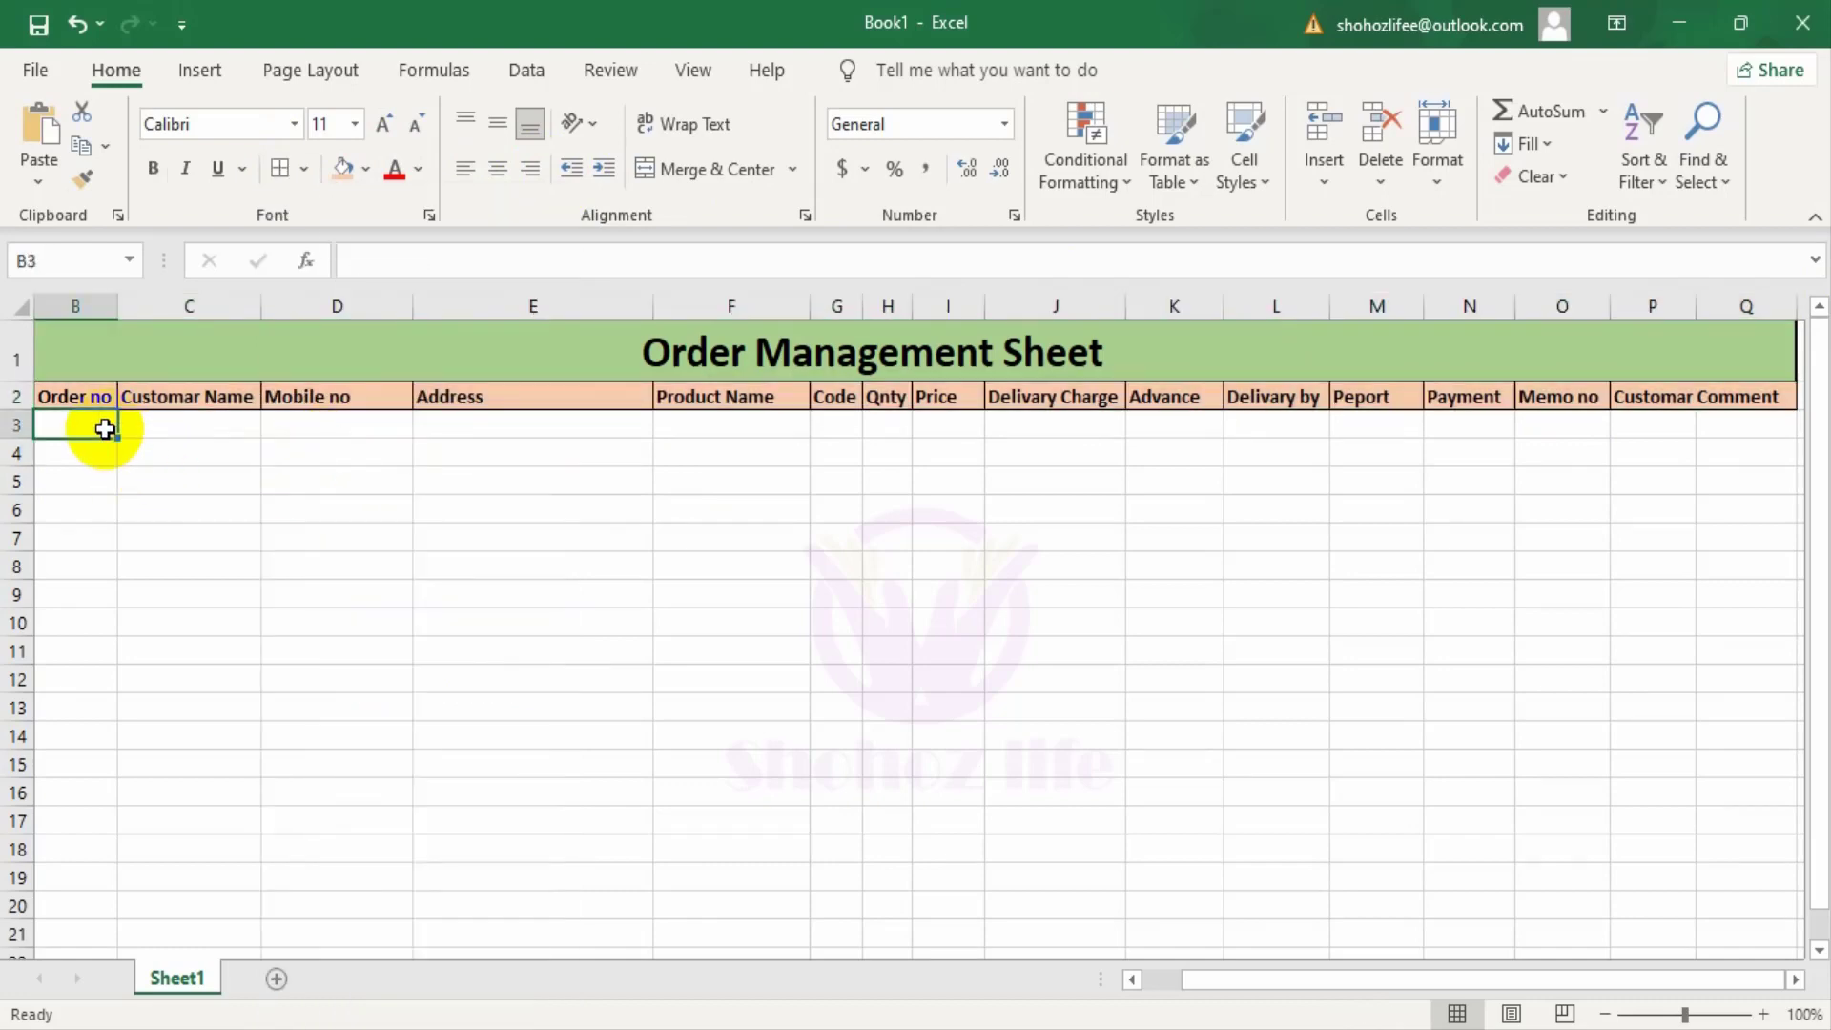
pyautogui.click(273, 979)
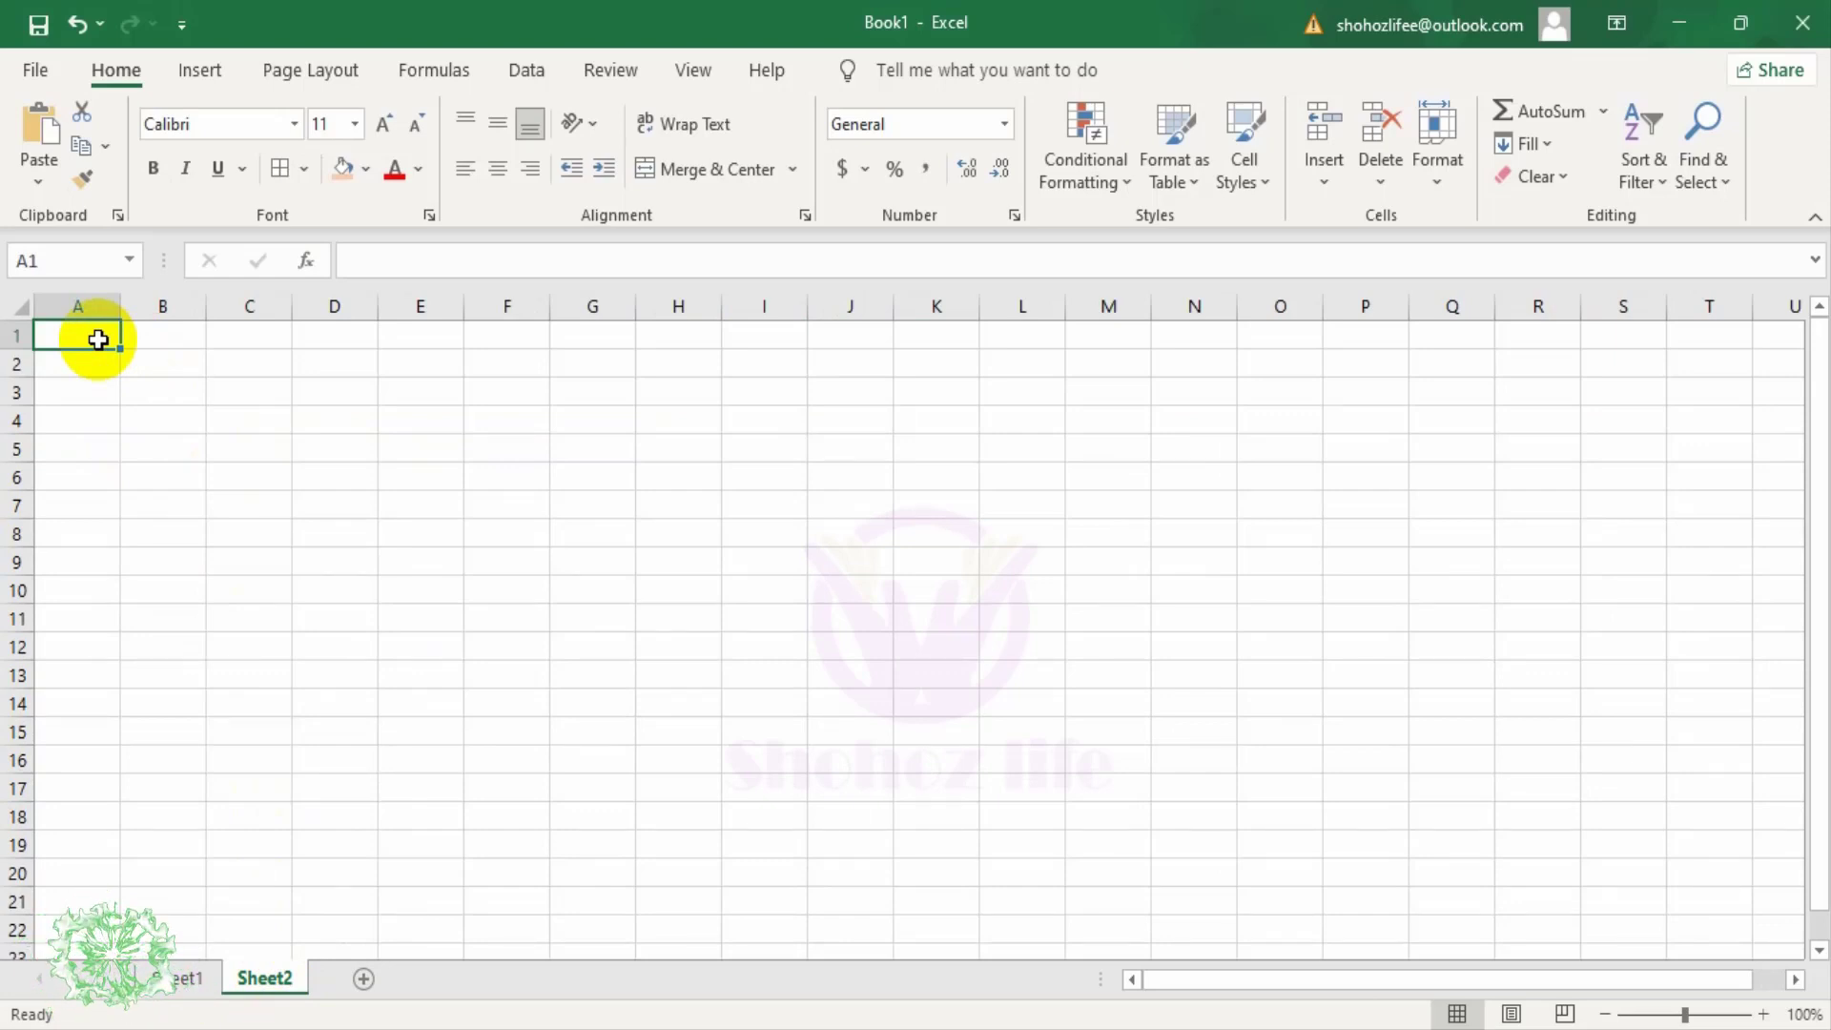
# Step: On Sheet2 enter Report, Reject and Complete in A1:A3
pyautogui.write('R')
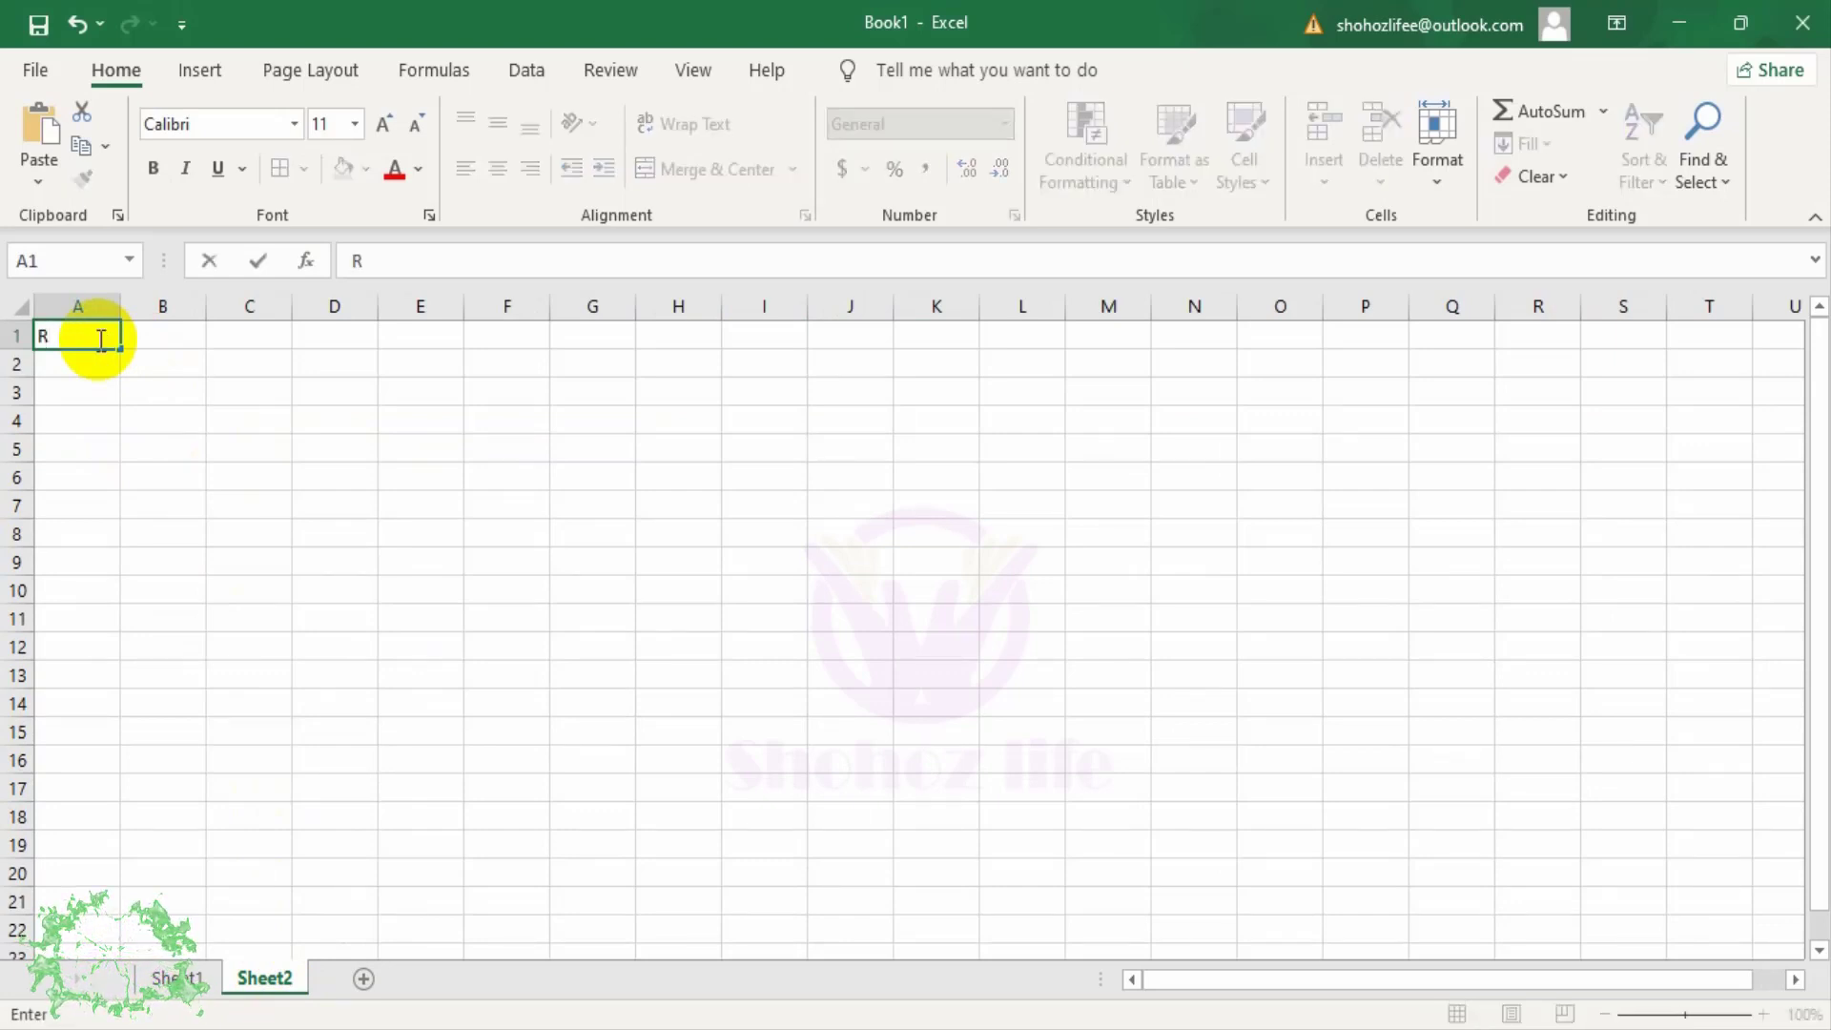
pyautogui.press('BackSpace')
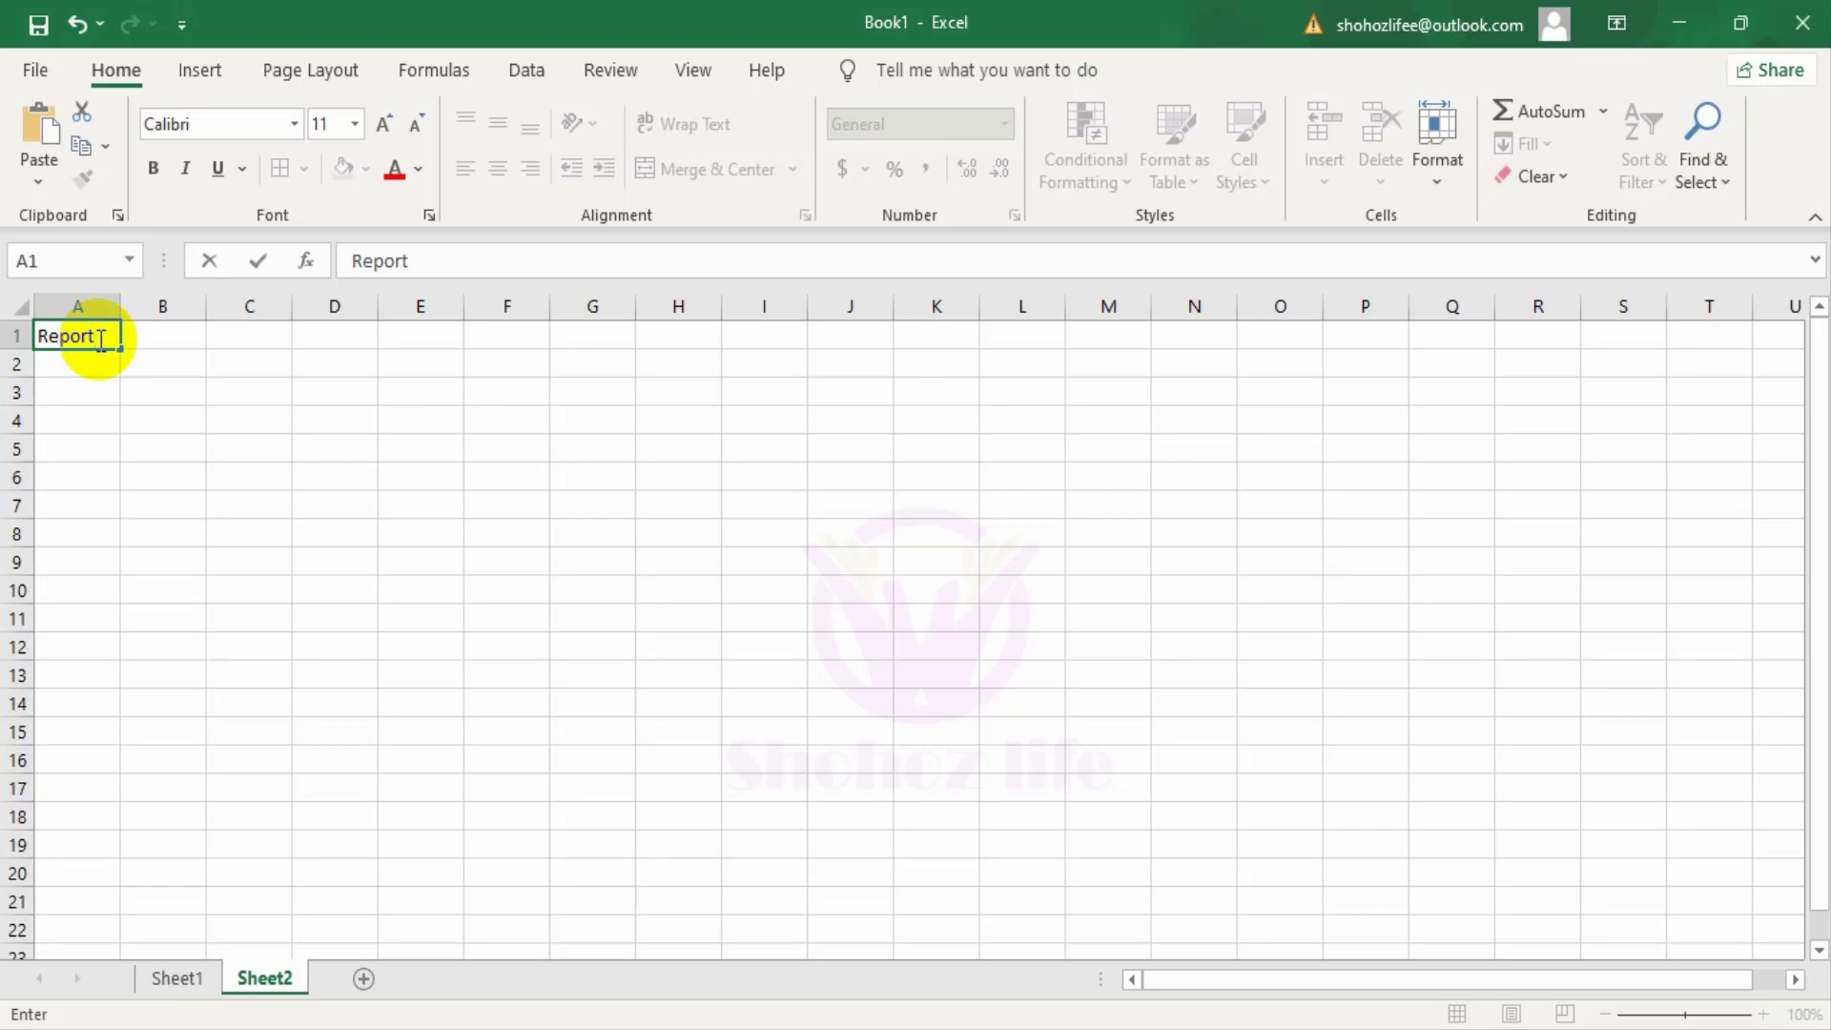
pyautogui.click(110, 367)
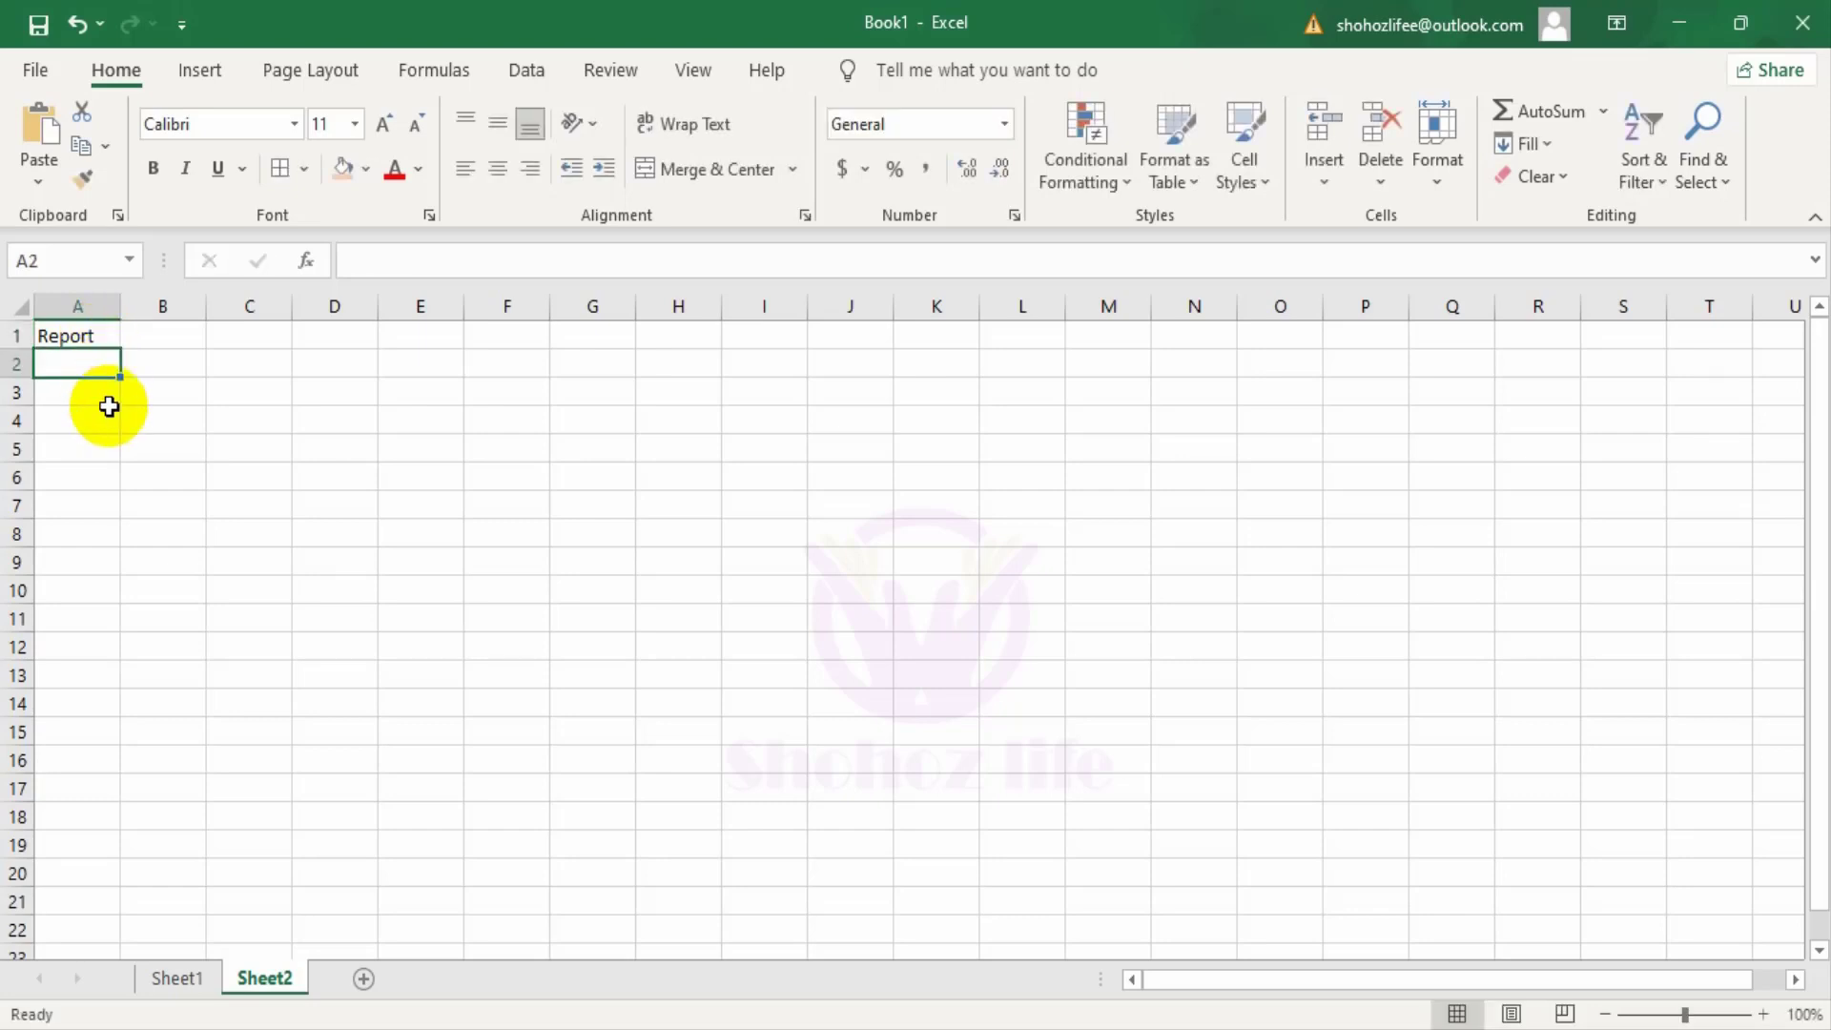
pyautogui.write('Rep')
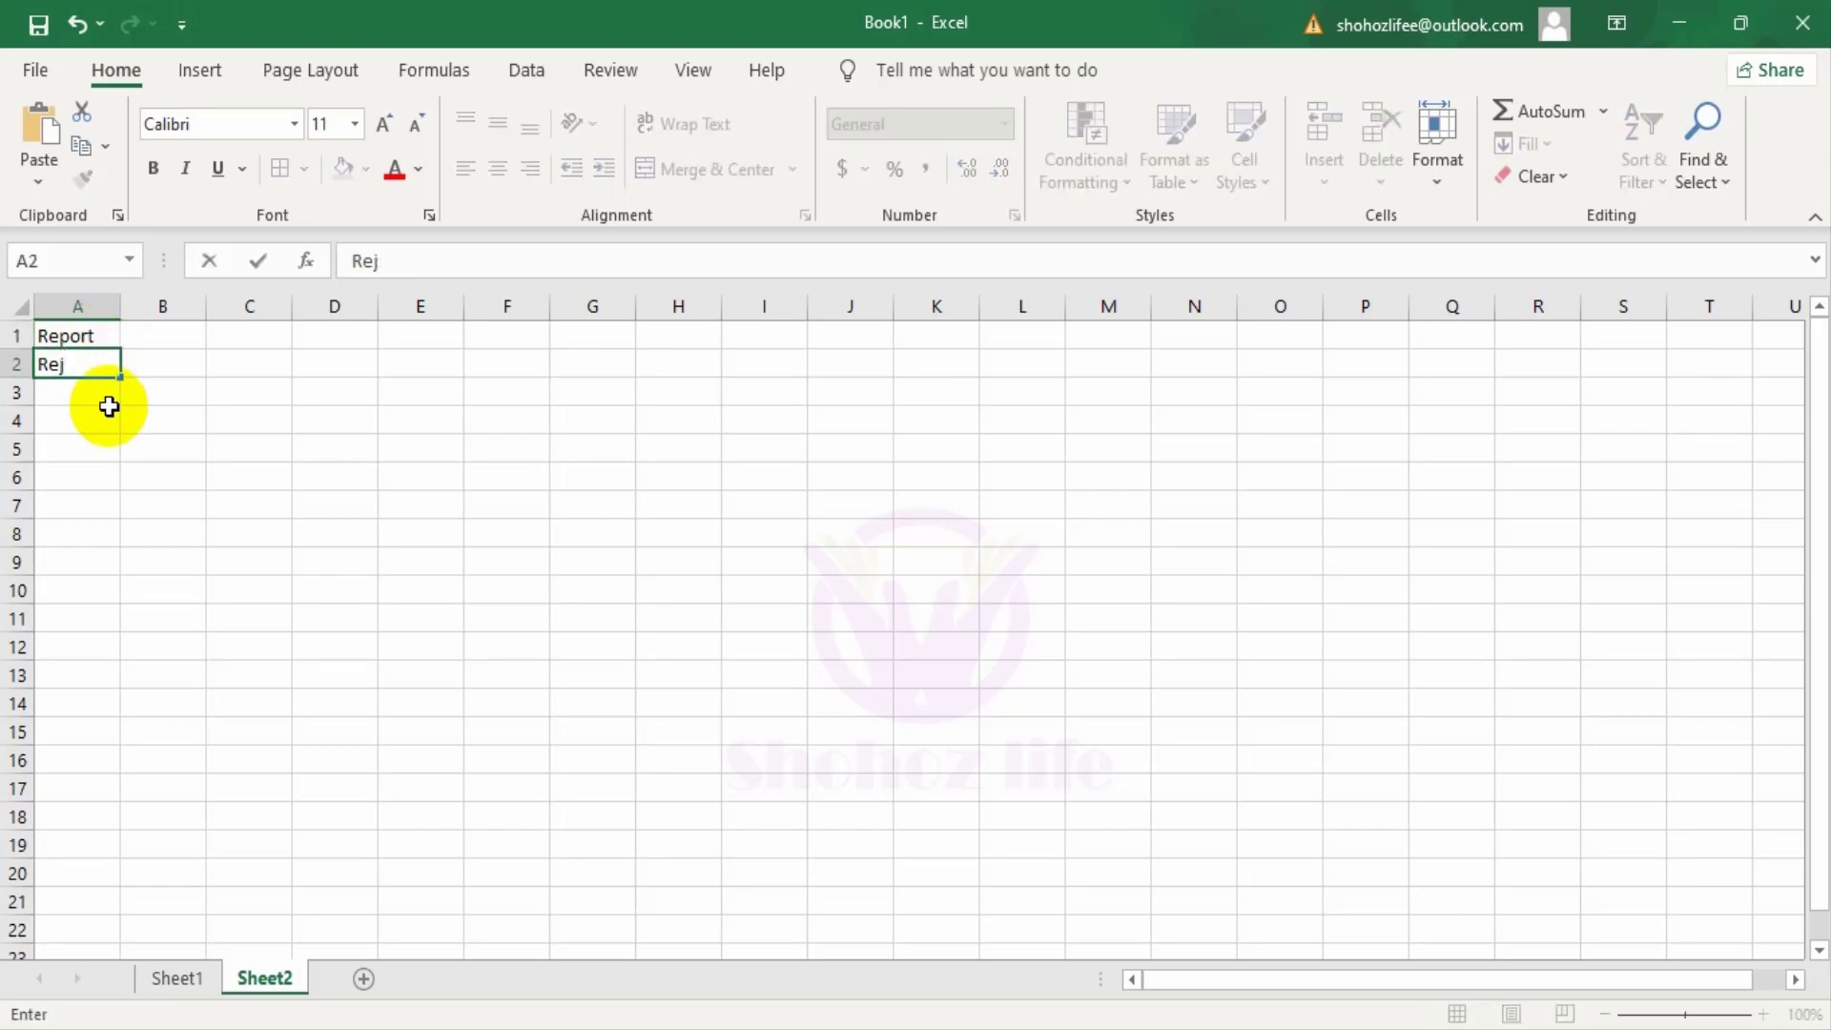
pyautogui.click(109, 404)
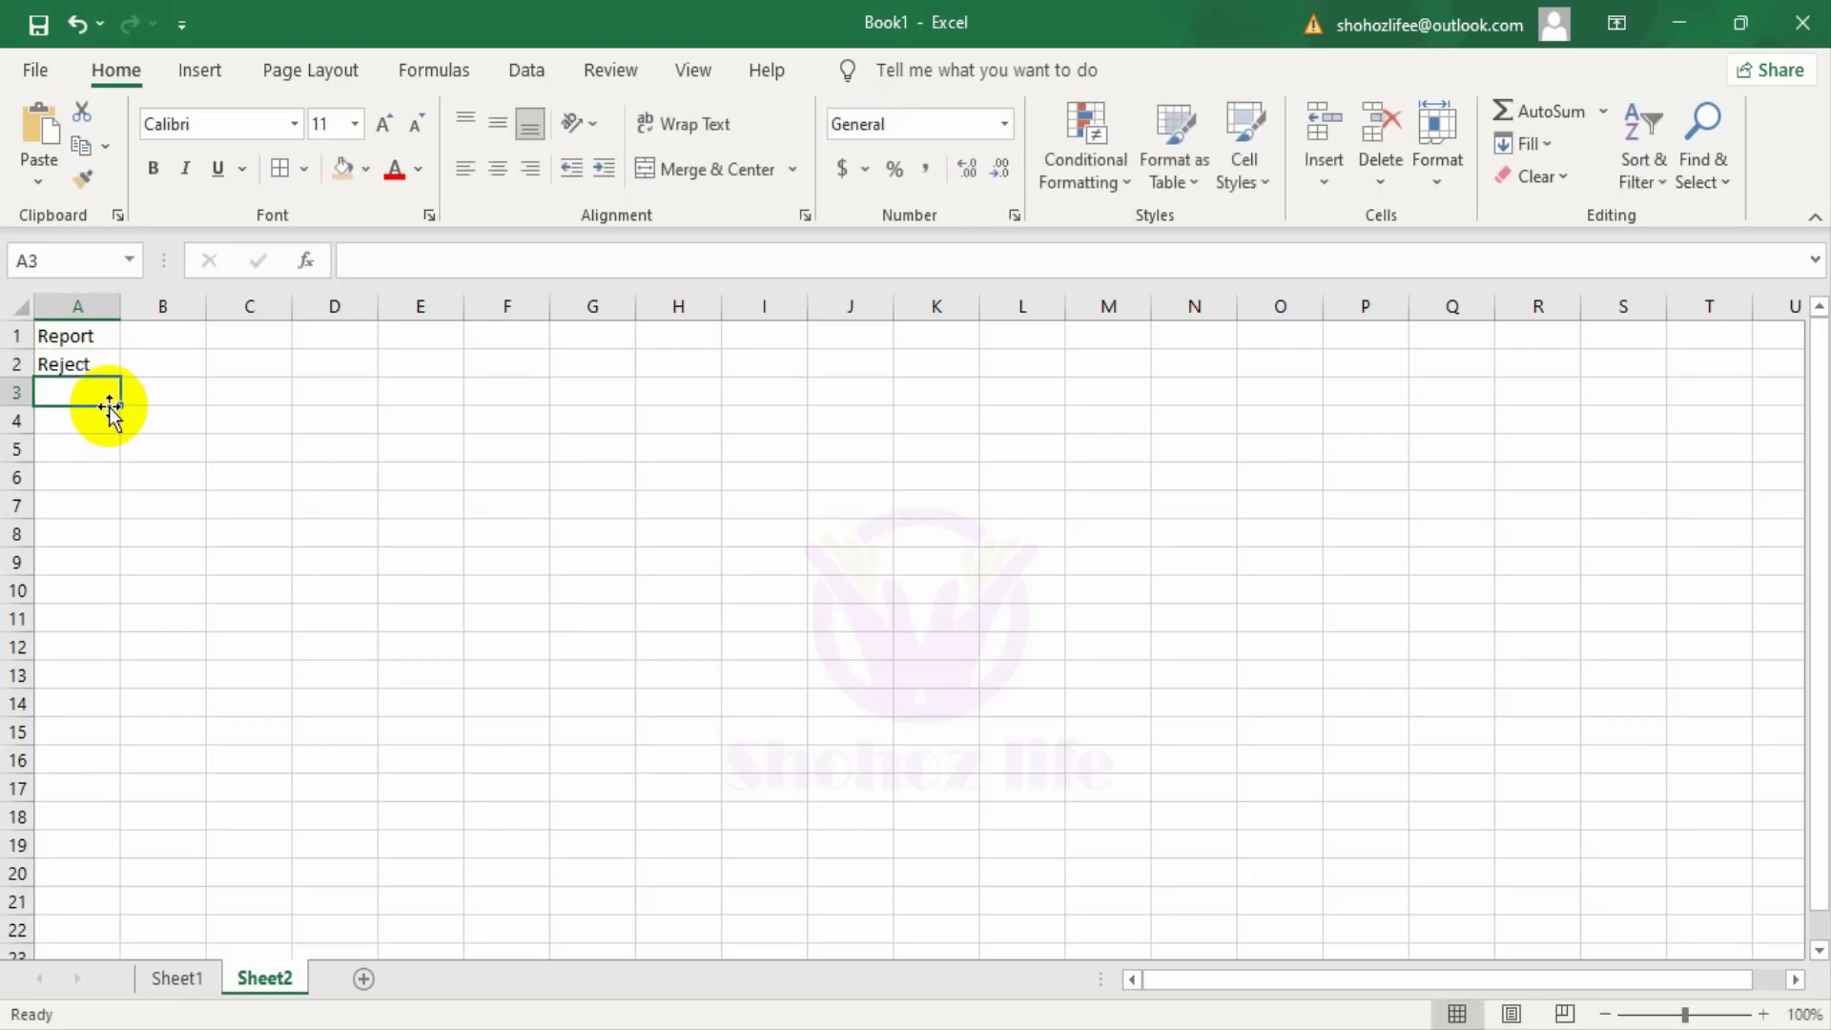
pyautogui.write('Com')
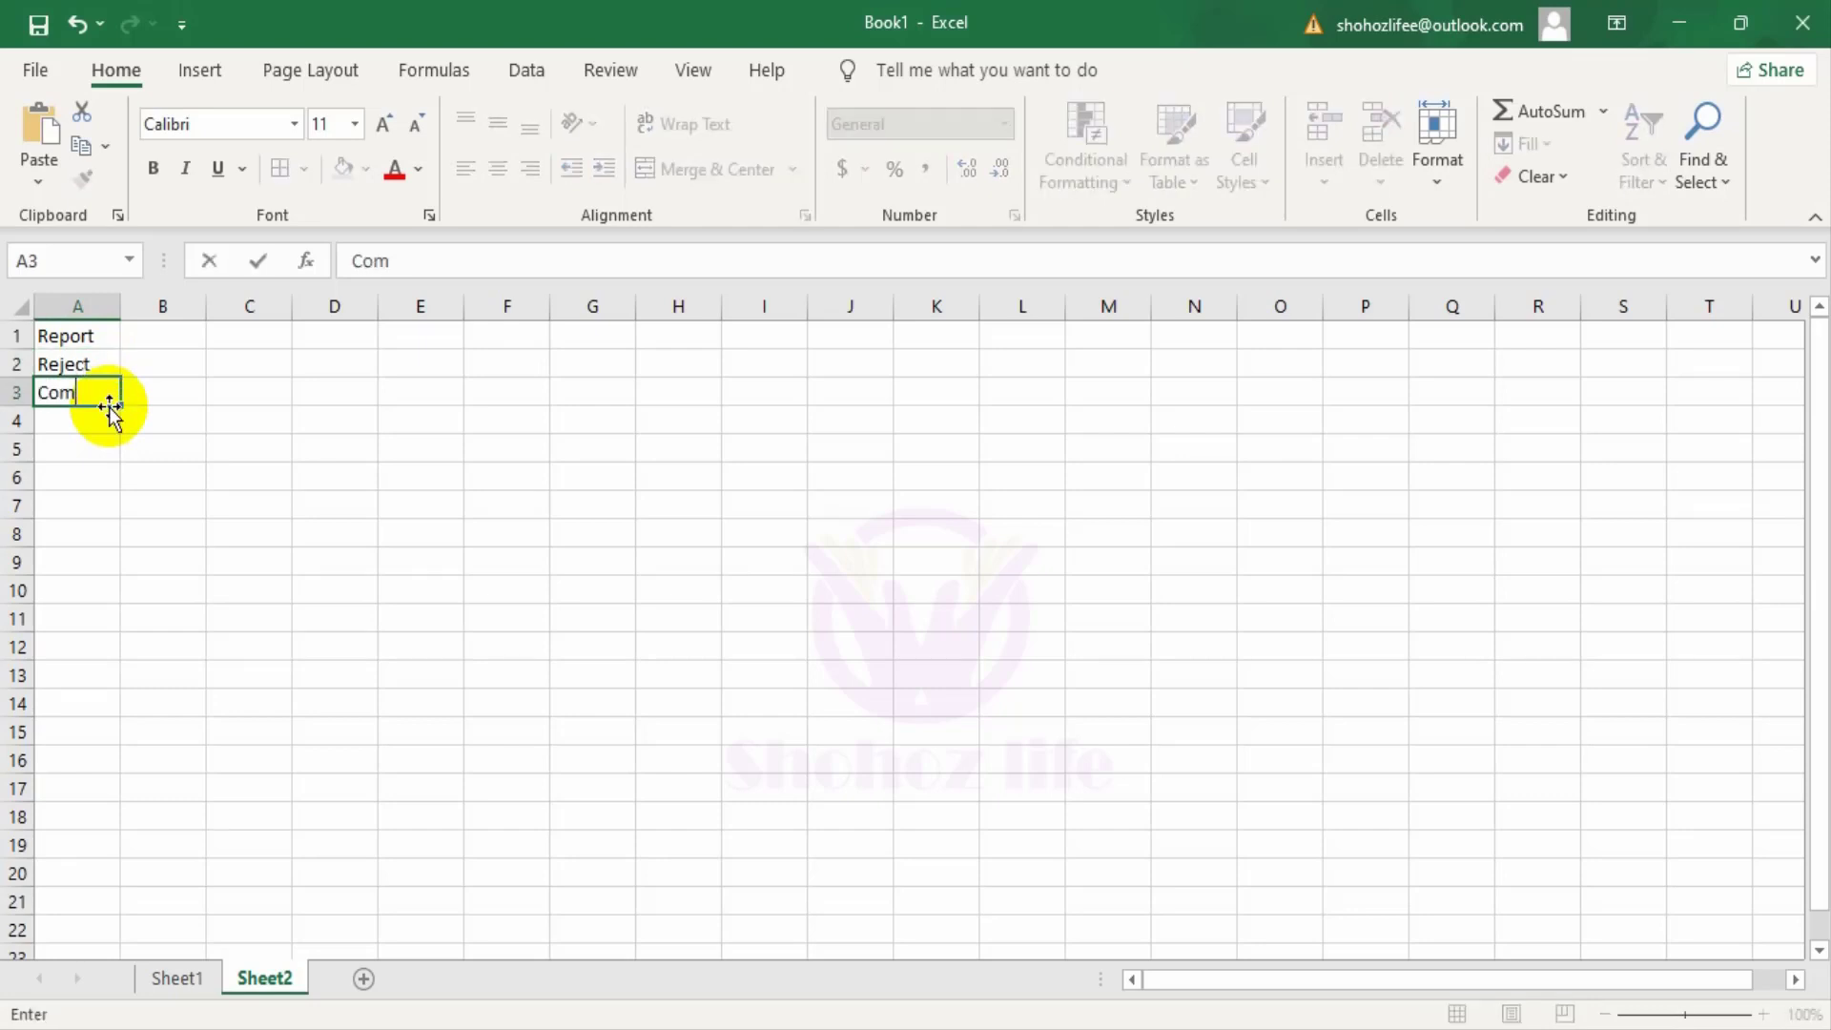
pyautogui.write('ple')
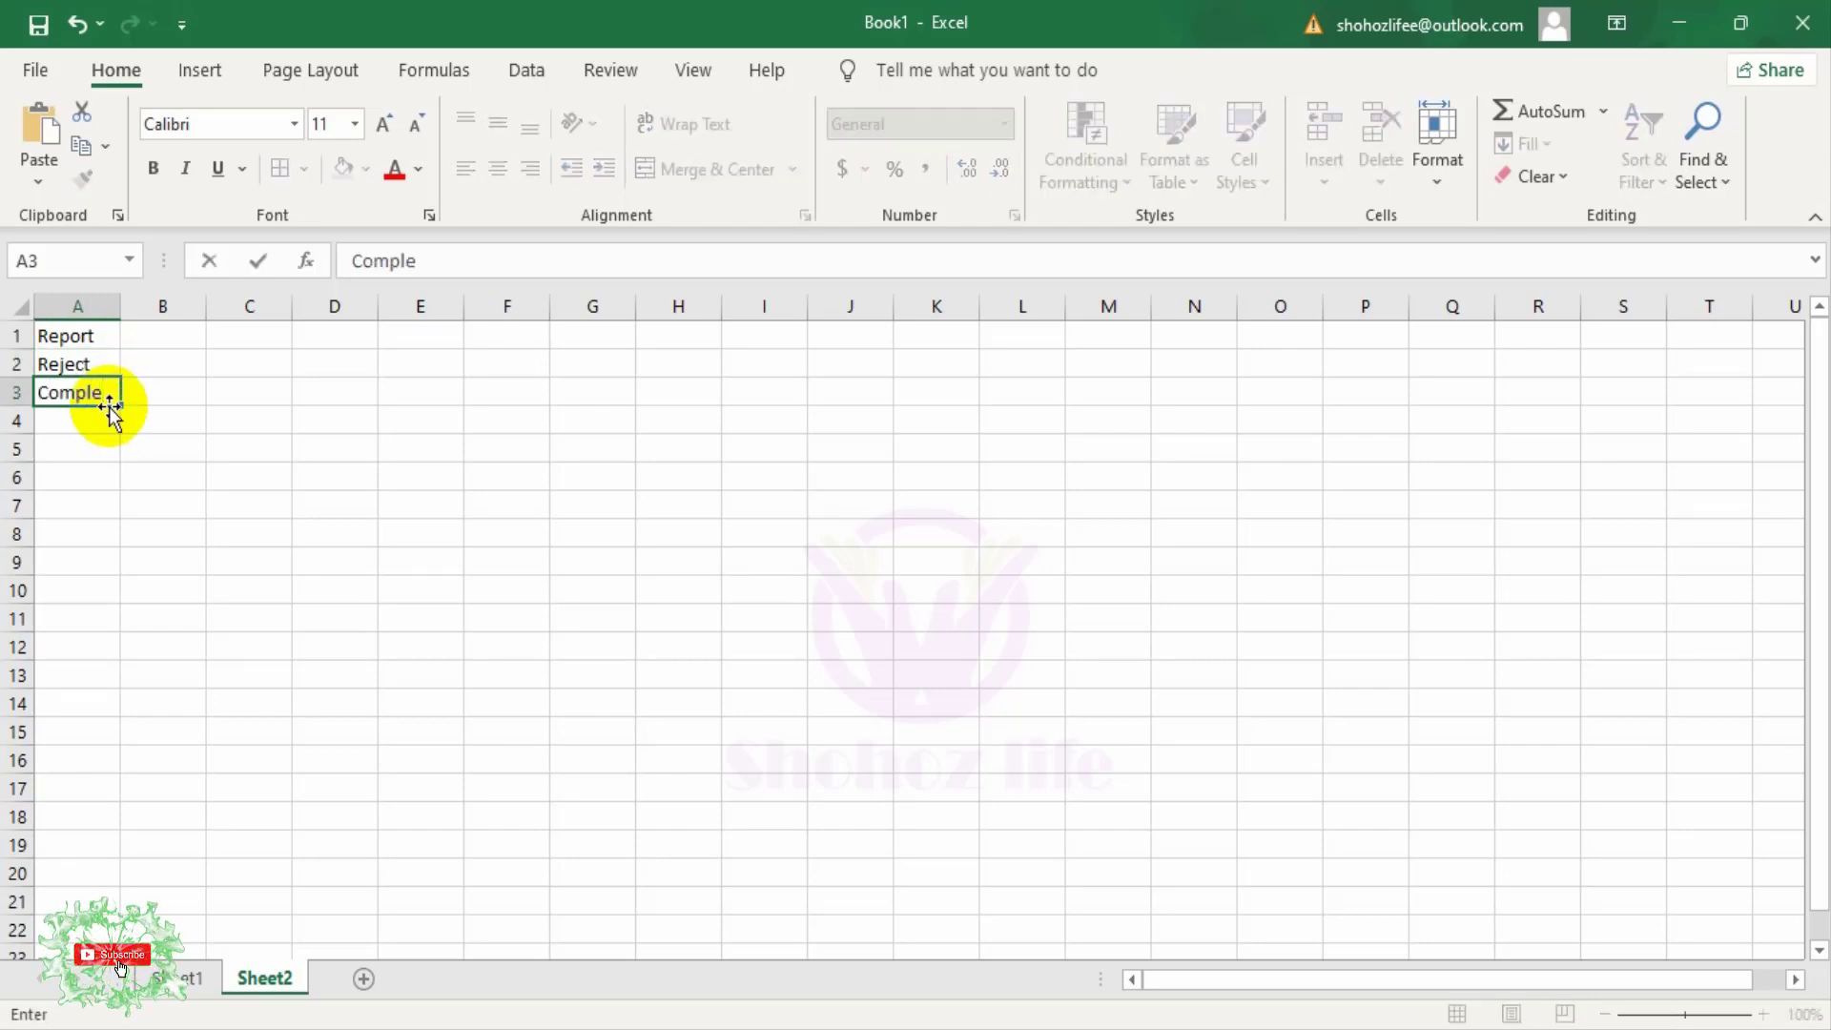
pyautogui.write('te')
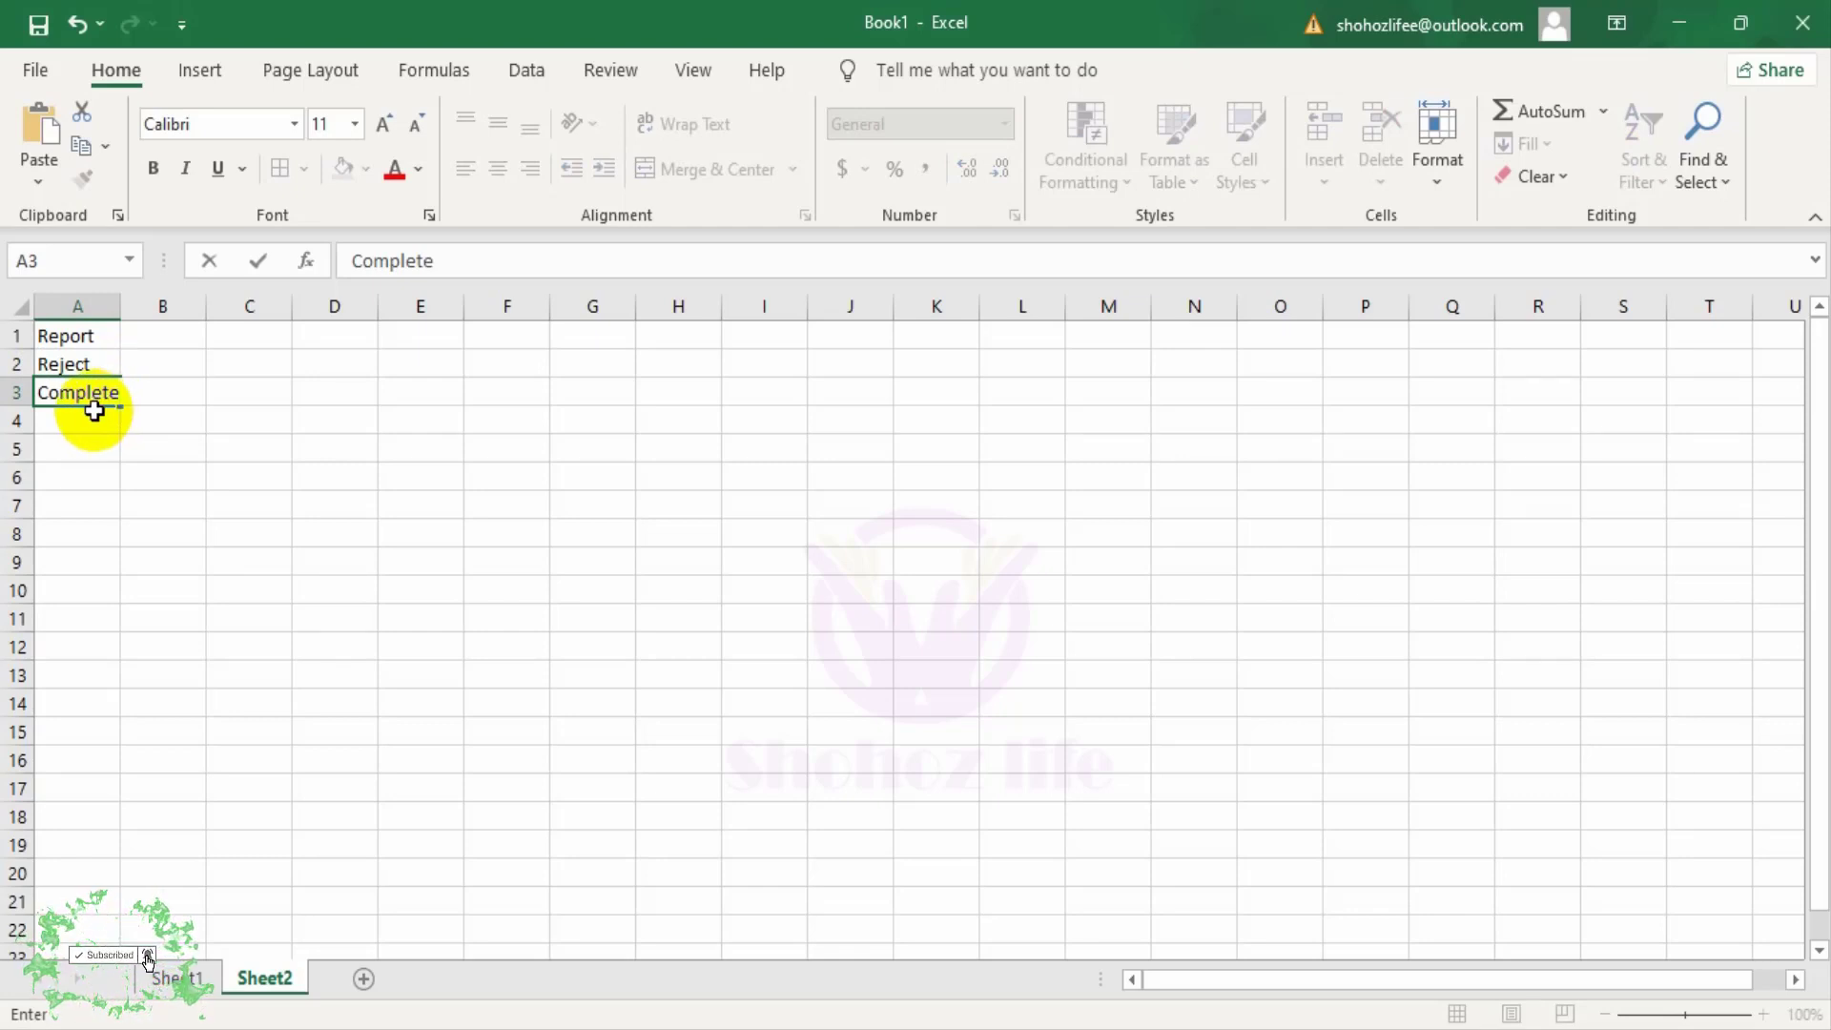
pyautogui.click(94, 410)
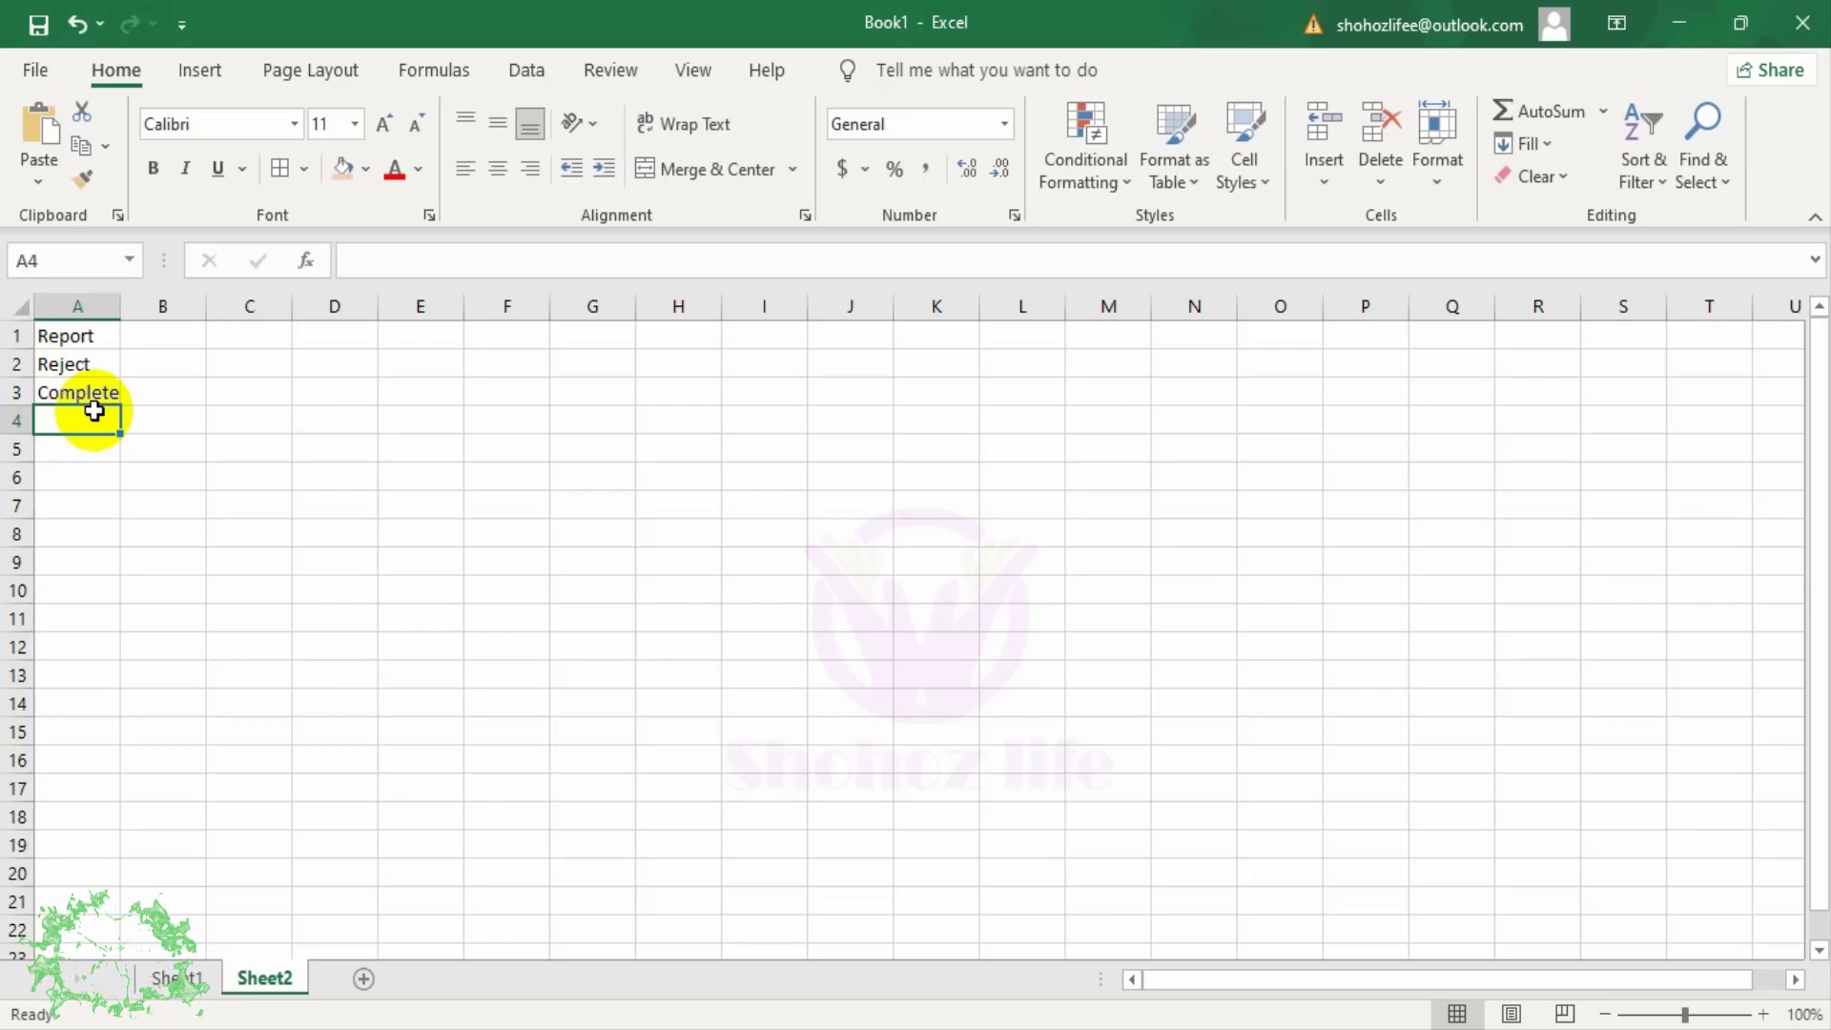
# Step: Continue the list with Courier, Memo, Cancel and Return in A4:A7
pyautogui.write('Courier')
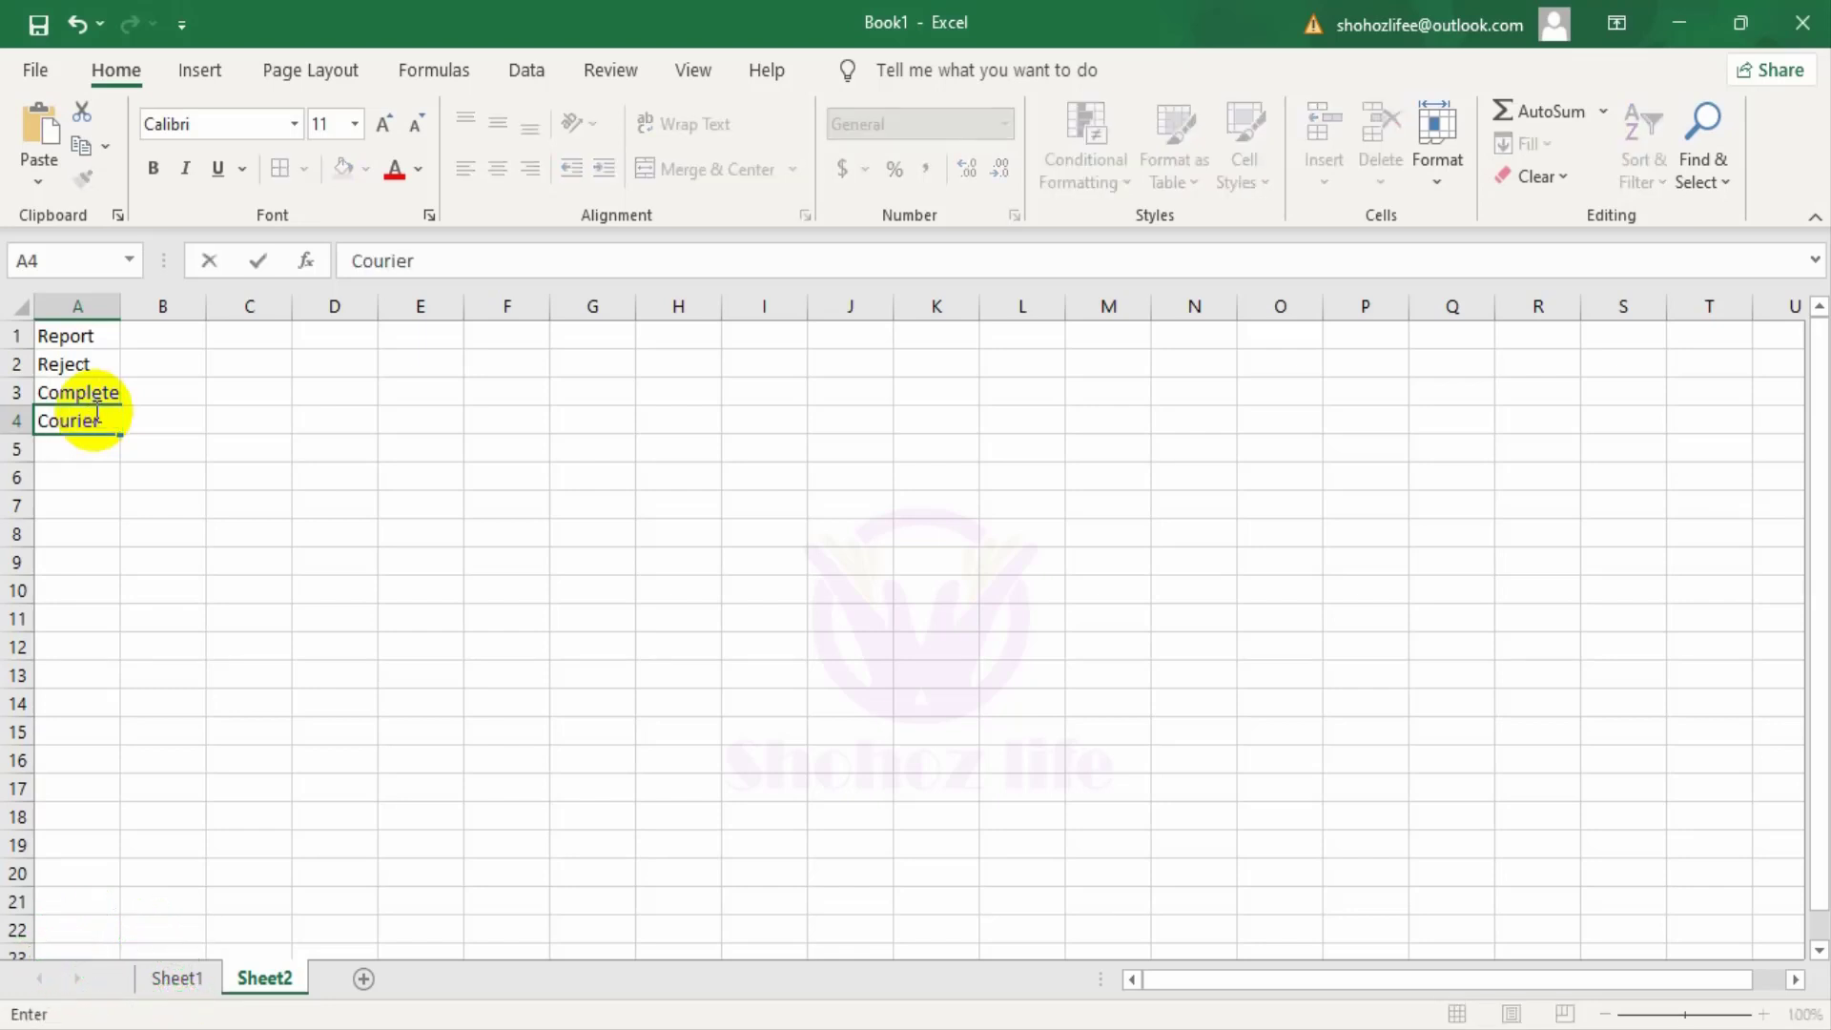
pyautogui.press('Return')
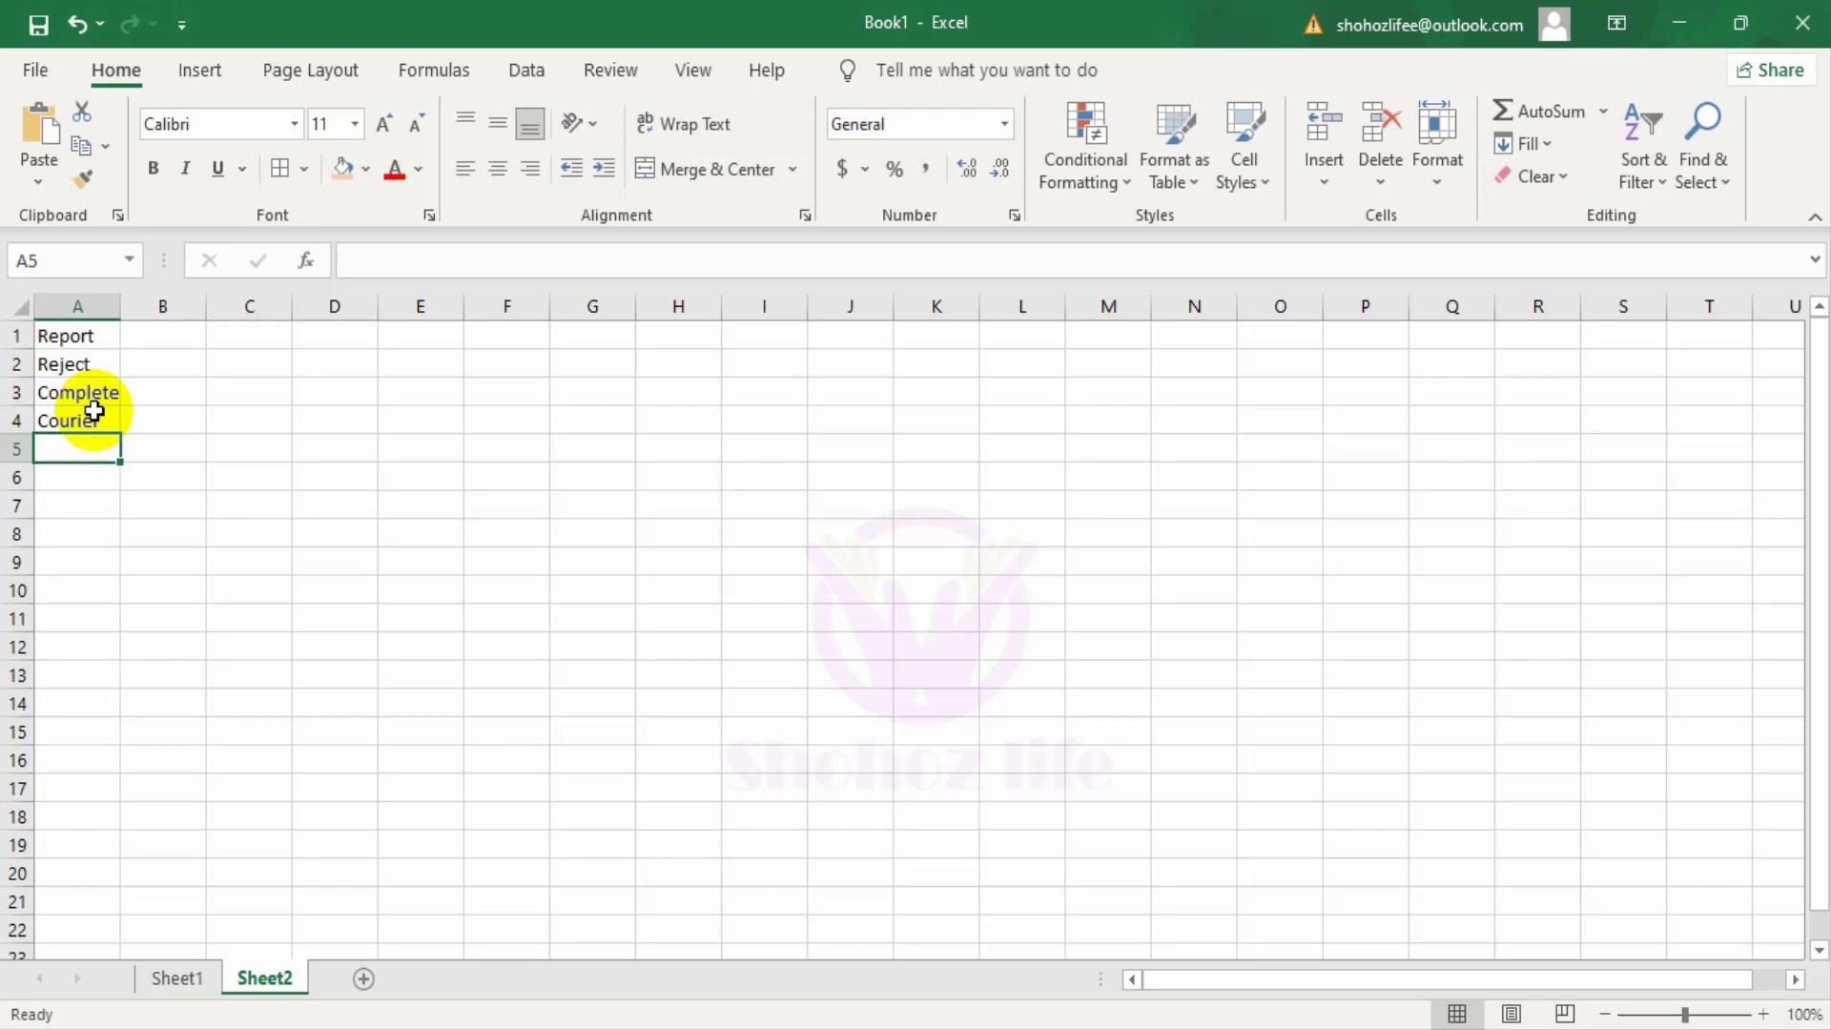
pyautogui.write('Memo')
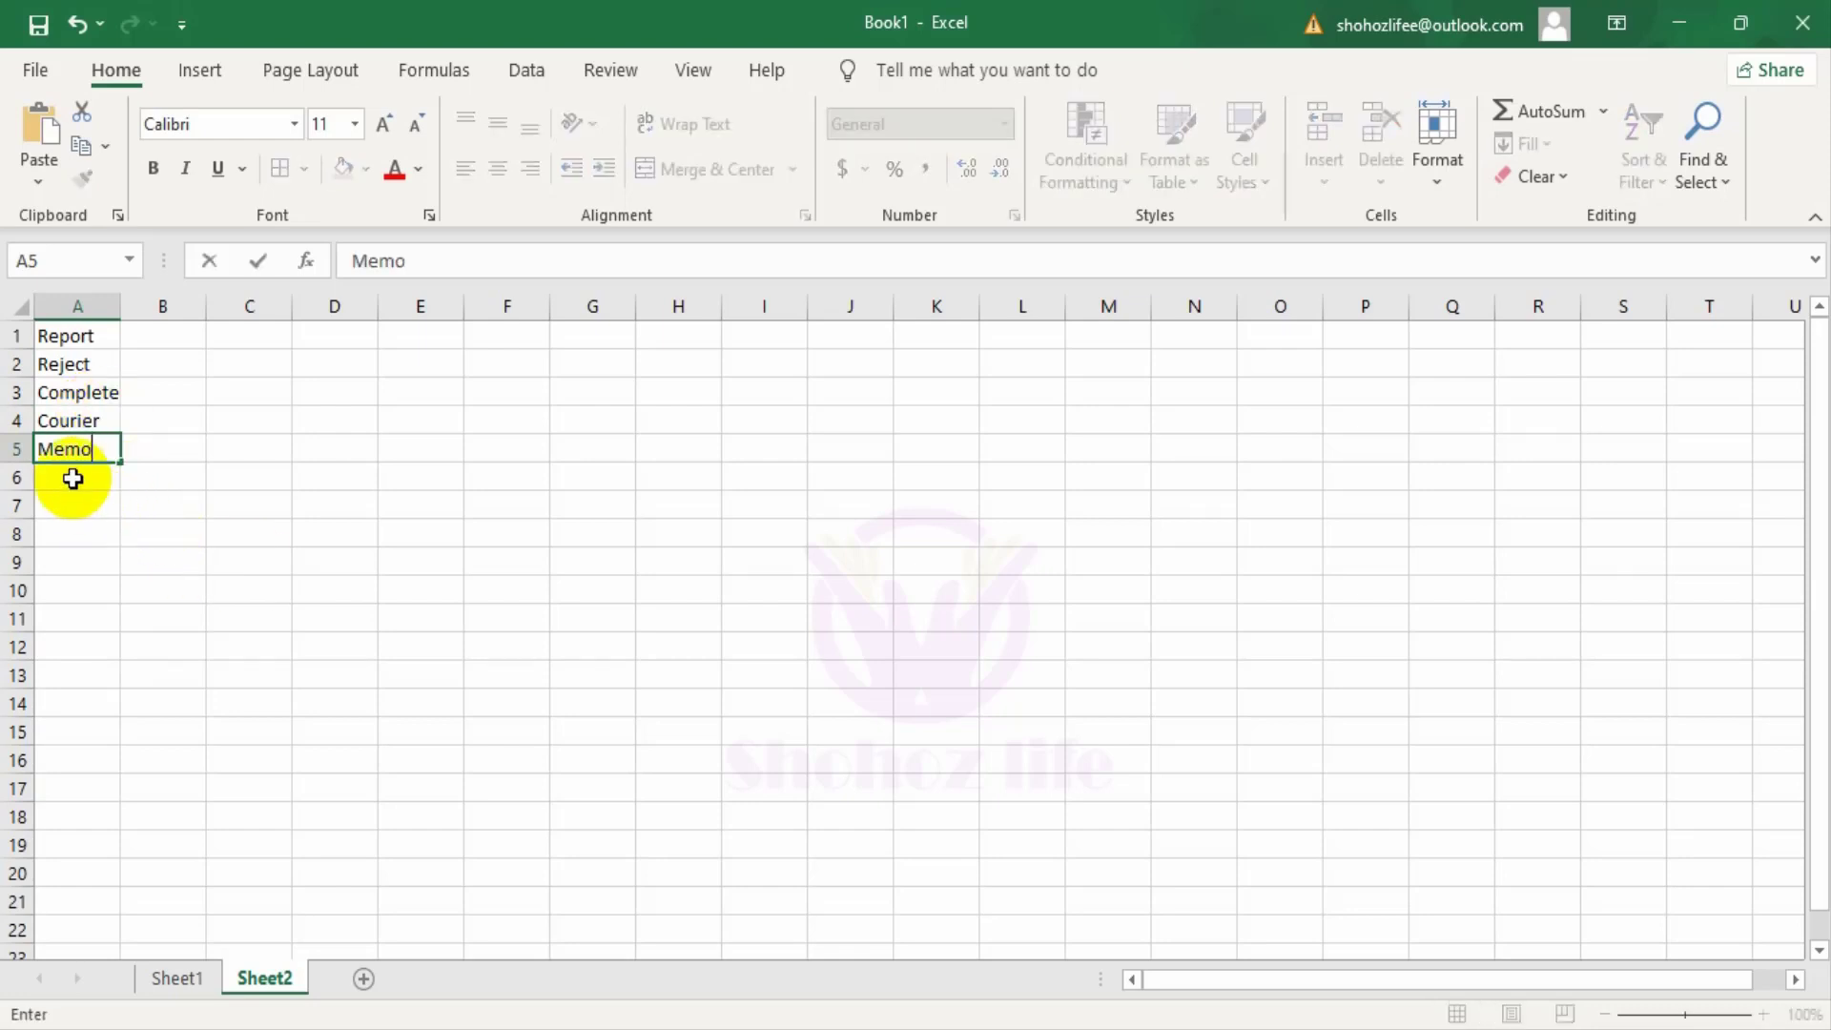
pyautogui.click(73, 480)
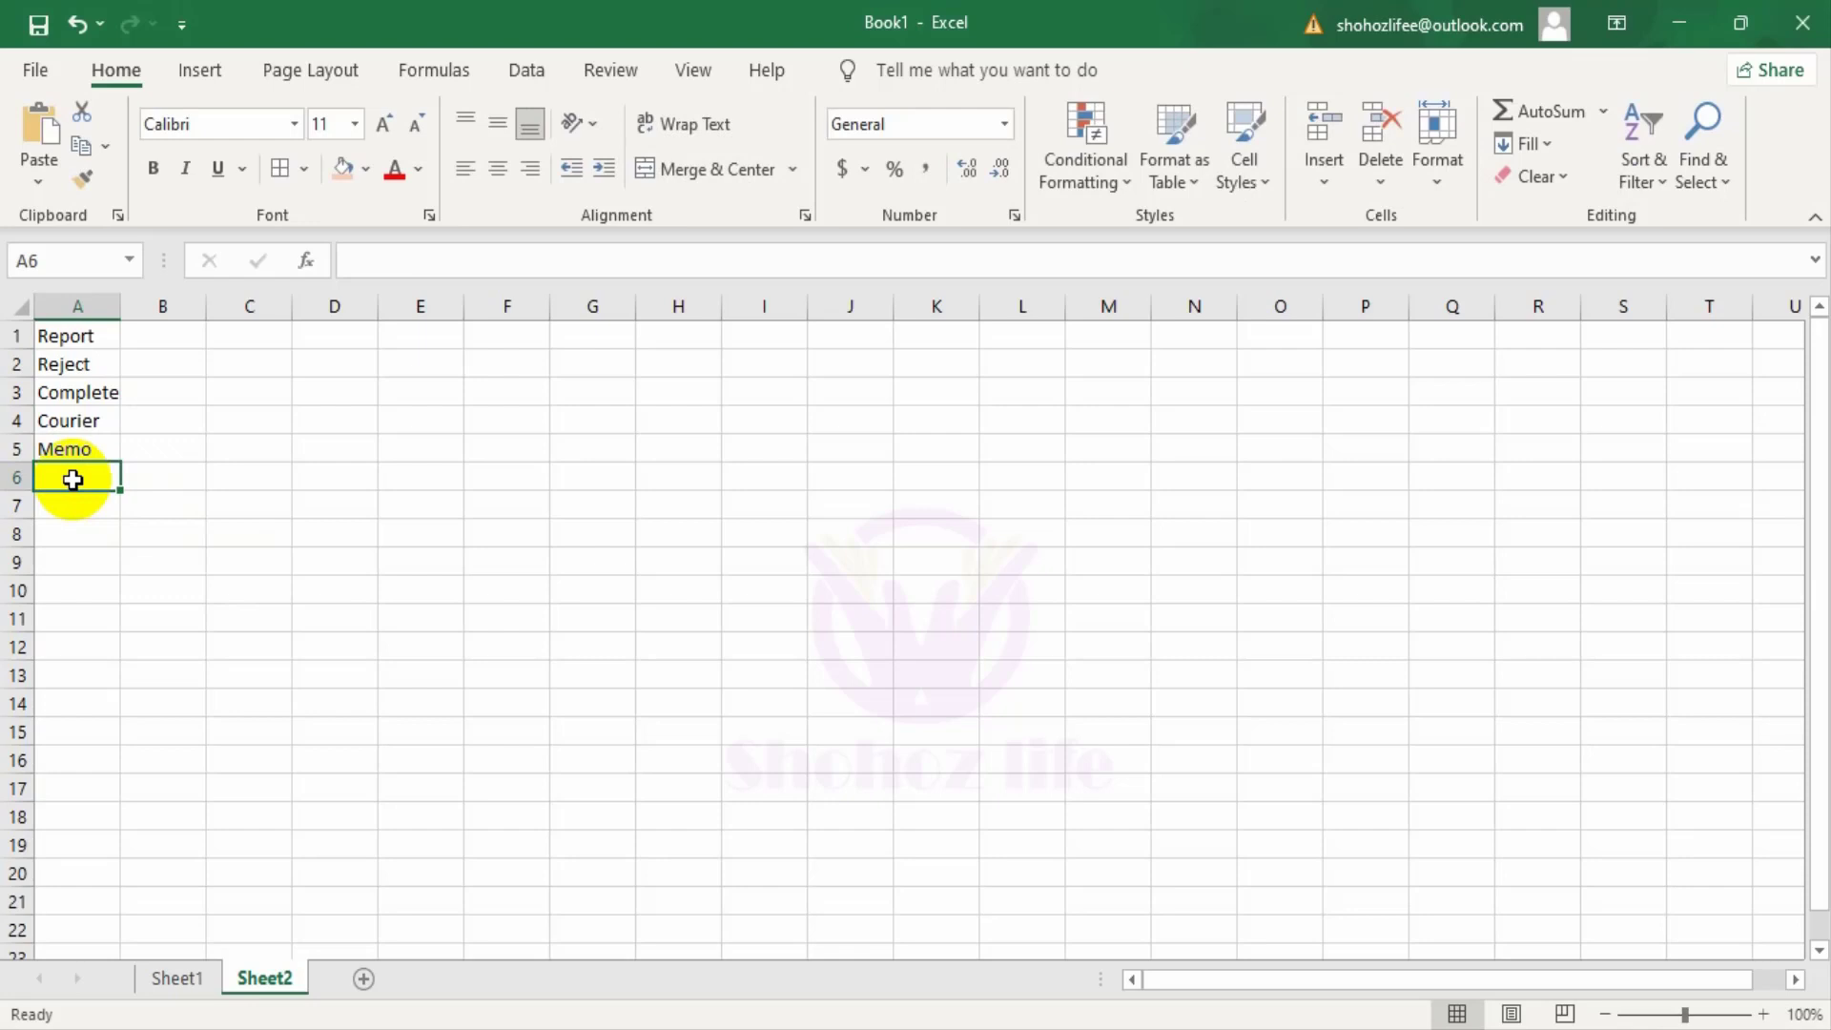
pyautogui.write('Cancel')
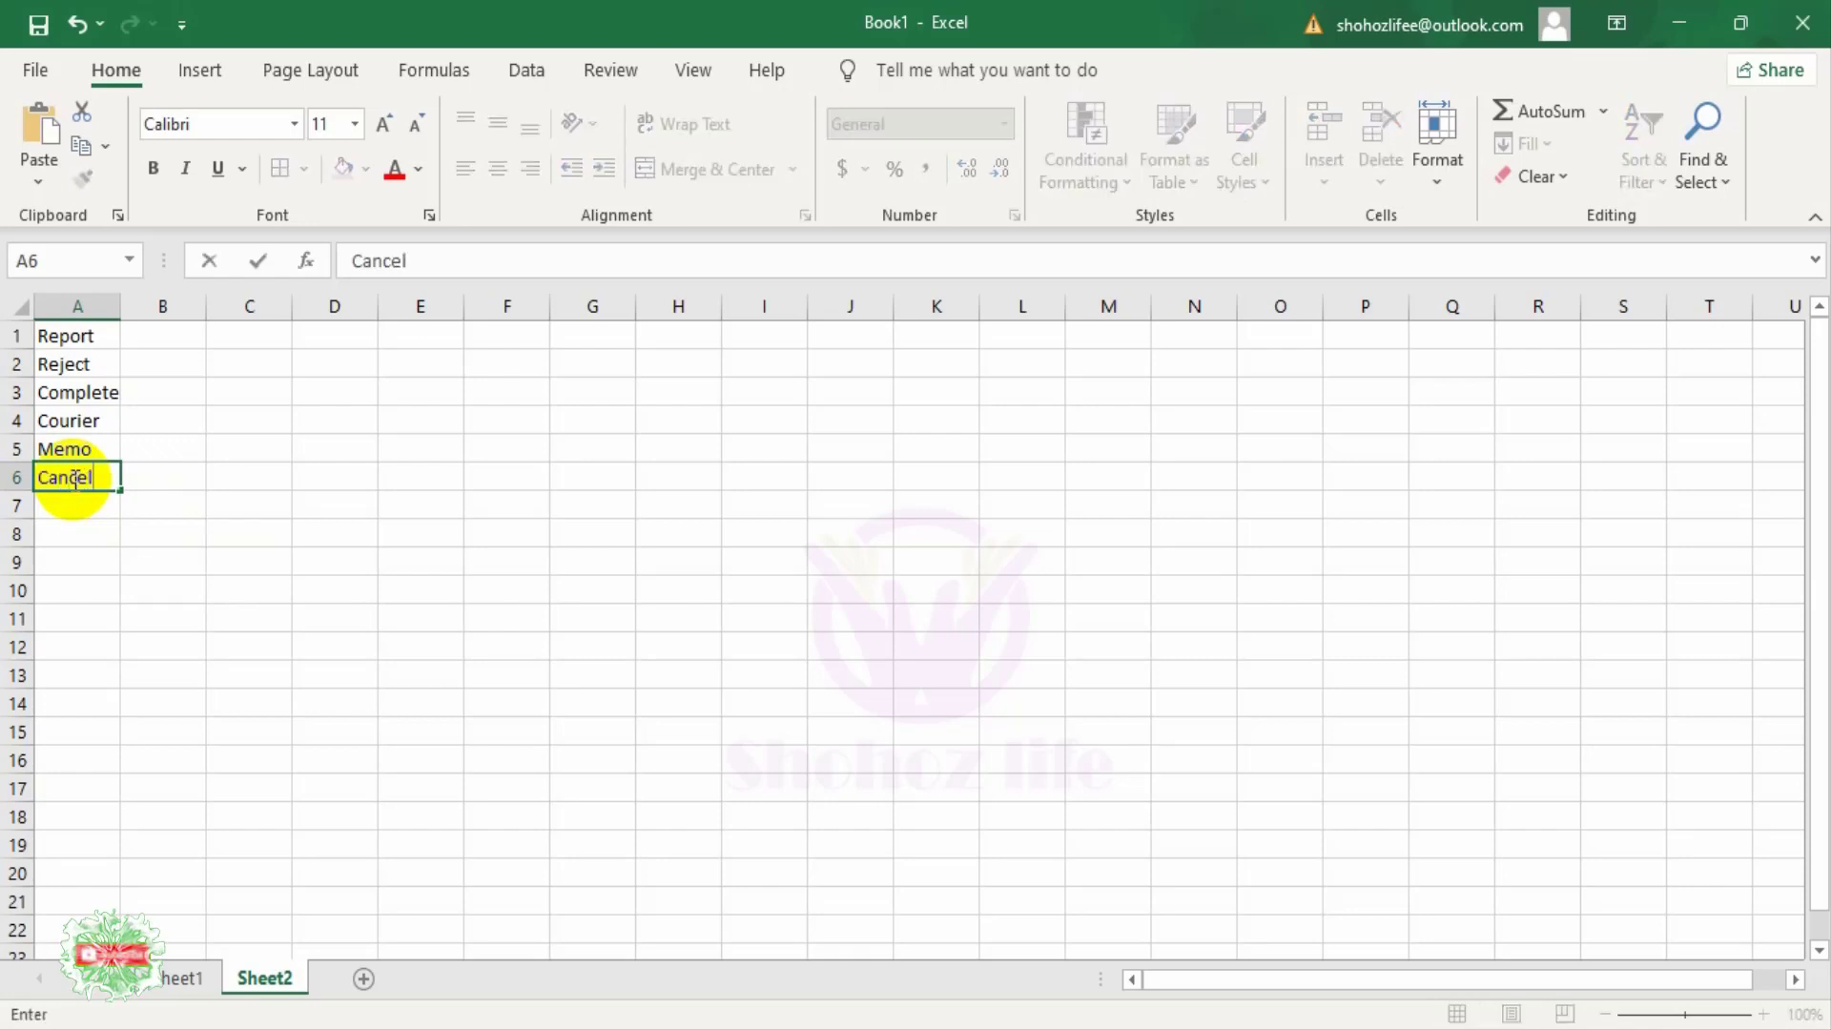
pyautogui.press('Return')
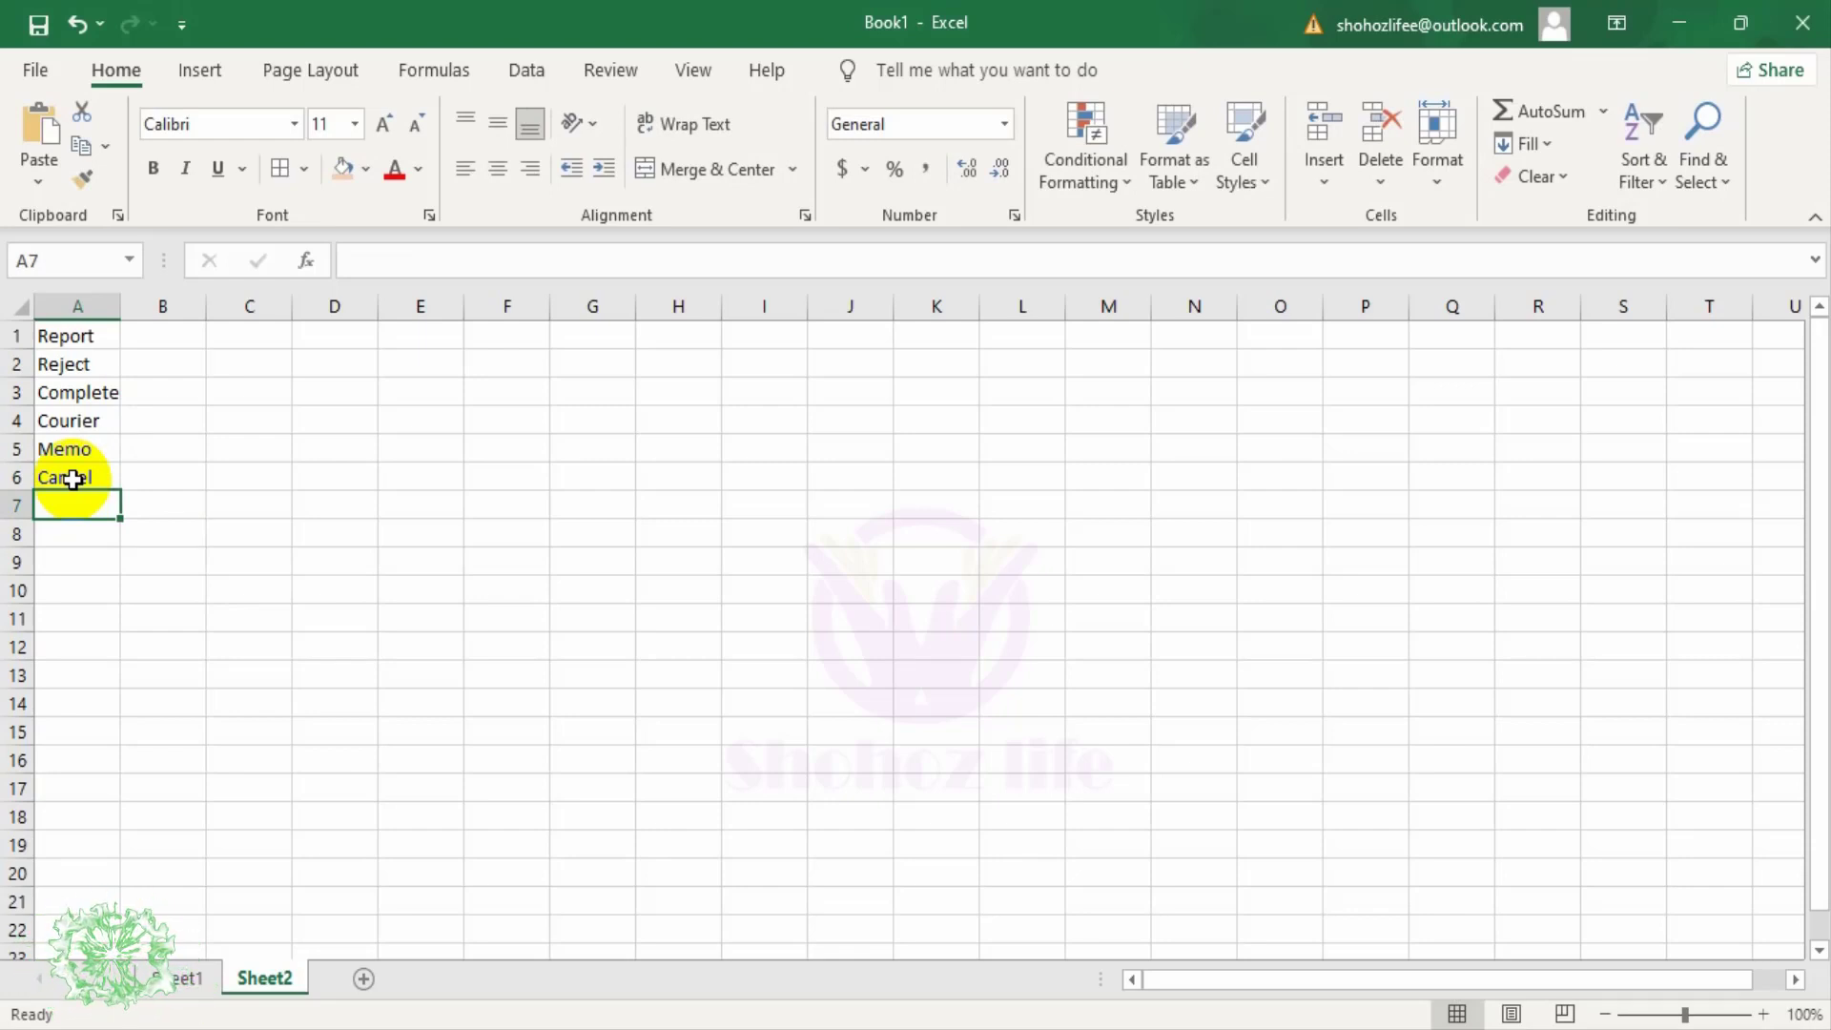
pyautogui.write('R')
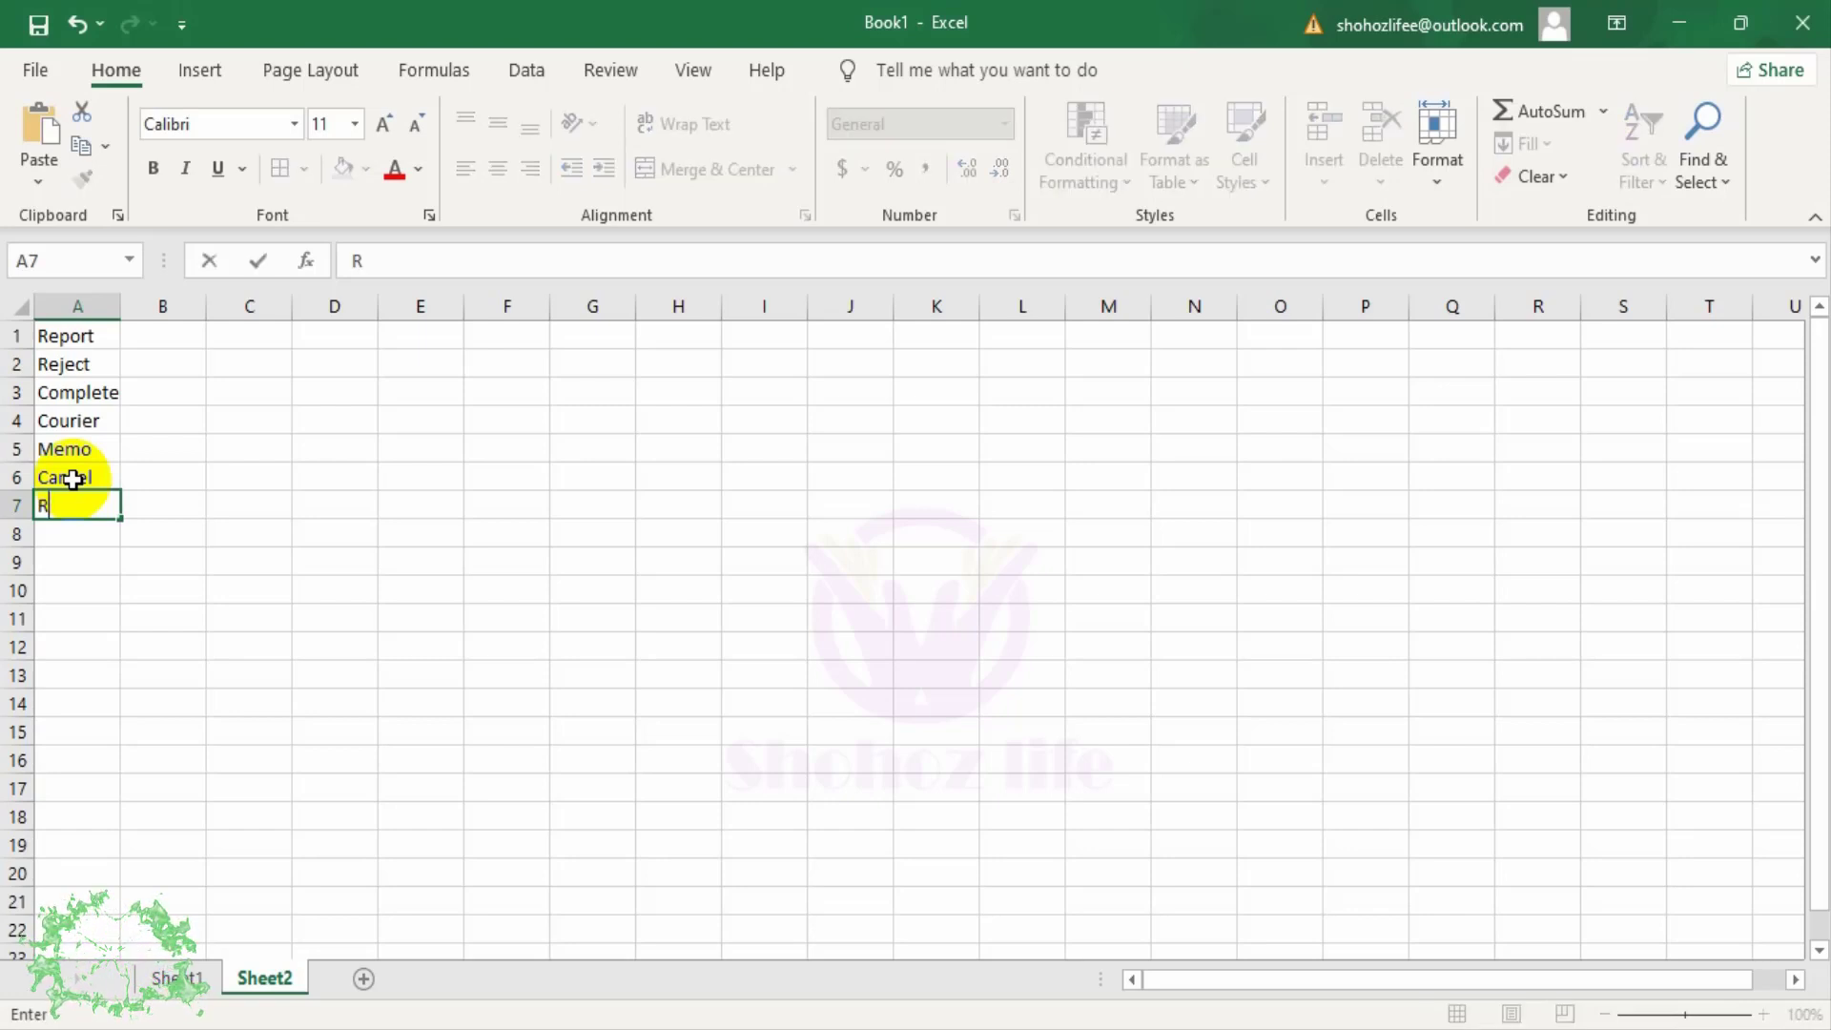
pyautogui.write('eturn')
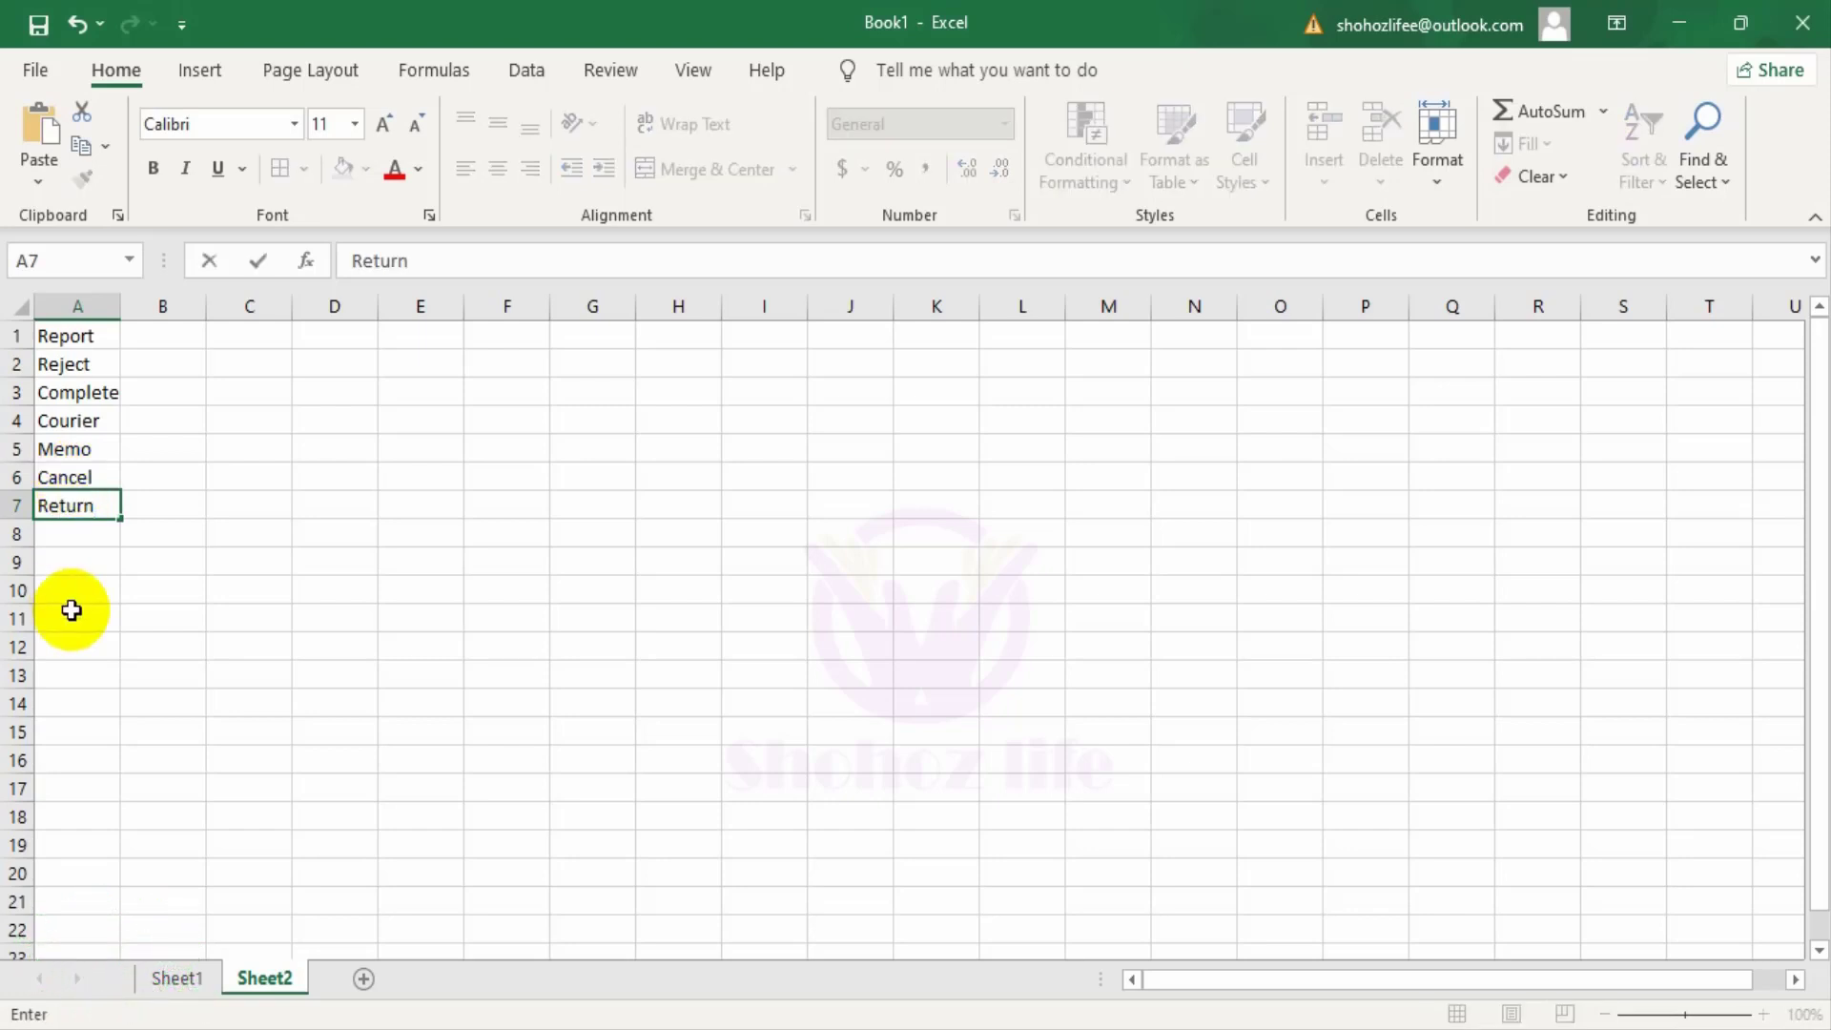
pyautogui.click(85, 532)
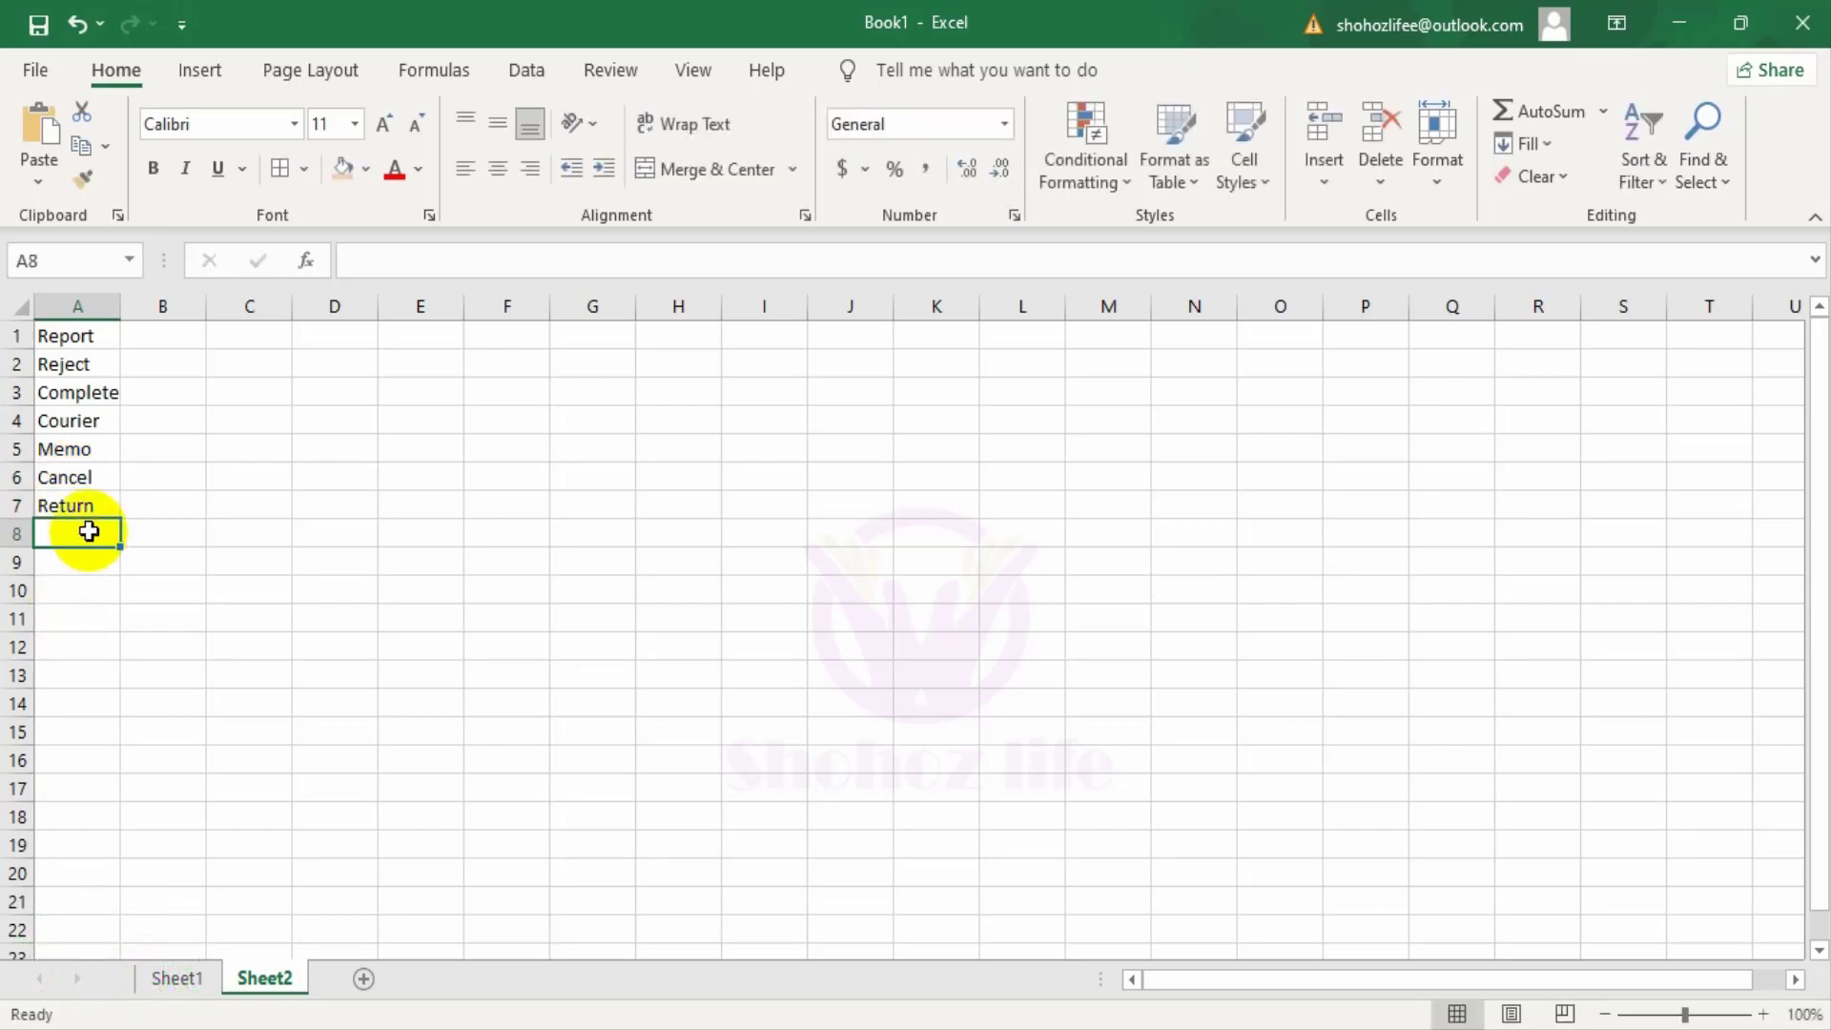
pyautogui.click(82, 335)
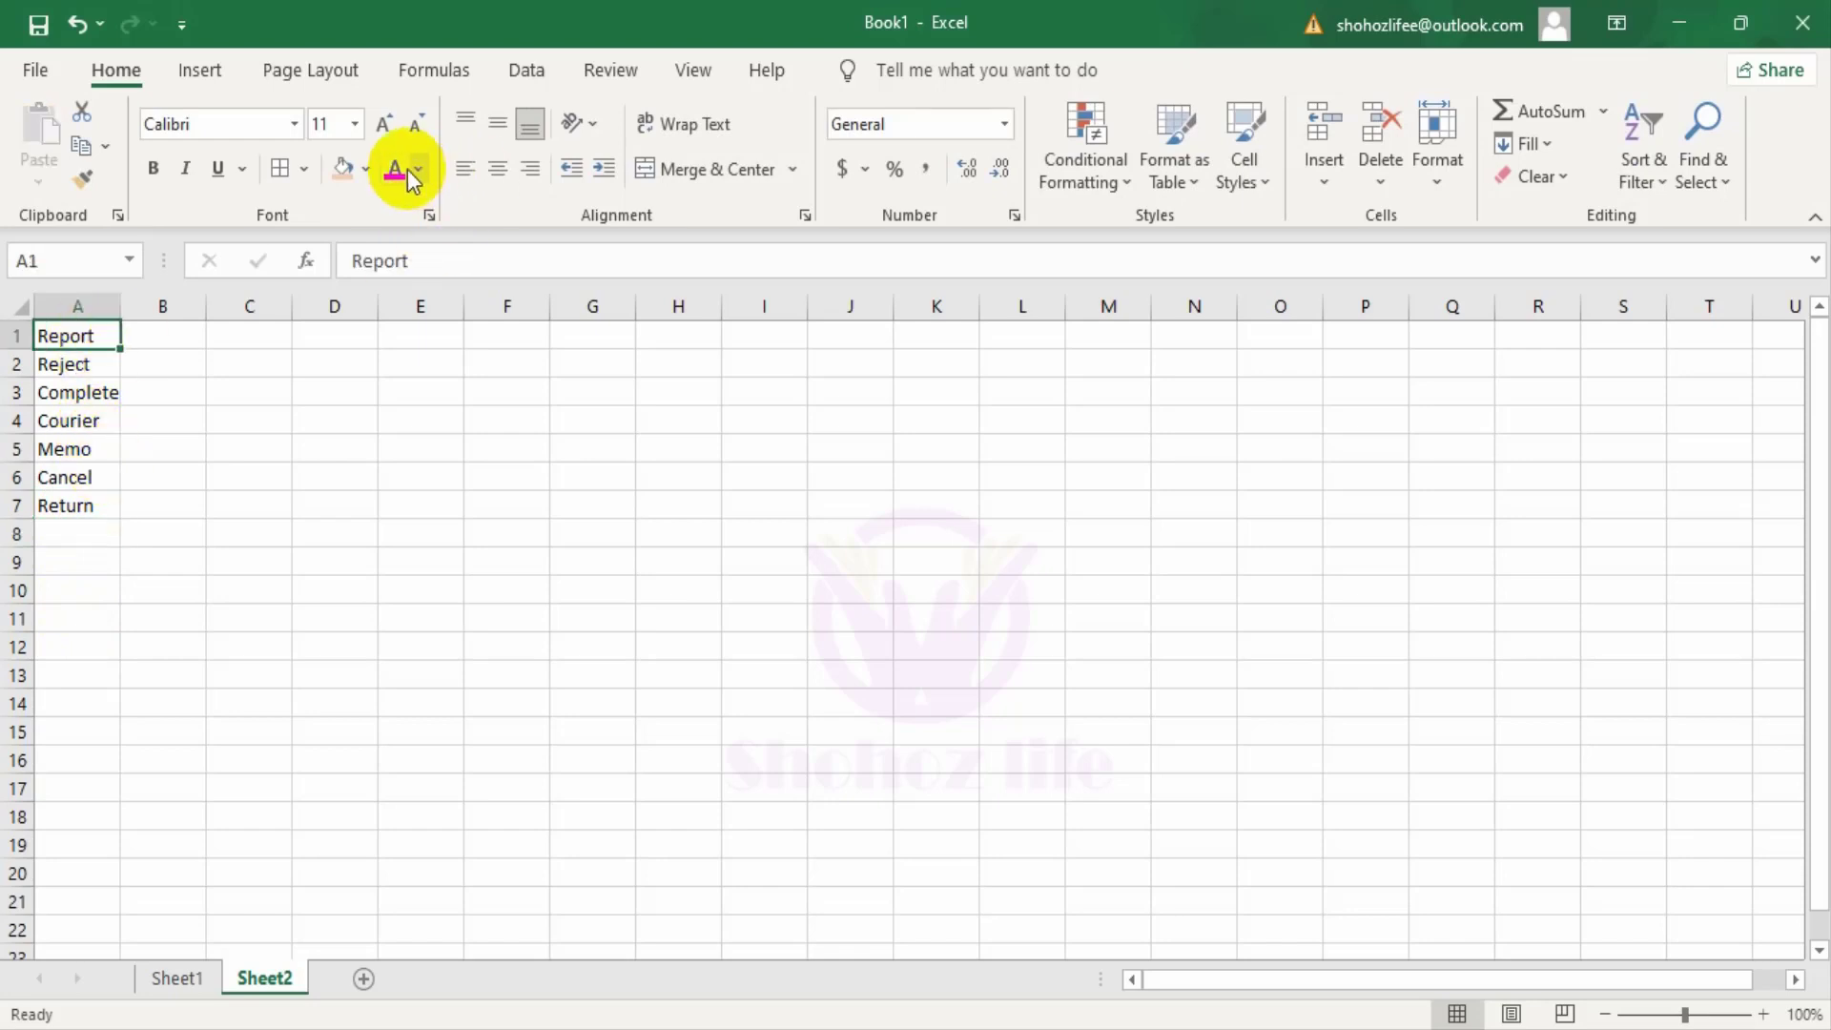
pyautogui.click(341, 169)
# Step: Open Data Validation for Peport cell M3 on Sheet1 and set Allow to List
pyautogui.click(176, 978)
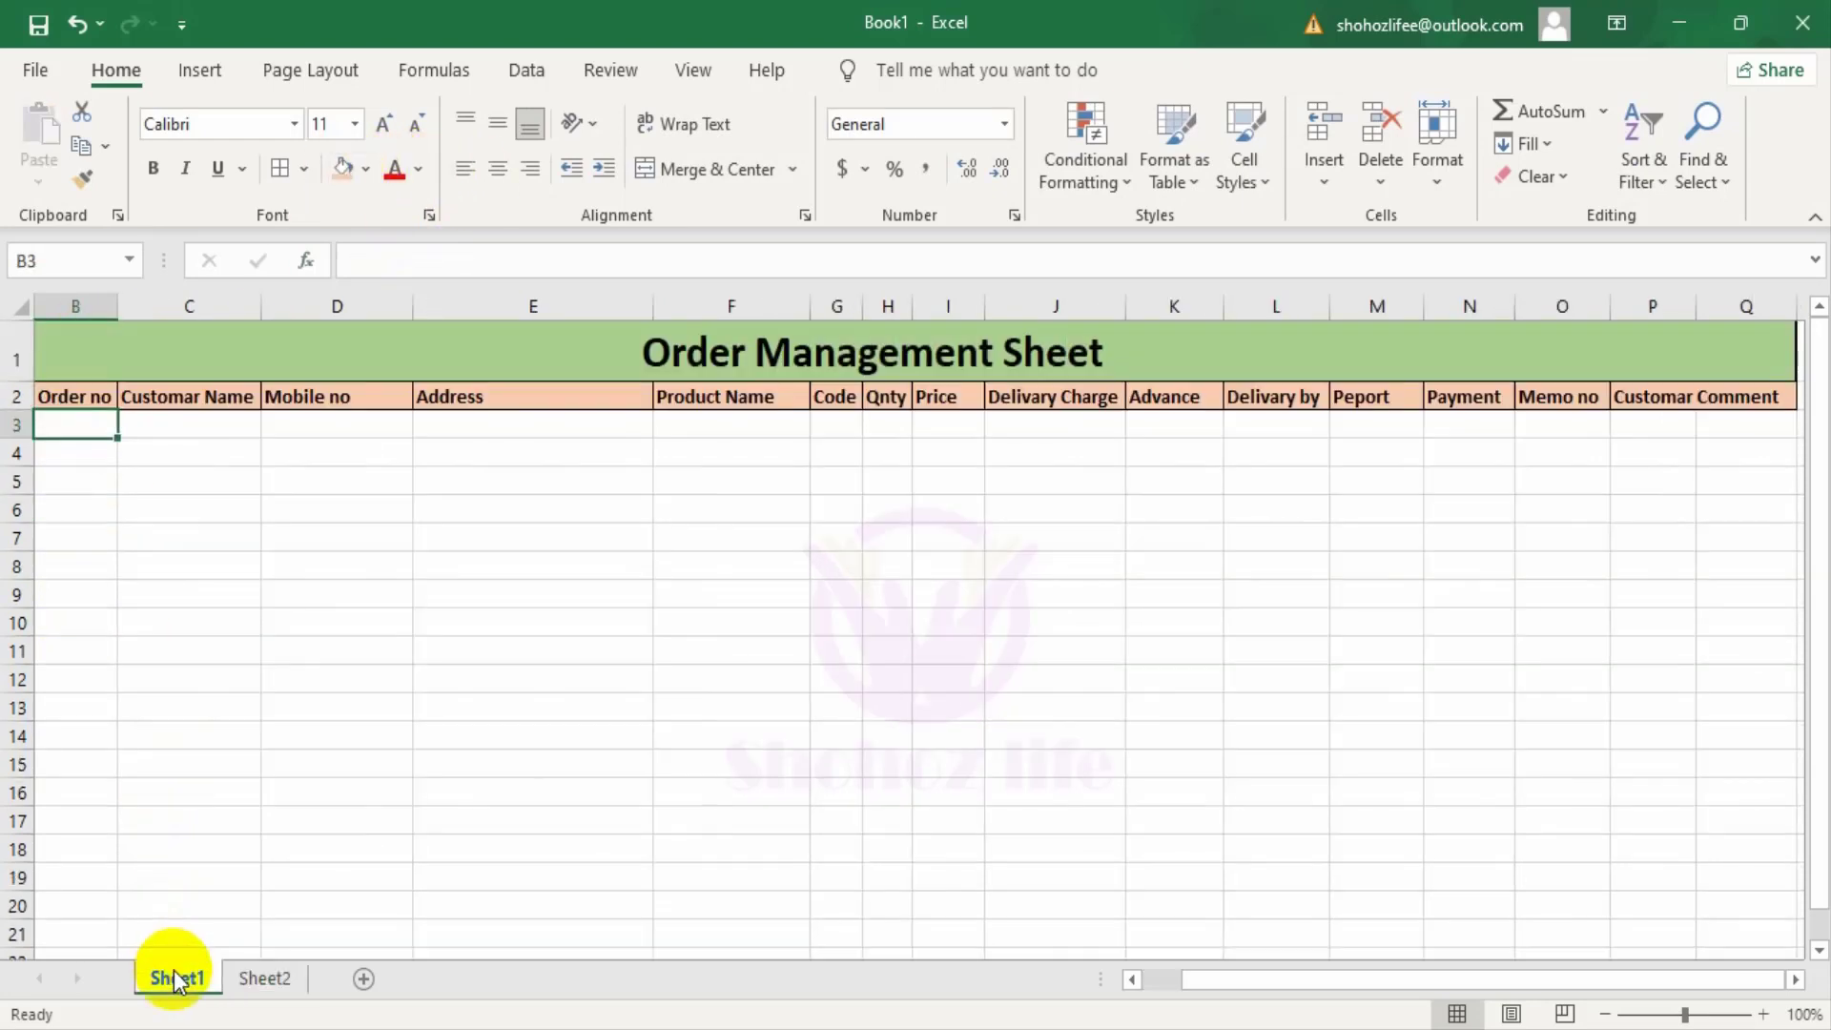
pyautogui.click(1370, 428)
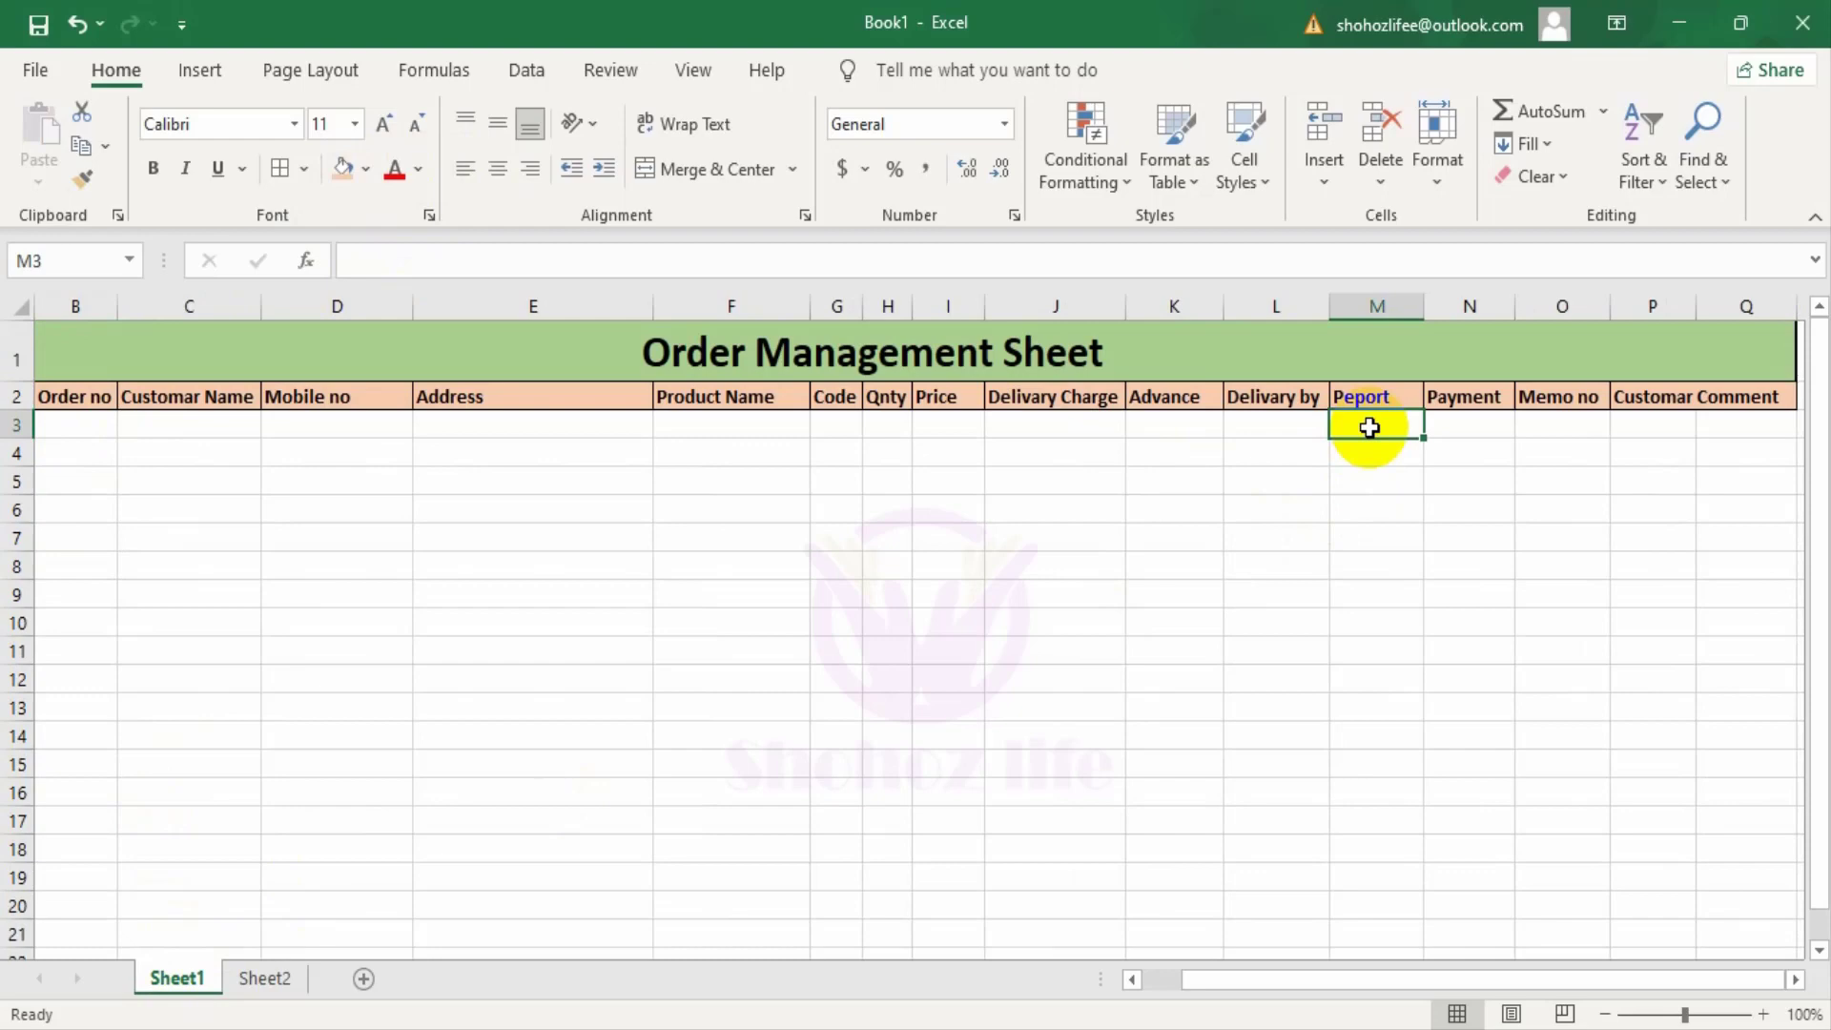
pyautogui.click(526, 70)
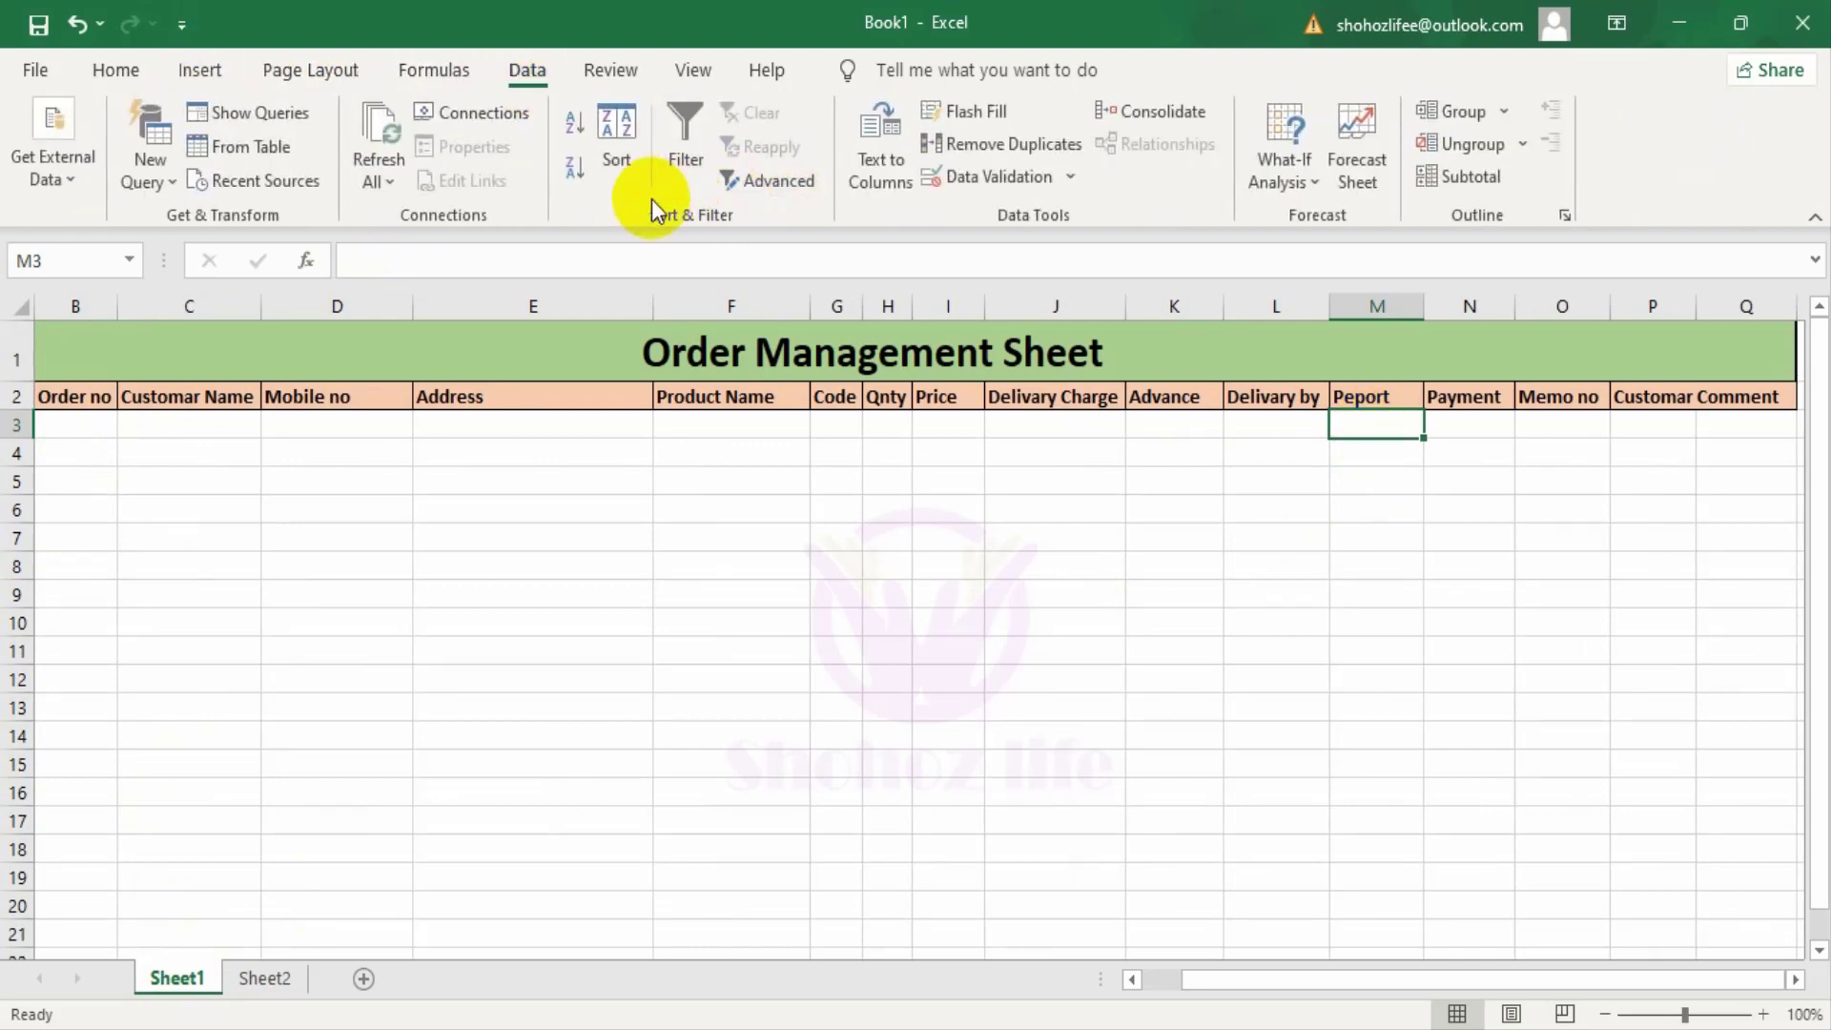
pyautogui.click(958, 180)
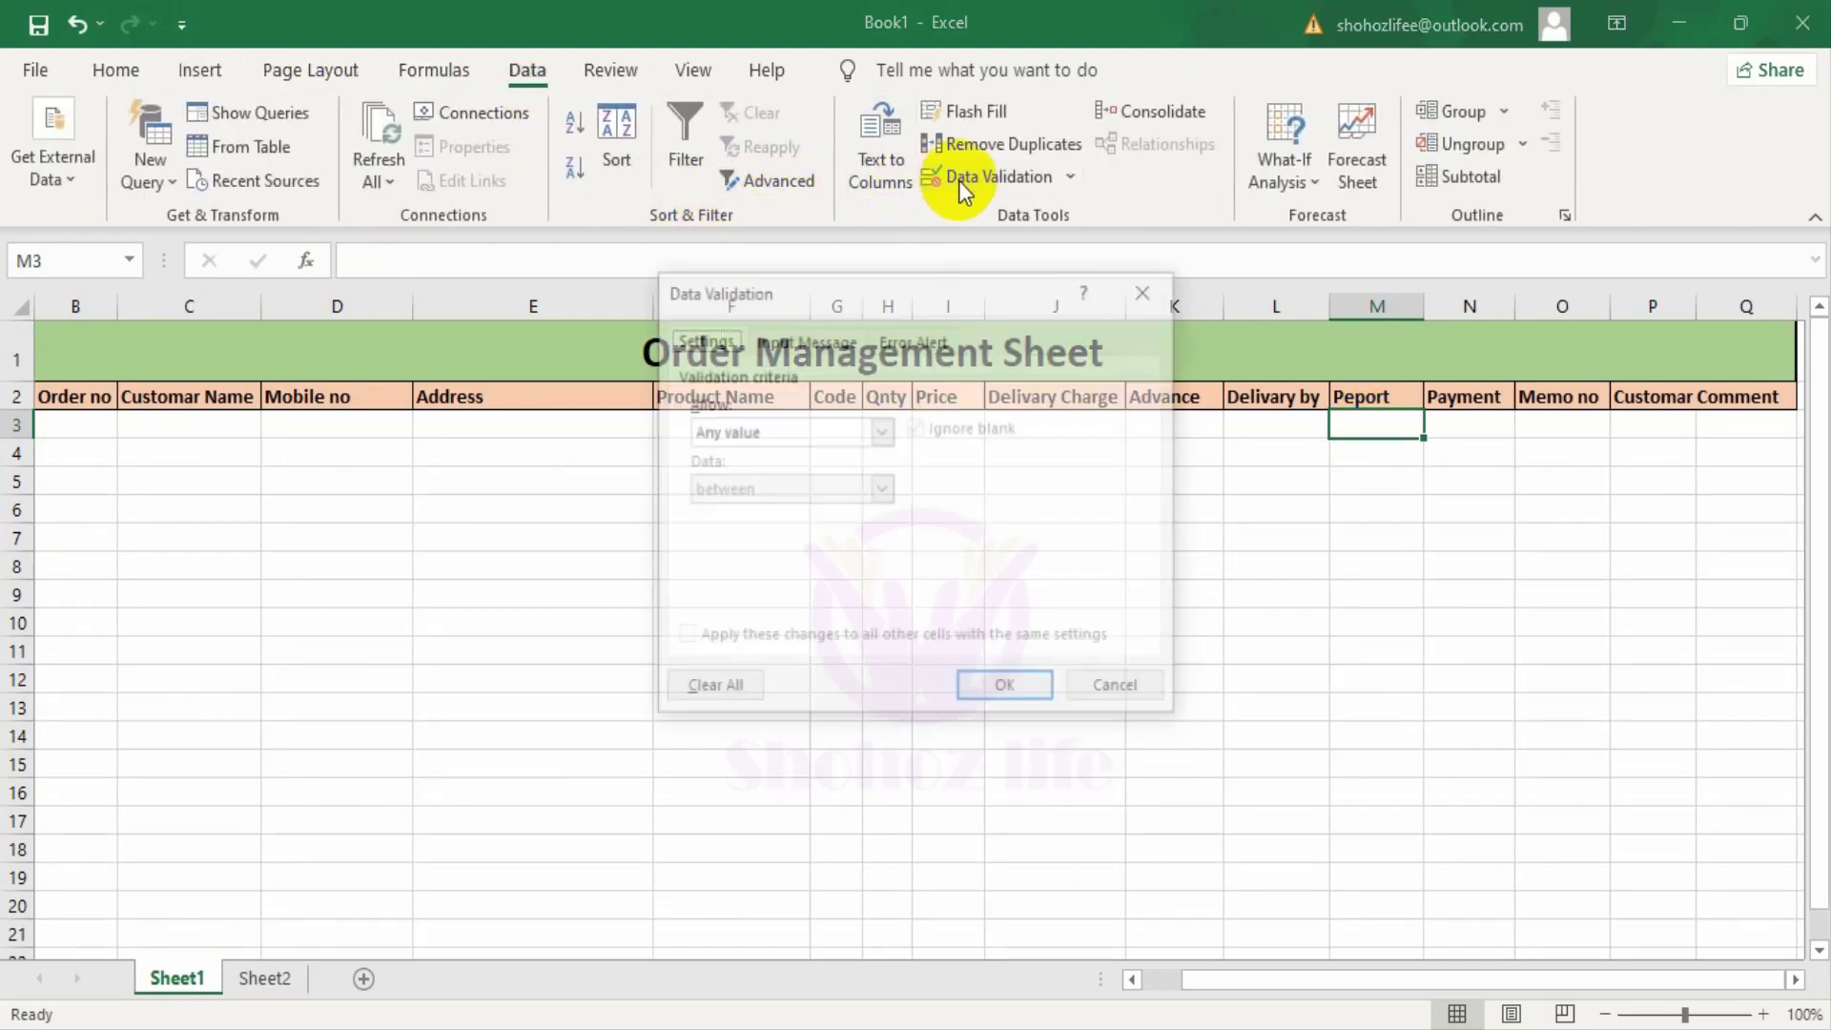
pyautogui.click(804, 339)
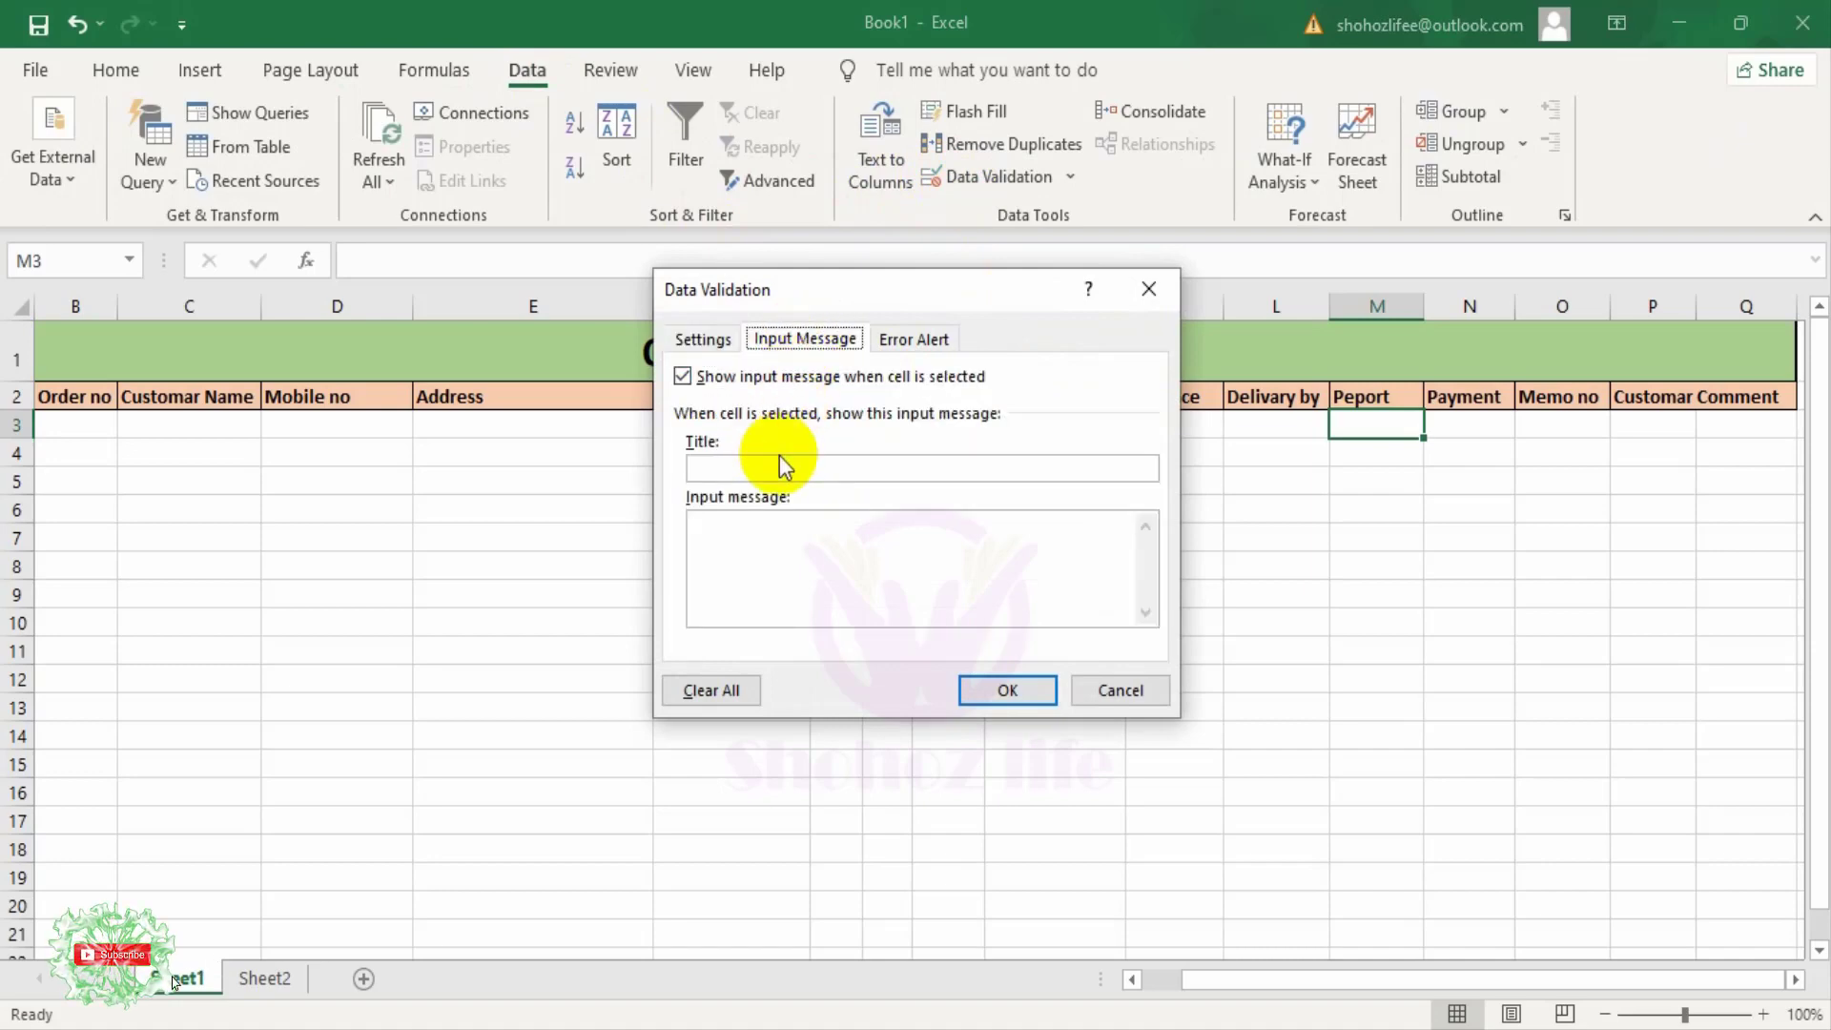
pyautogui.click(703, 341)
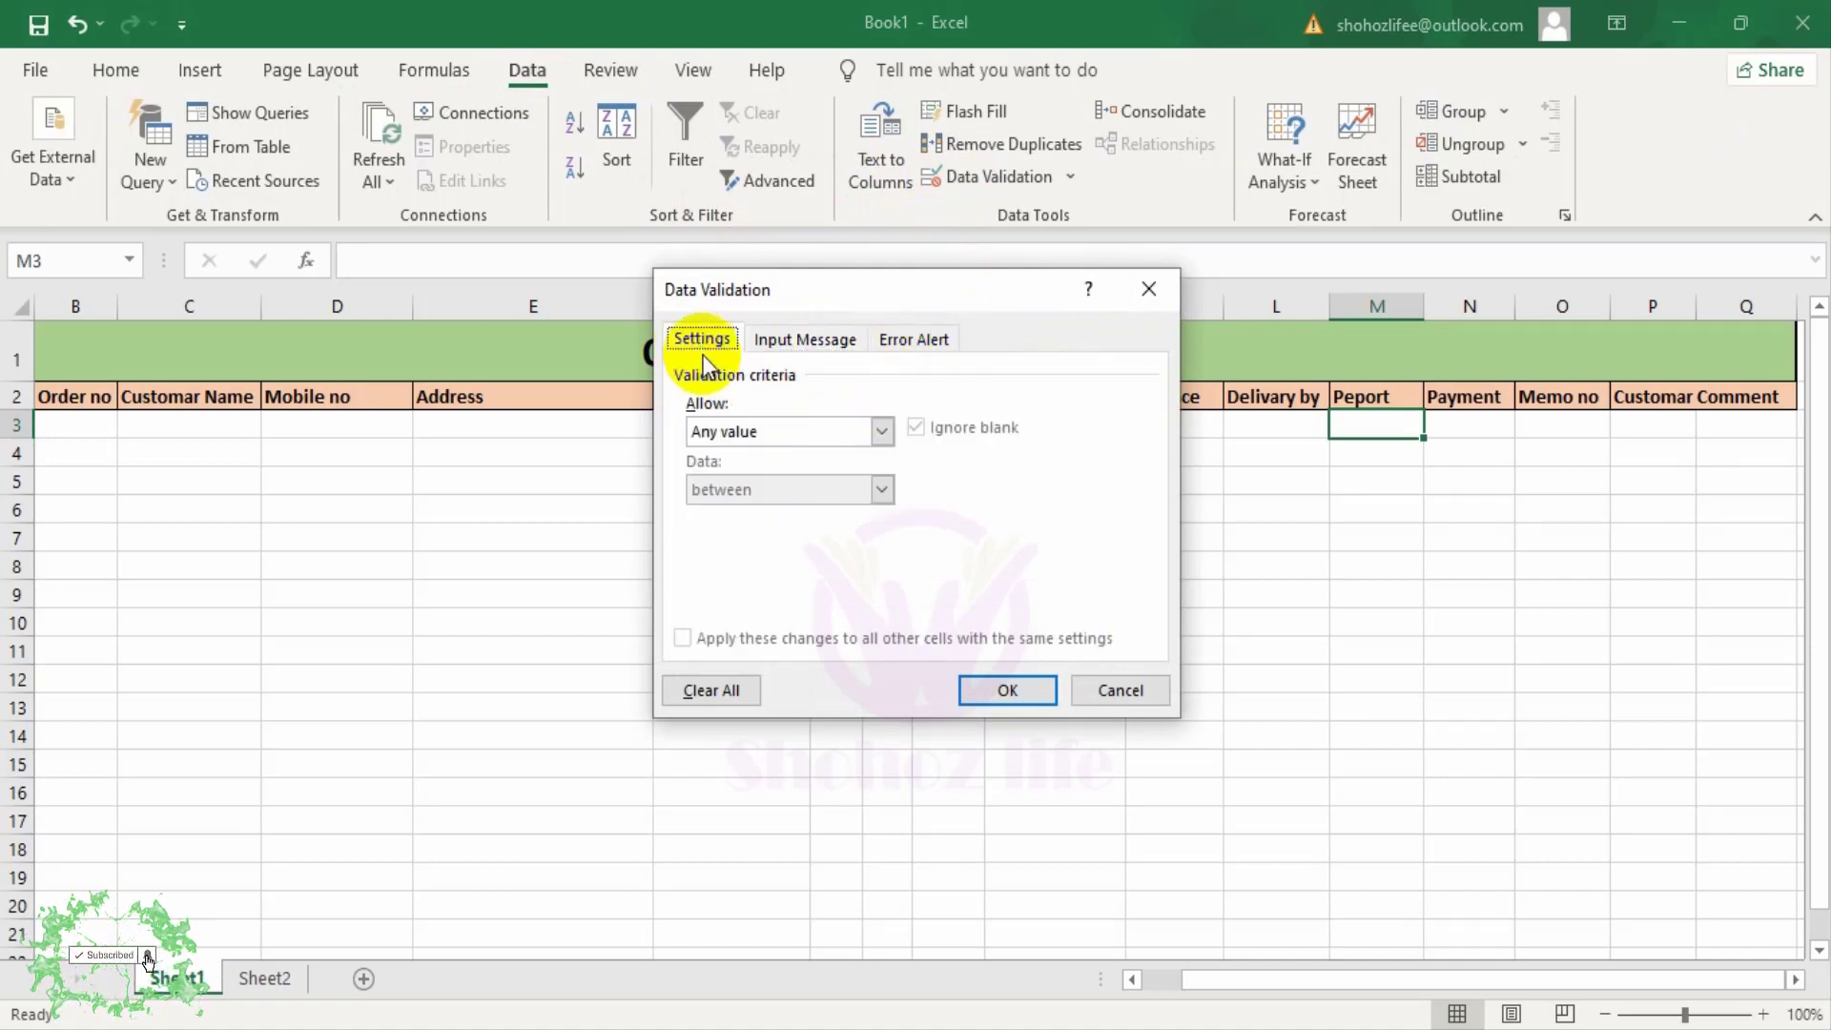
pyautogui.click(792, 340)
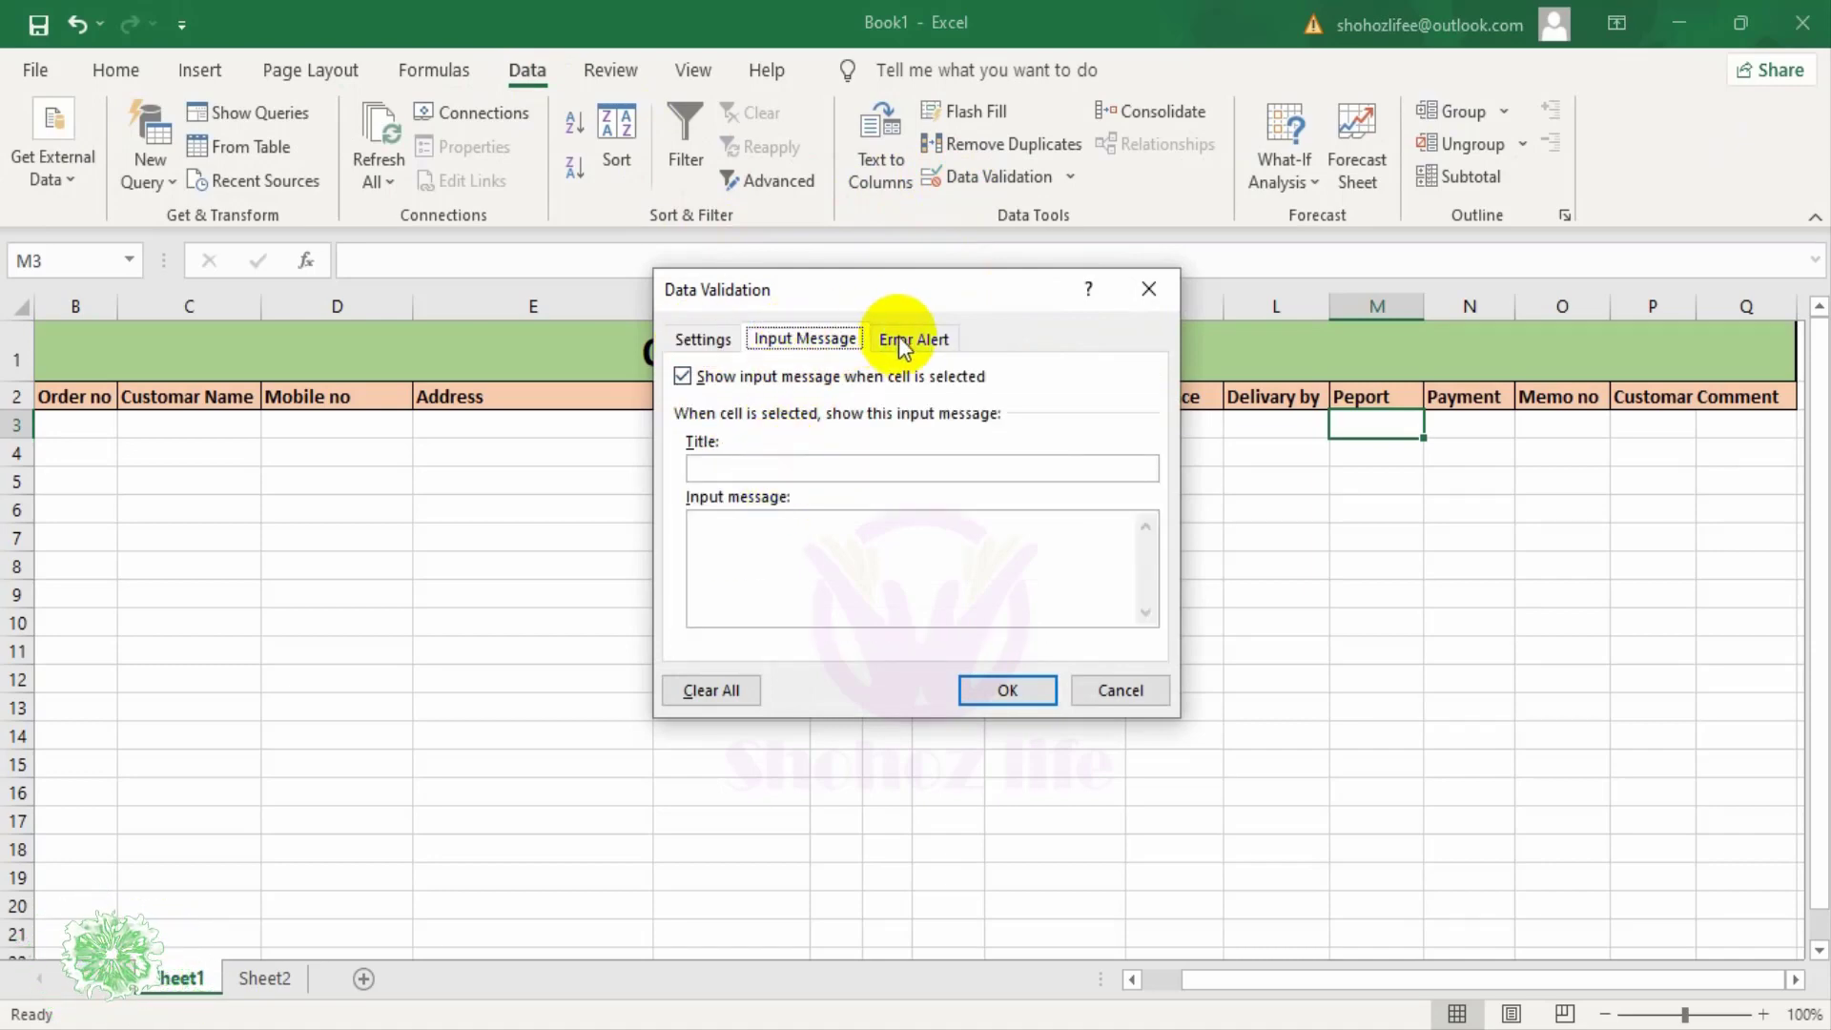
pyautogui.click(703, 340)
pyautogui.click(812, 432)
pyautogui.click(801, 512)
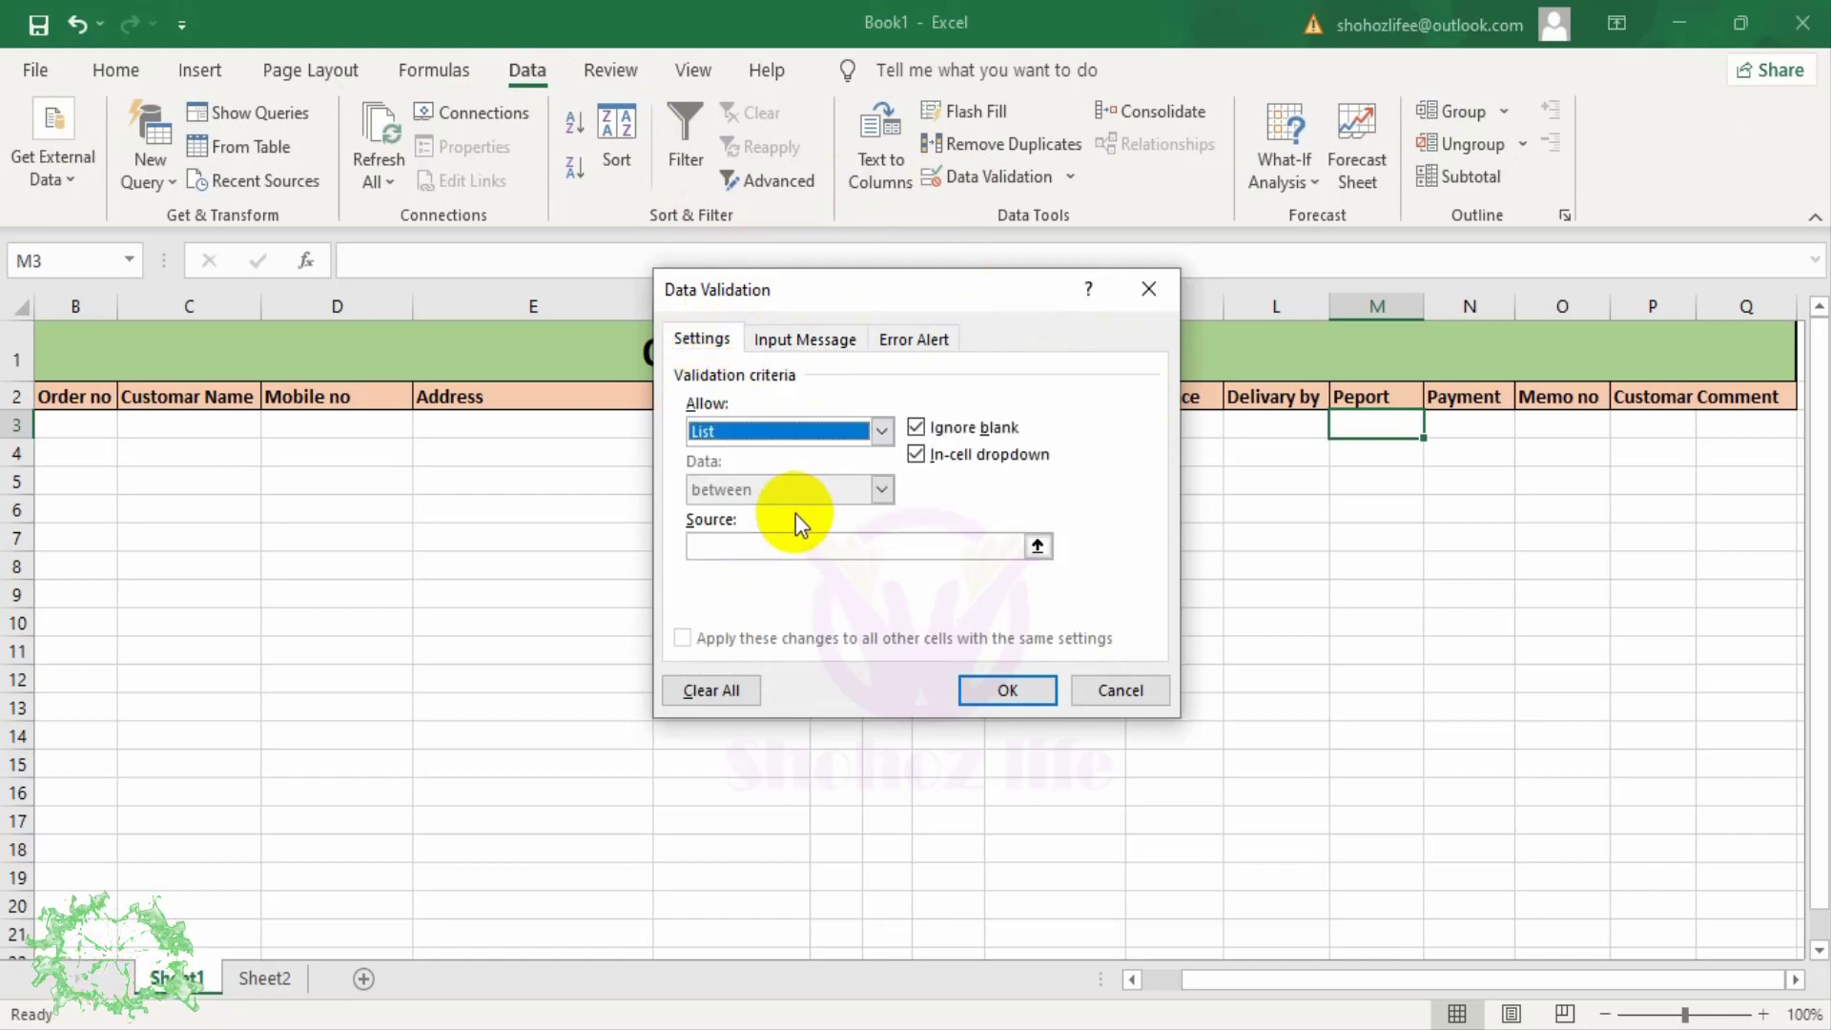
pyautogui.click(949, 546)
# Step: Set the list source to =Sheet2!$A$2:$A$7, confirm, and fill the dropdown down to M21
pyautogui.click(1036, 546)
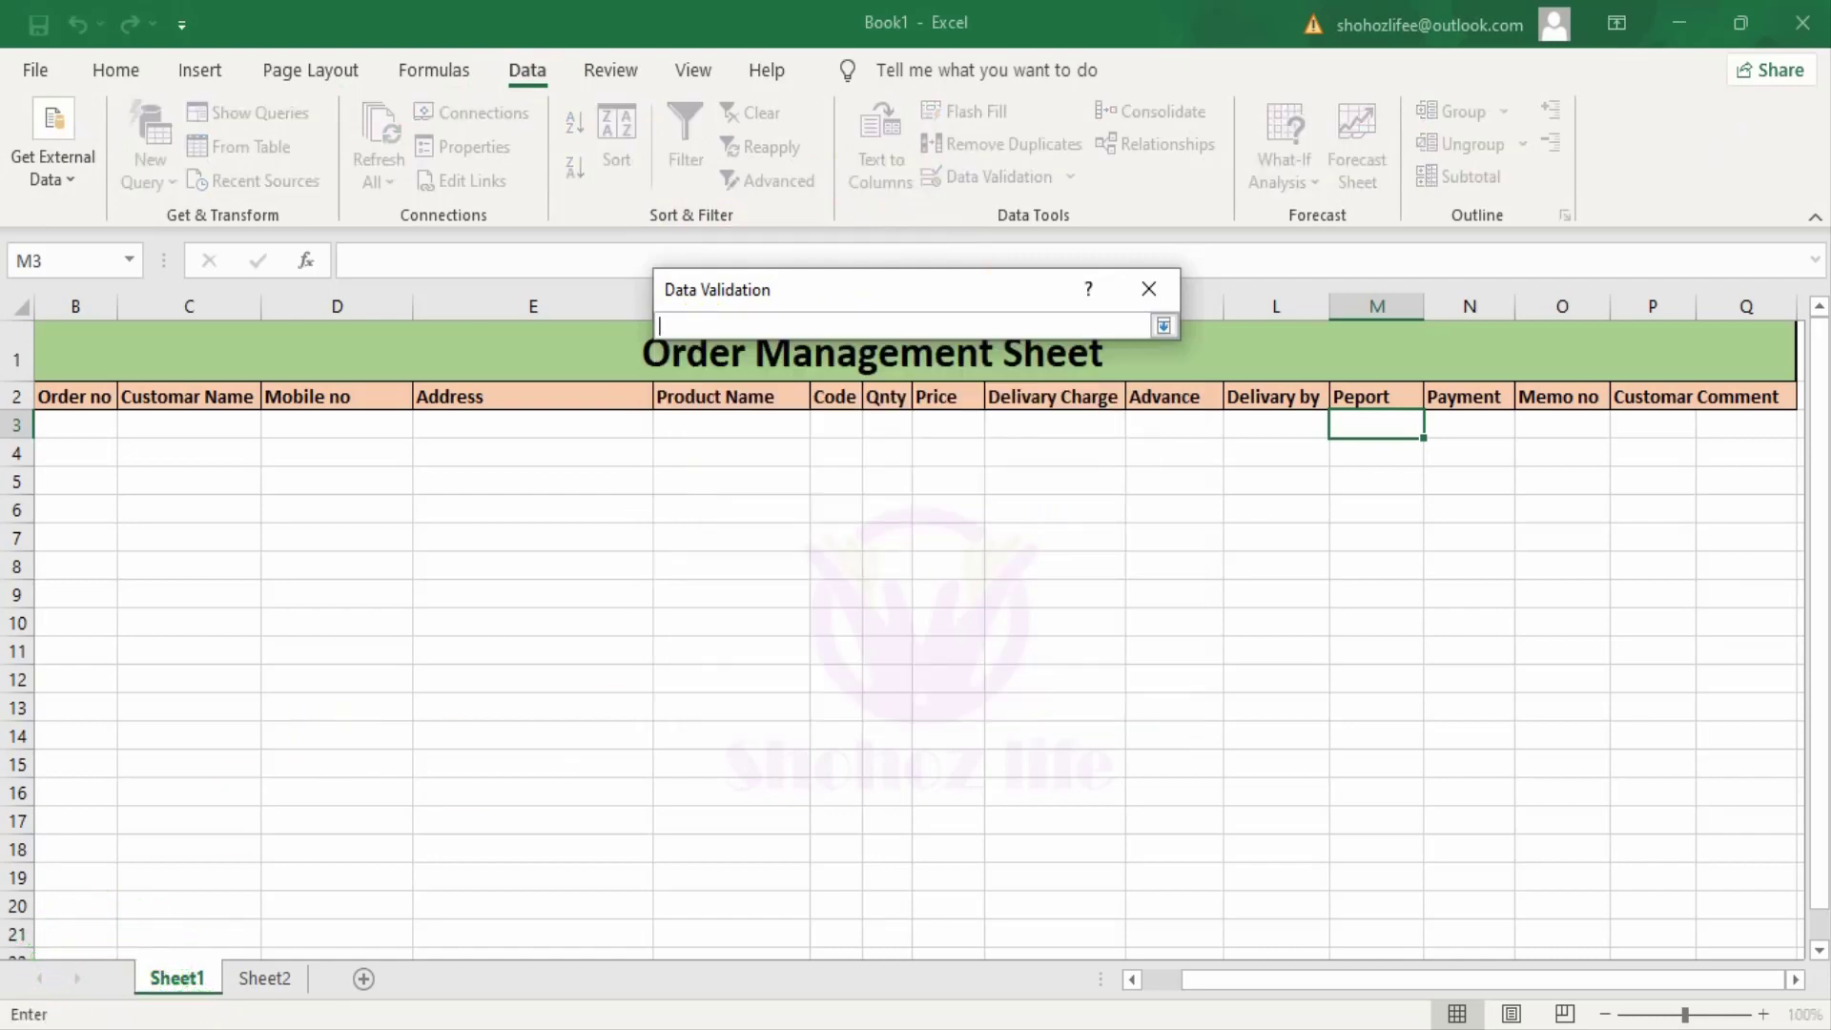
pyautogui.click(259, 978)
pyautogui.click(78, 367)
pyautogui.moveTo(78, 367); pyautogui.dragTo(73, 506)
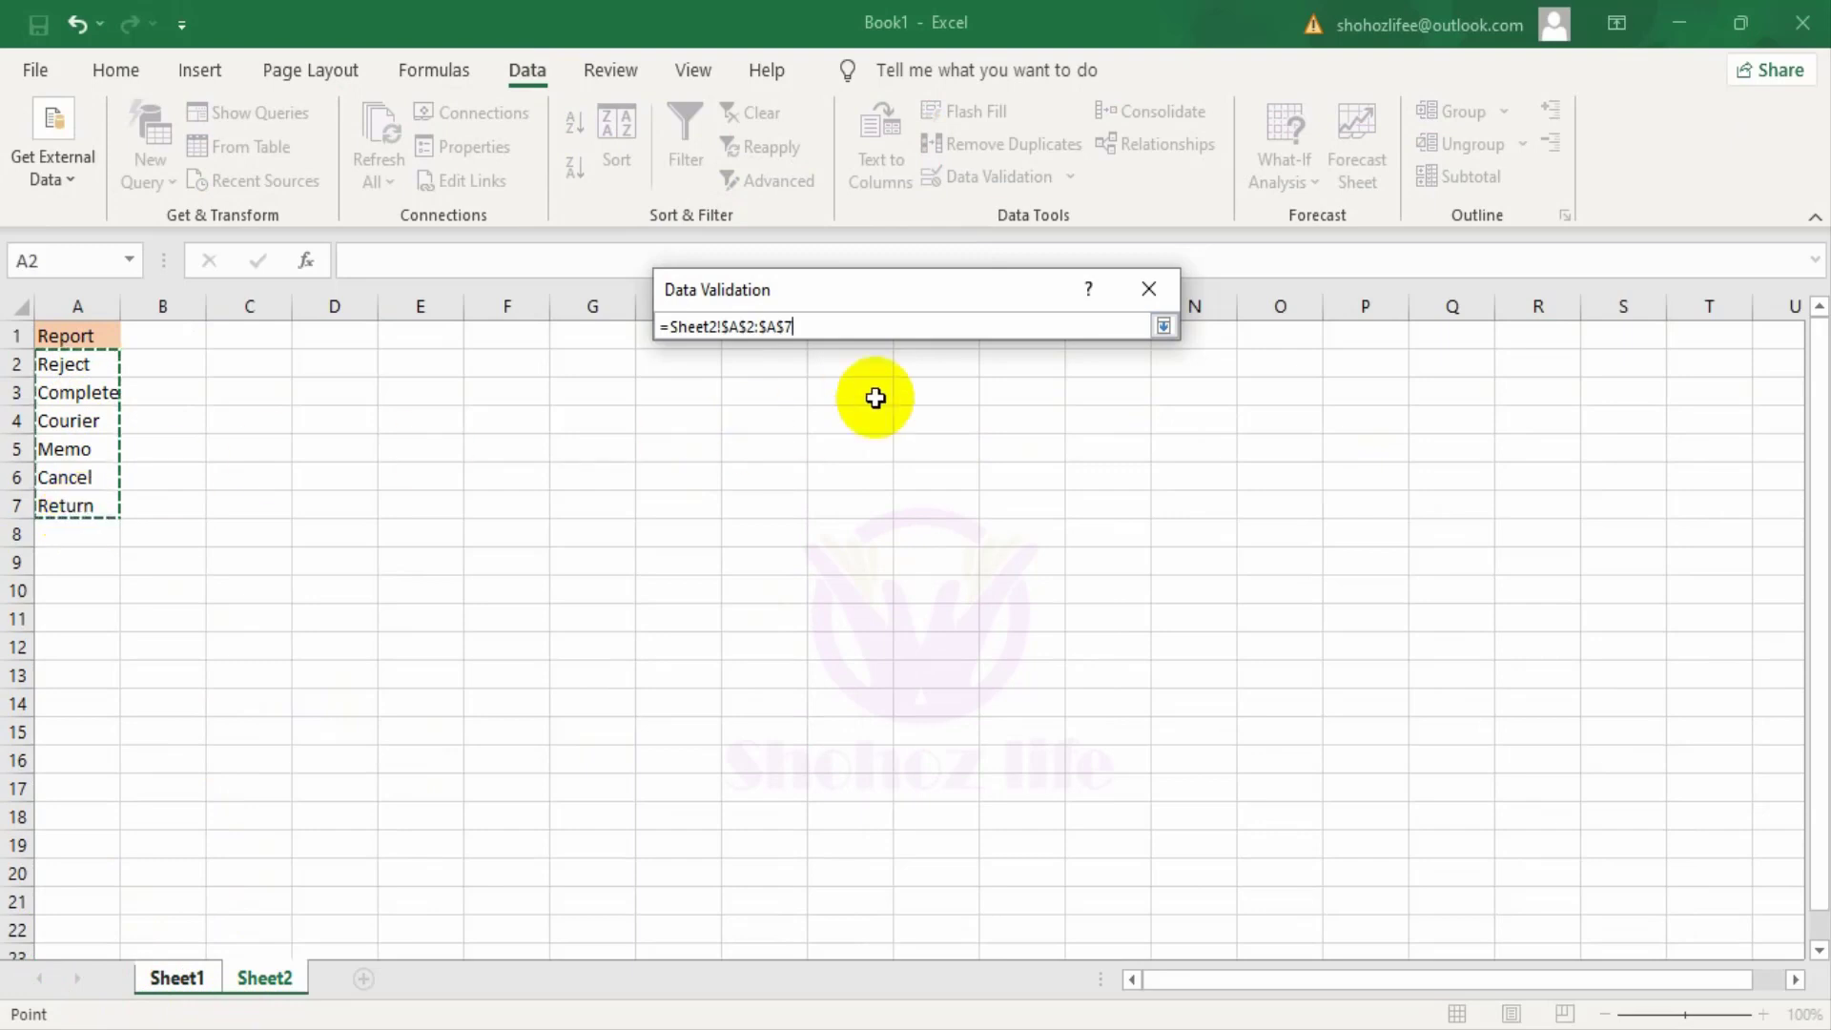
pyautogui.click(1163, 326)
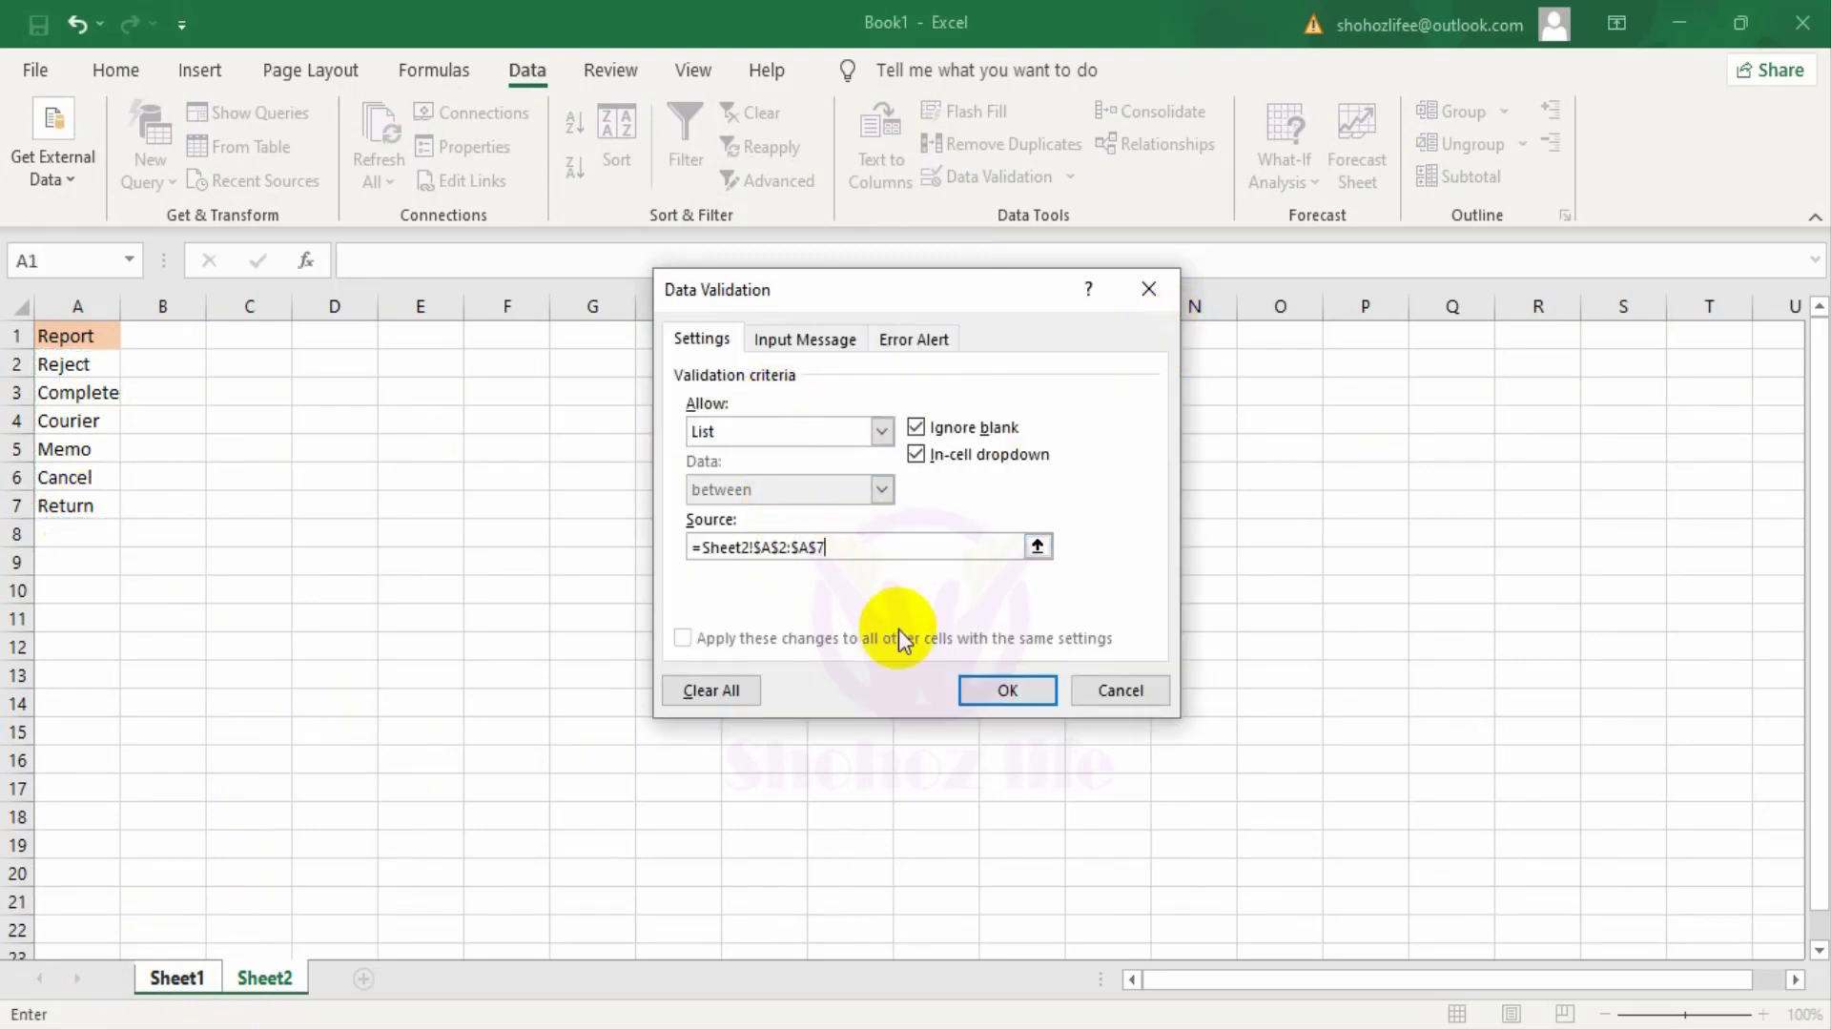
pyautogui.click(1007, 690)
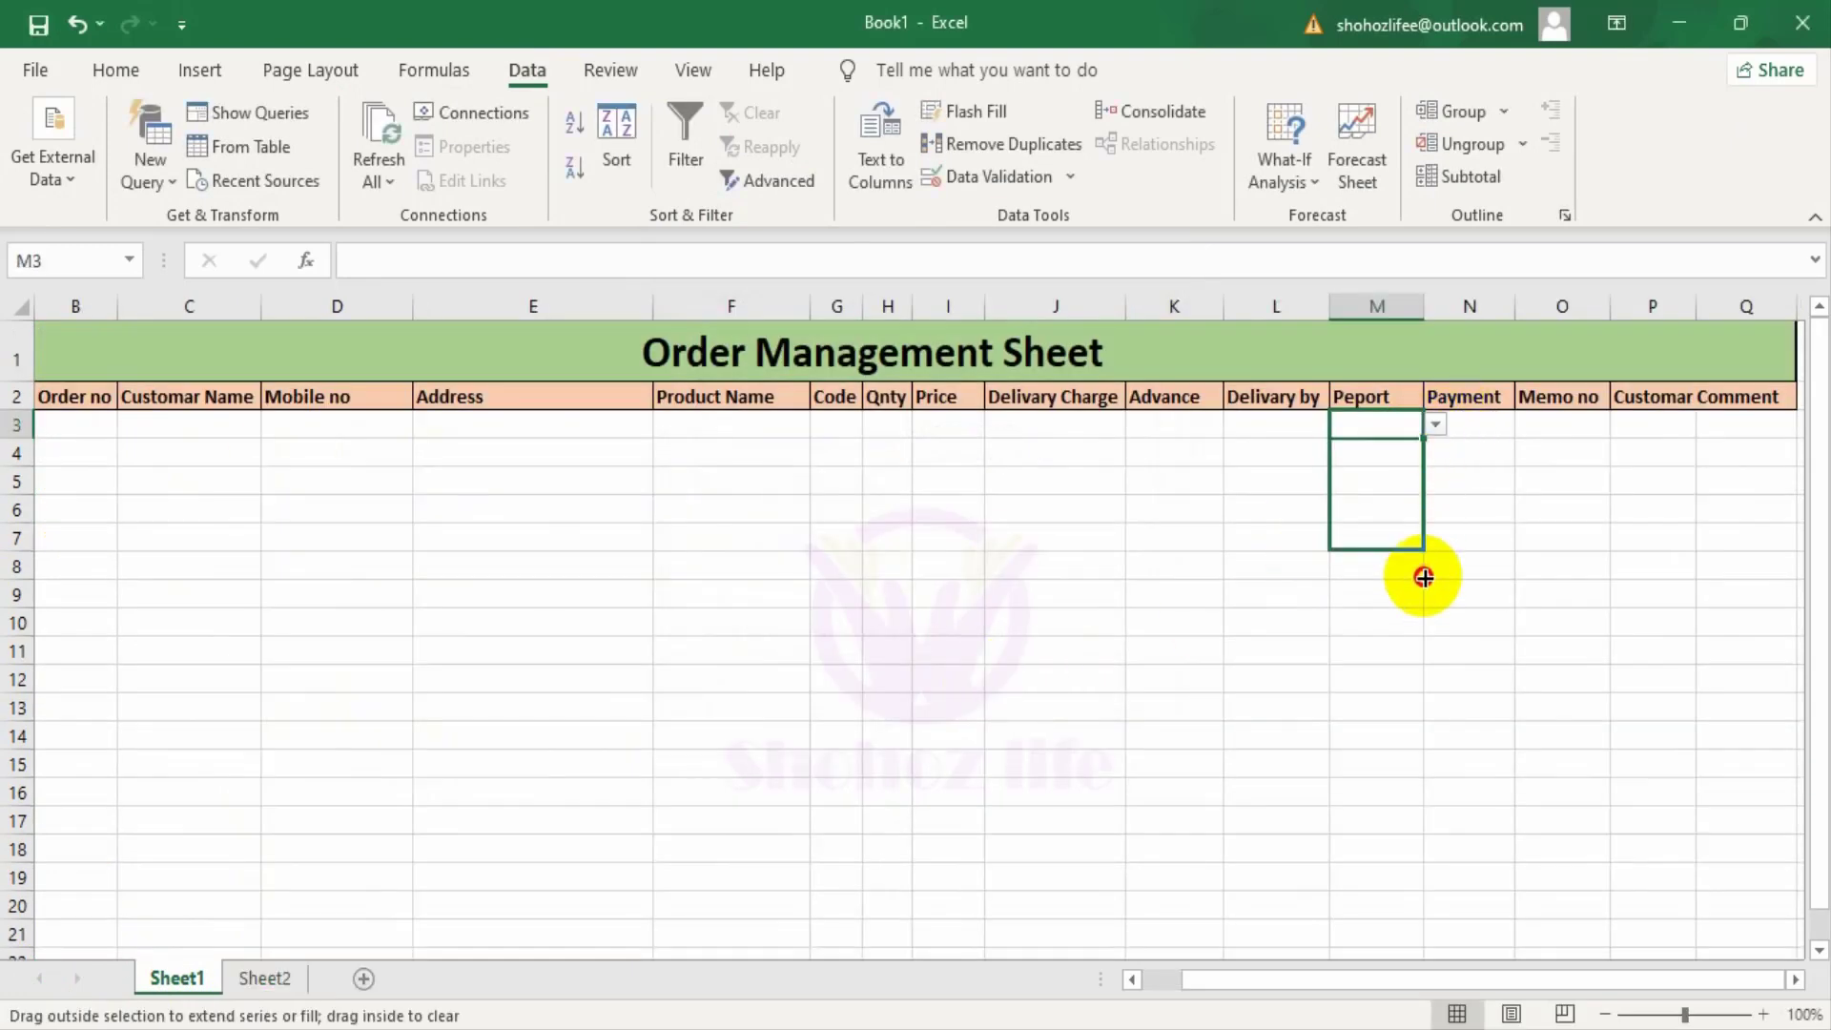
pyautogui.moveTo(1423, 436); pyautogui.dragTo(1421, 934)
pyautogui.click(1395, 427)
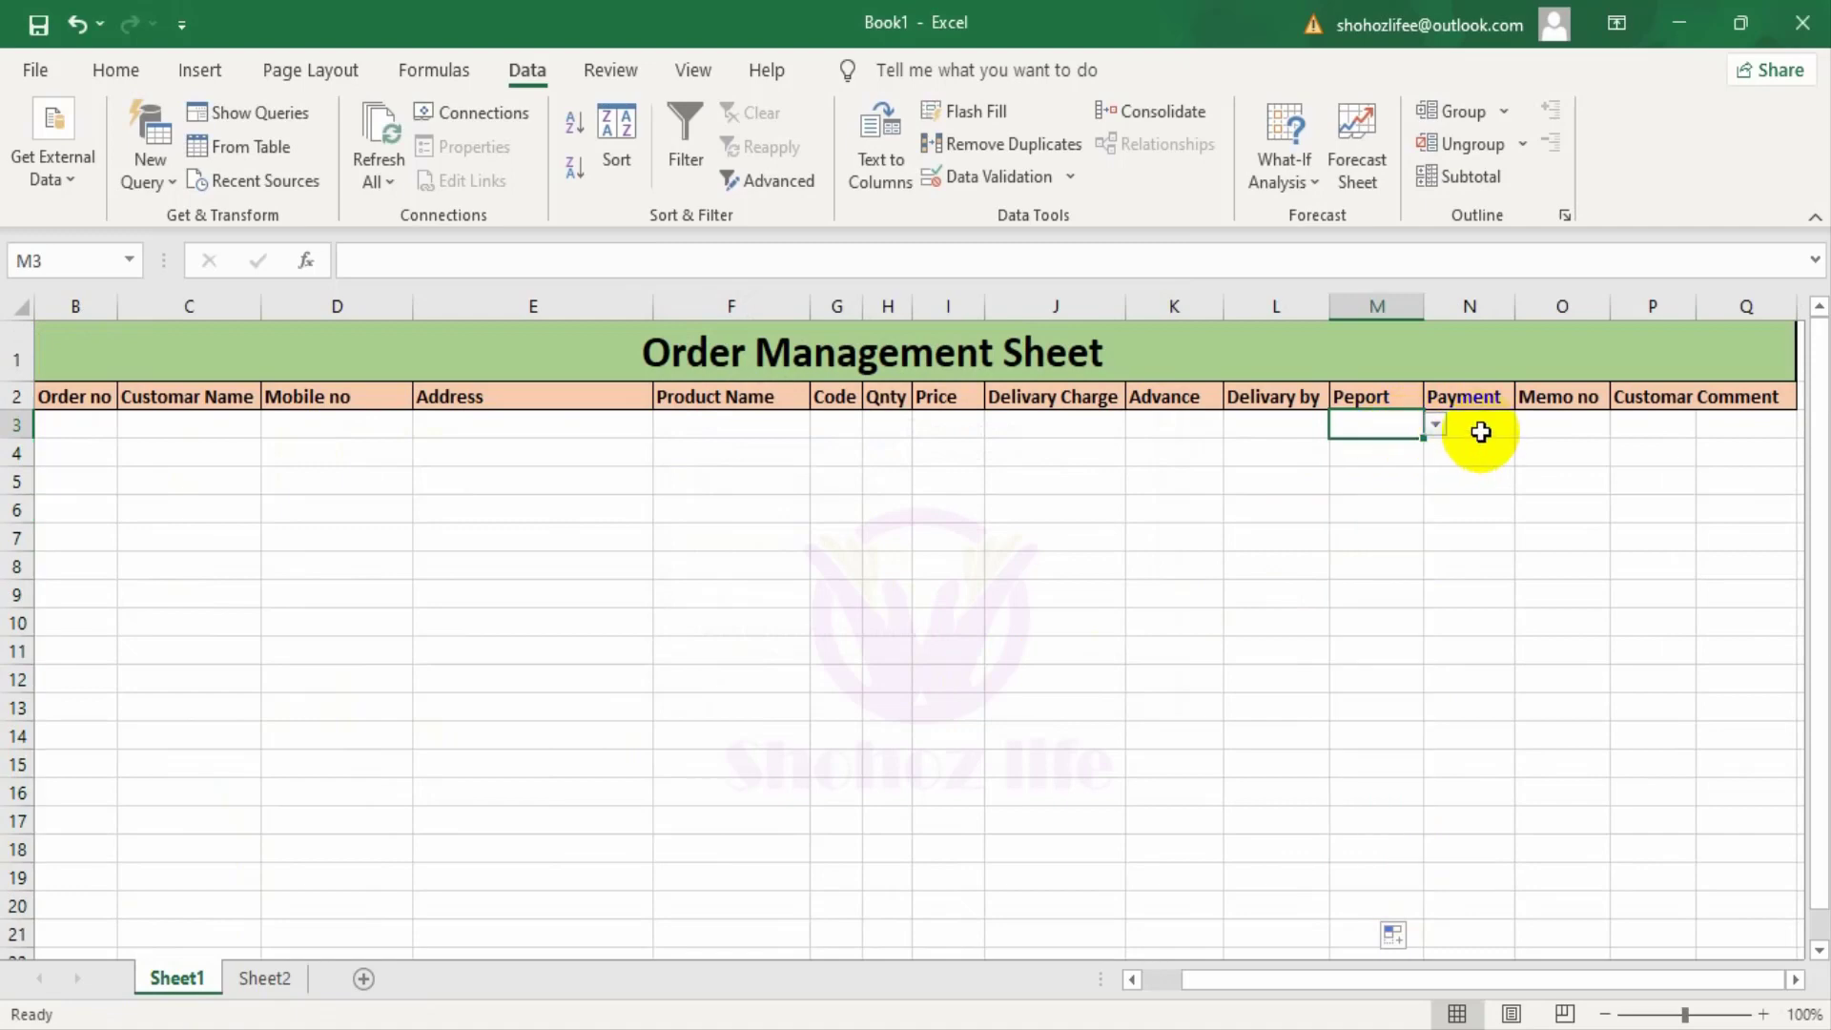
# Step: Enter the date 11-Nov-21 in A3 under Date
pyautogui.click(105, 429)
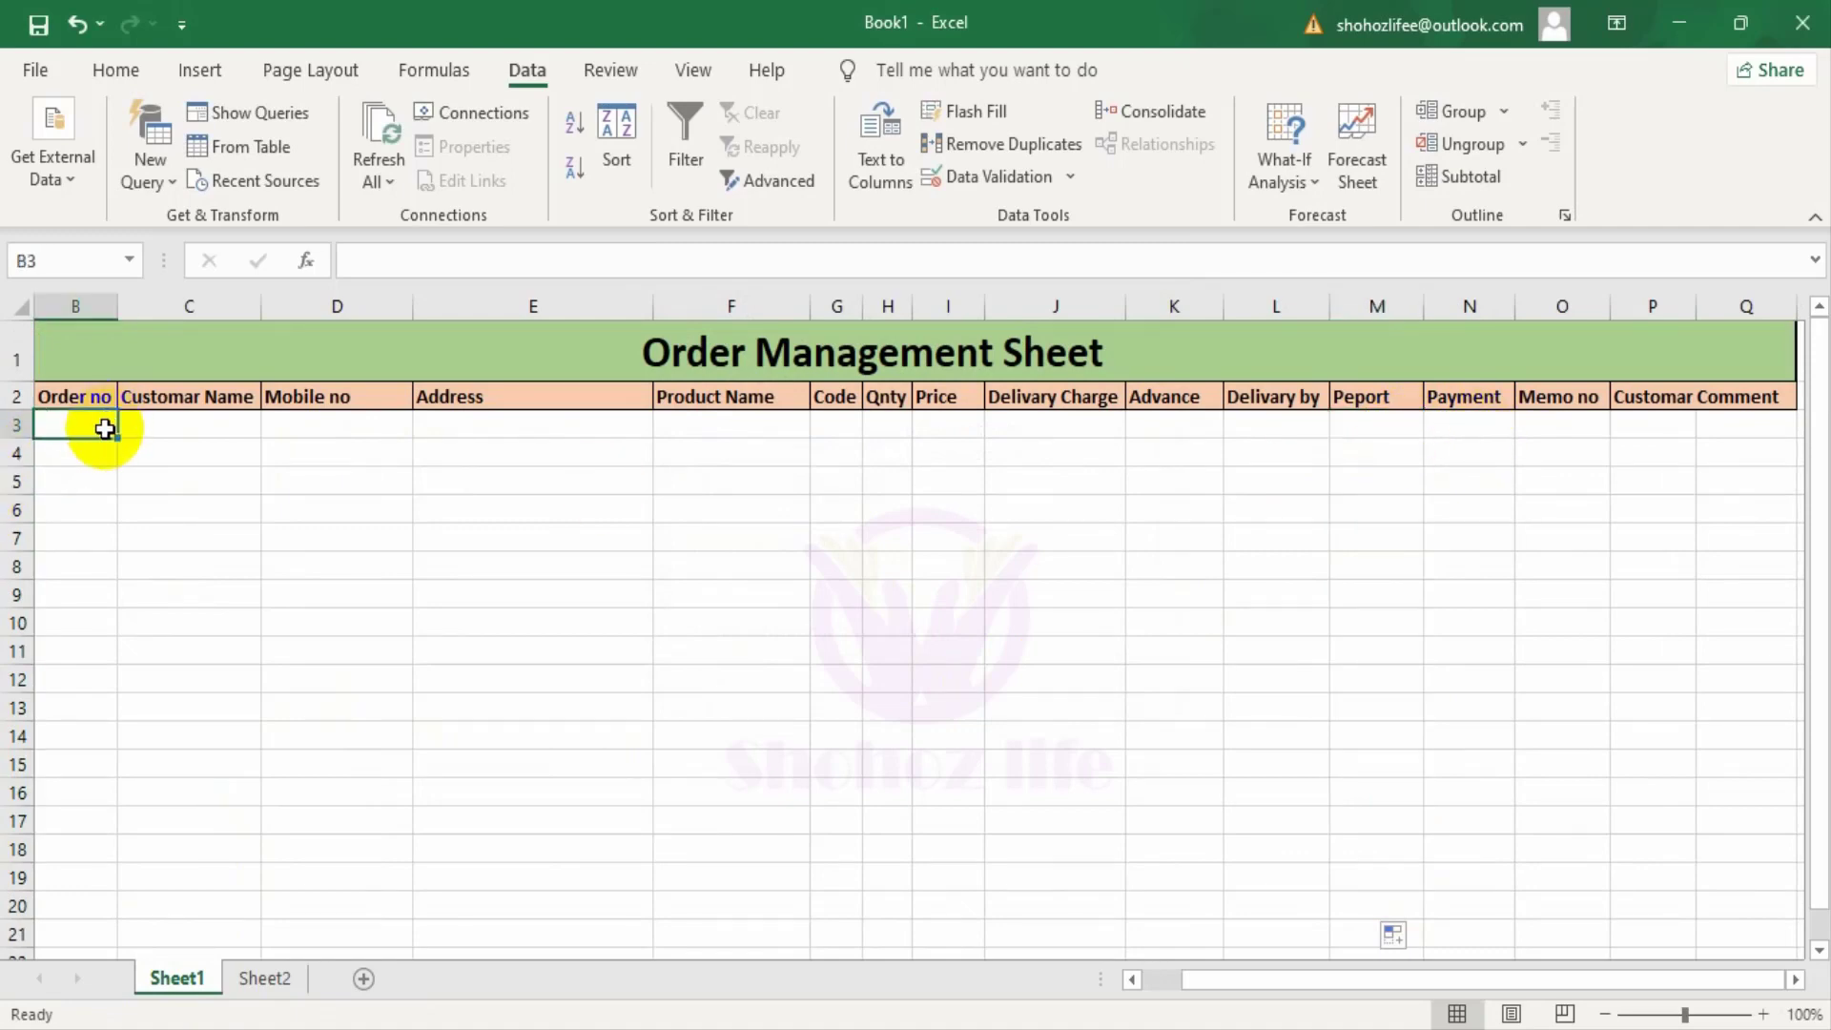
pyautogui.moveTo(1236, 980); pyautogui.dragTo(1198, 980)
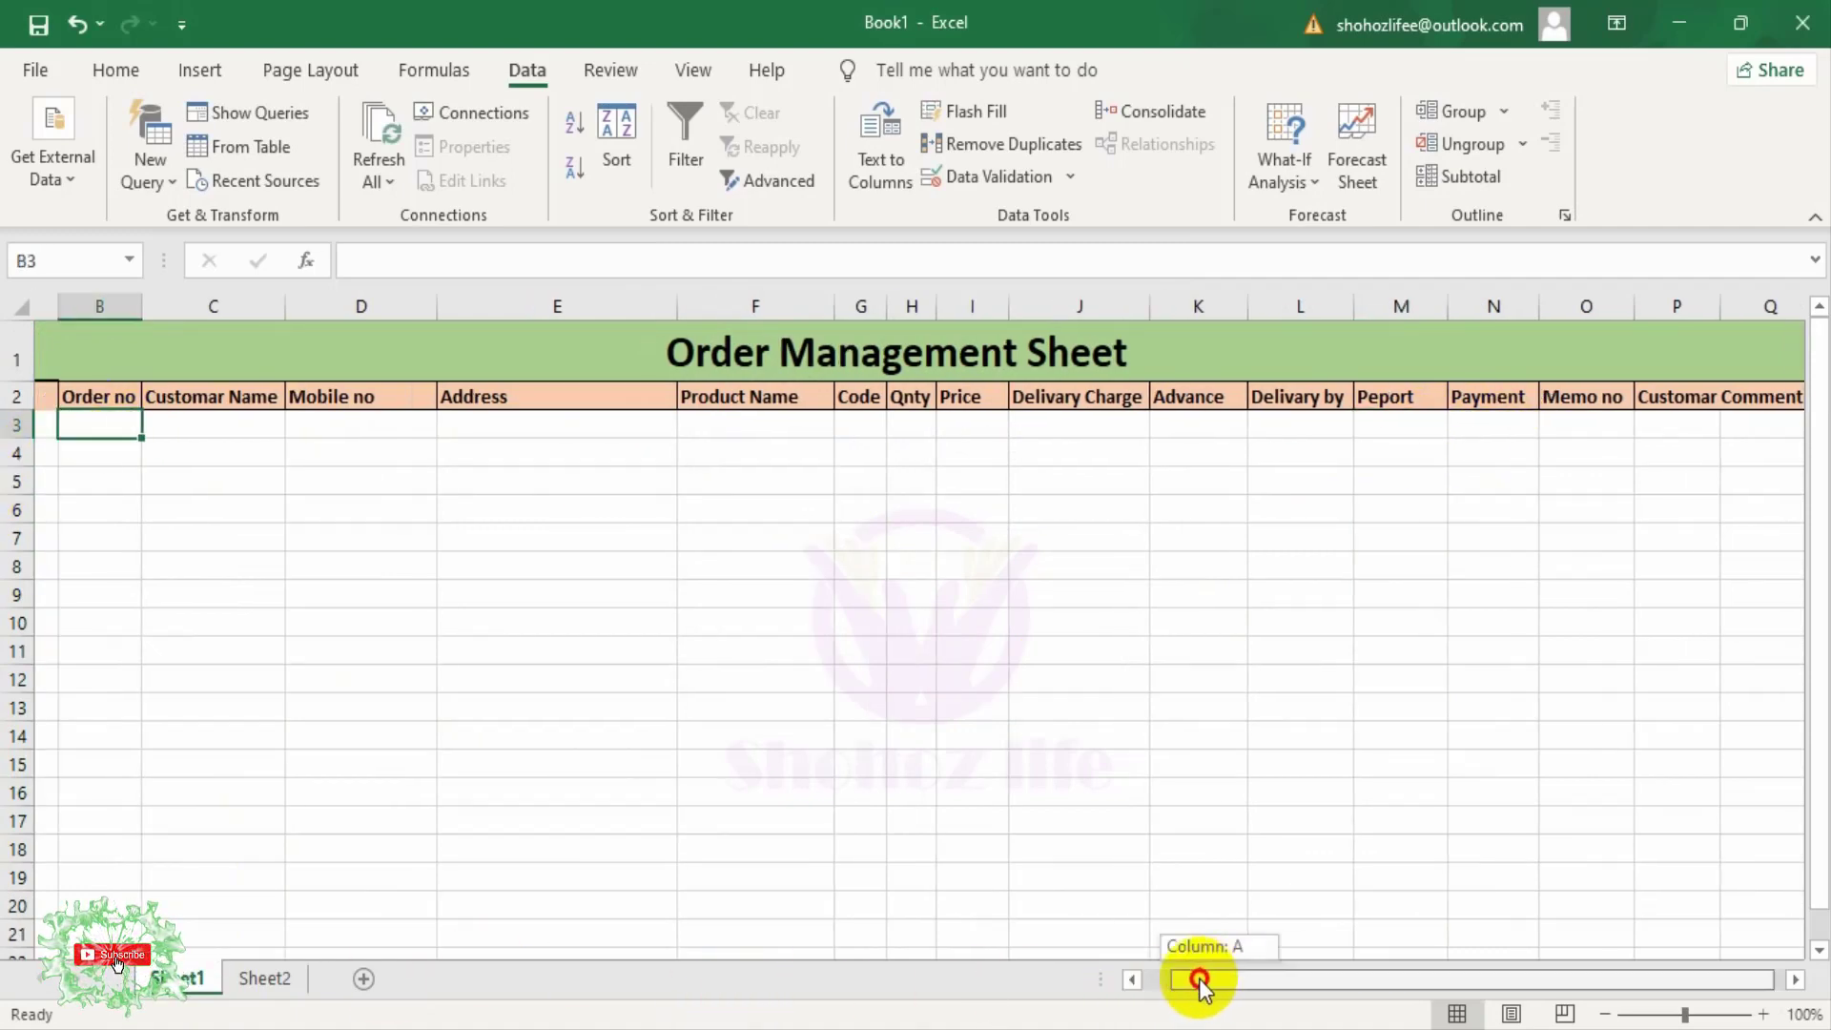
pyautogui.click(70, 429)
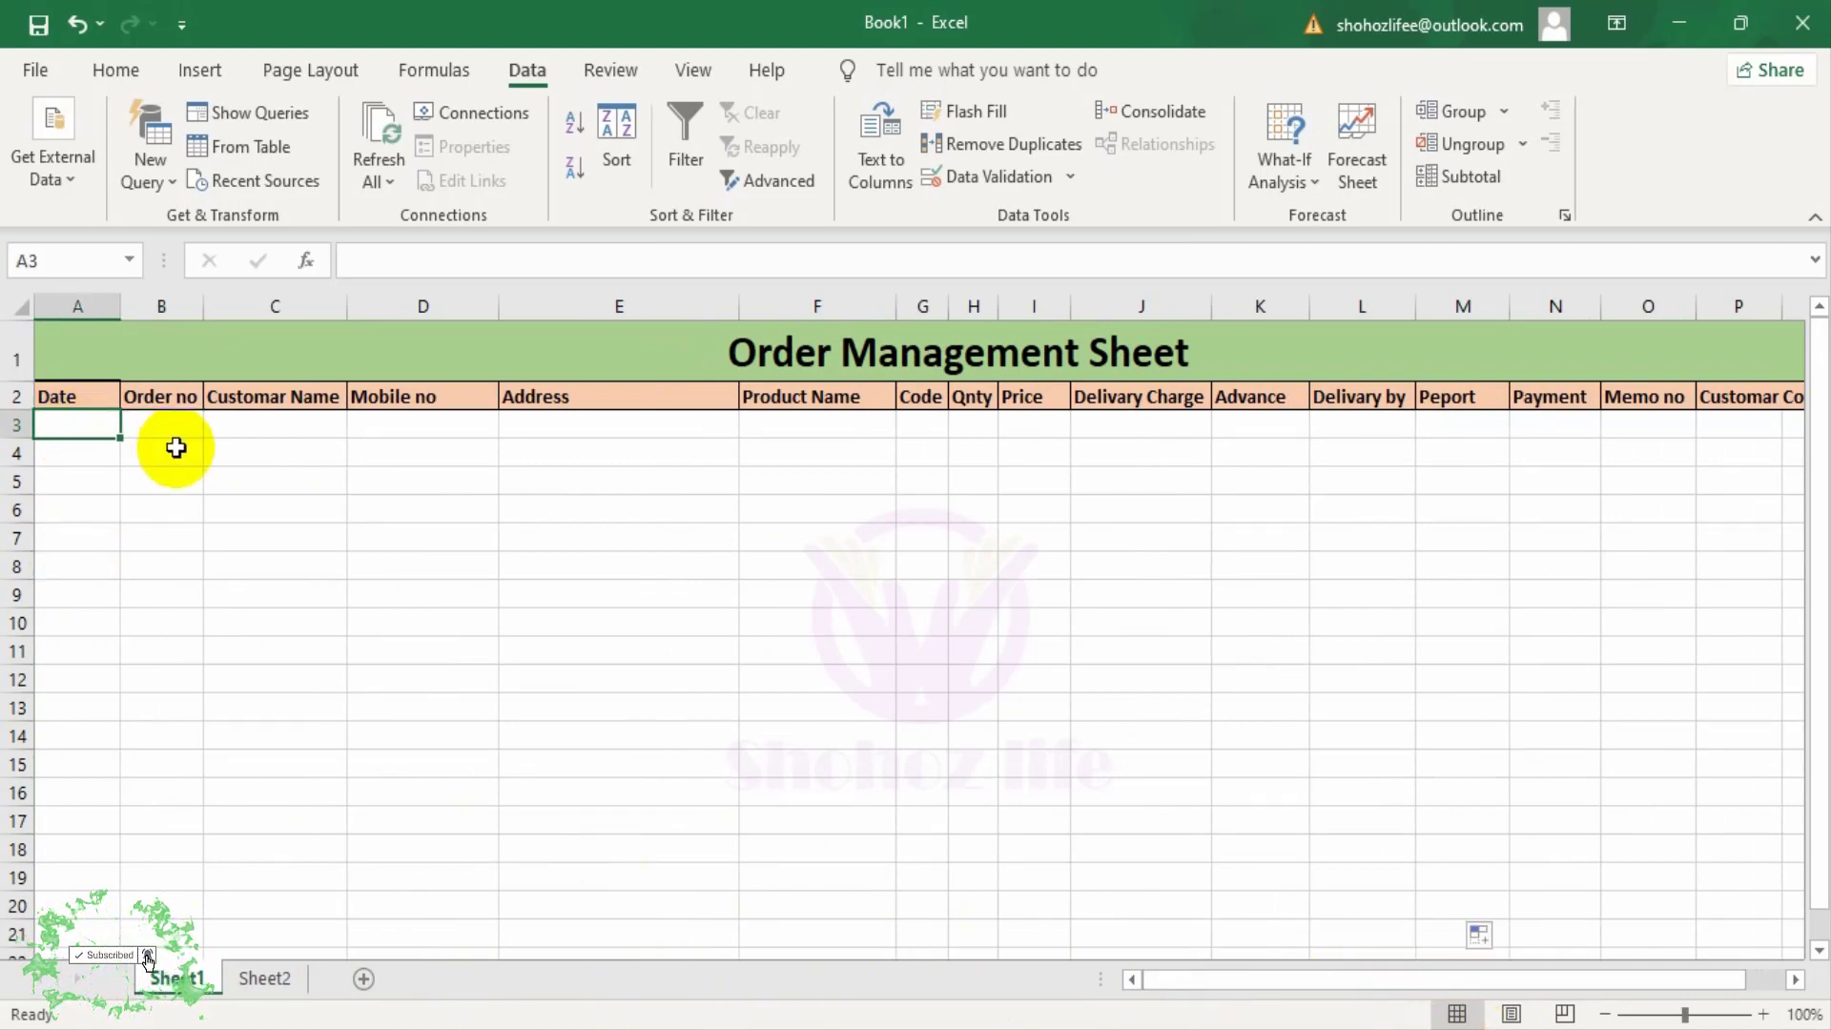
pyautogui.write('11')
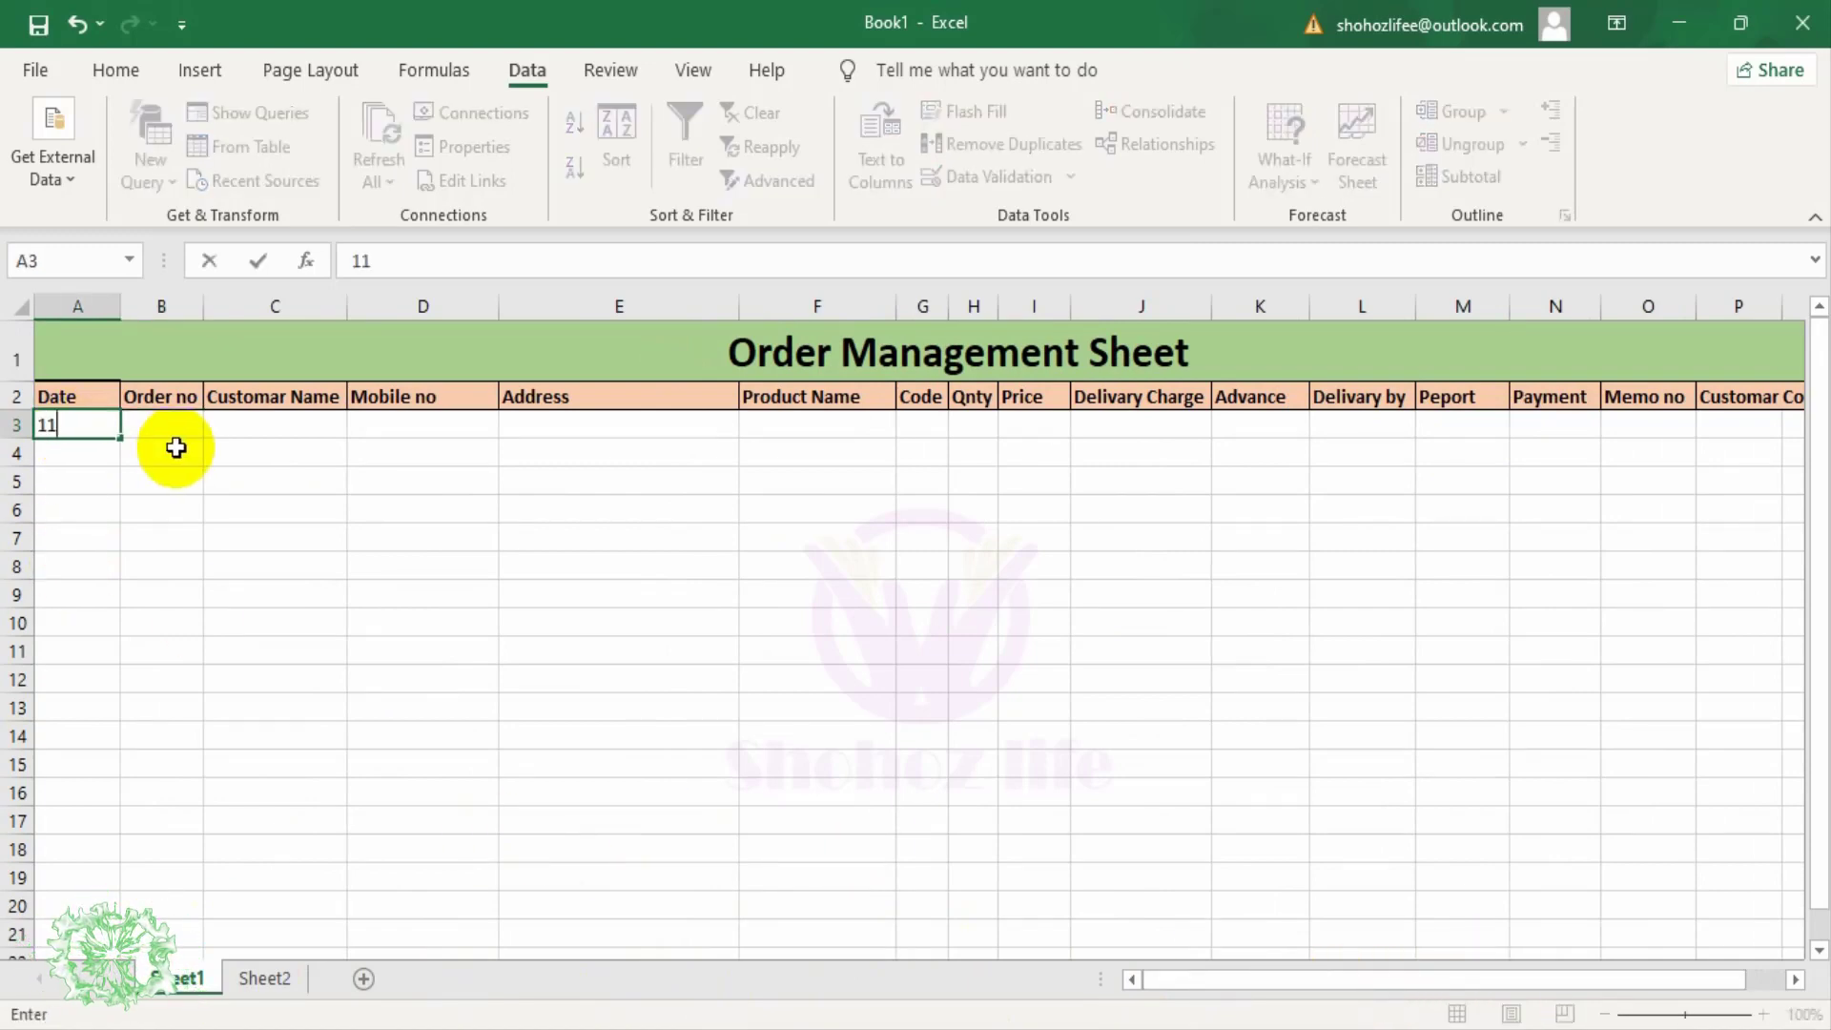
pyautogui.write('-')
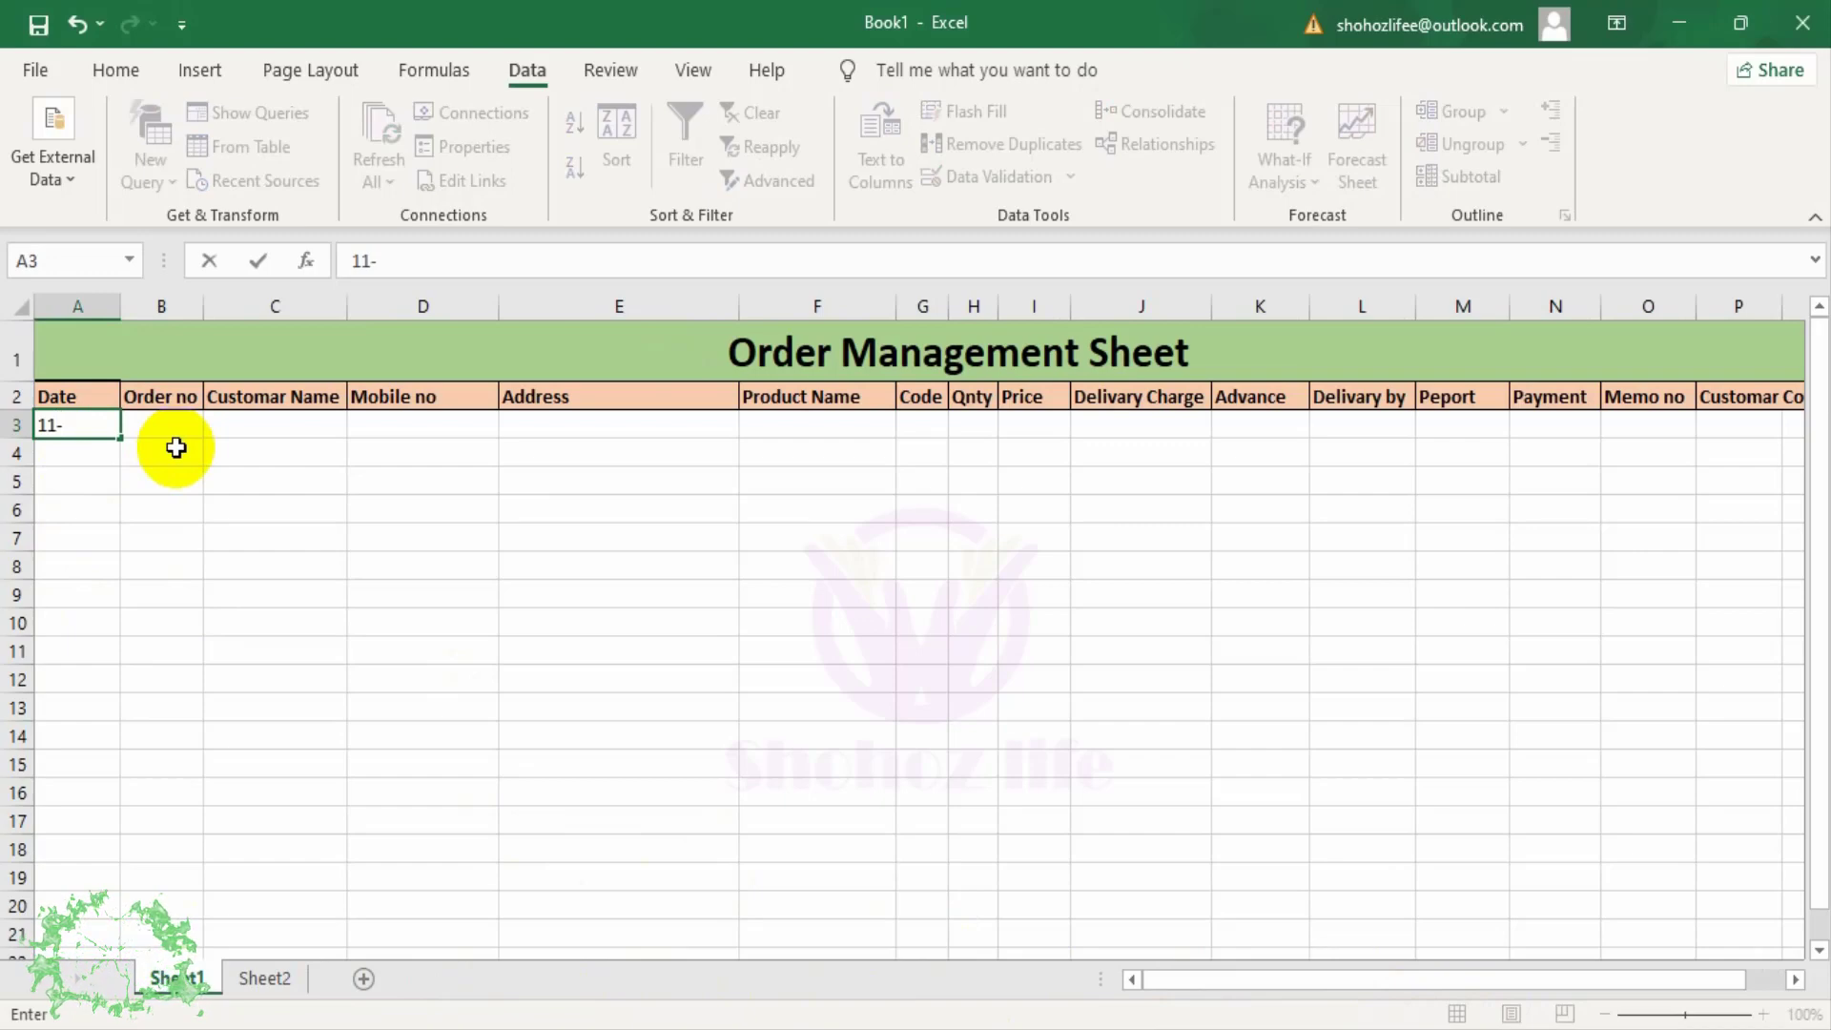
pyautogui.write('Nov-2021')
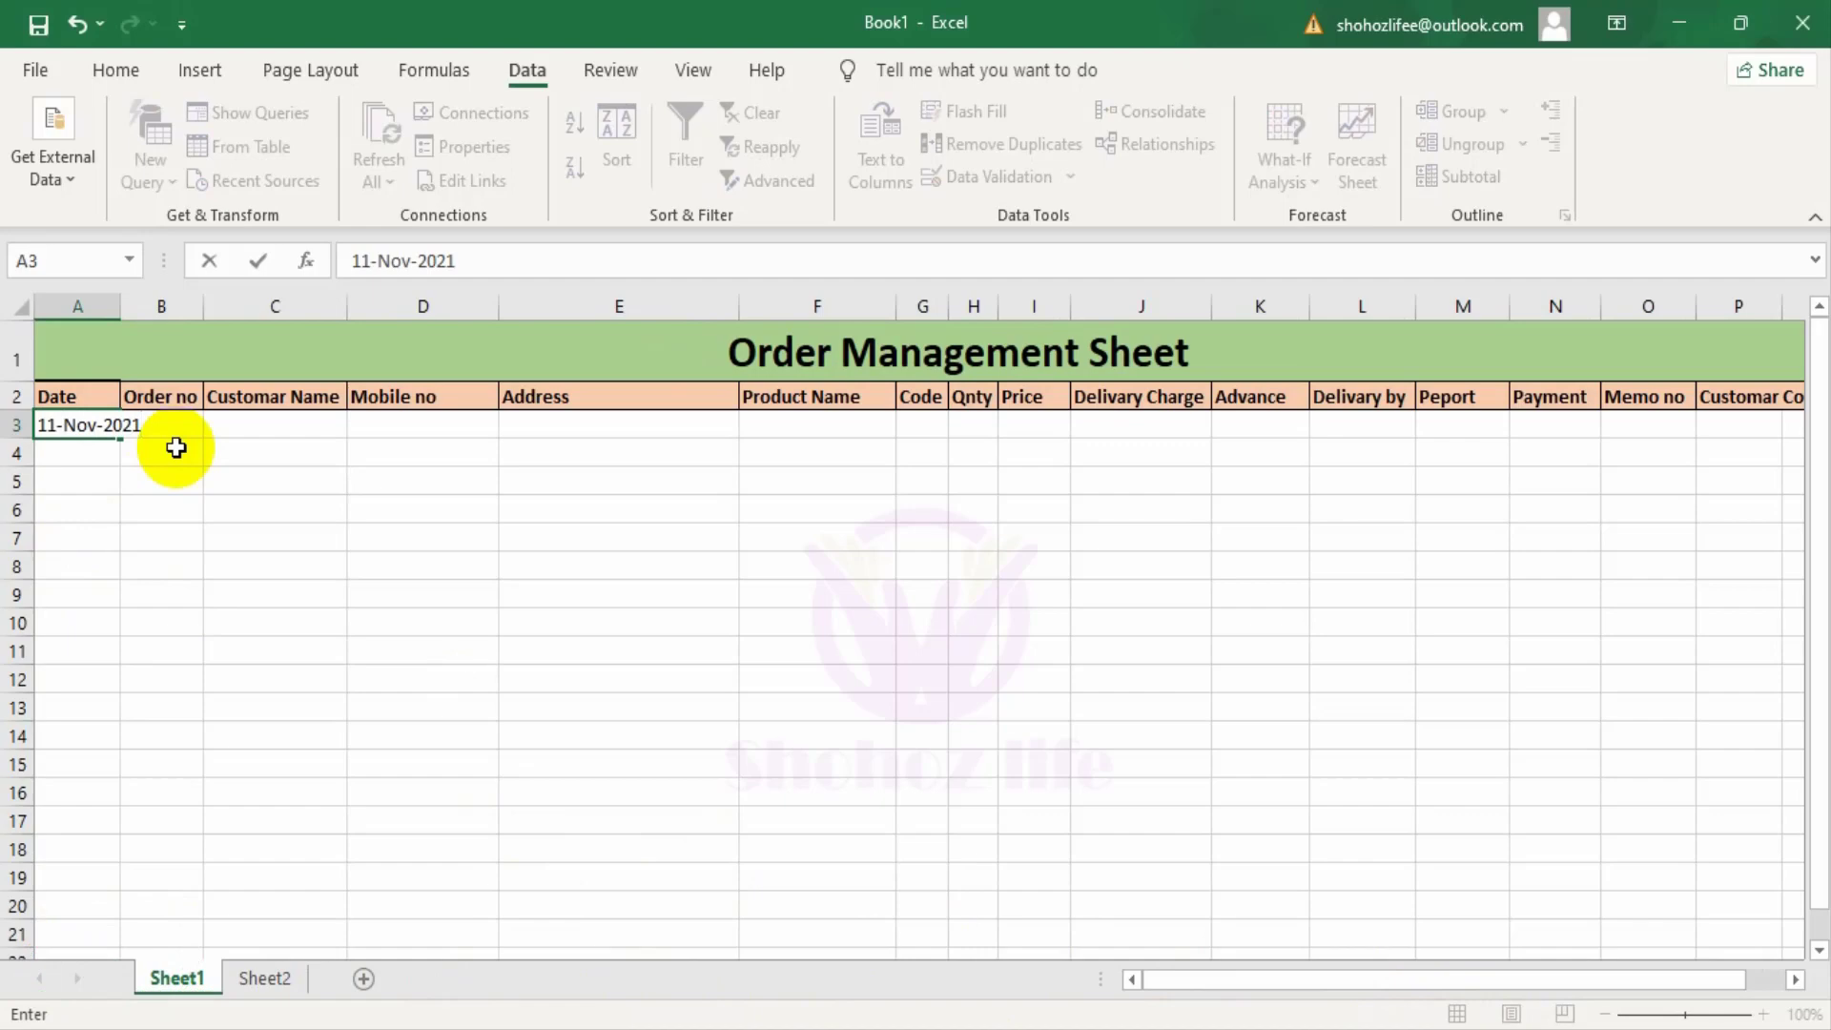
pyautogui.press('Tab')
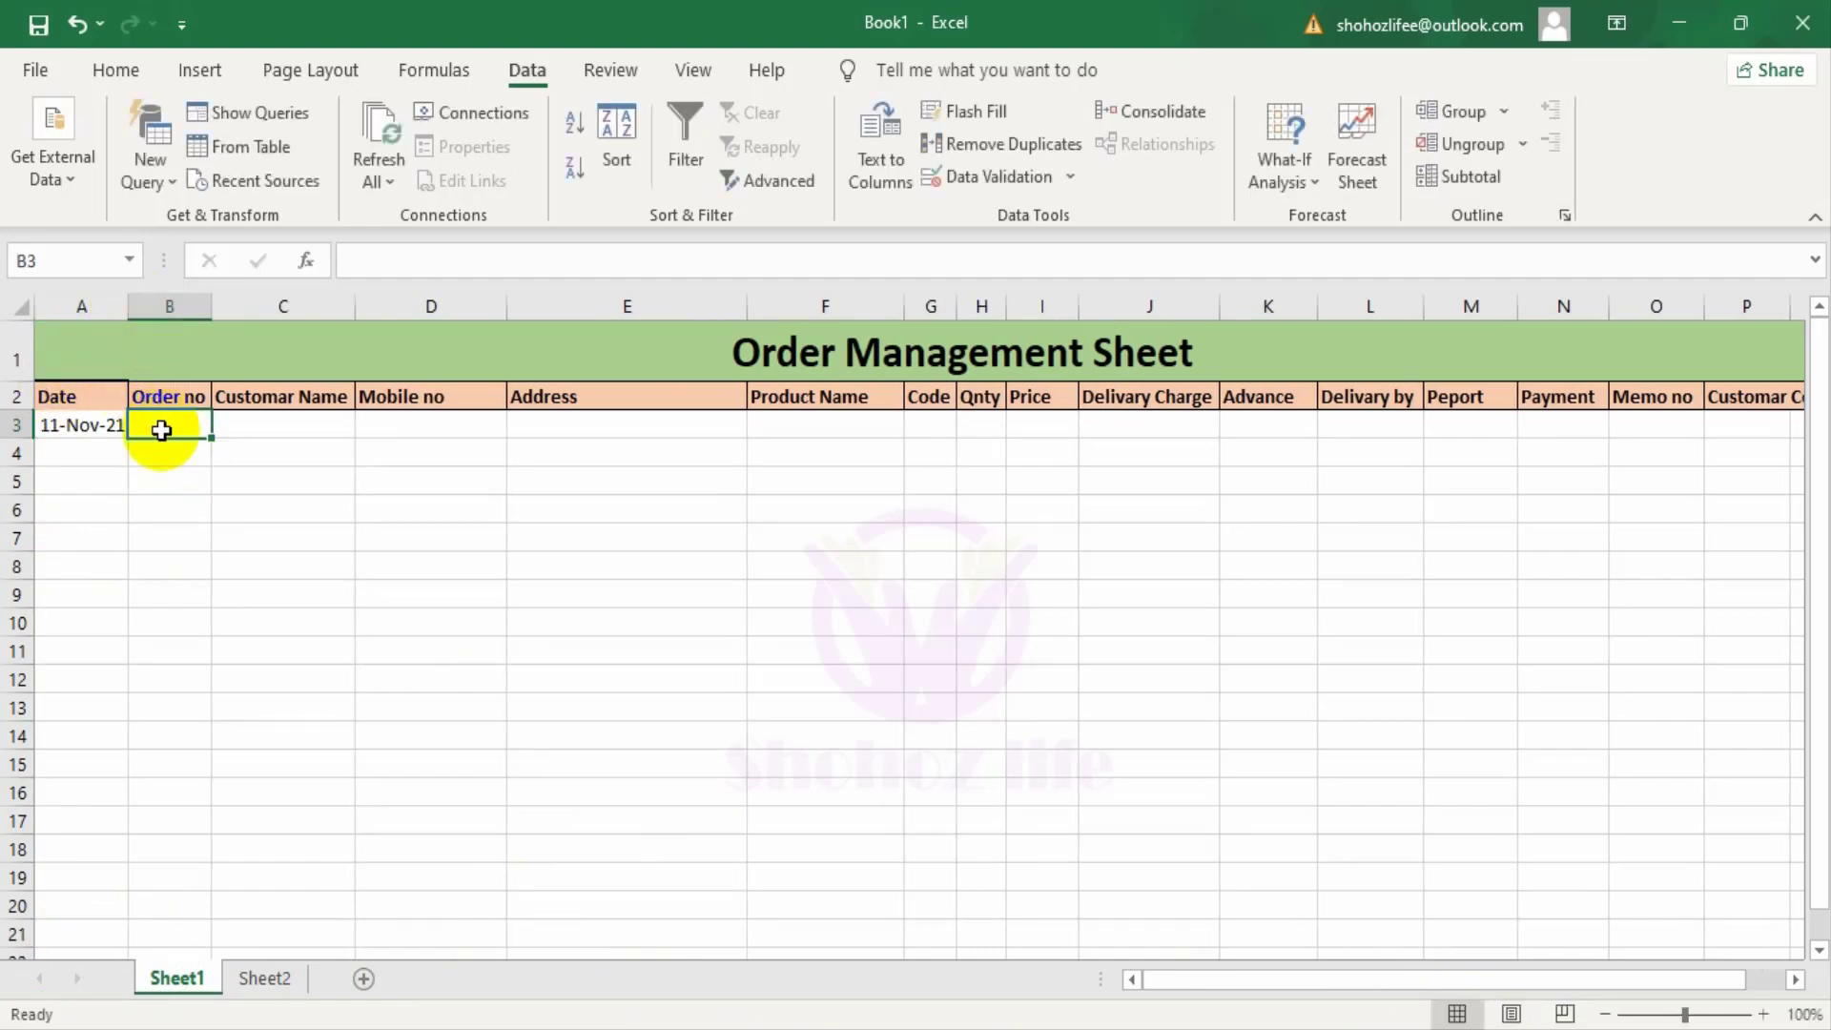
# Step: Fill in the order number in B3 and the customer's full name in C3
pyautogui.write('S-0215')
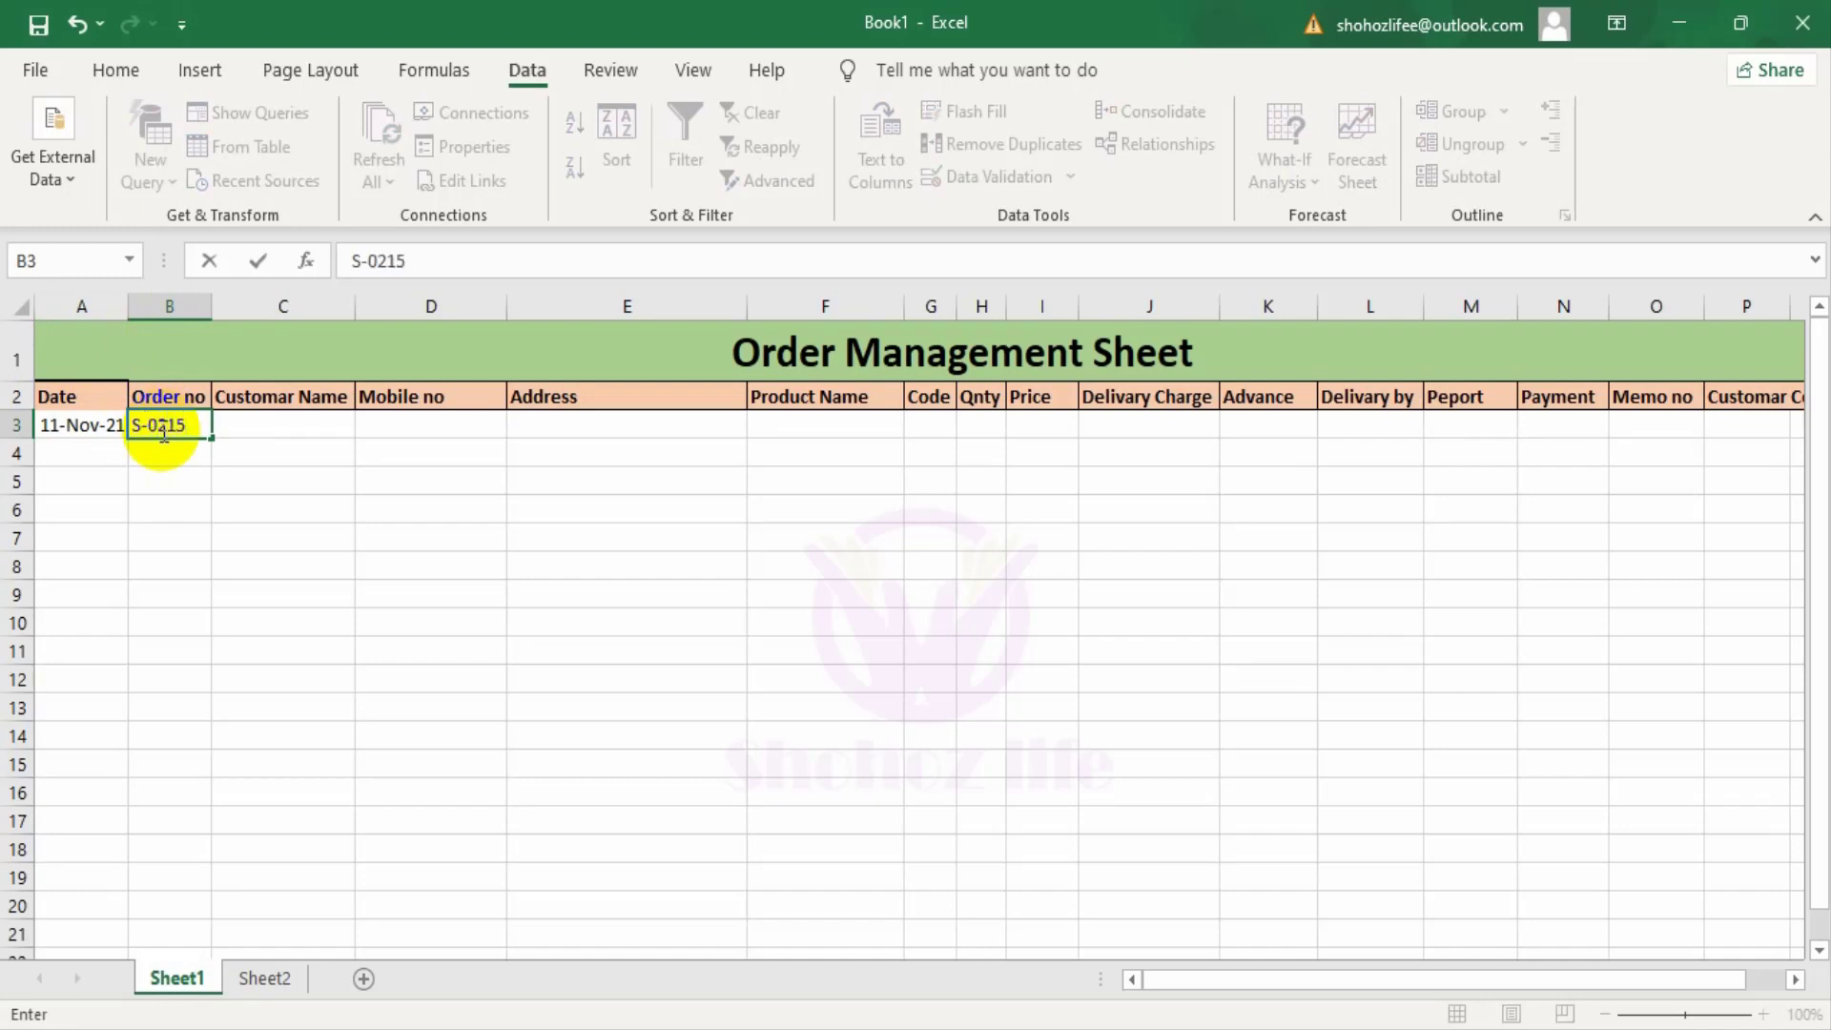
pyautogui.click(277, 426)
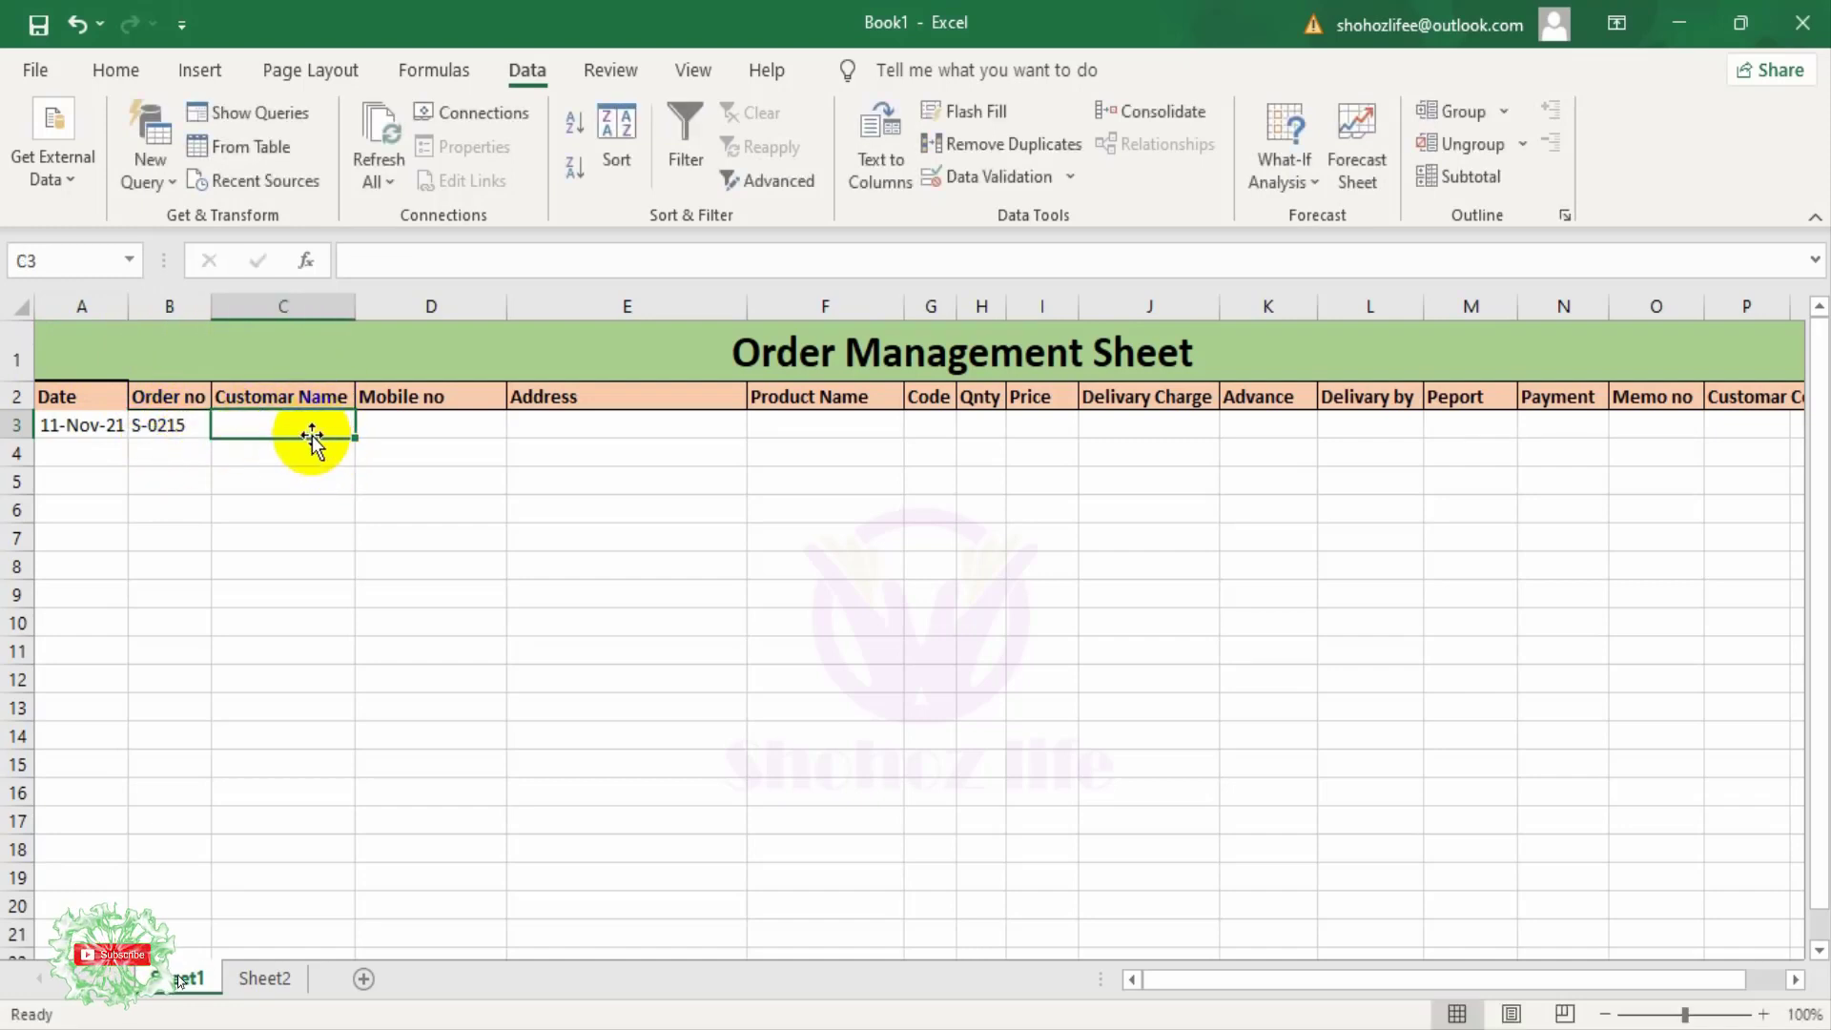
pyautogui.write('Rakib')
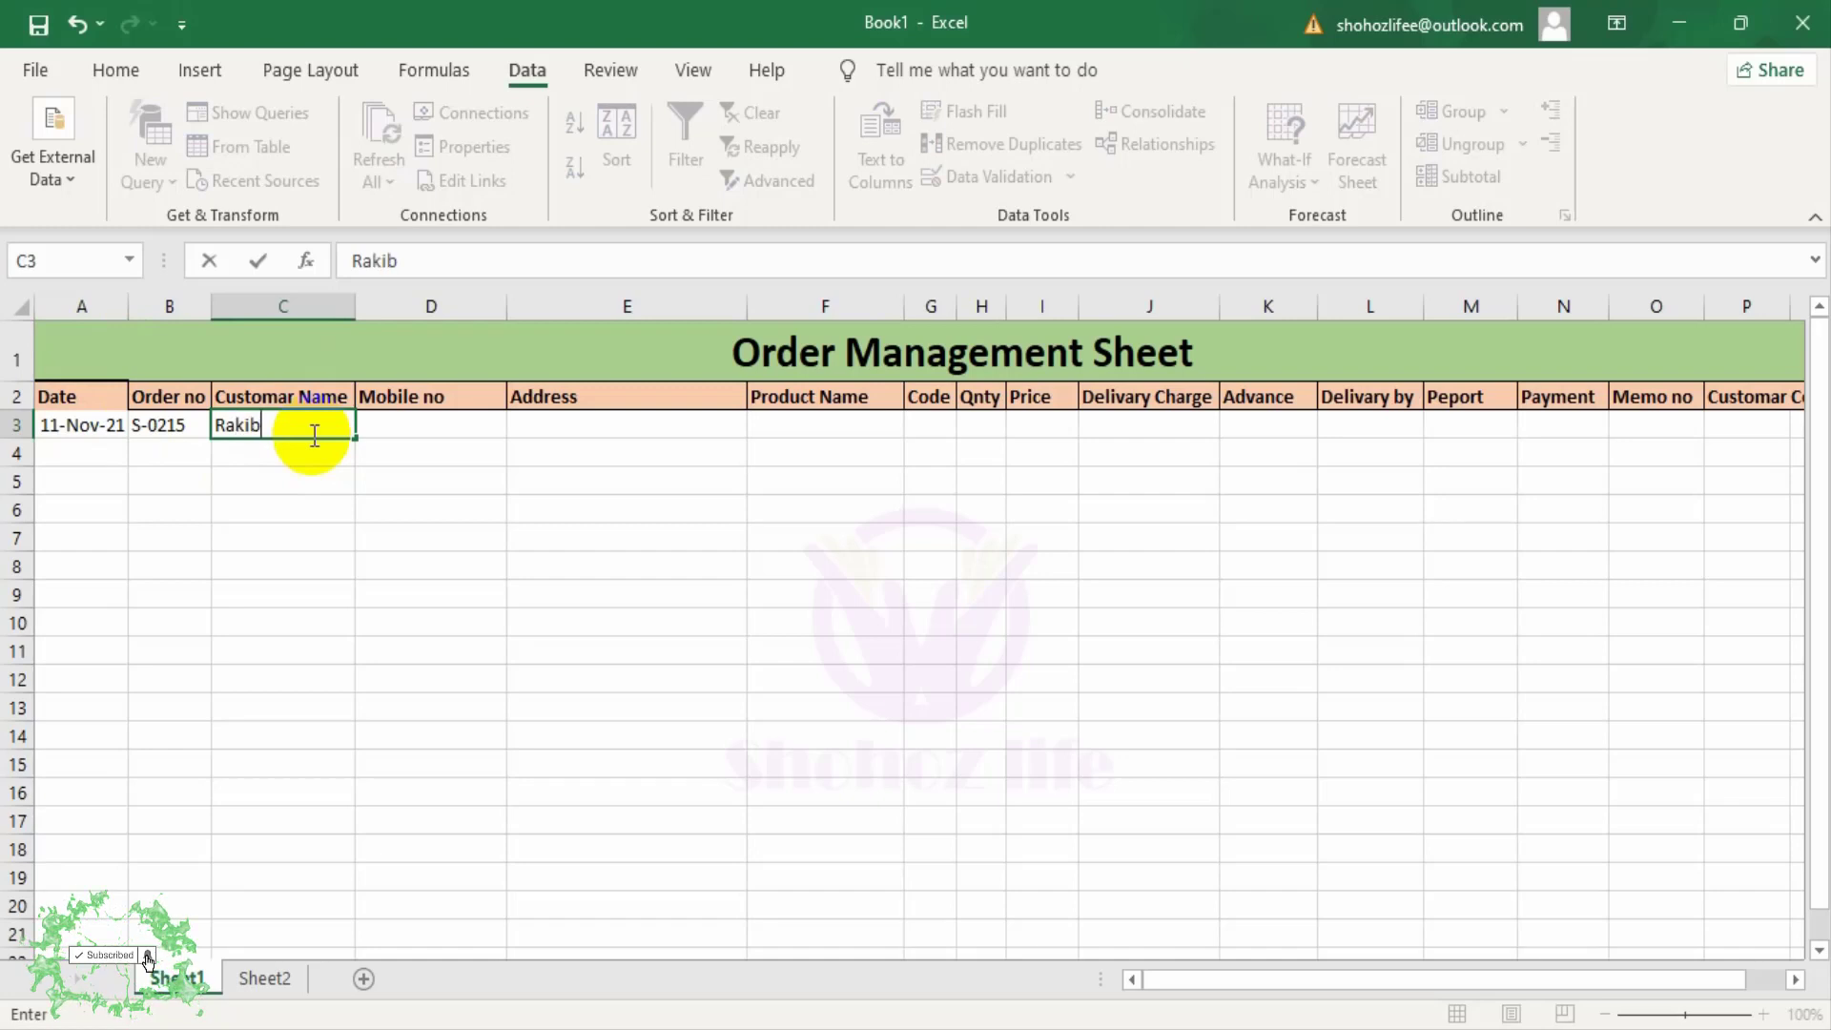
pyautogui.write('ul Hasan')
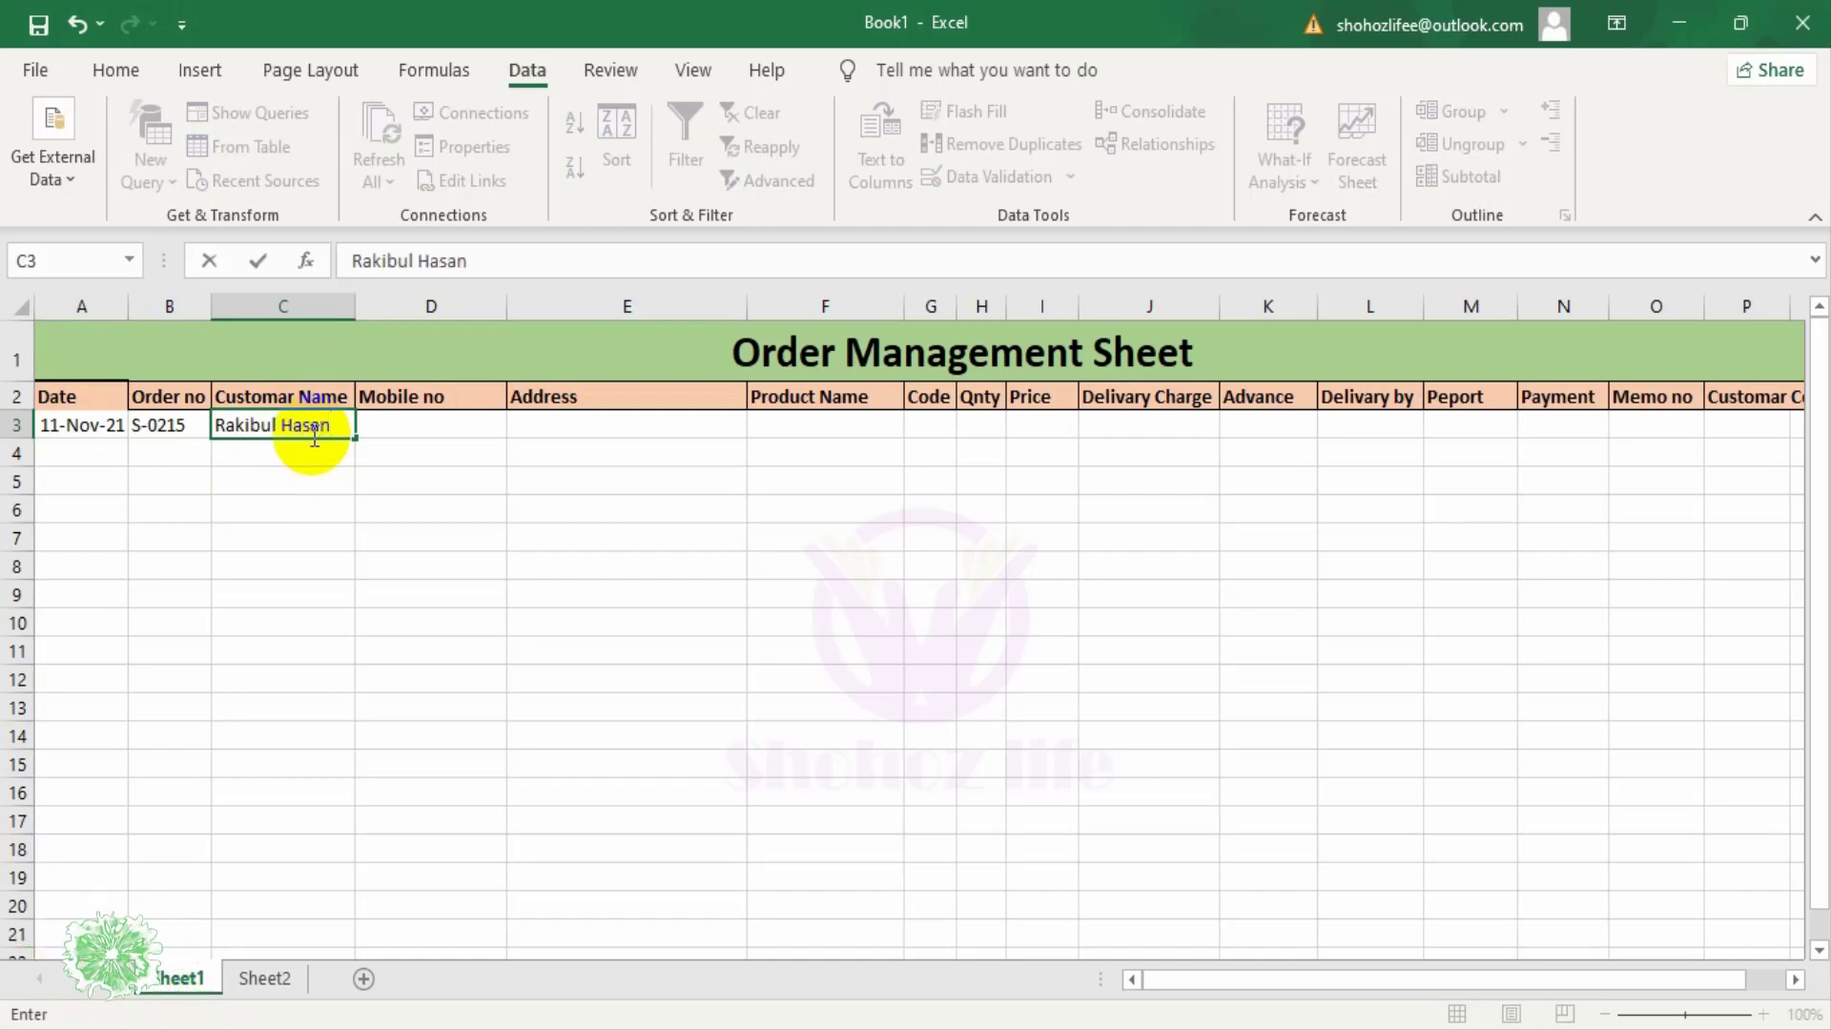
pyautogui.click(408, 427)
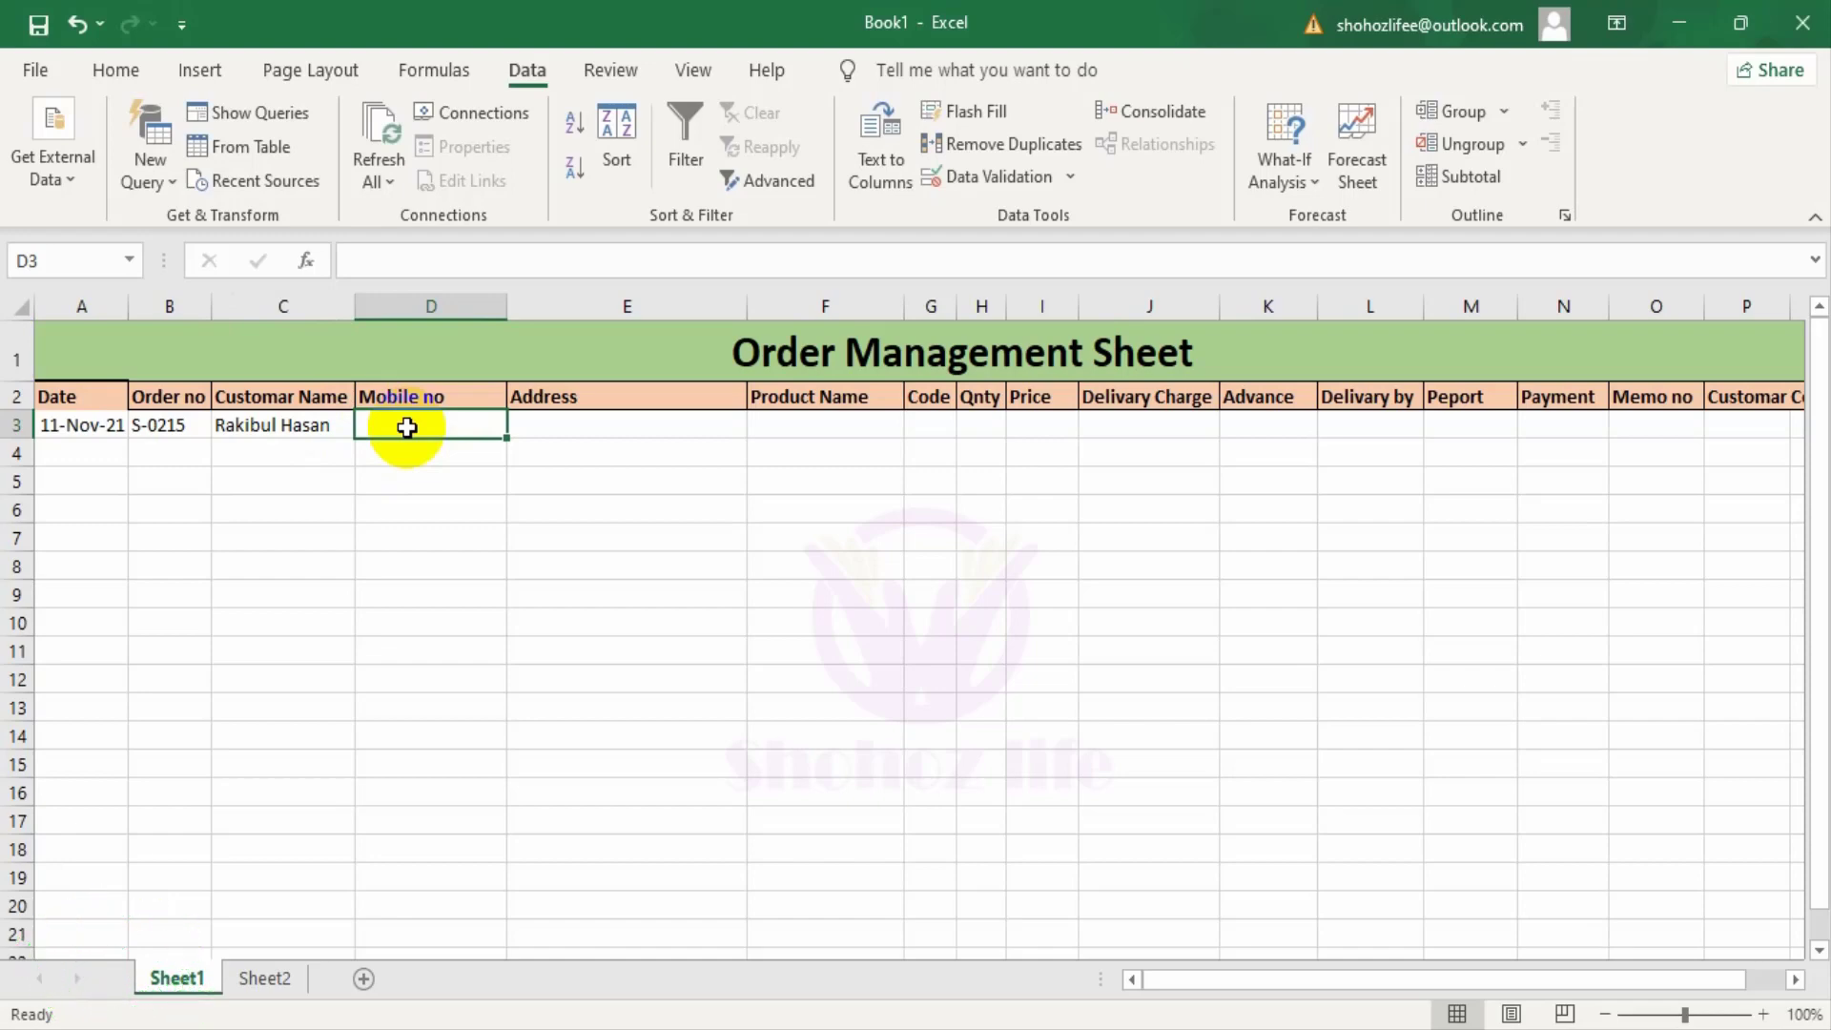
# Step: Apply the Text number format to column D through Format Cells
pyautogui.click(431, 306)
pyautogui.click(117, 72)
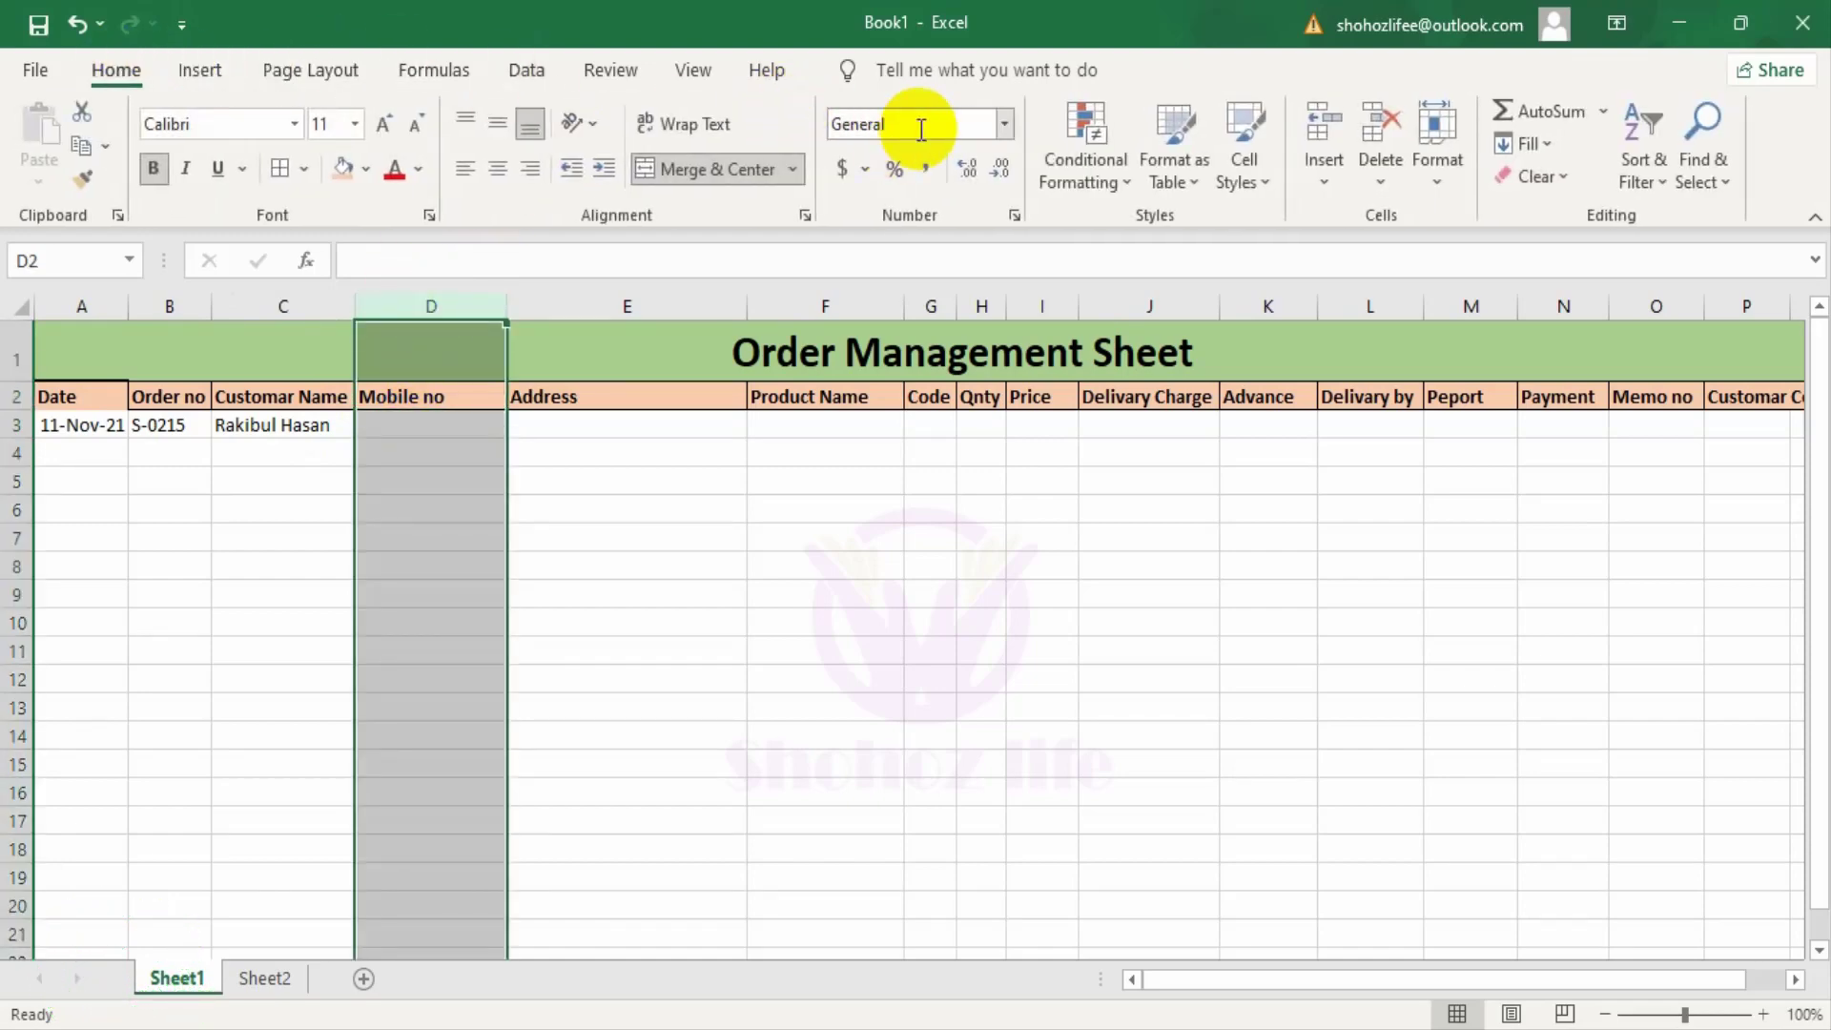
pyautogui.click(1001, 124)
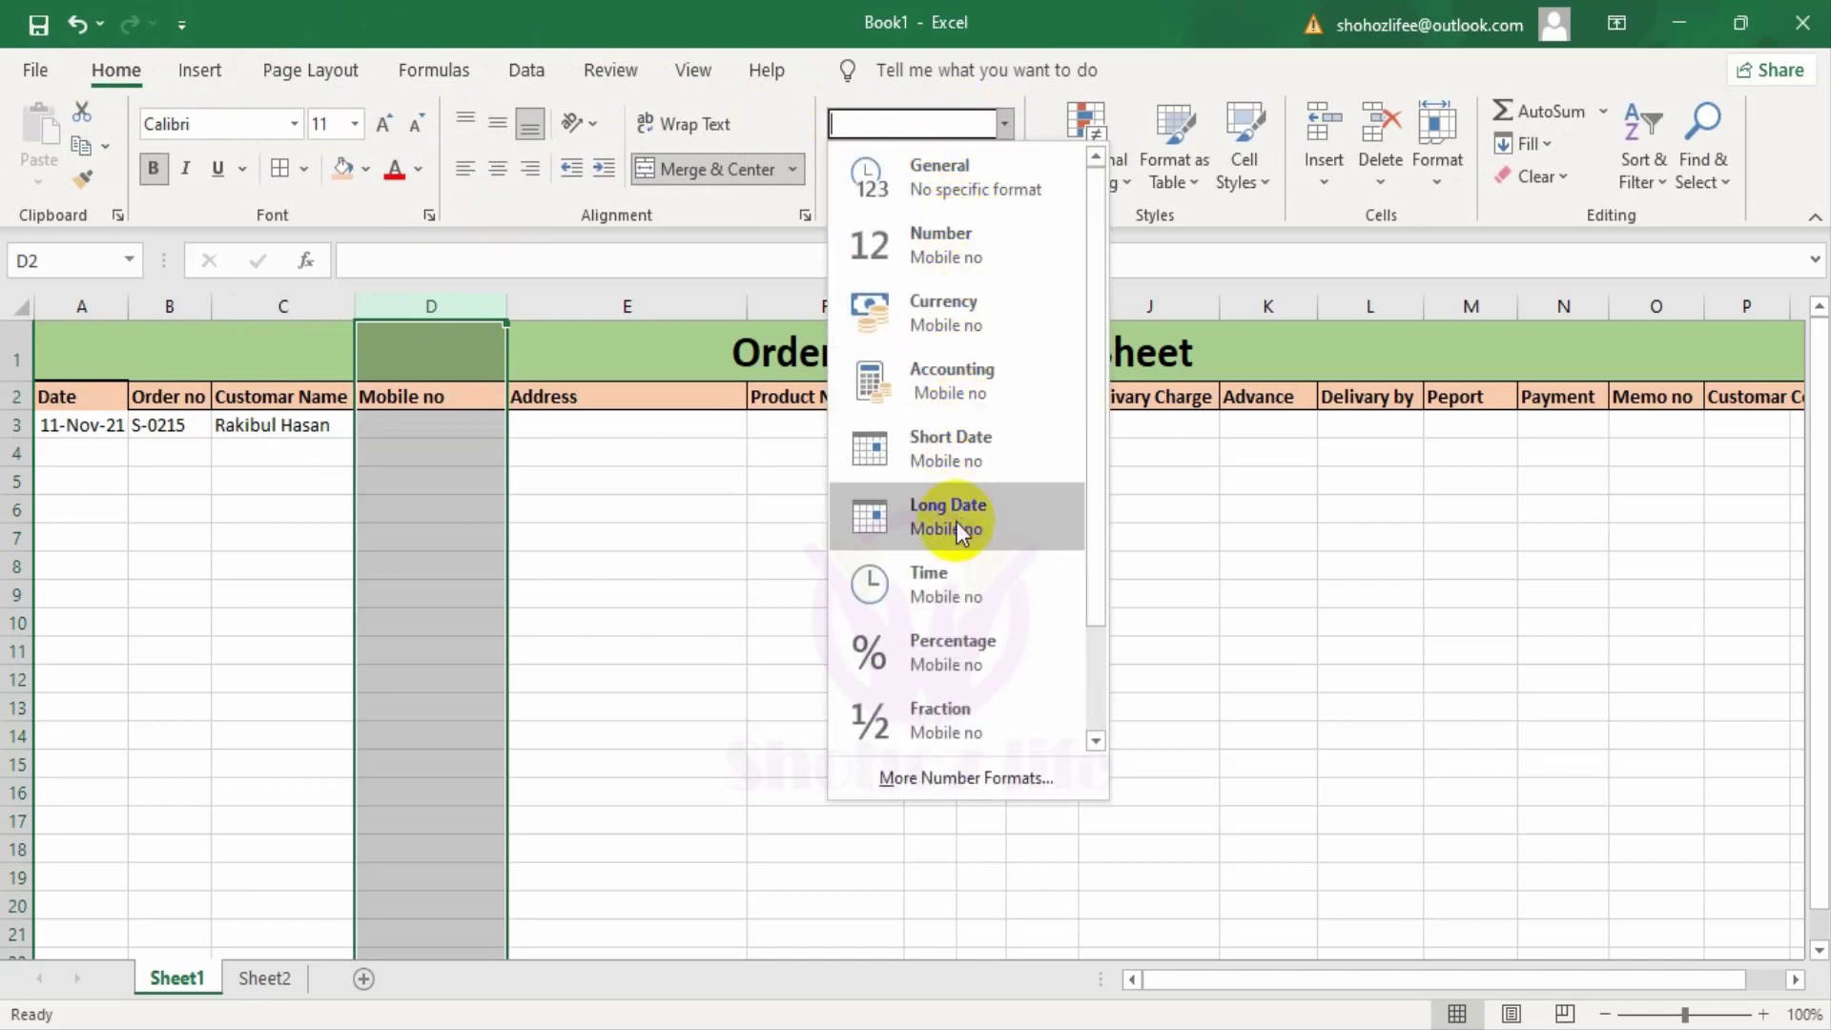
pyautogui.click(965, 777)
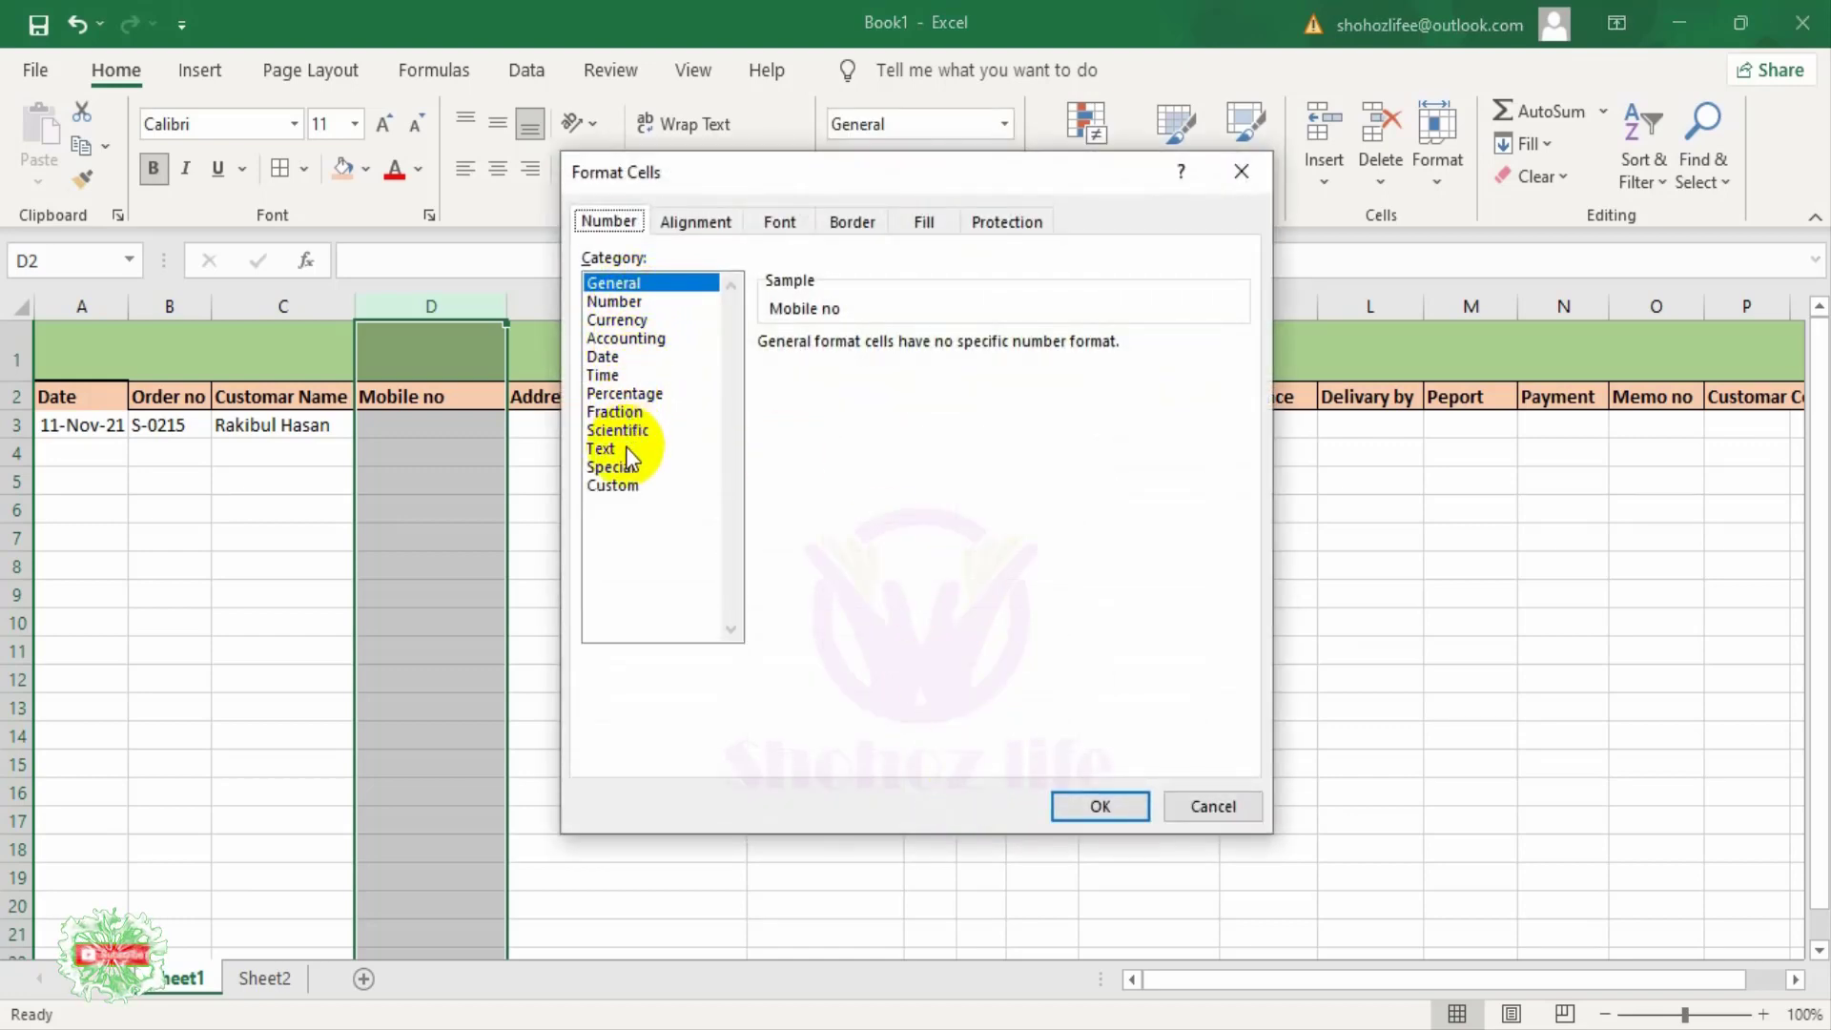
pyautogui.click(627, 450)
pyautogui.click(1099, 805)
# Step: Enter the customer's mobile number, address, and product name POCO M2 Pro in D3:F3
pyautogui.click(466, 432)
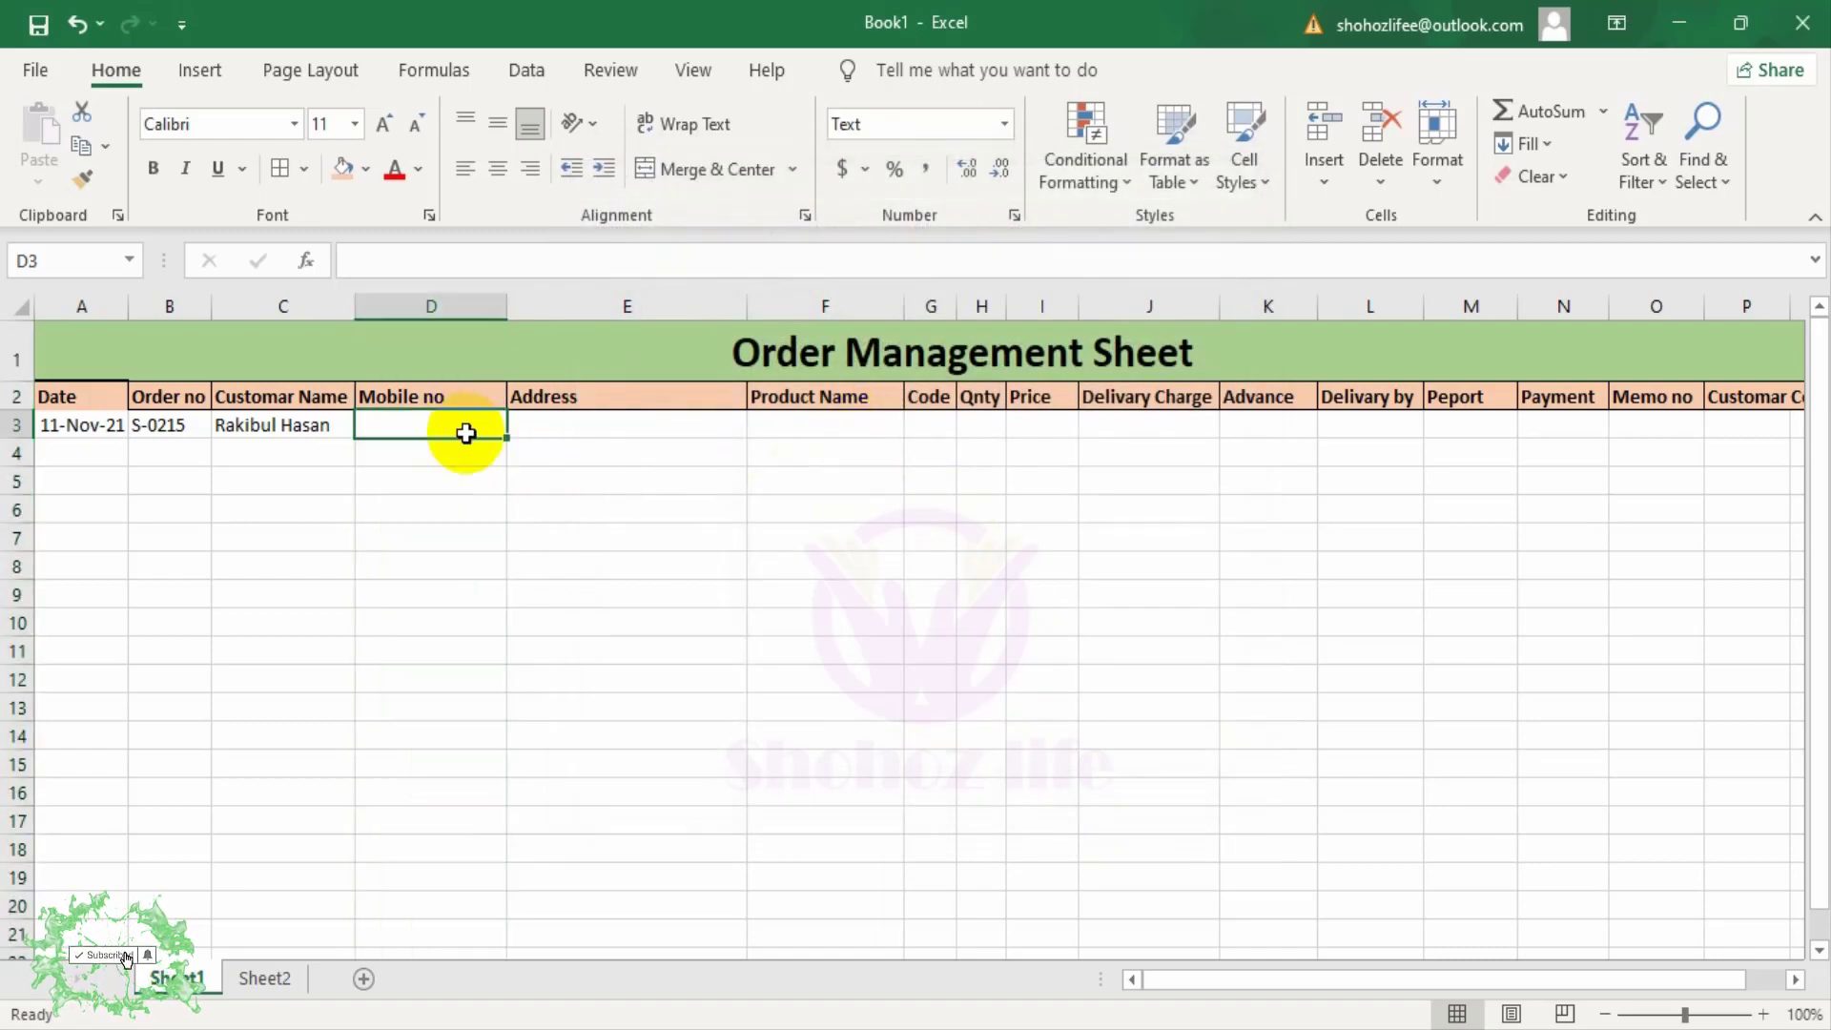
pyautogui.write('017xxxx')
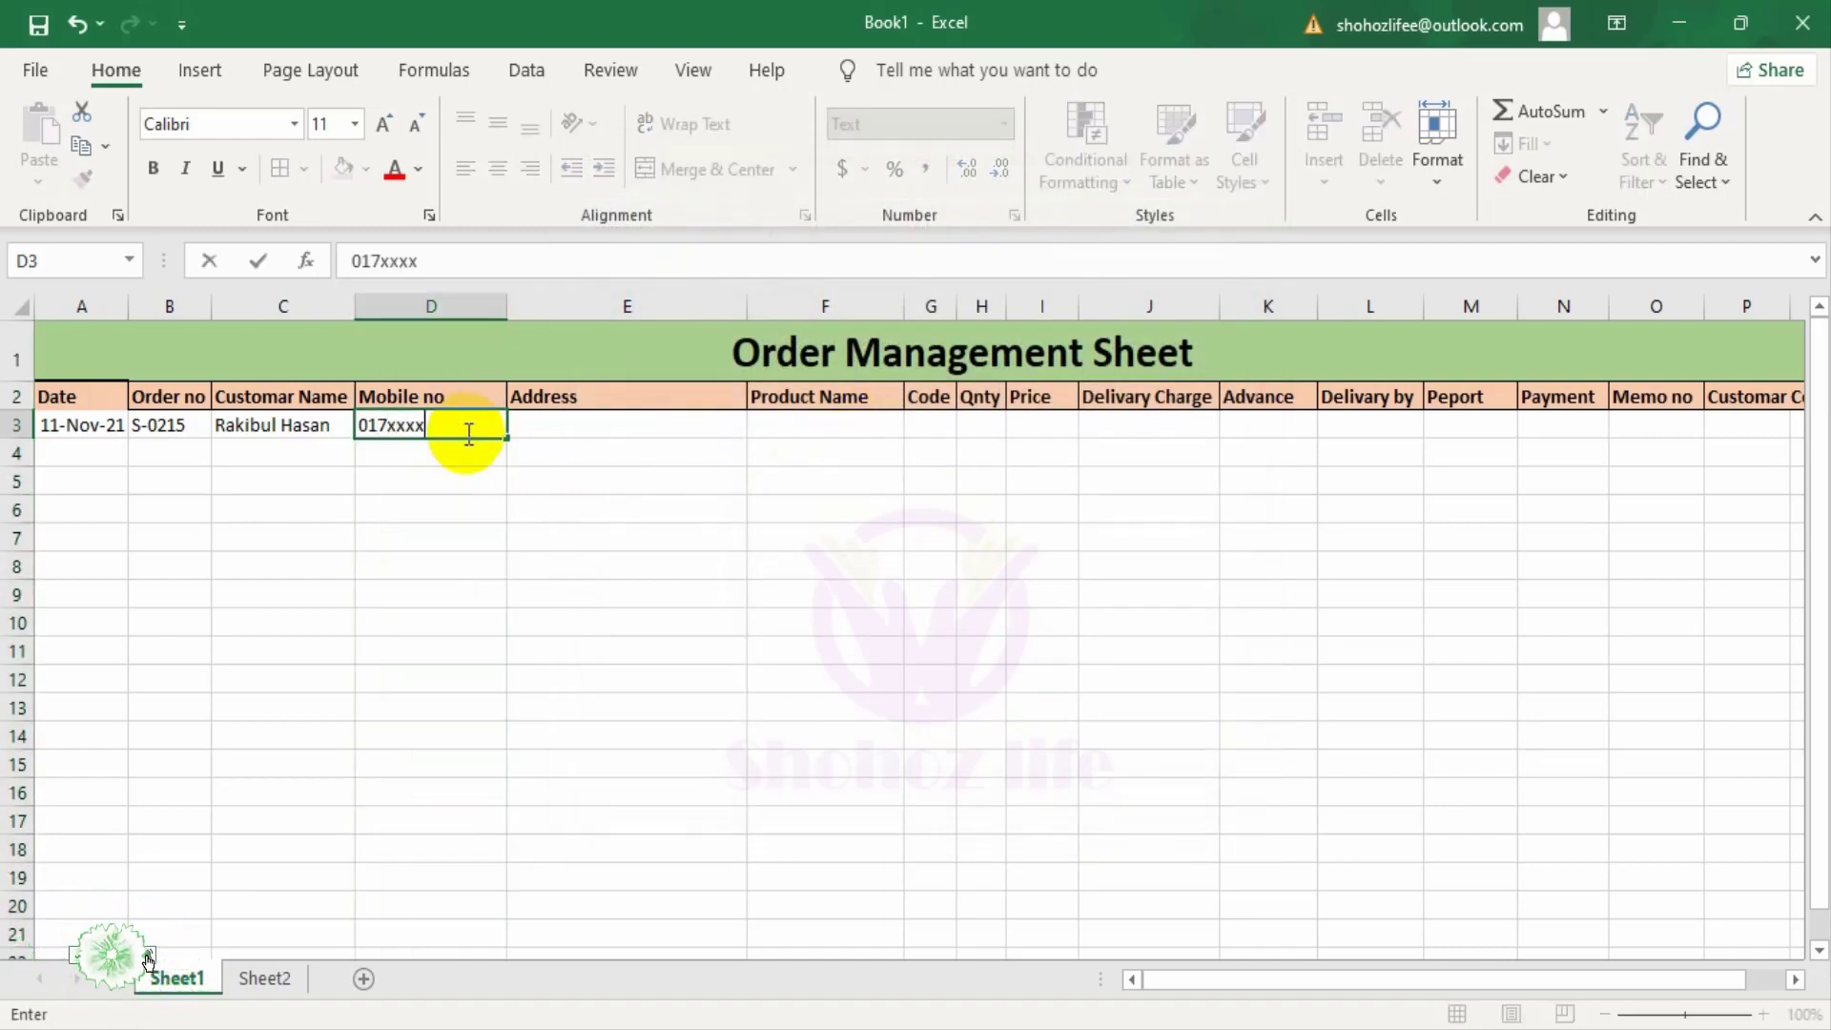
pyautogui.write('xxx')
pyautogui.press('Tab')
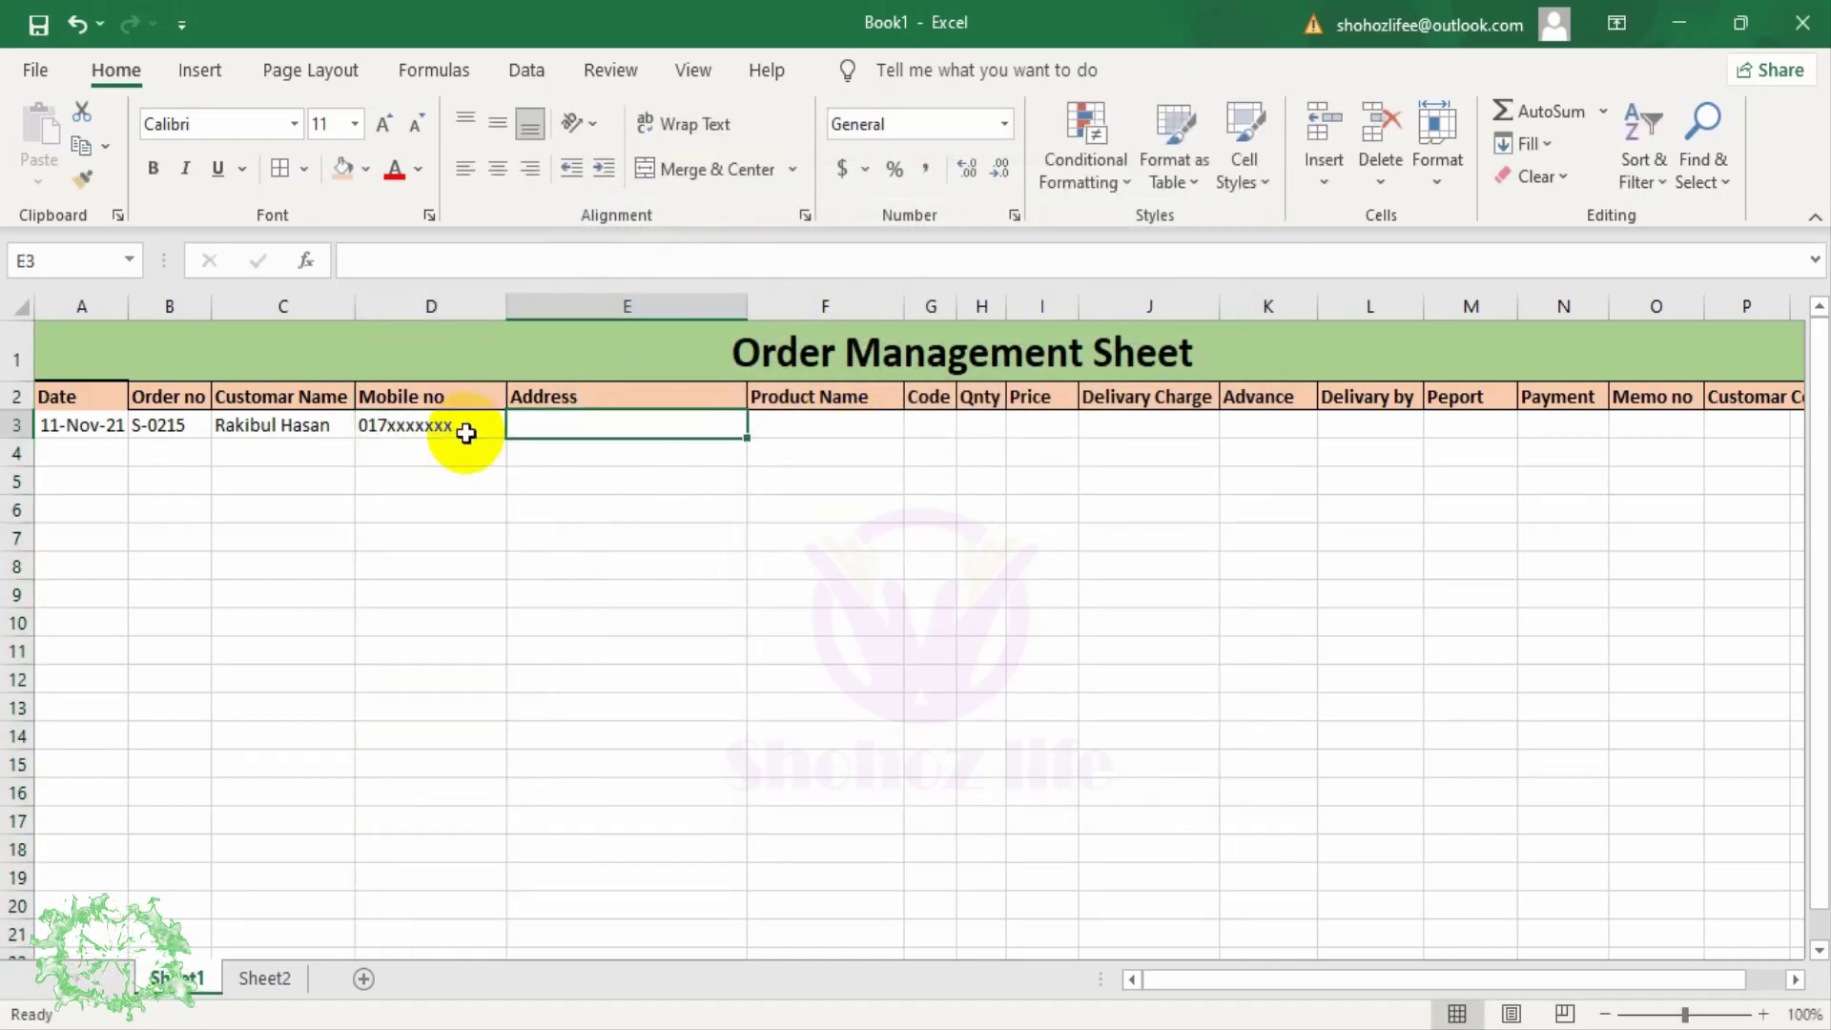
pyautogui.write('Dhaka, Bangladesh')
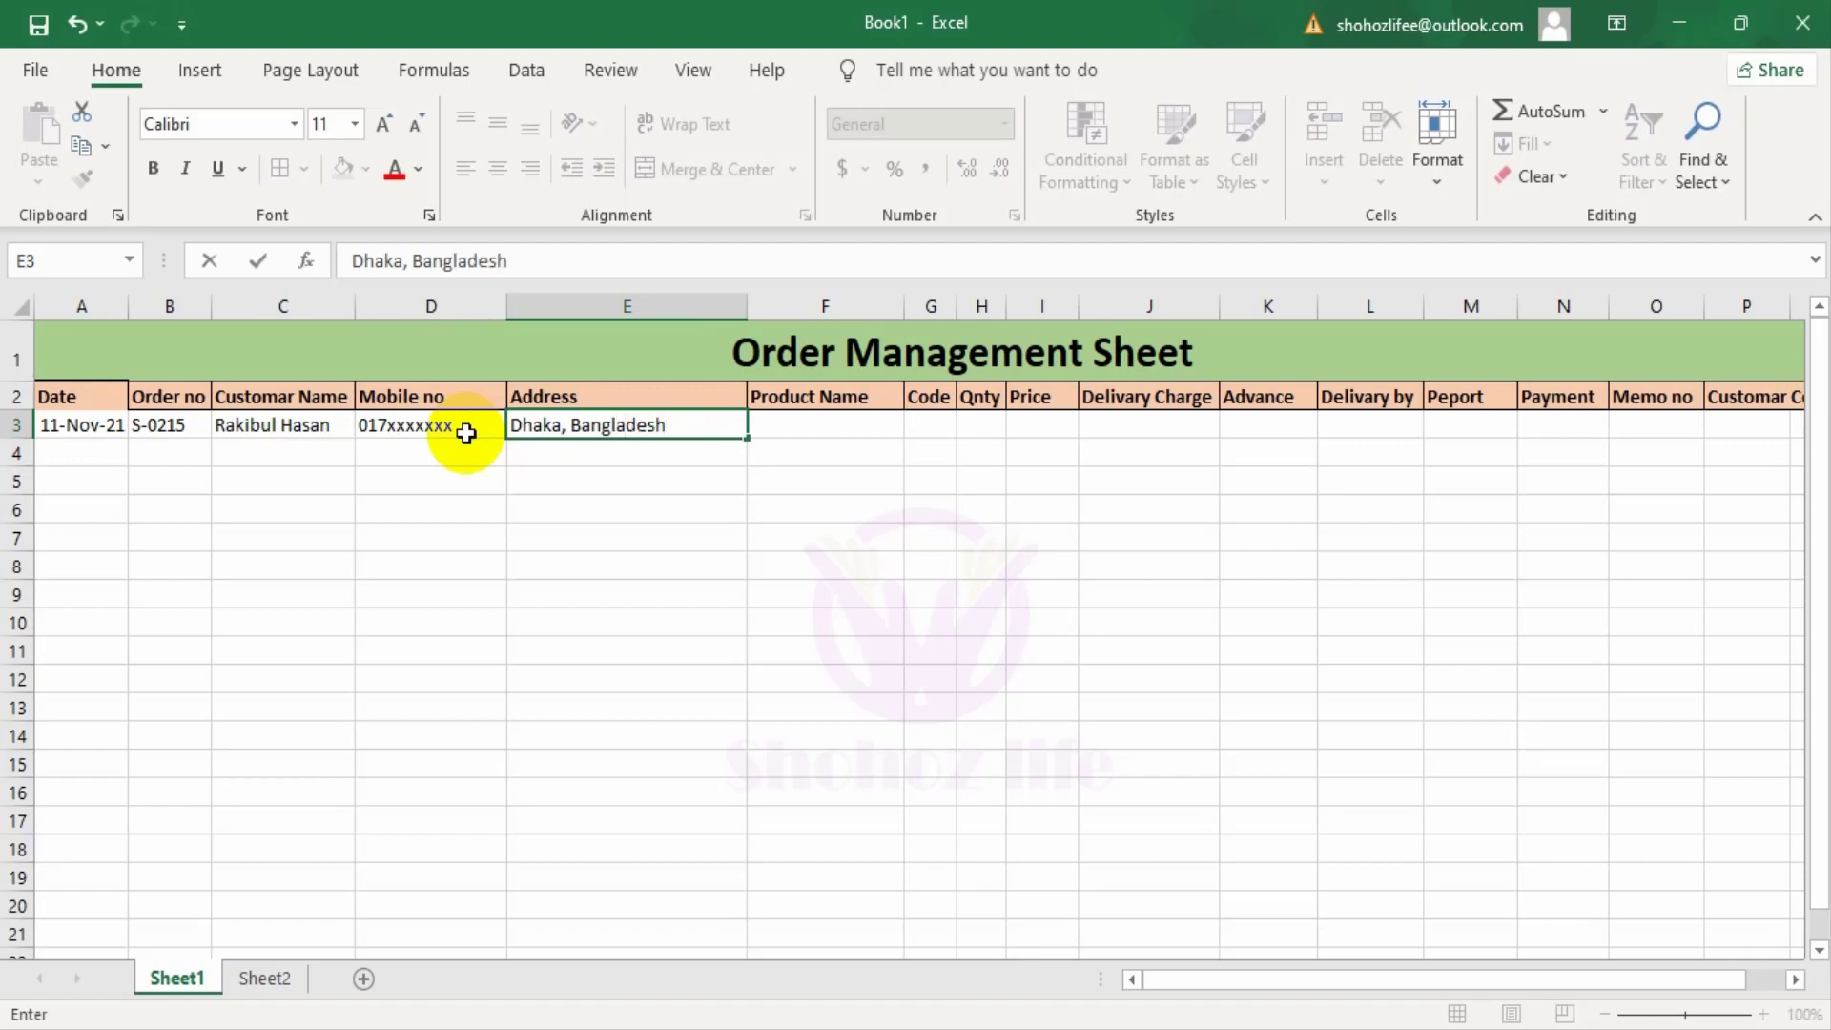
pyautogui.press('Tab')
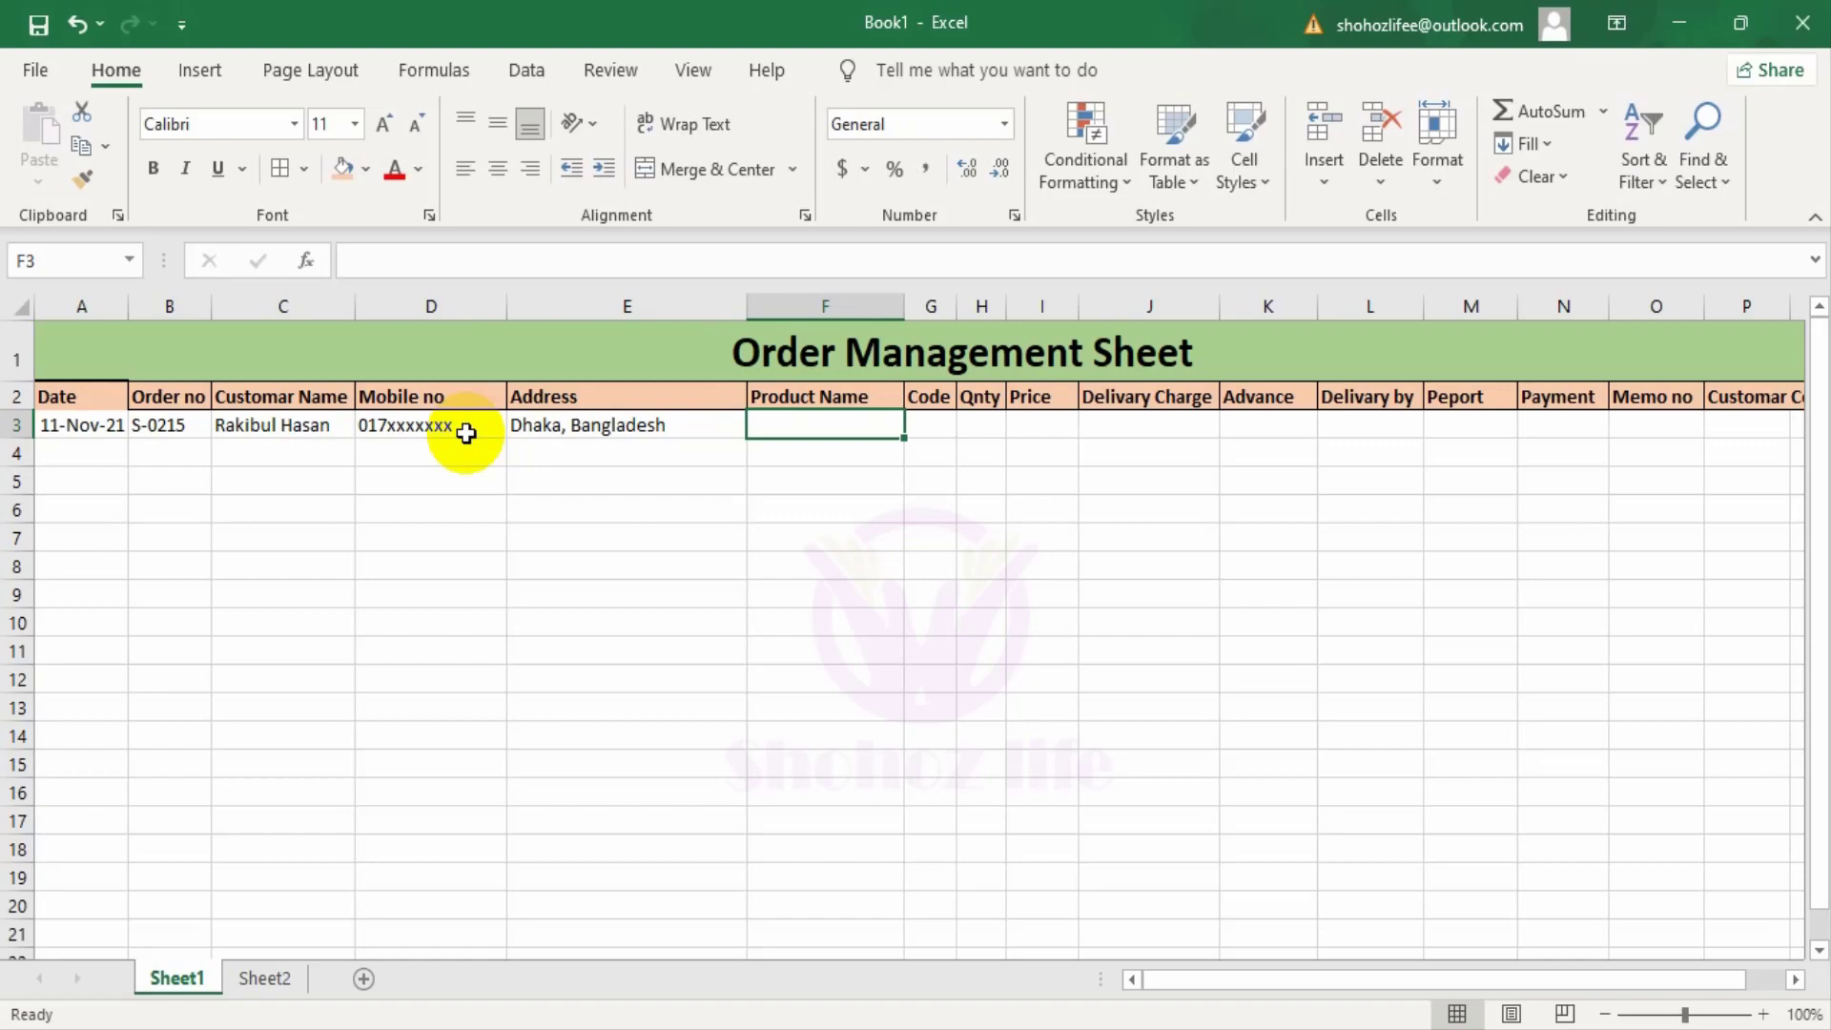
pyautogui.write('Po')
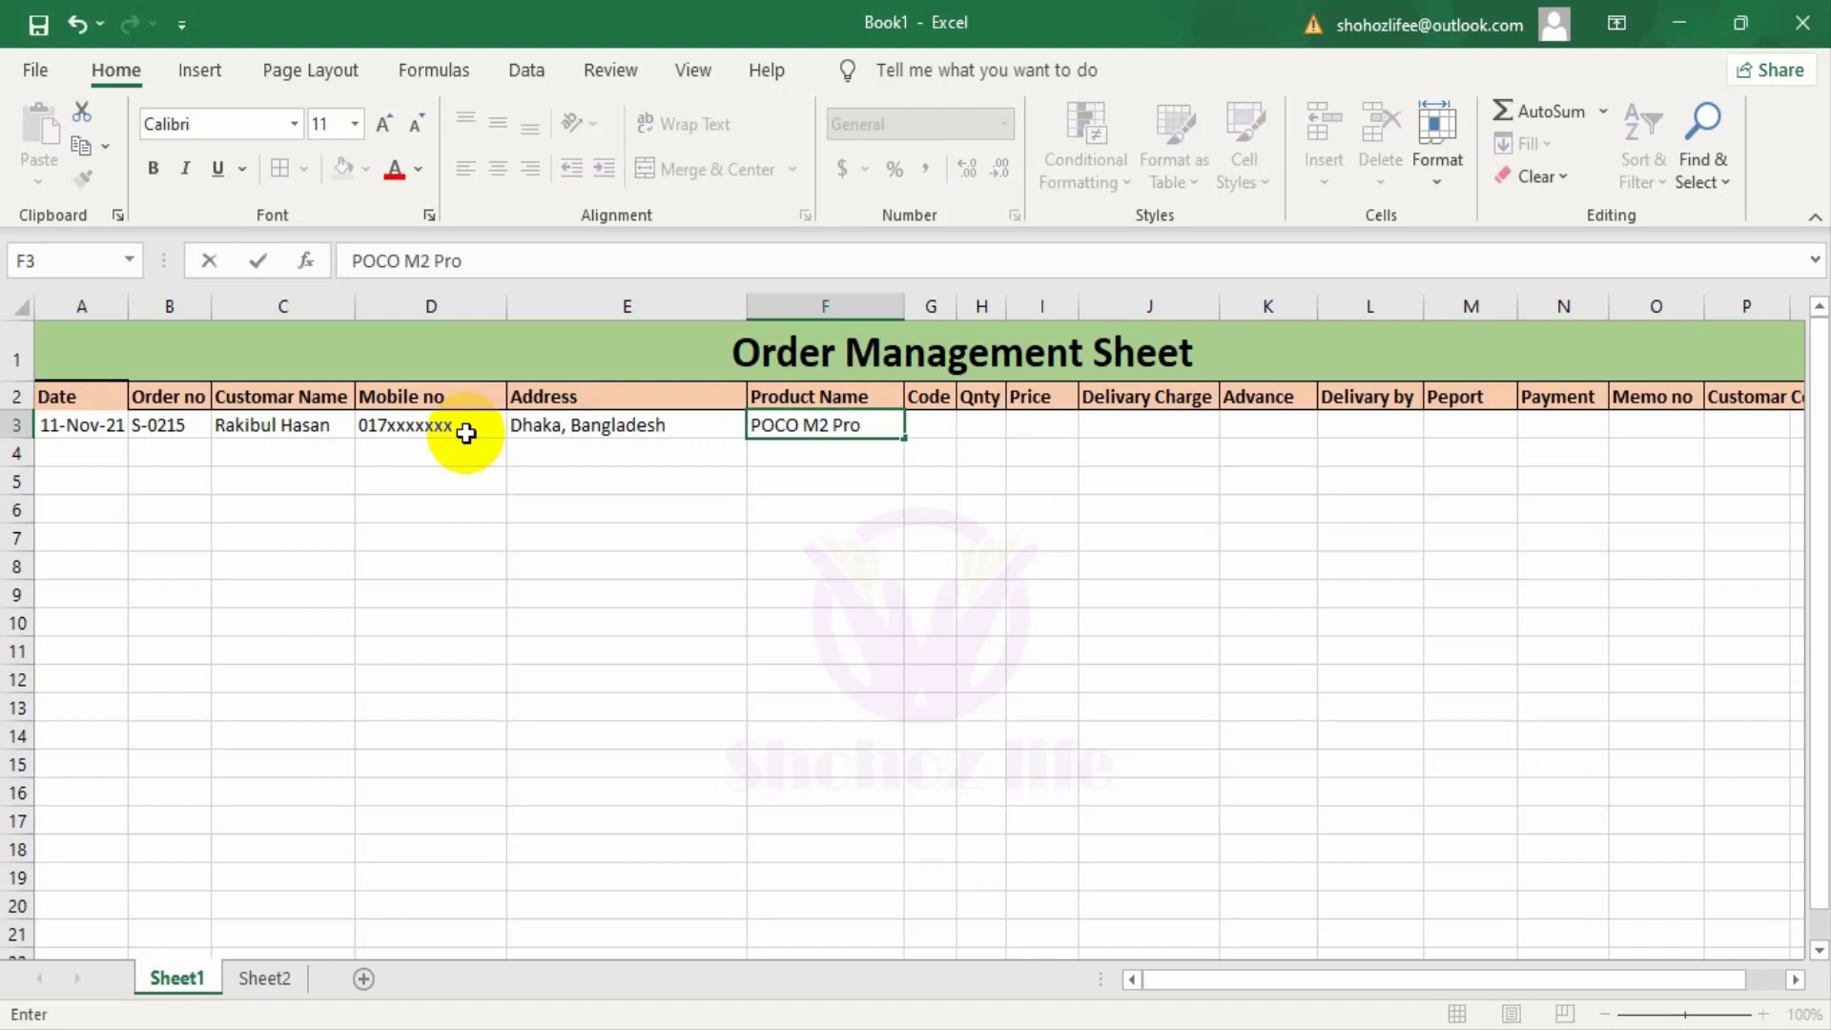
pyautogui.press('Tab')
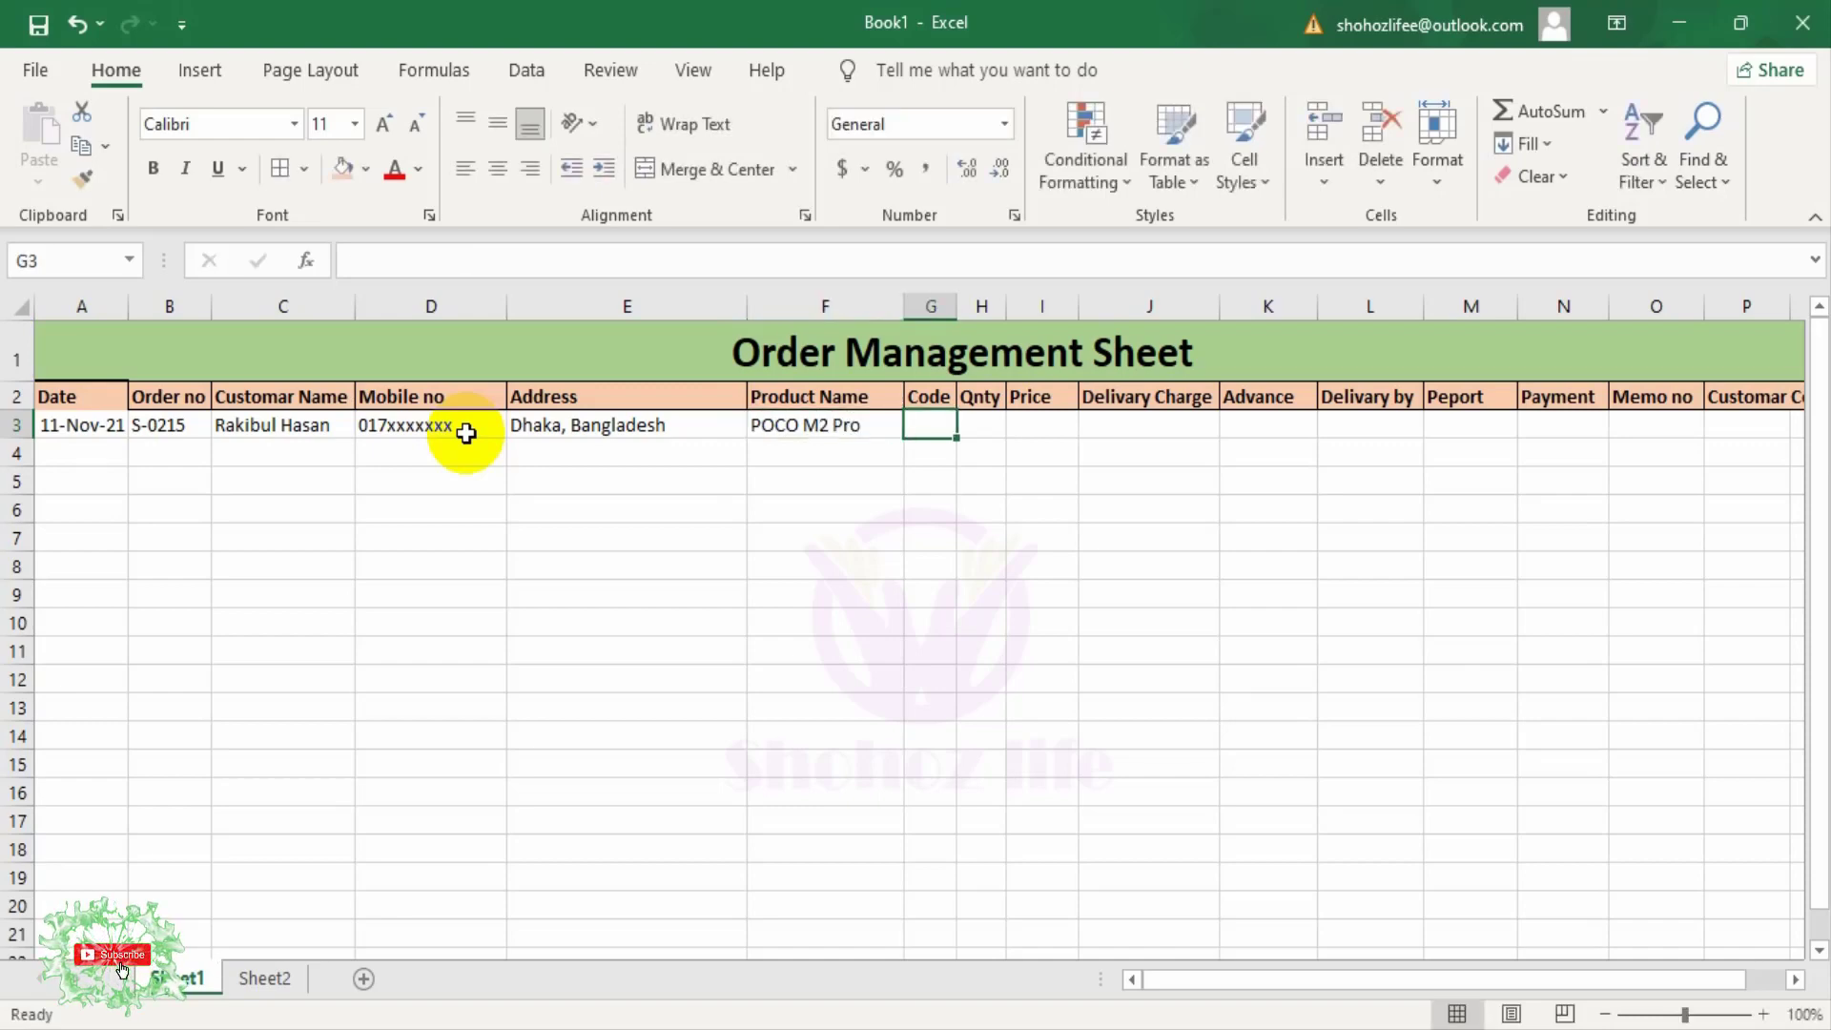
# Step: Fill in code PO-2, quantity 1, price 21500, delivery 100, advance 5000 and courier REDX
pyautogui.write('POCO M')
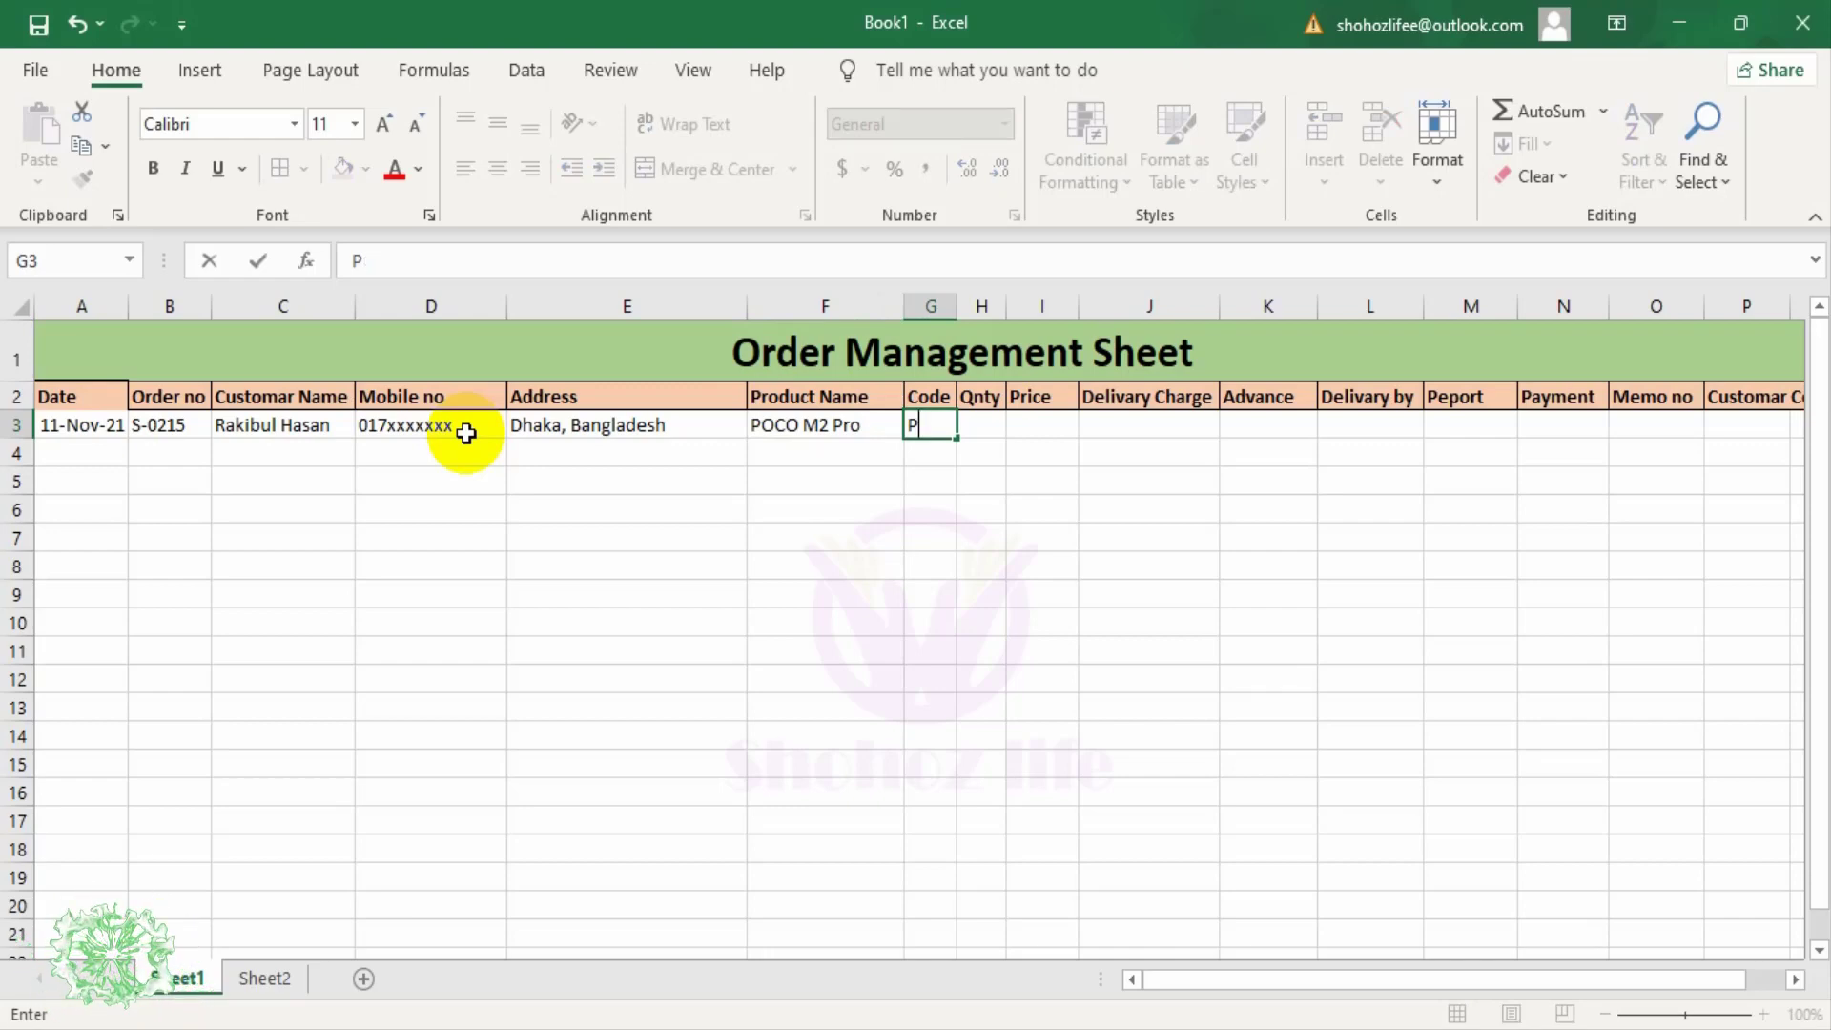
pyautogui.write('2')
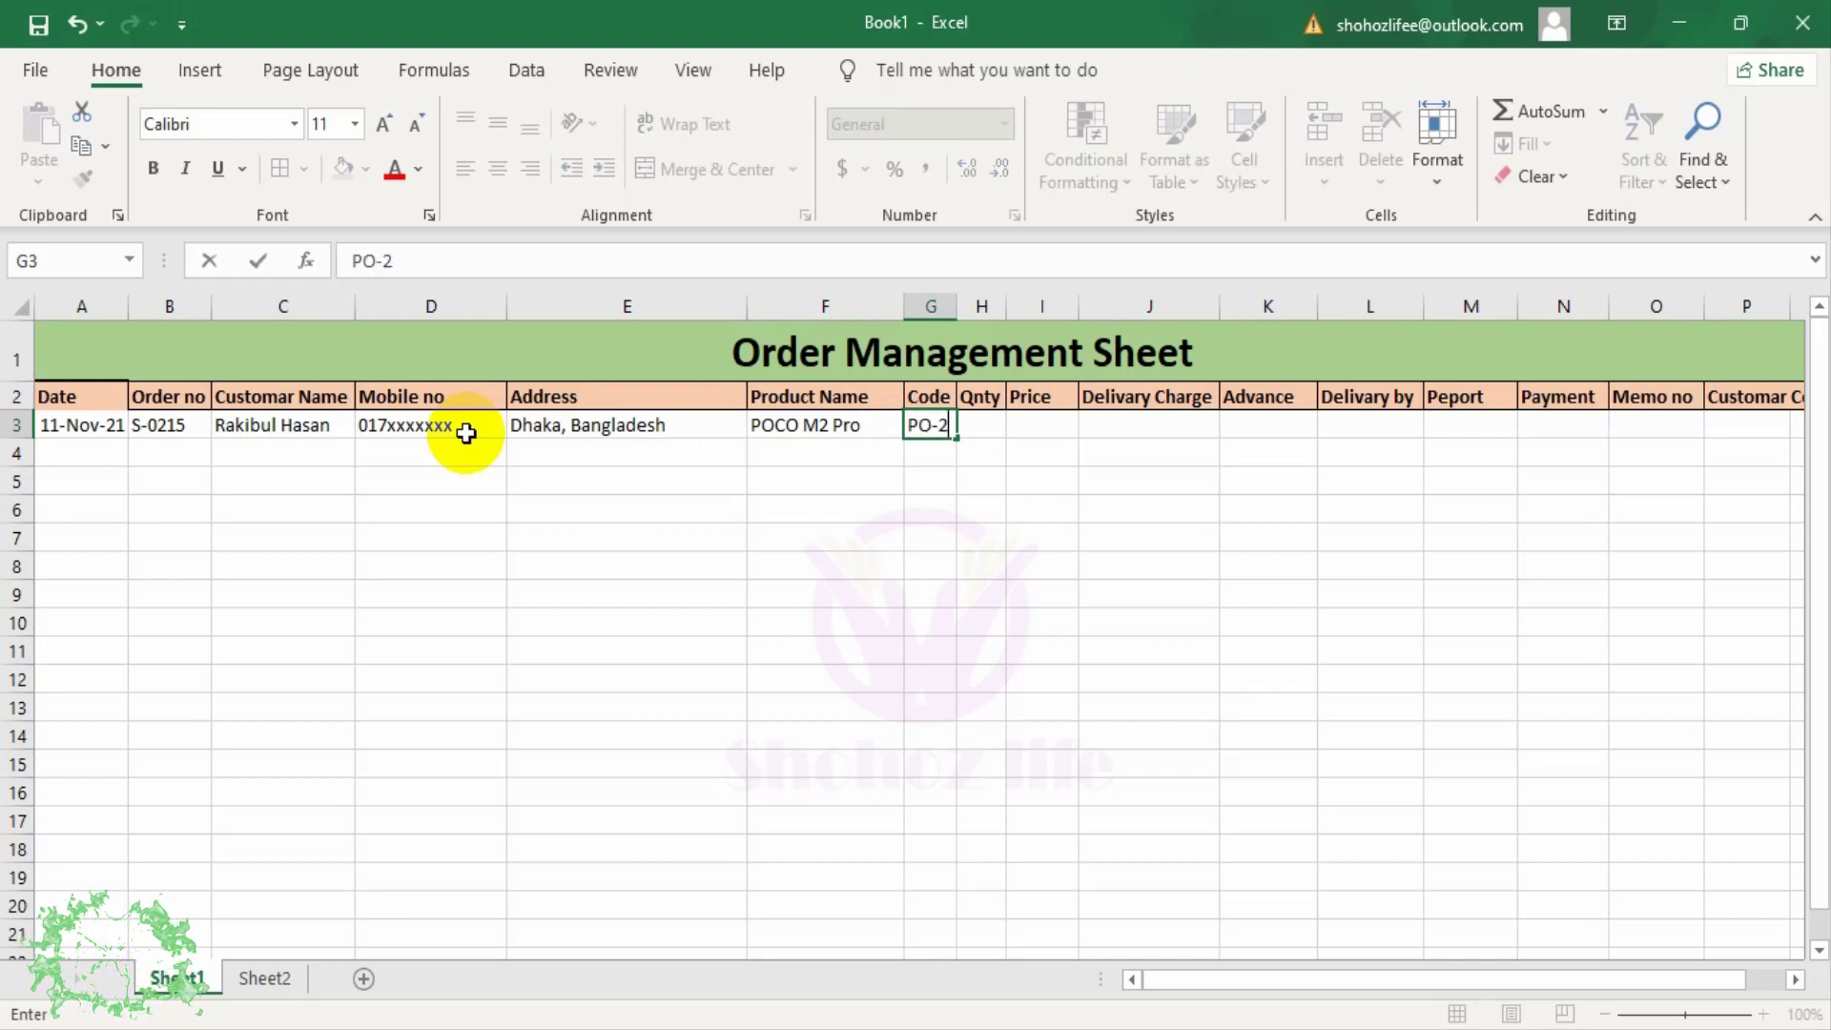
pyautogui.press('Tab')
pyautogui.write('1')
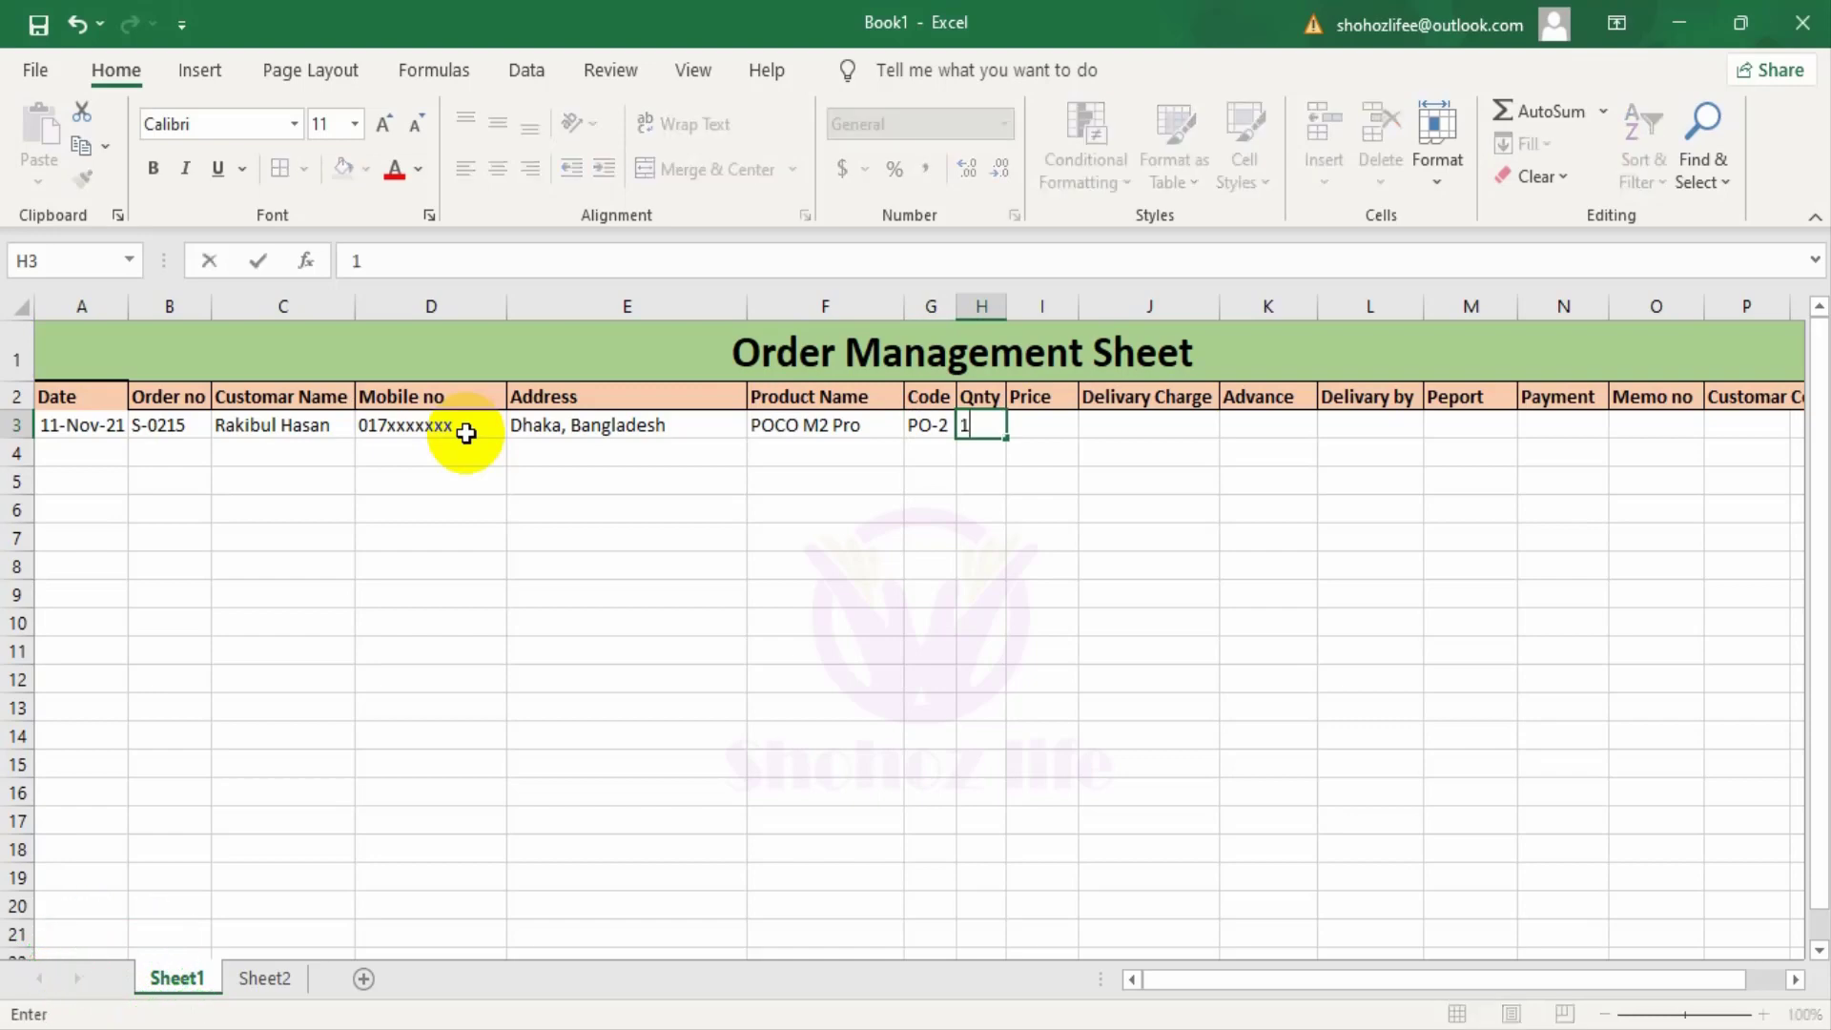
pyautogui.press('Tab')
pyautogui.write('21')
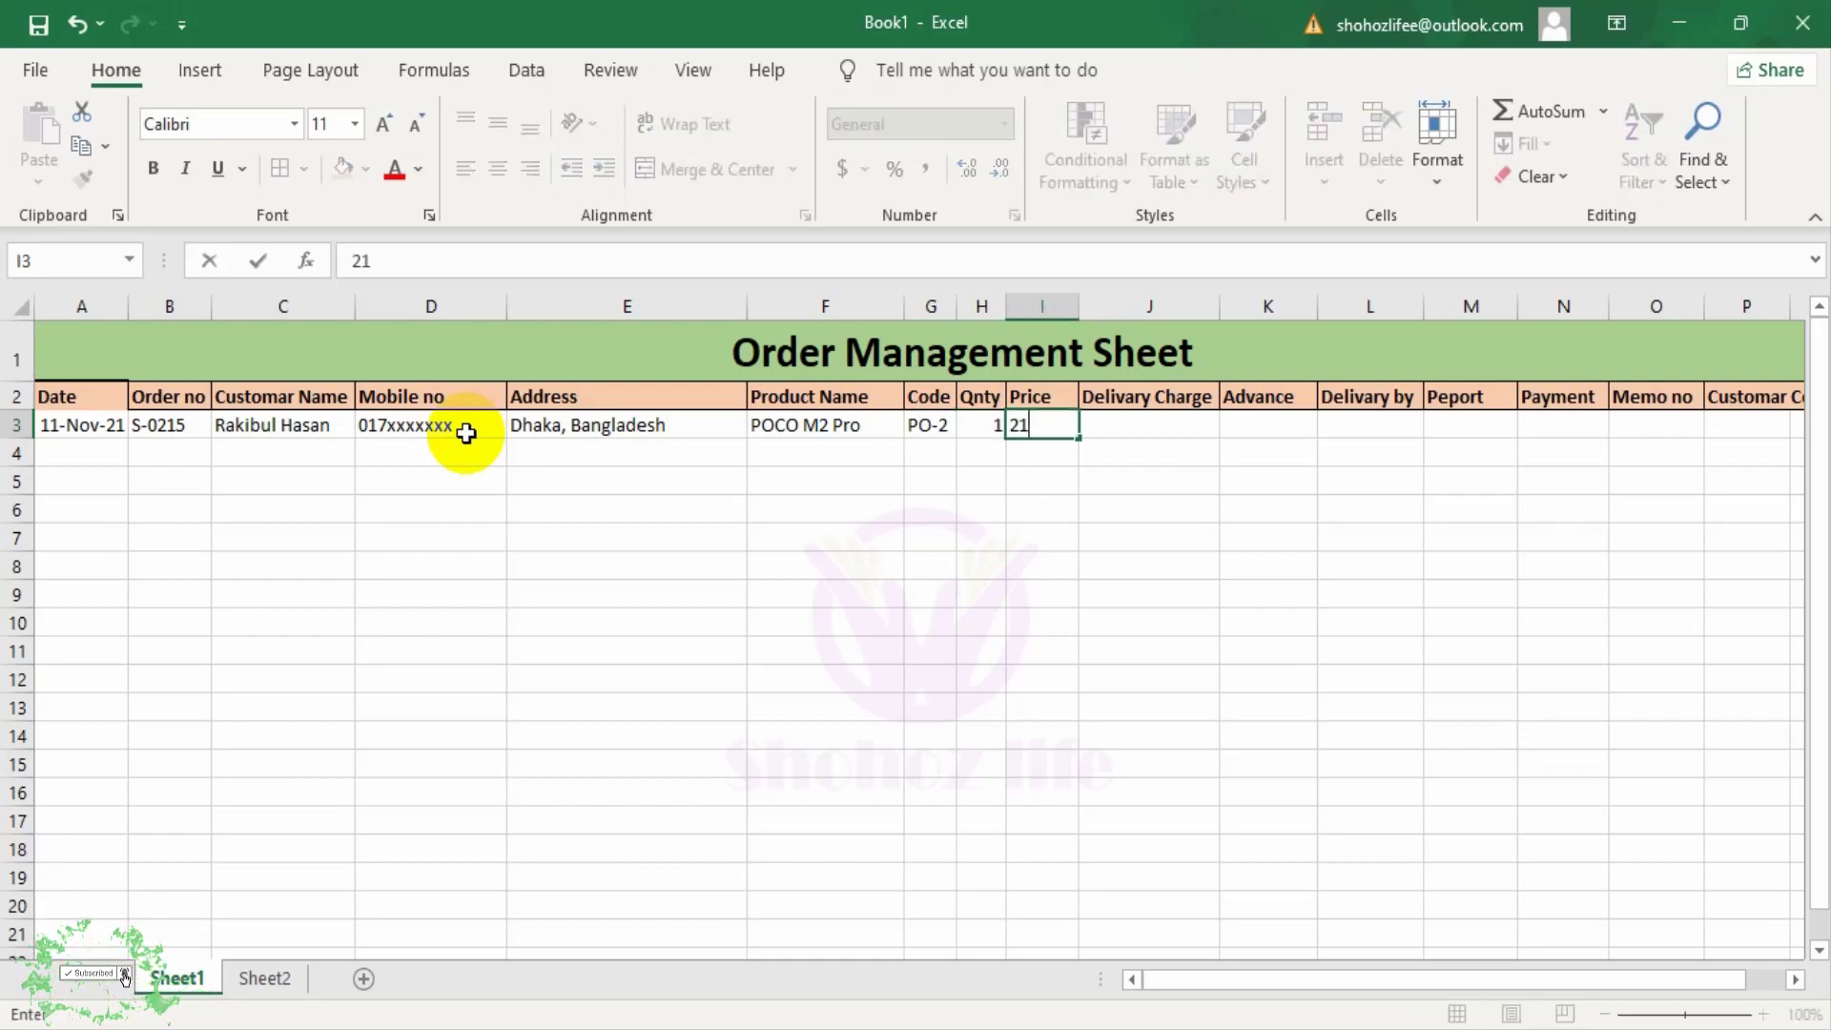
pyautogui.press('Tab')
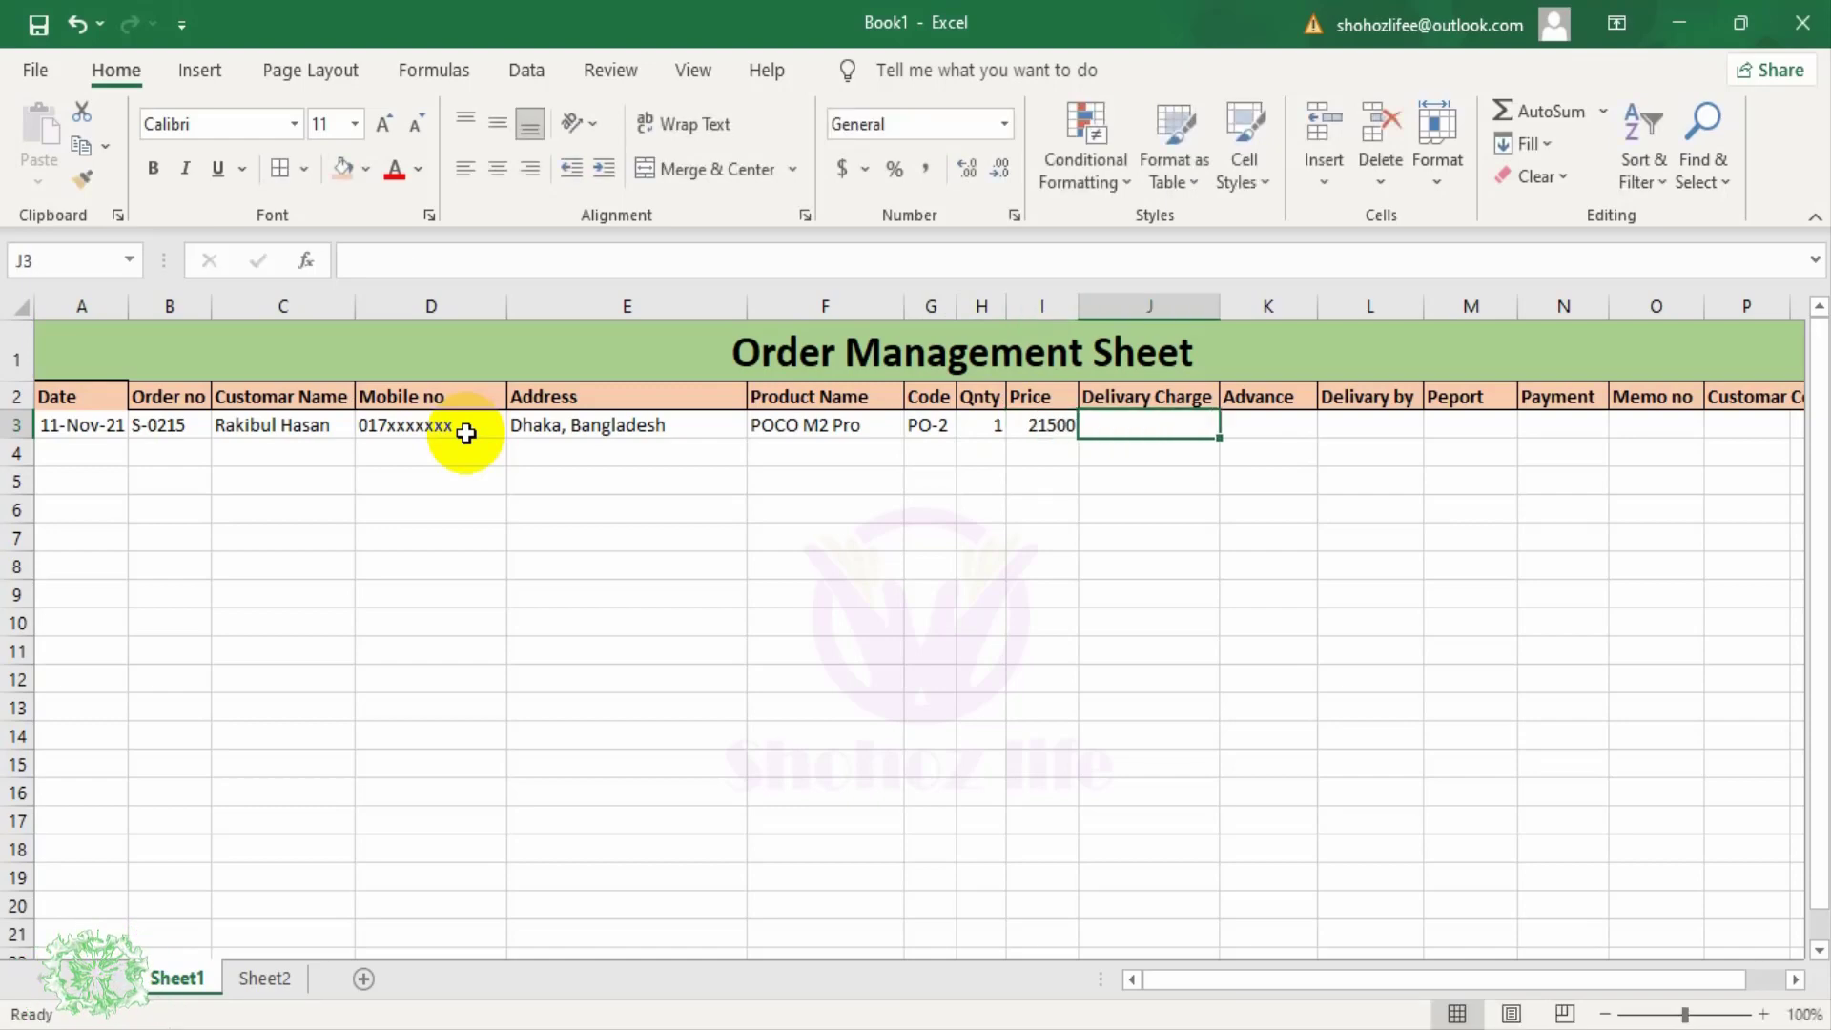
pyautogui.write('100')
pyautogui.press('Tab')
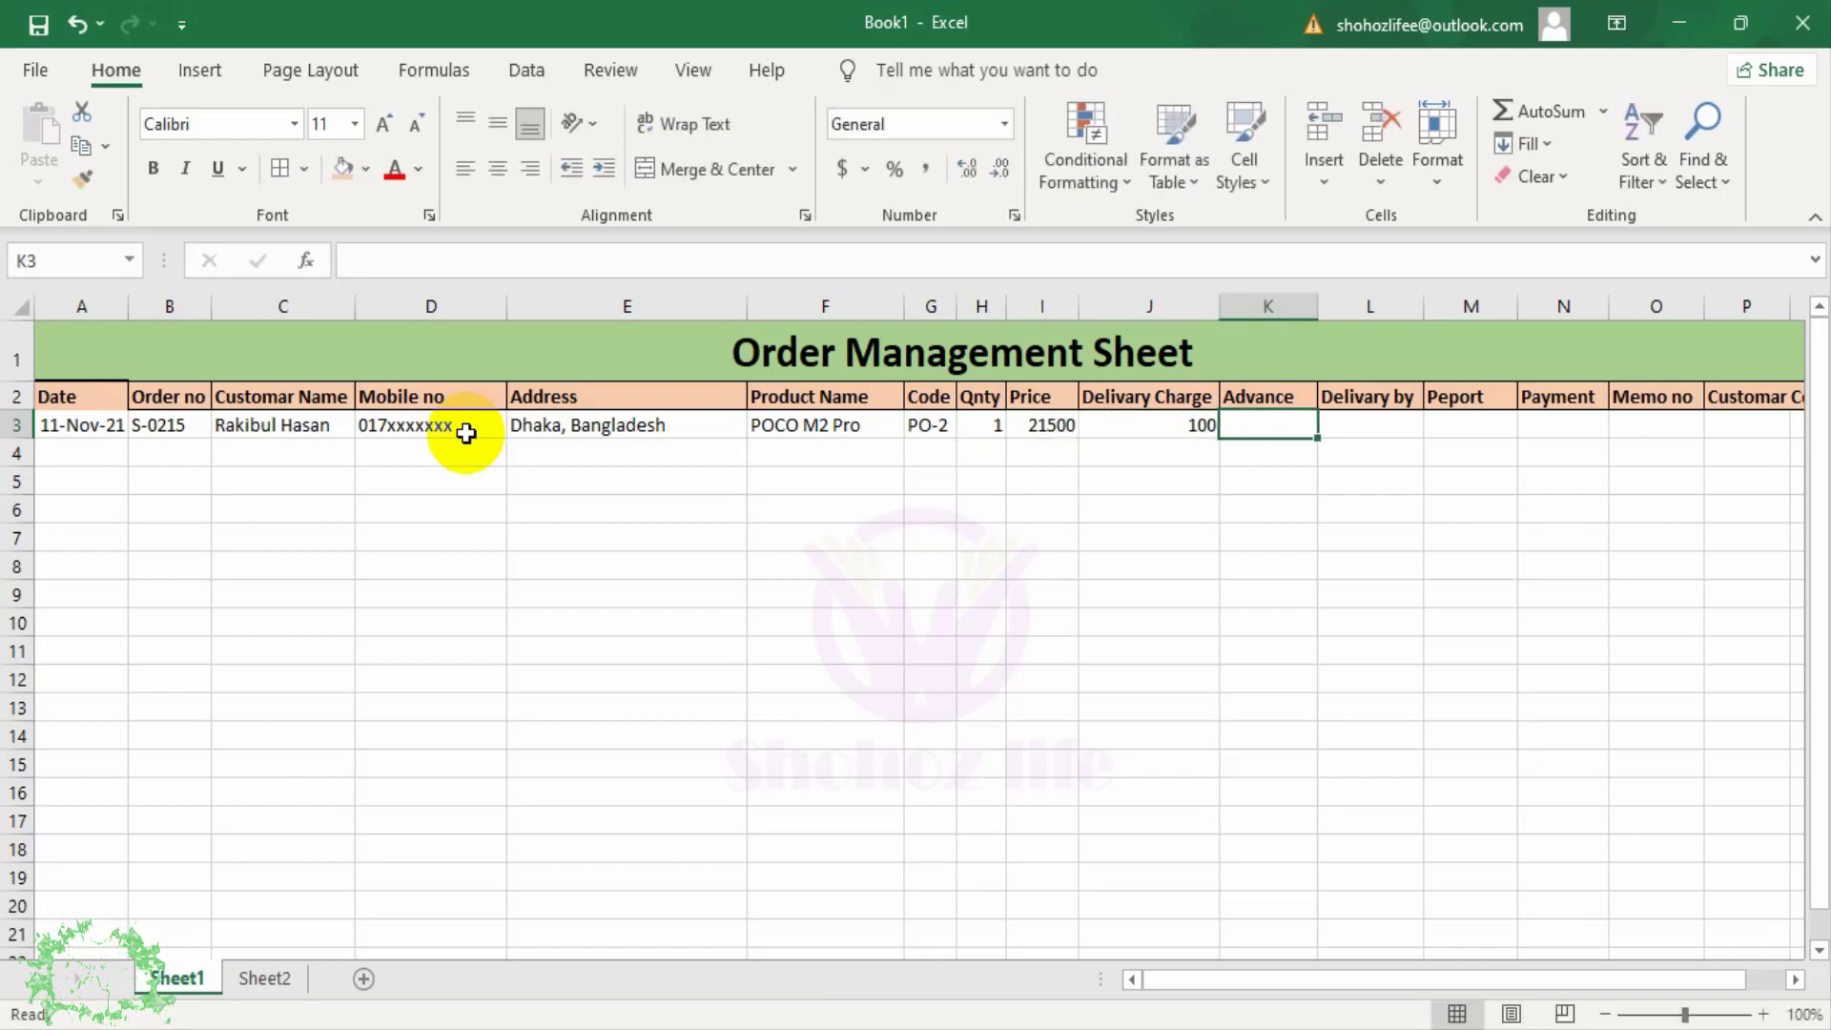
pyautogui.write('5000')
pyautogui.press('Tab')
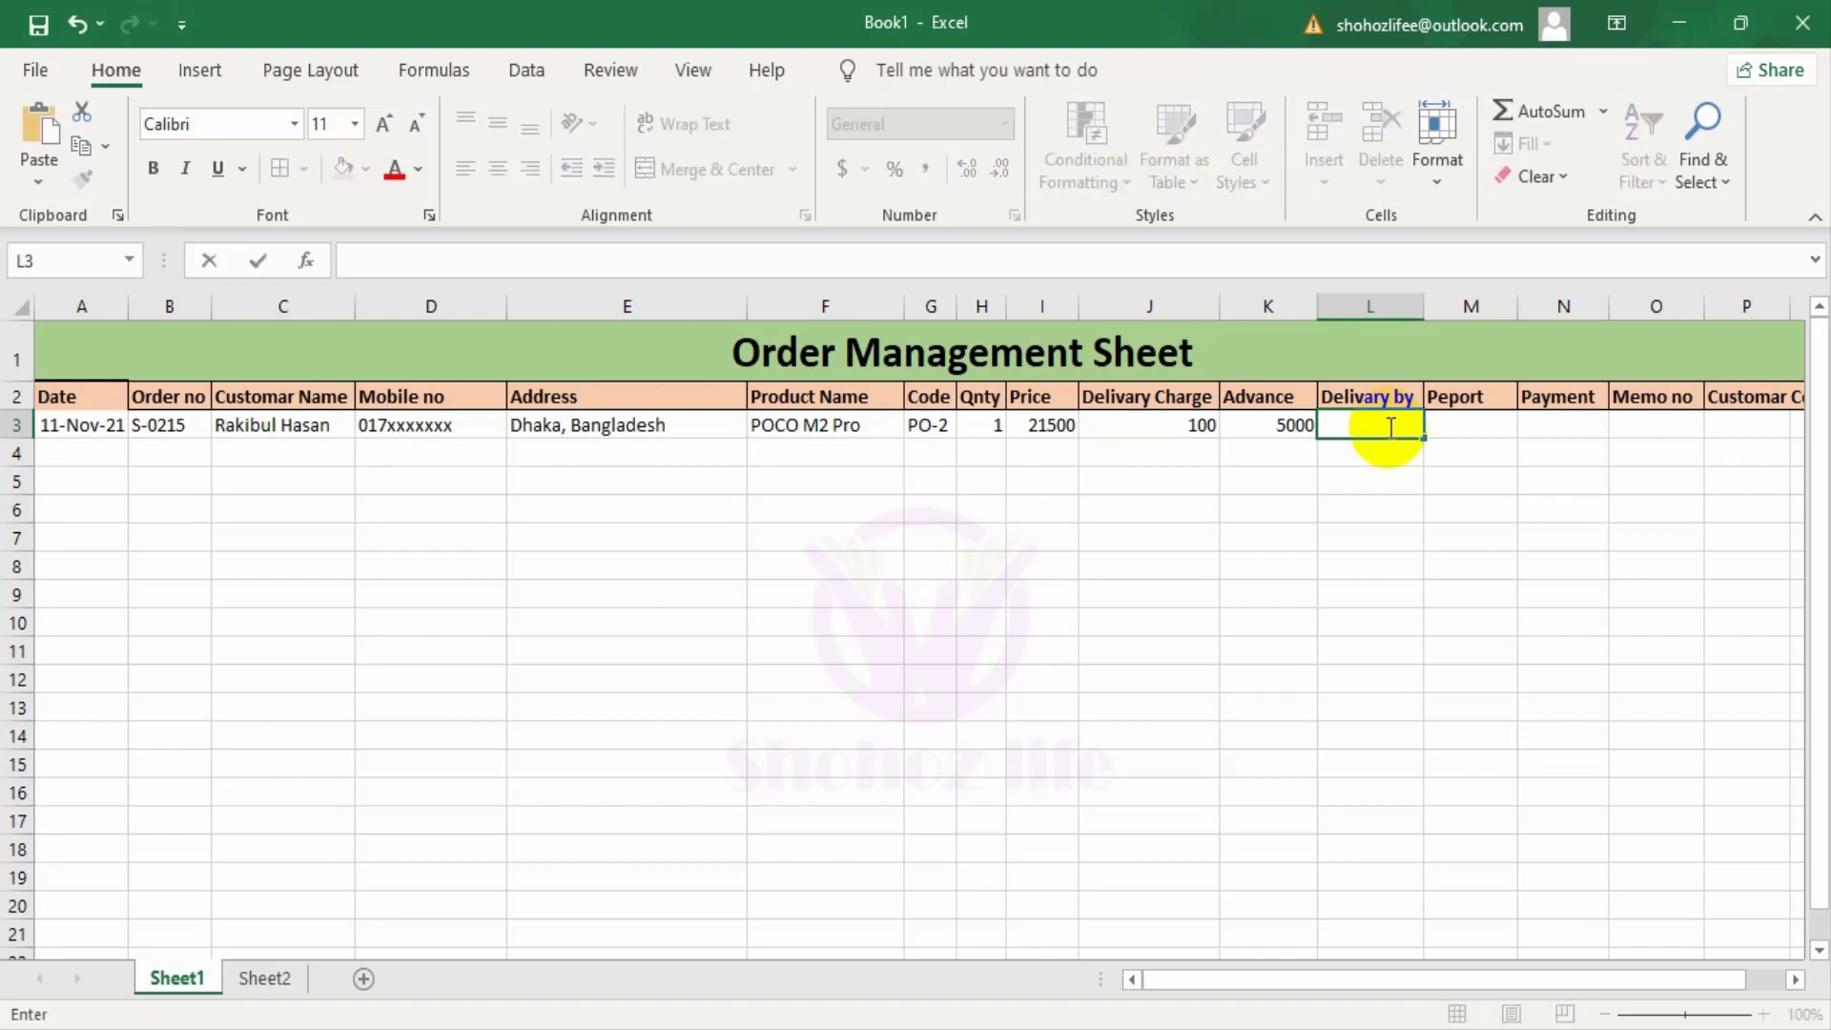
pyautogui.write('REDX')
pyautogui.press('Tab')
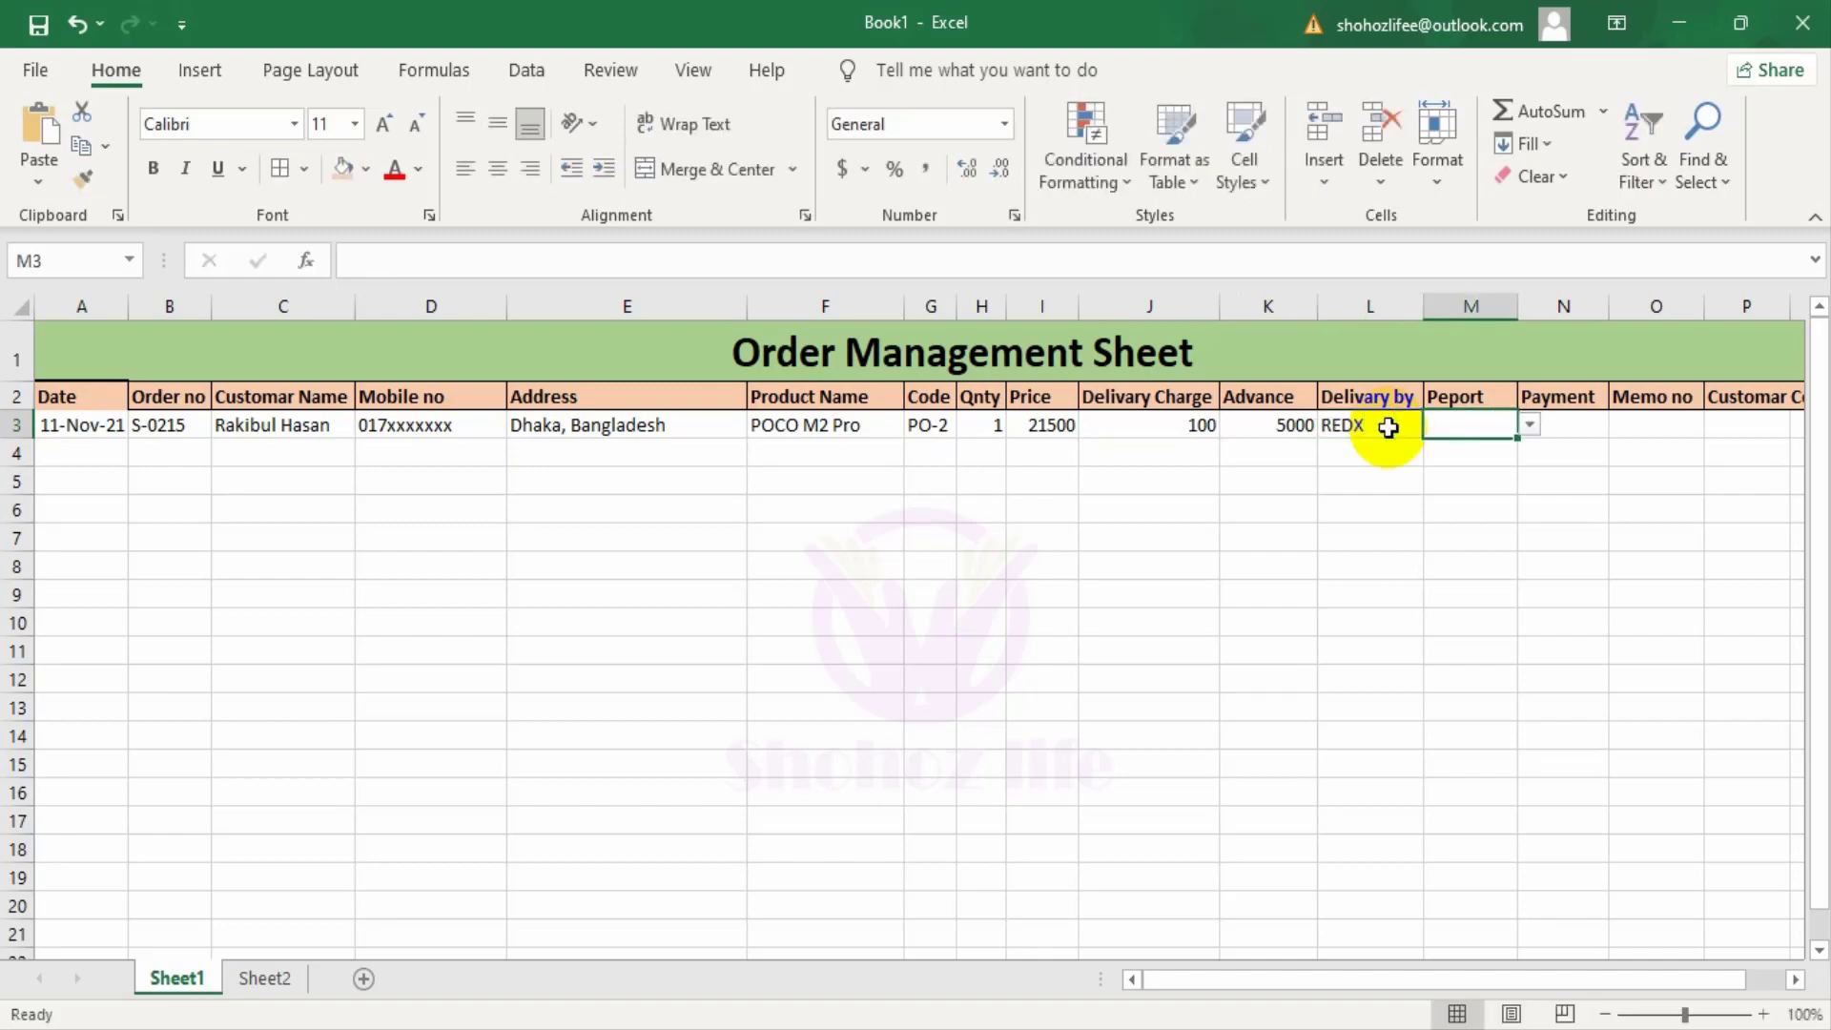
# Step: Choose Courier from the Peport dropdown in M3
pyautogui.click(1531, 424)
pyautogui.click(1507, 429)
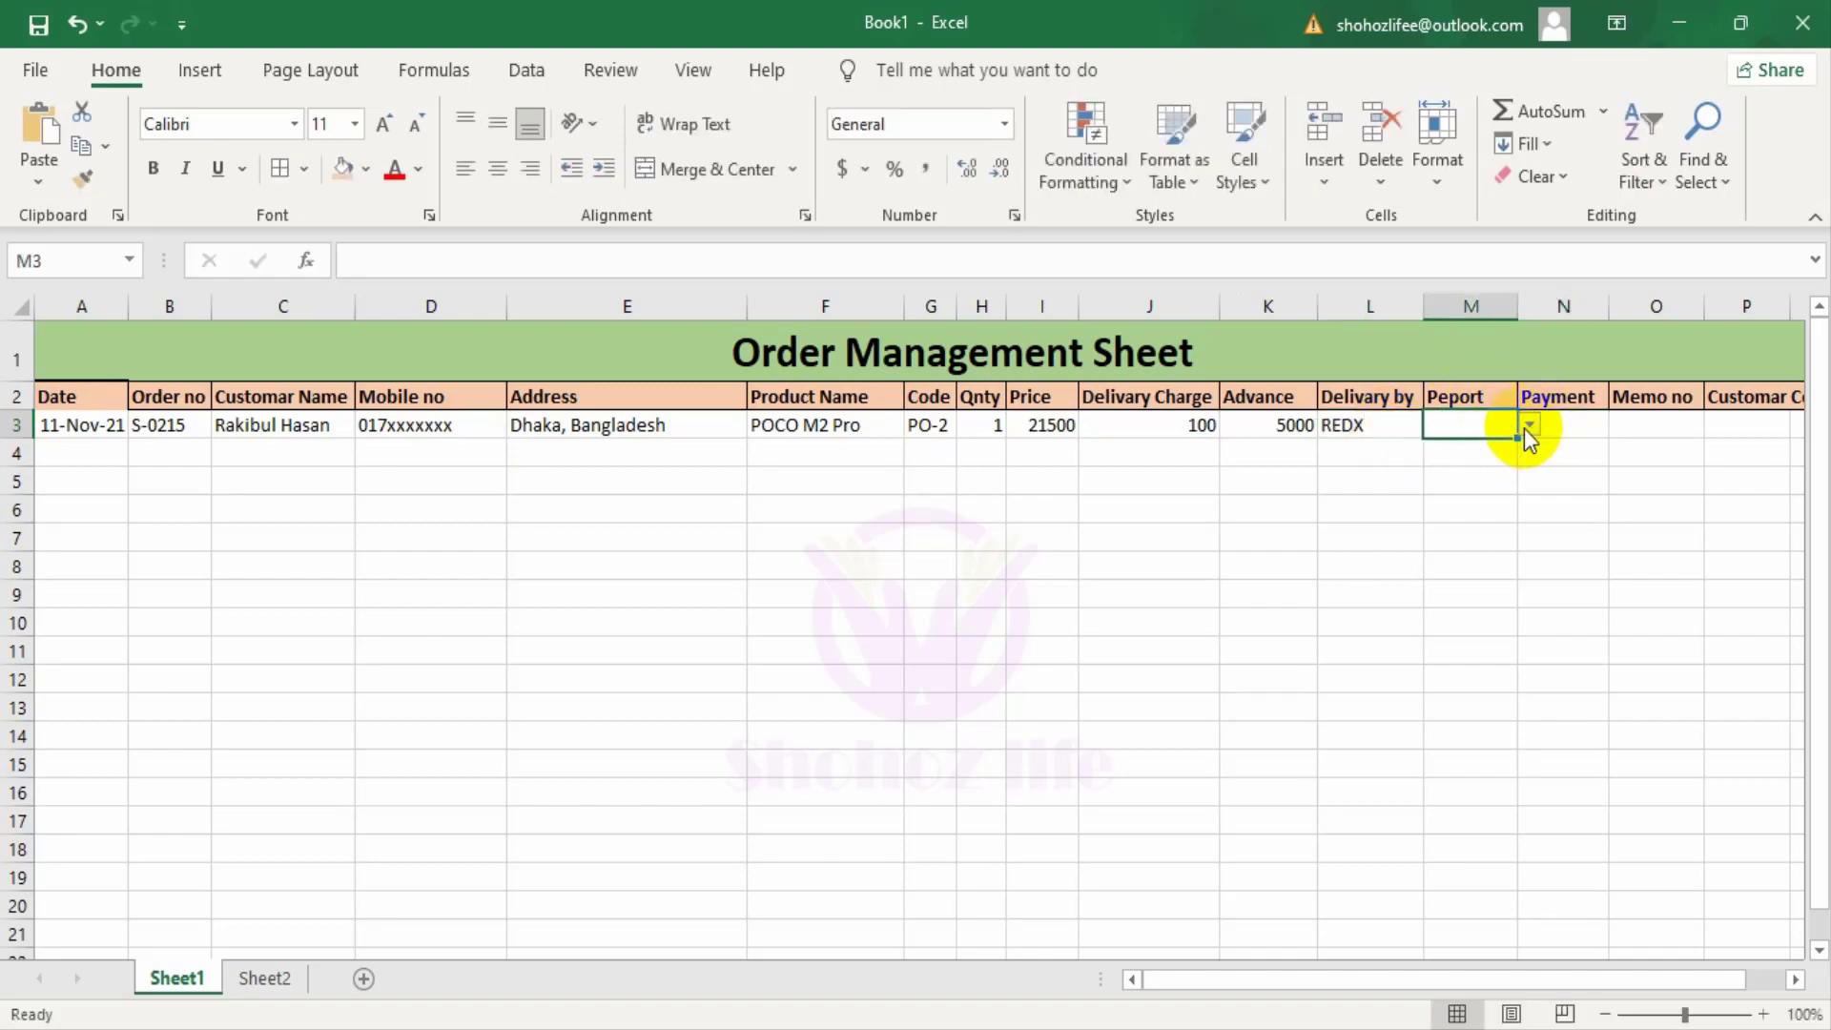
pyautogui.click(1527, 426)
pyautogui.click(1494, 486)
pyautogui.click(1592, 430)
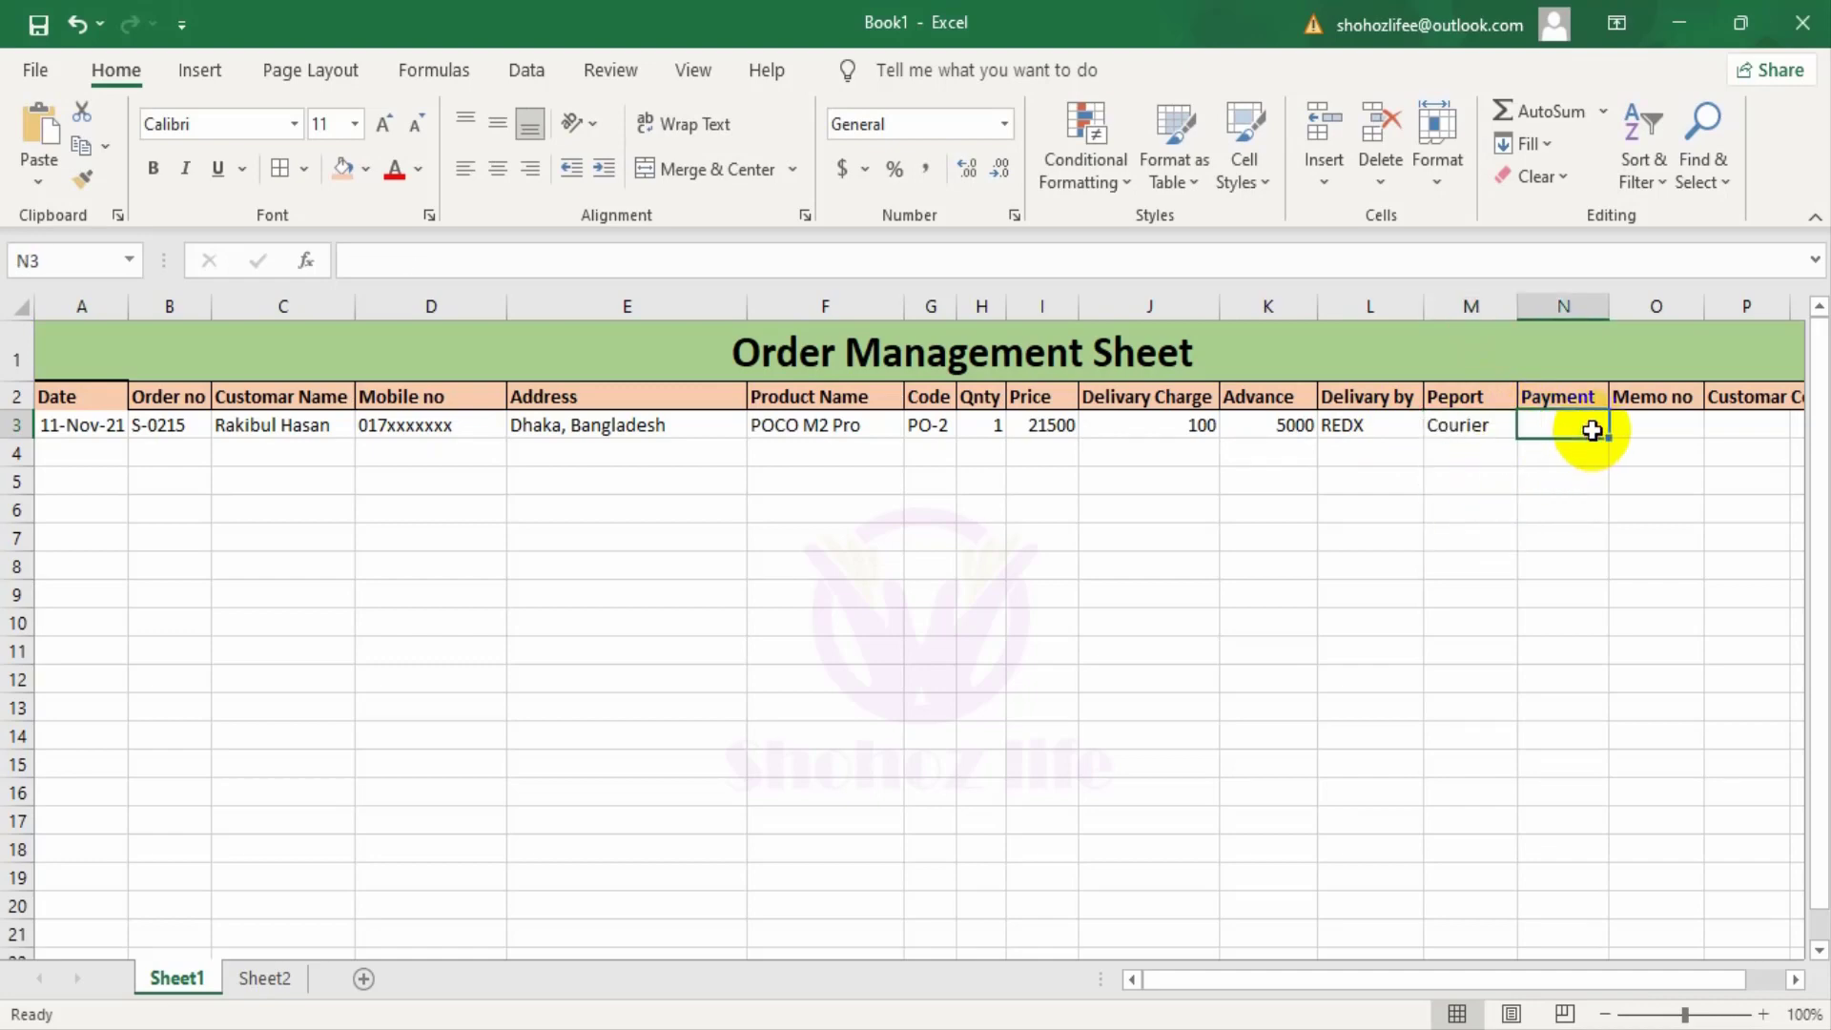
# Step: Enter the memo number in O3 and the comment '10 am to 4 pm delivery time' in P3
pyautogui.click(1627, 425)
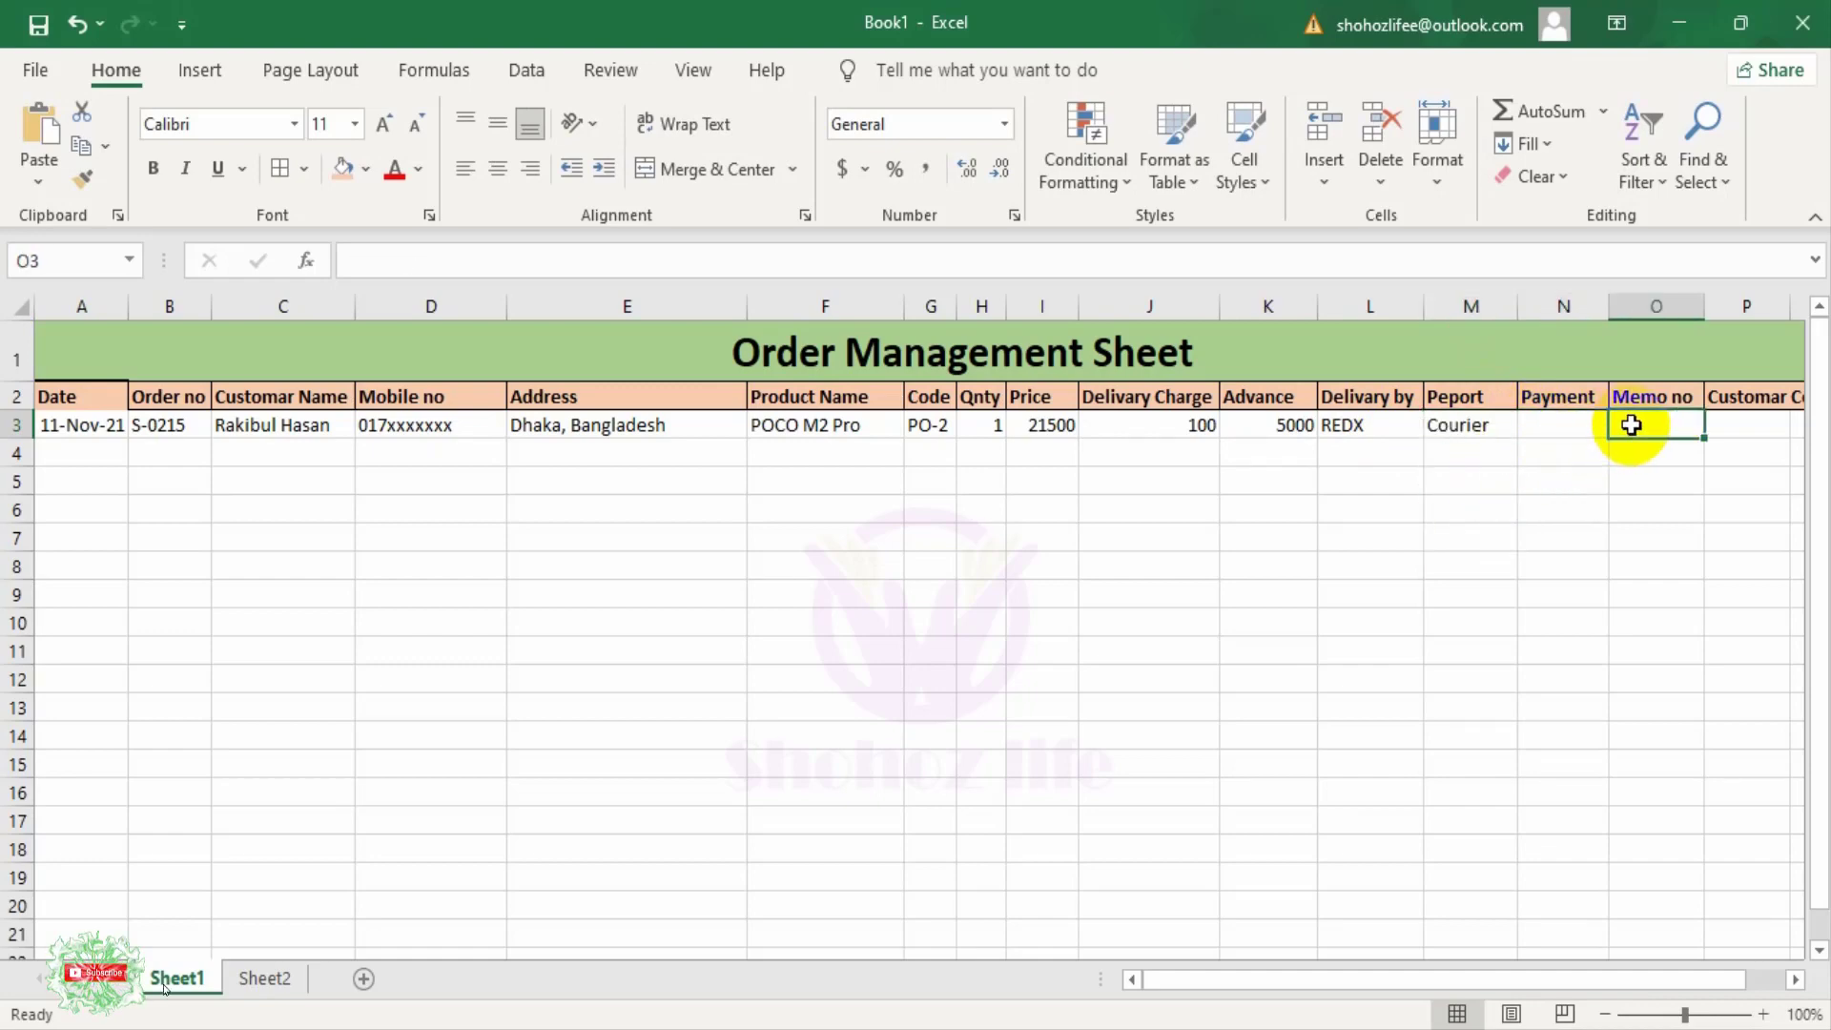
pyautogui.write('54124545')
pyautogui.click(1752, 429)
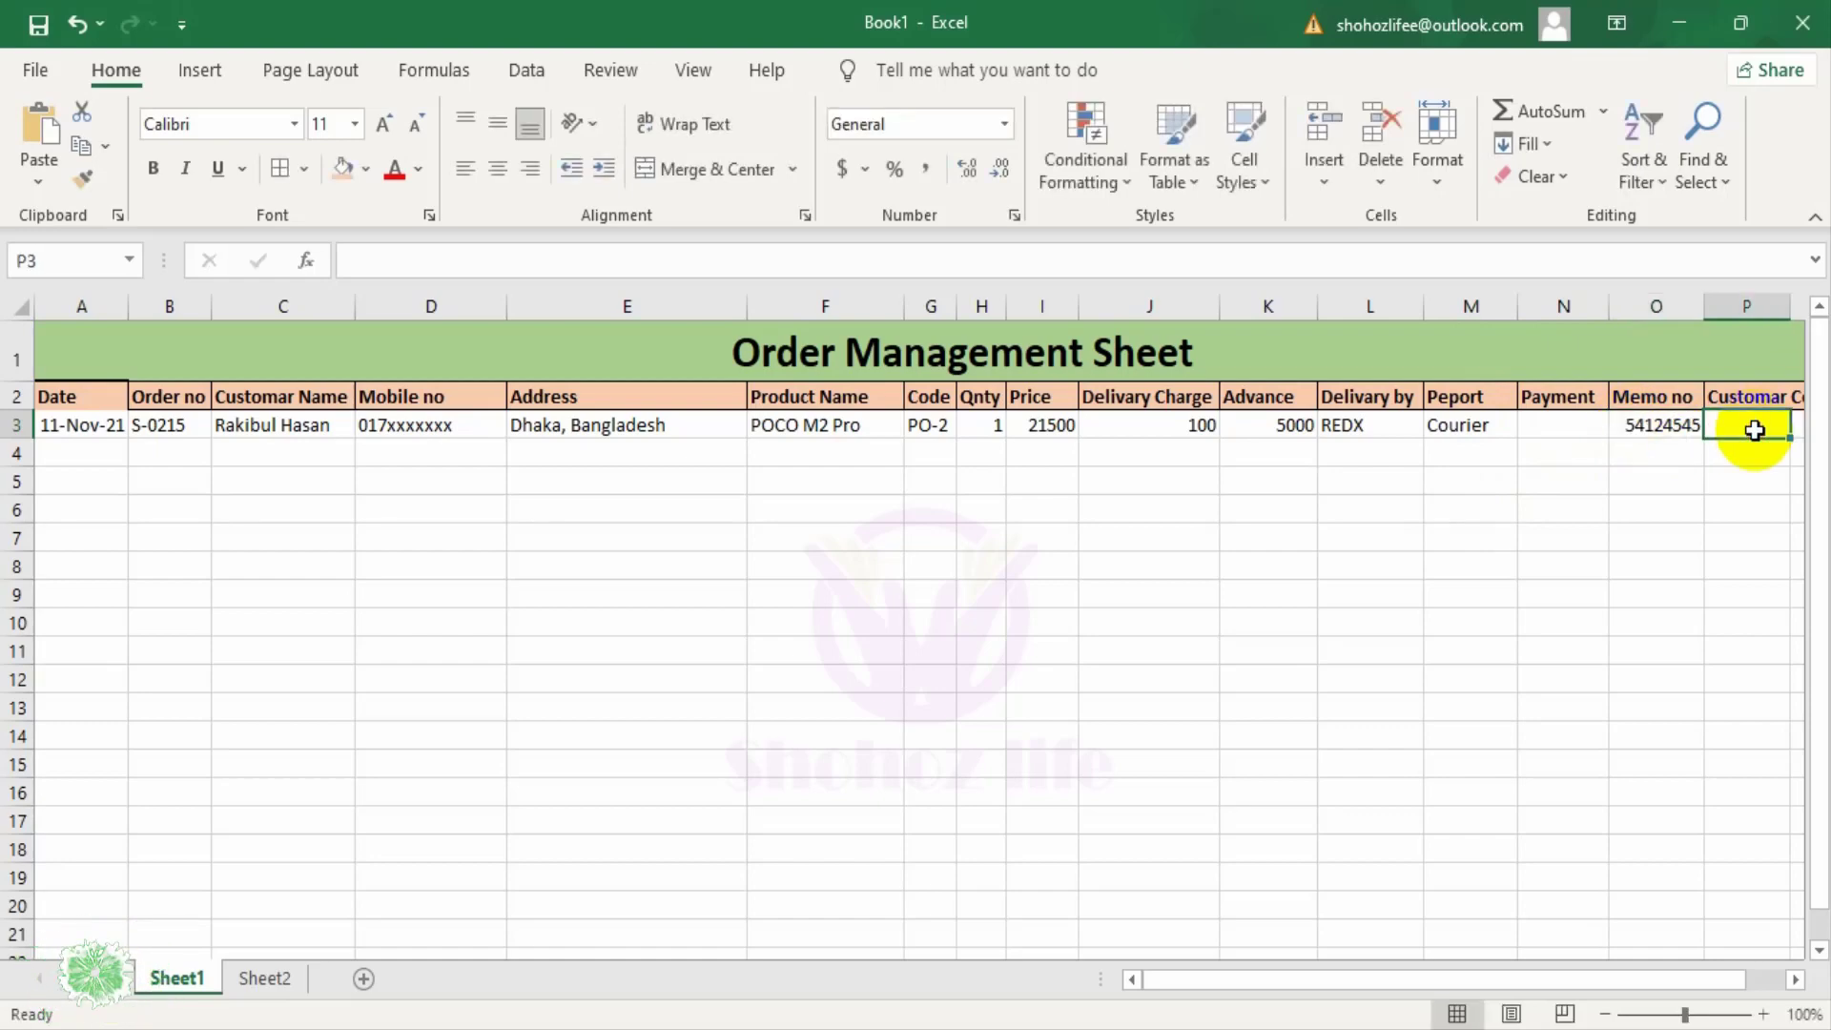
pyautogui.write('10')
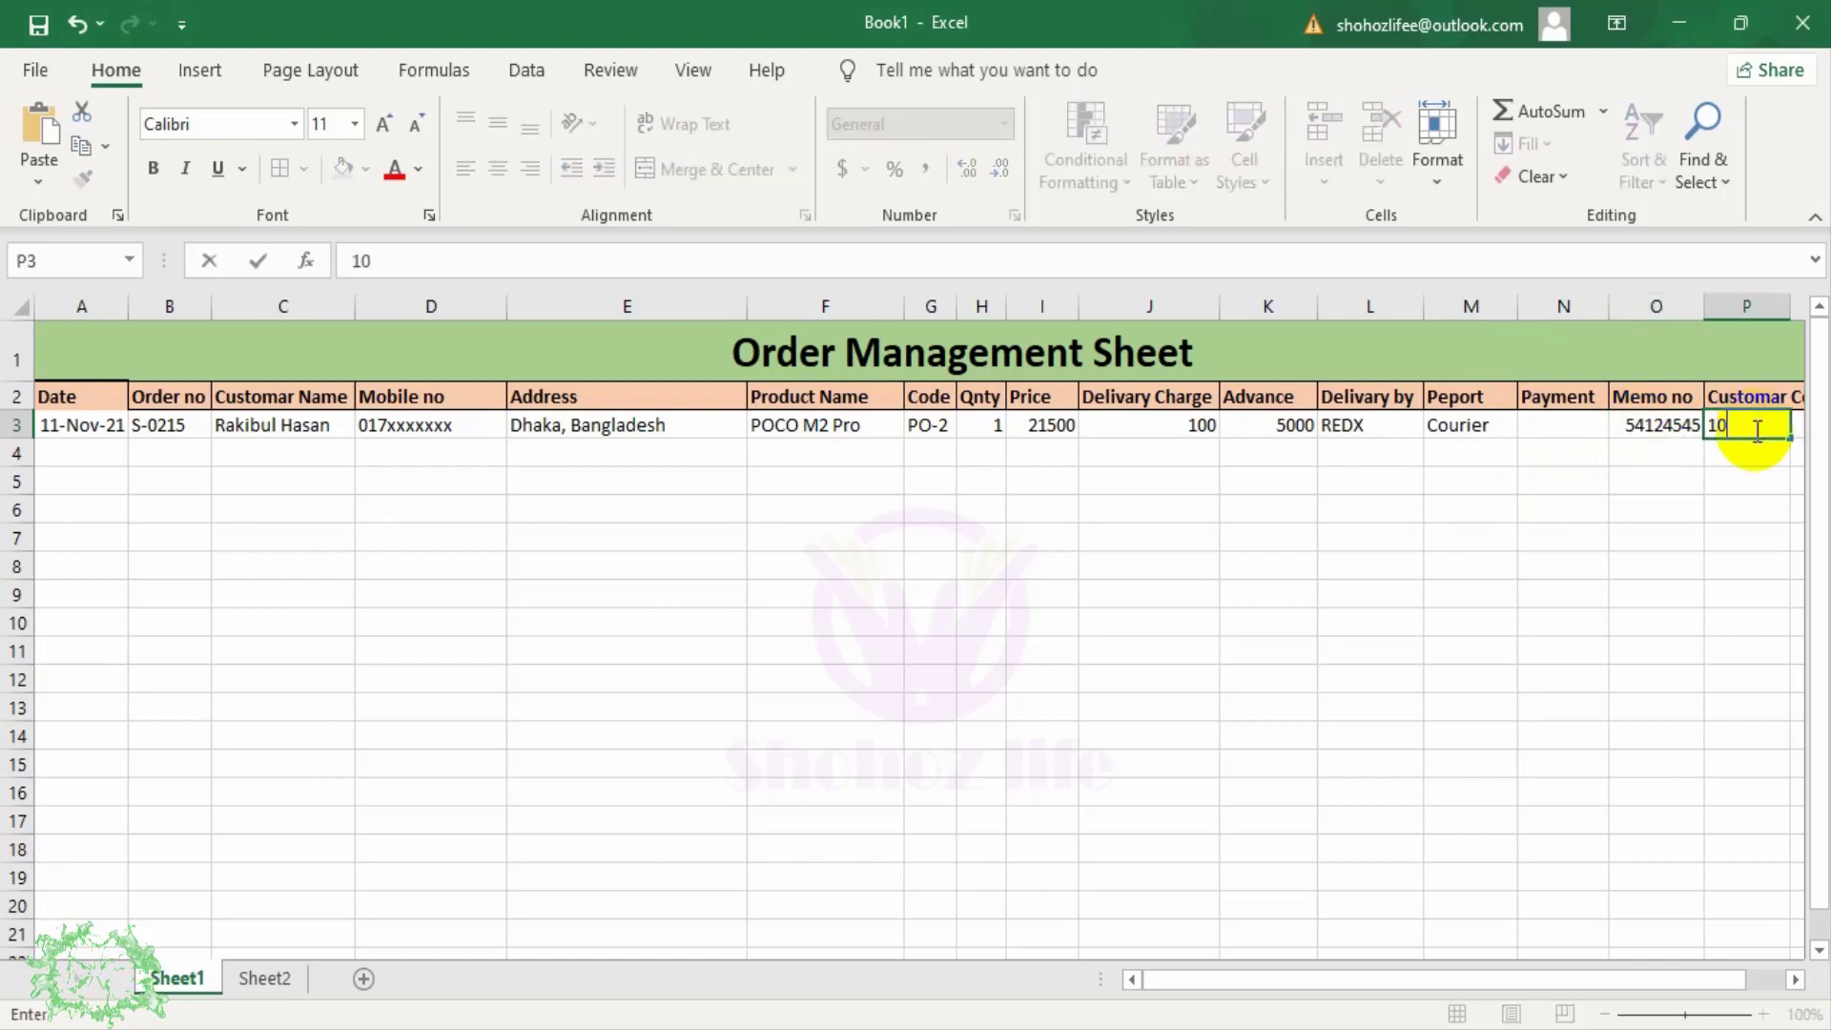
pyautogui.write(' am to 4 pm delivary time')
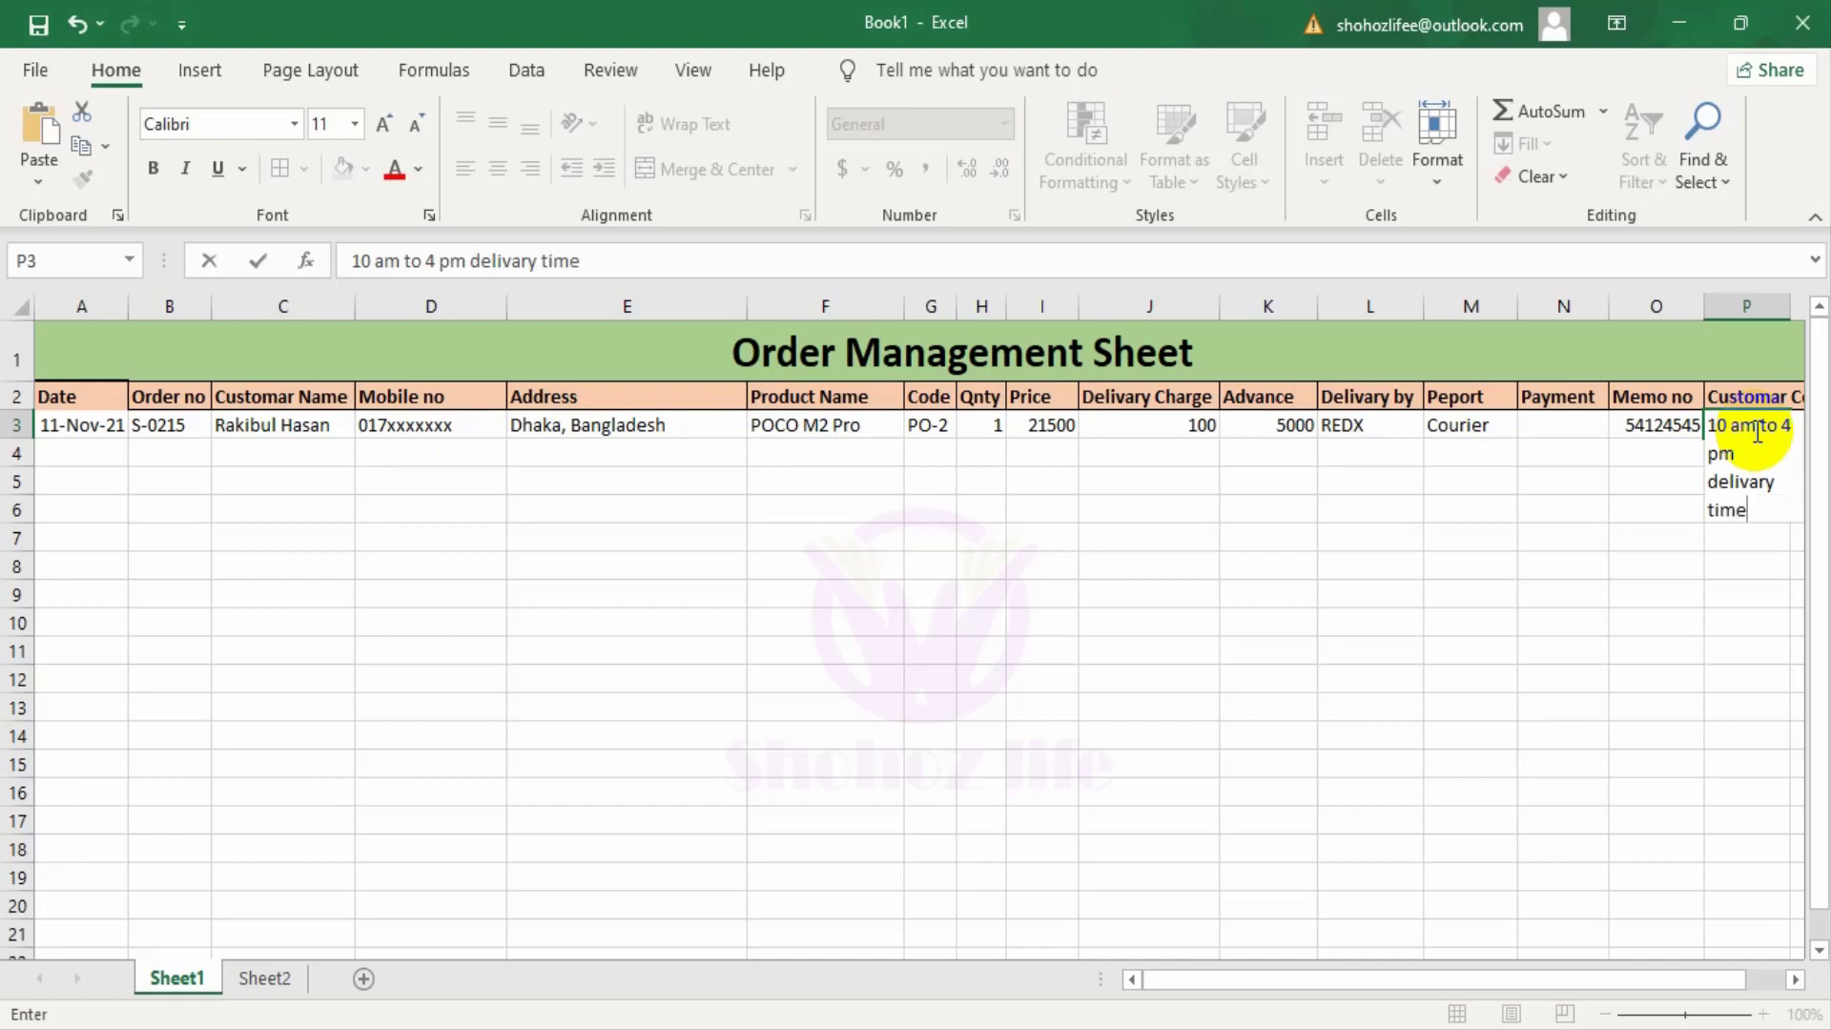
pyautogui.press('Return')
pyautogui.click(1749, 431)
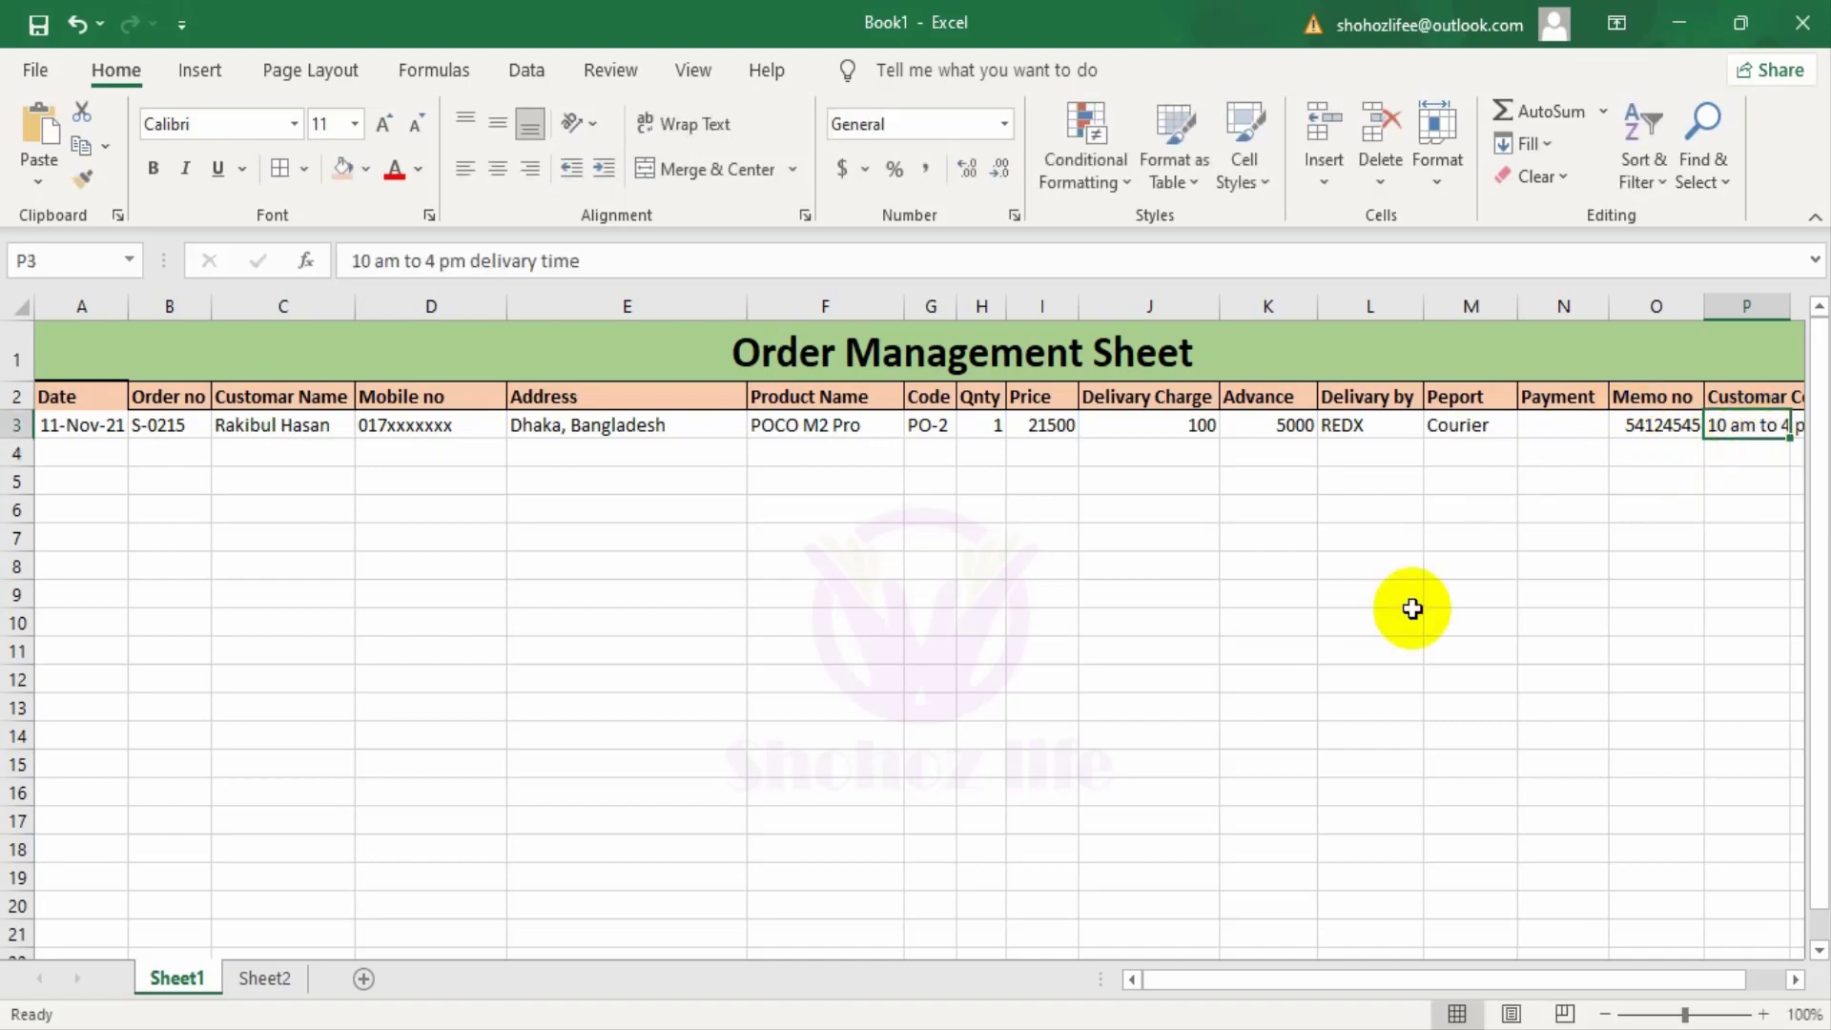
# Step: AutoFit column P's width to its Customar Comment header and delivery-time note
pyautogui.moveTo(1240, 982); pyautogui.dragTo(1451, 957)
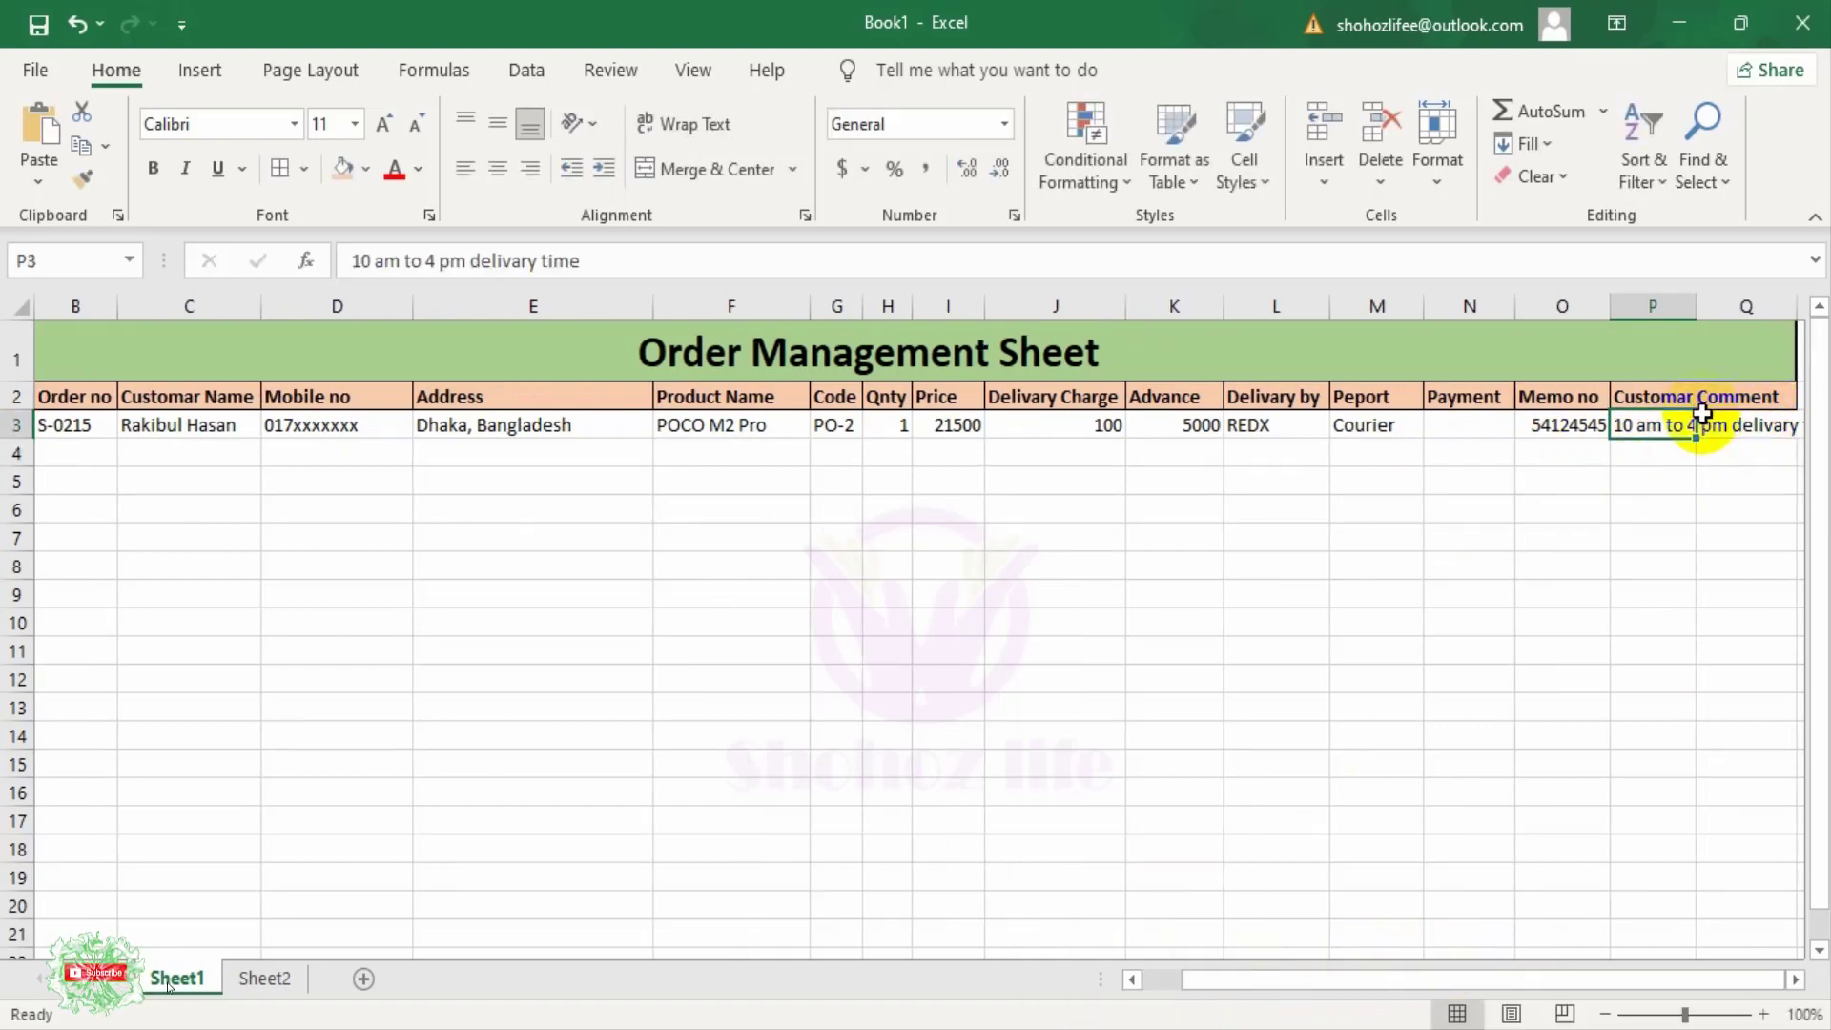
pyautogui.click(1726, 455)
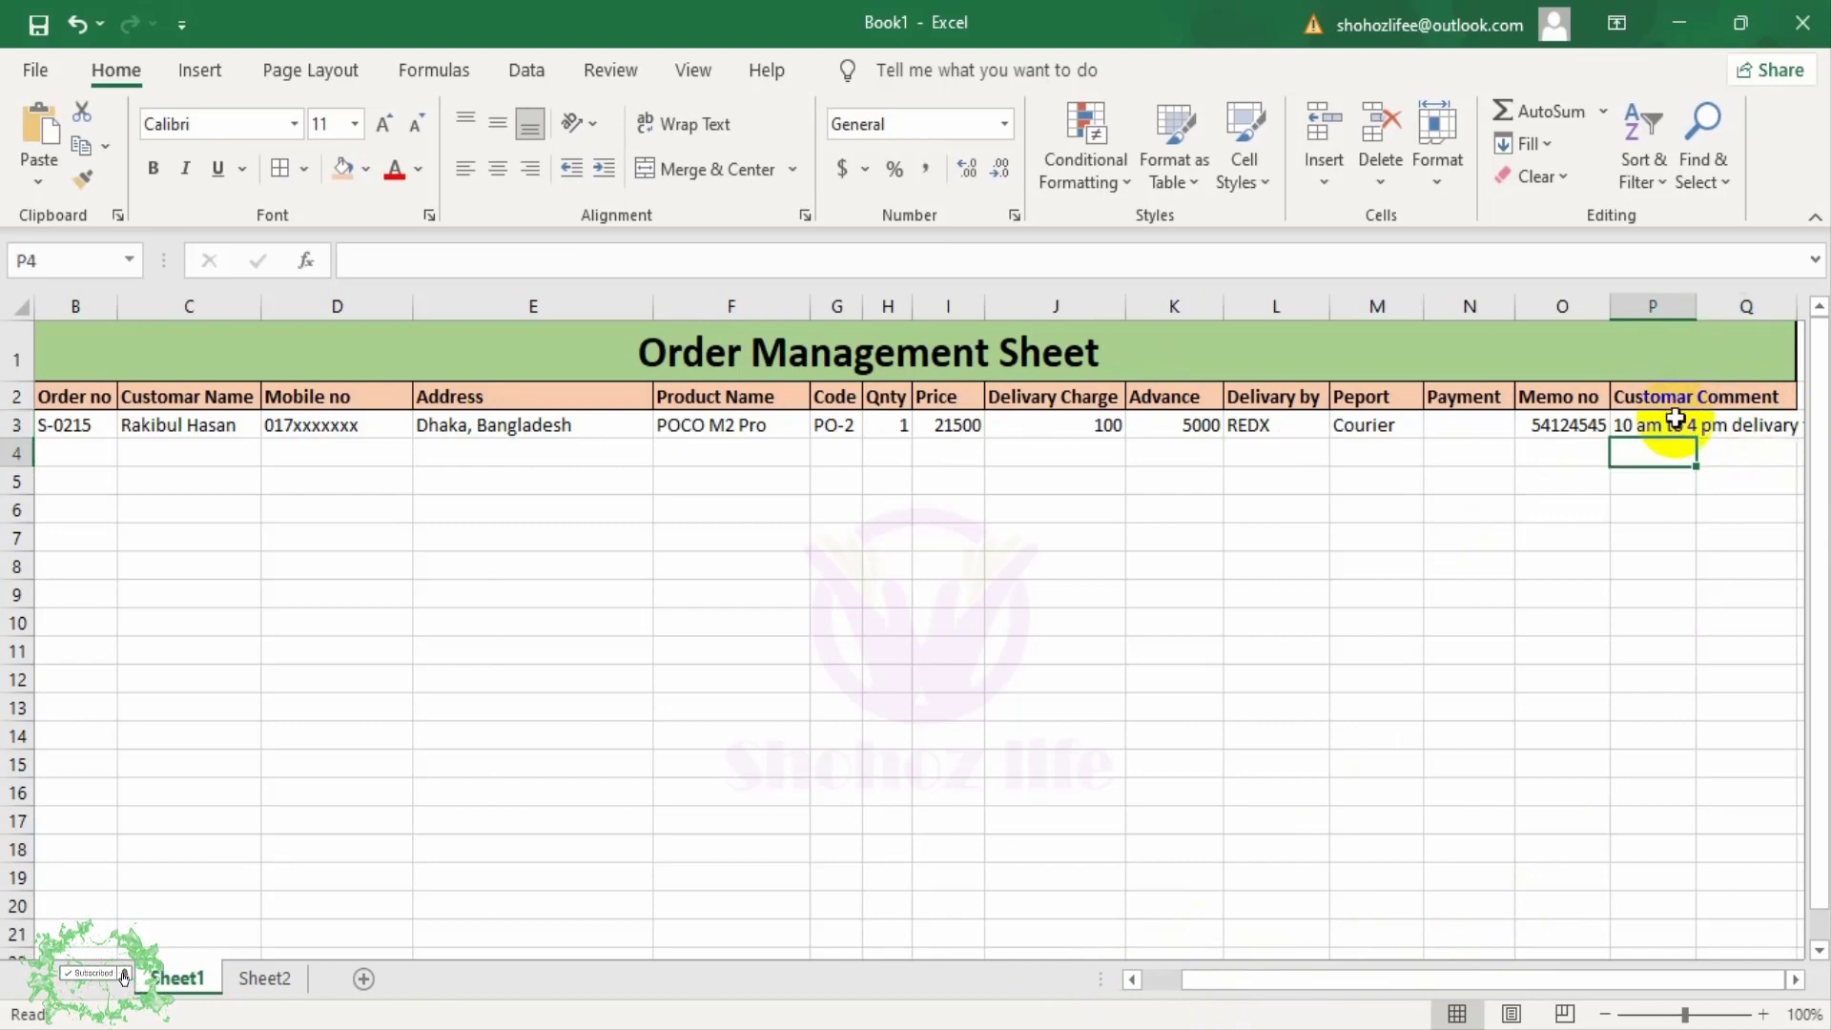
pyautogui.click(1702, 392)
pyautogui.doubleClick(1696, 306)
pyautogui.click(1679, 452)
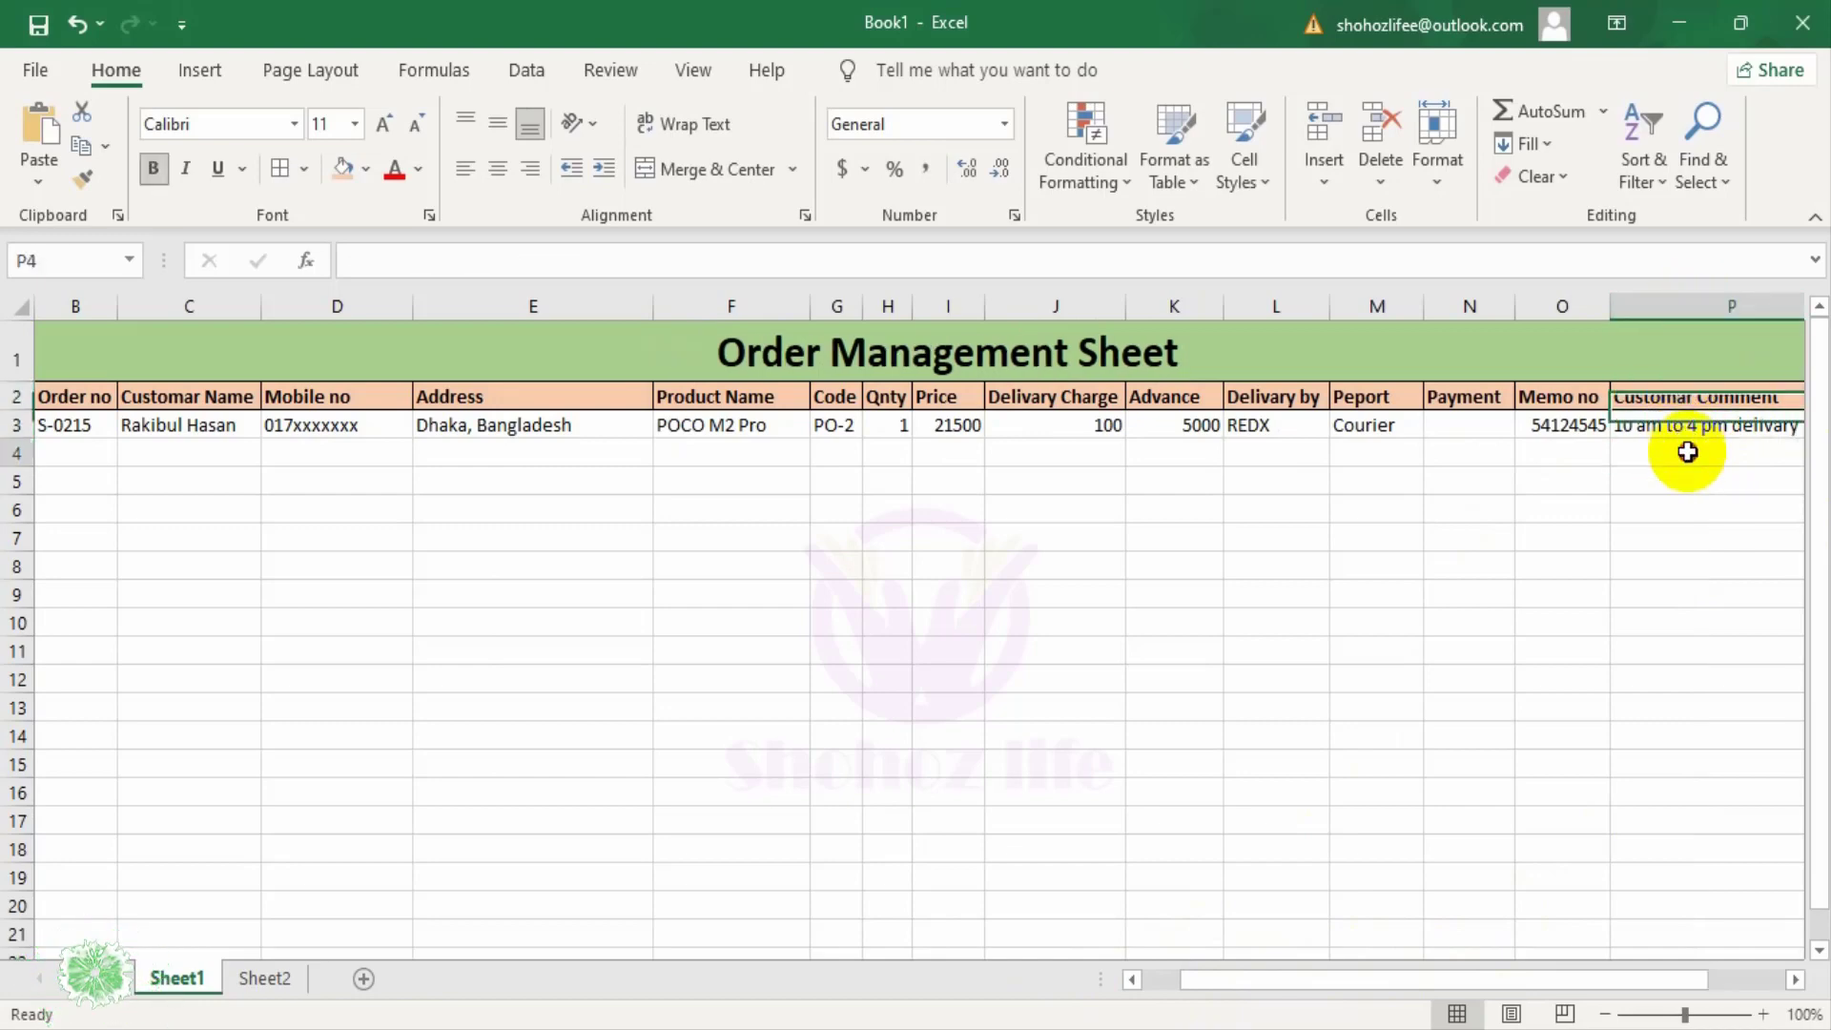
pyautogui.click(1632, 429)
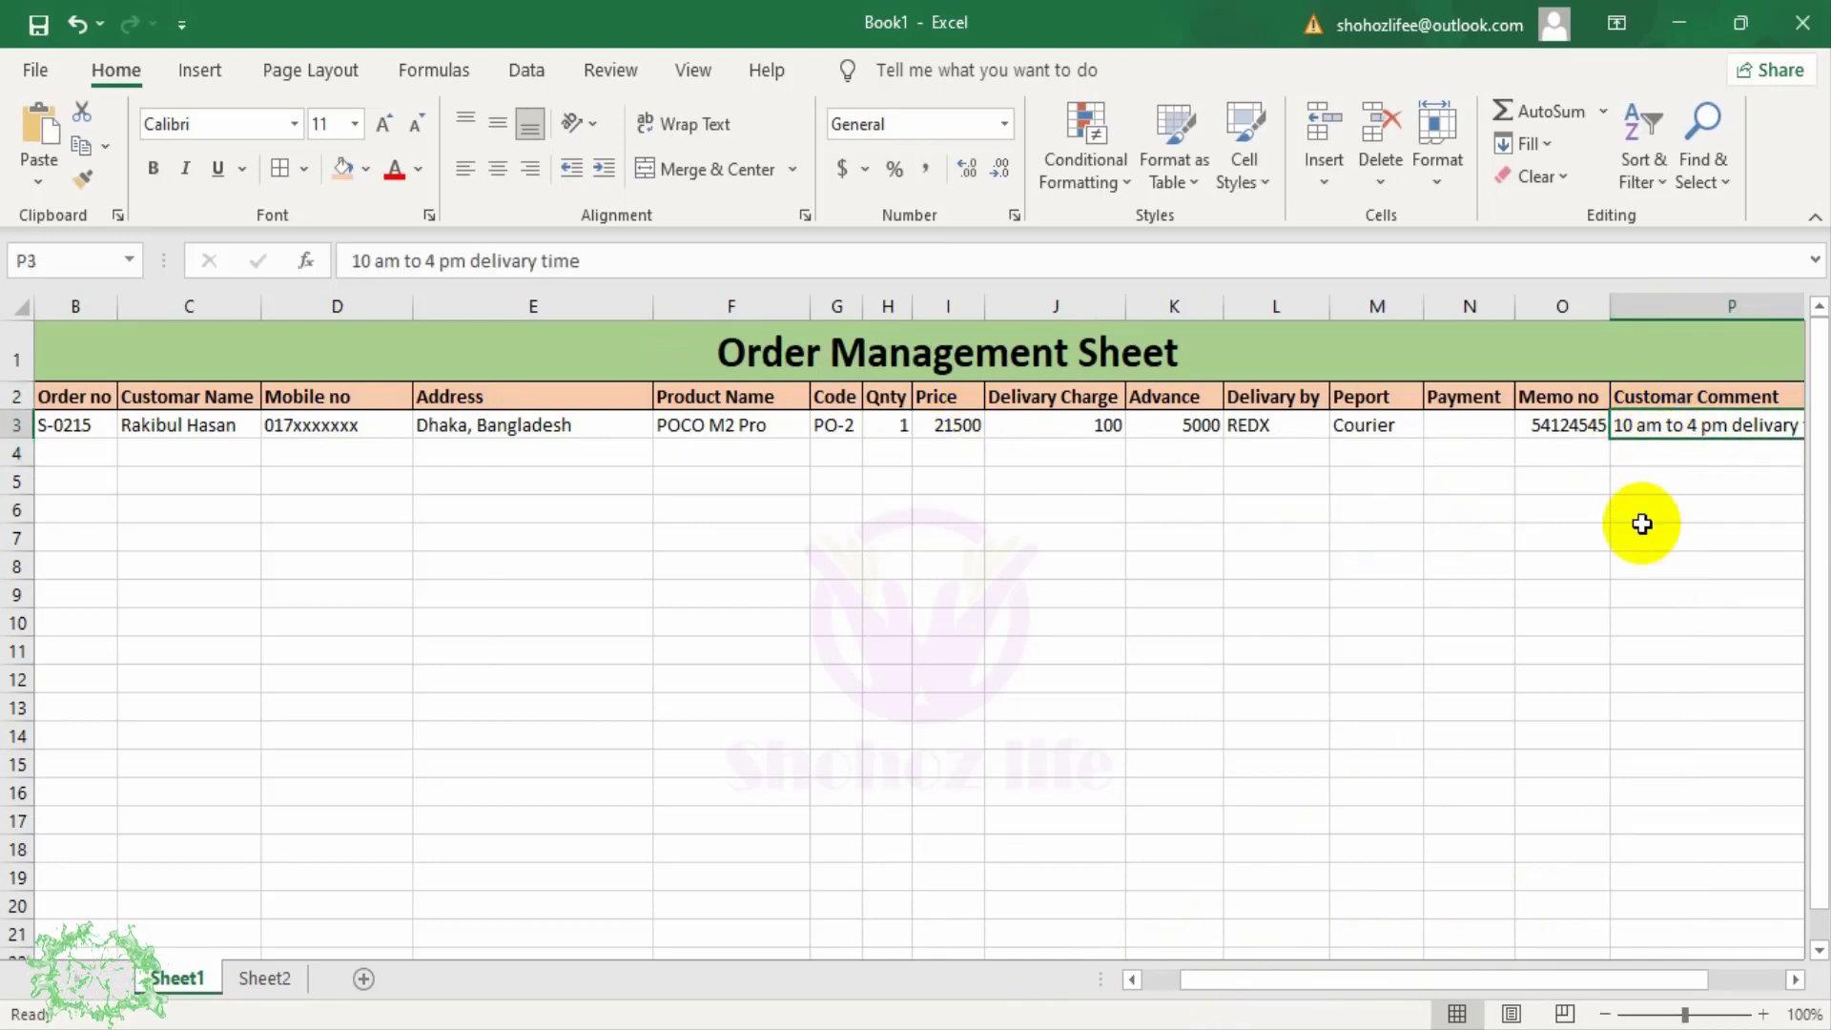
# Step: Enter the formula =I3+J3 in Payment cell N3, giving 21600
pyautogui.click(1465, 447)
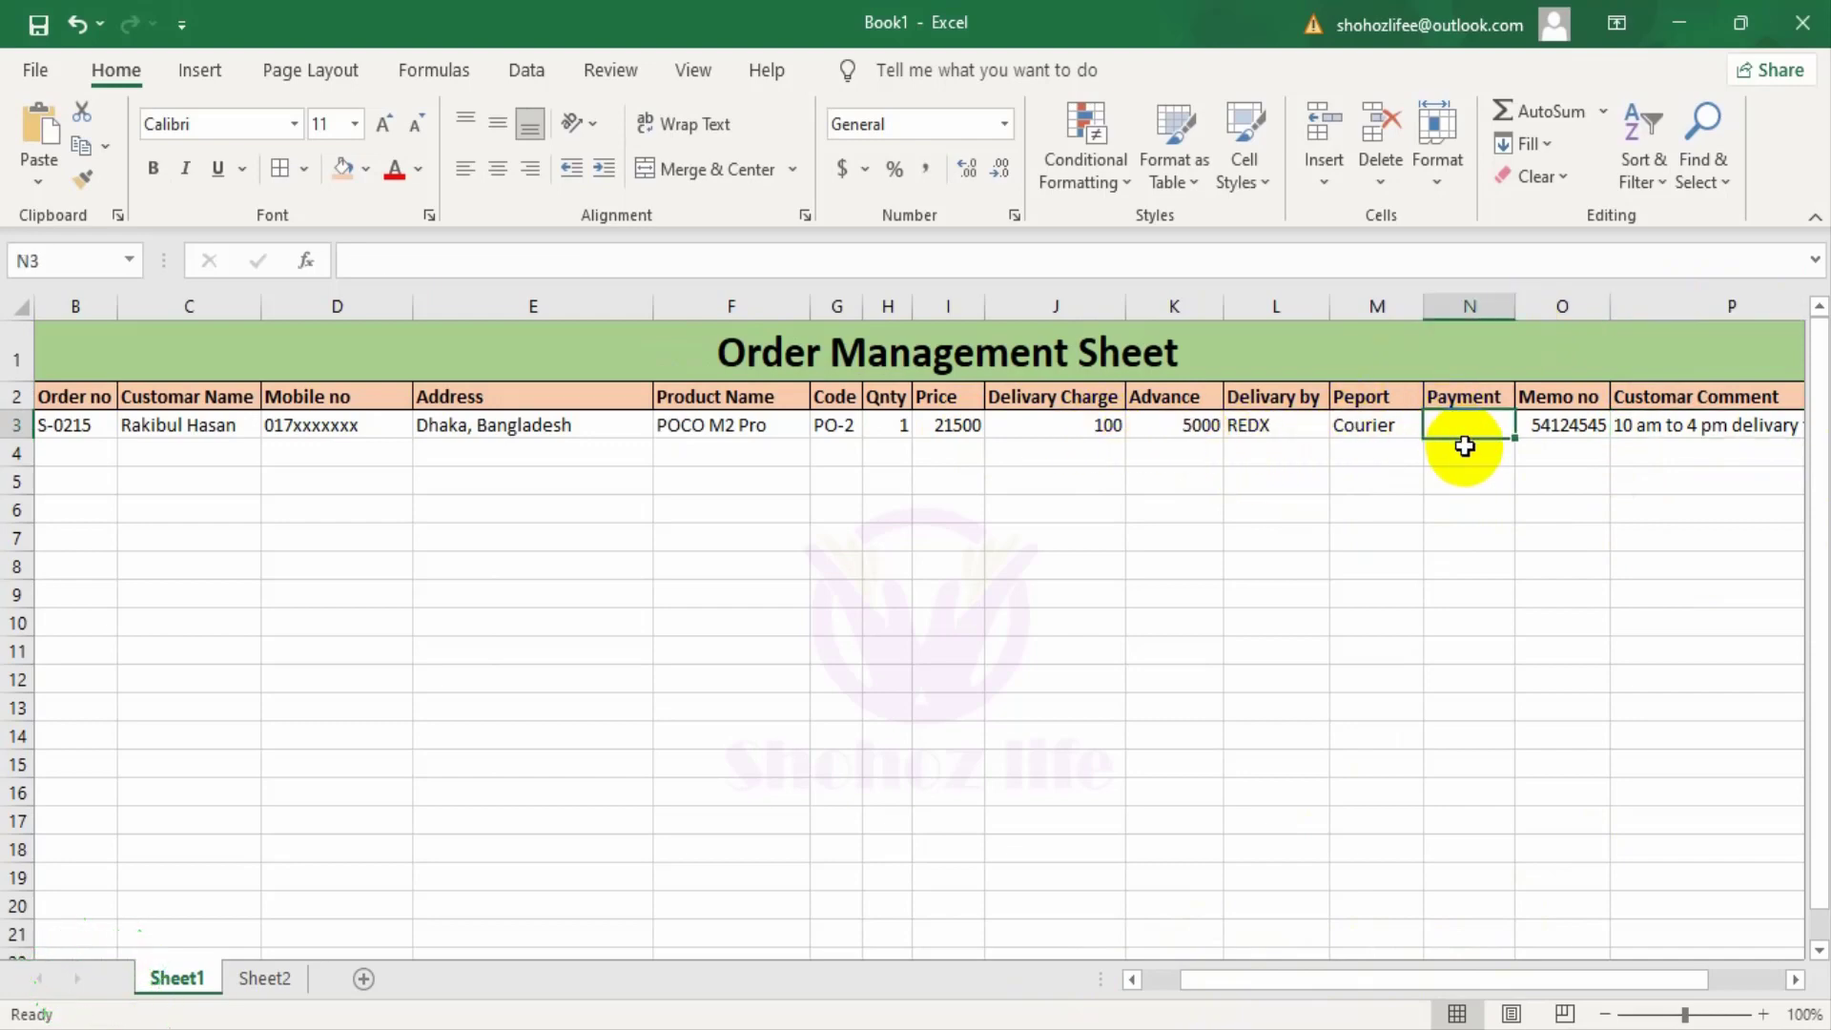
pyautogui.write('=')
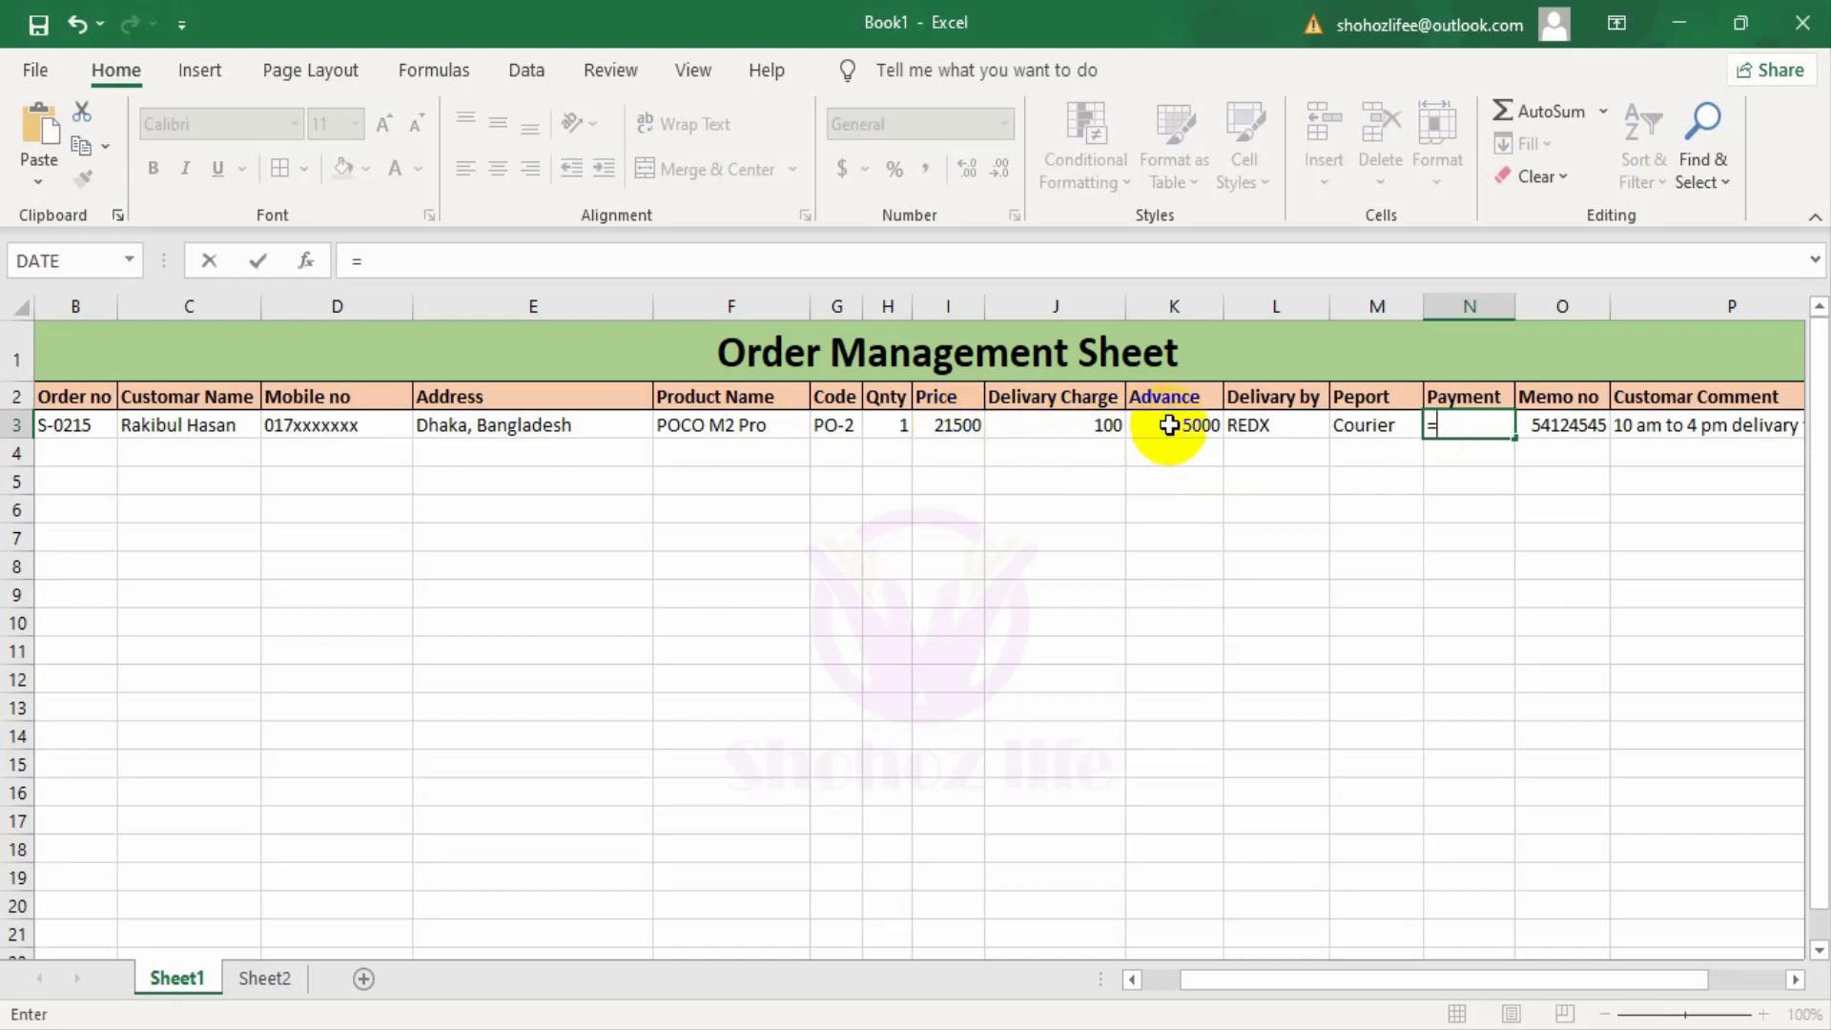
pyautogui.click(945, 431)
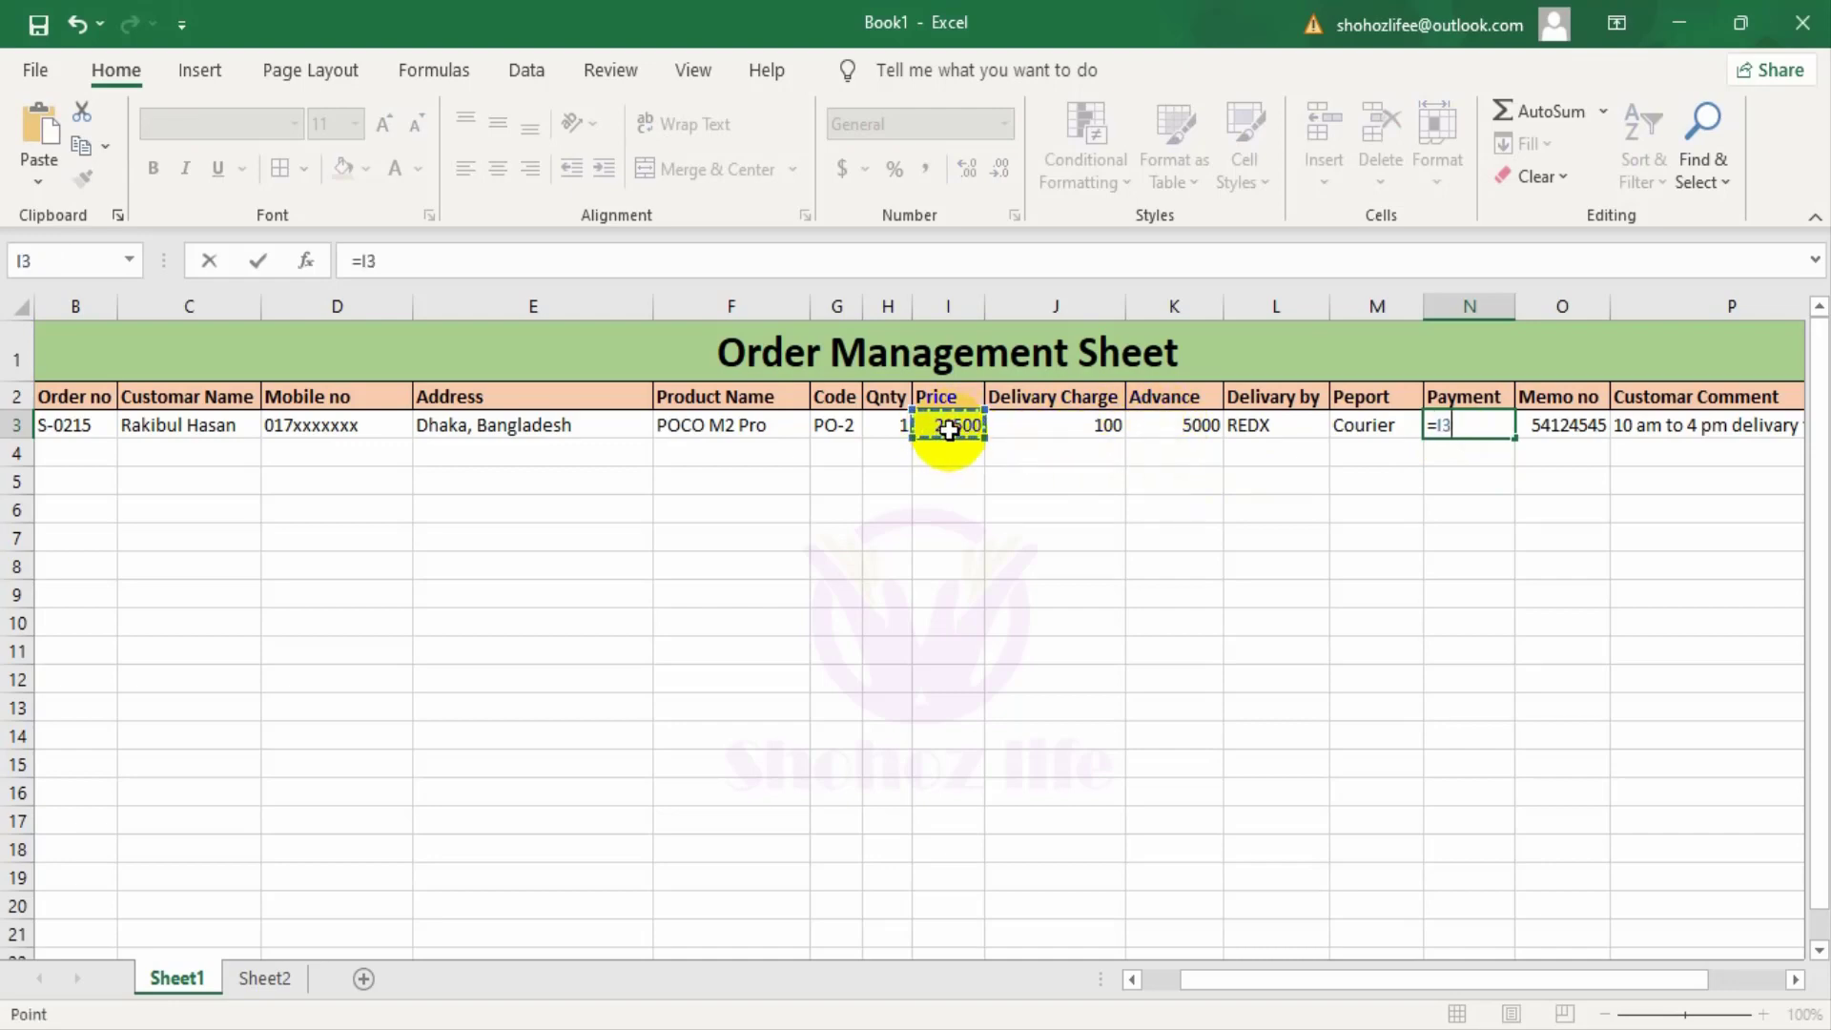
pyautogui.click(1080, 430)
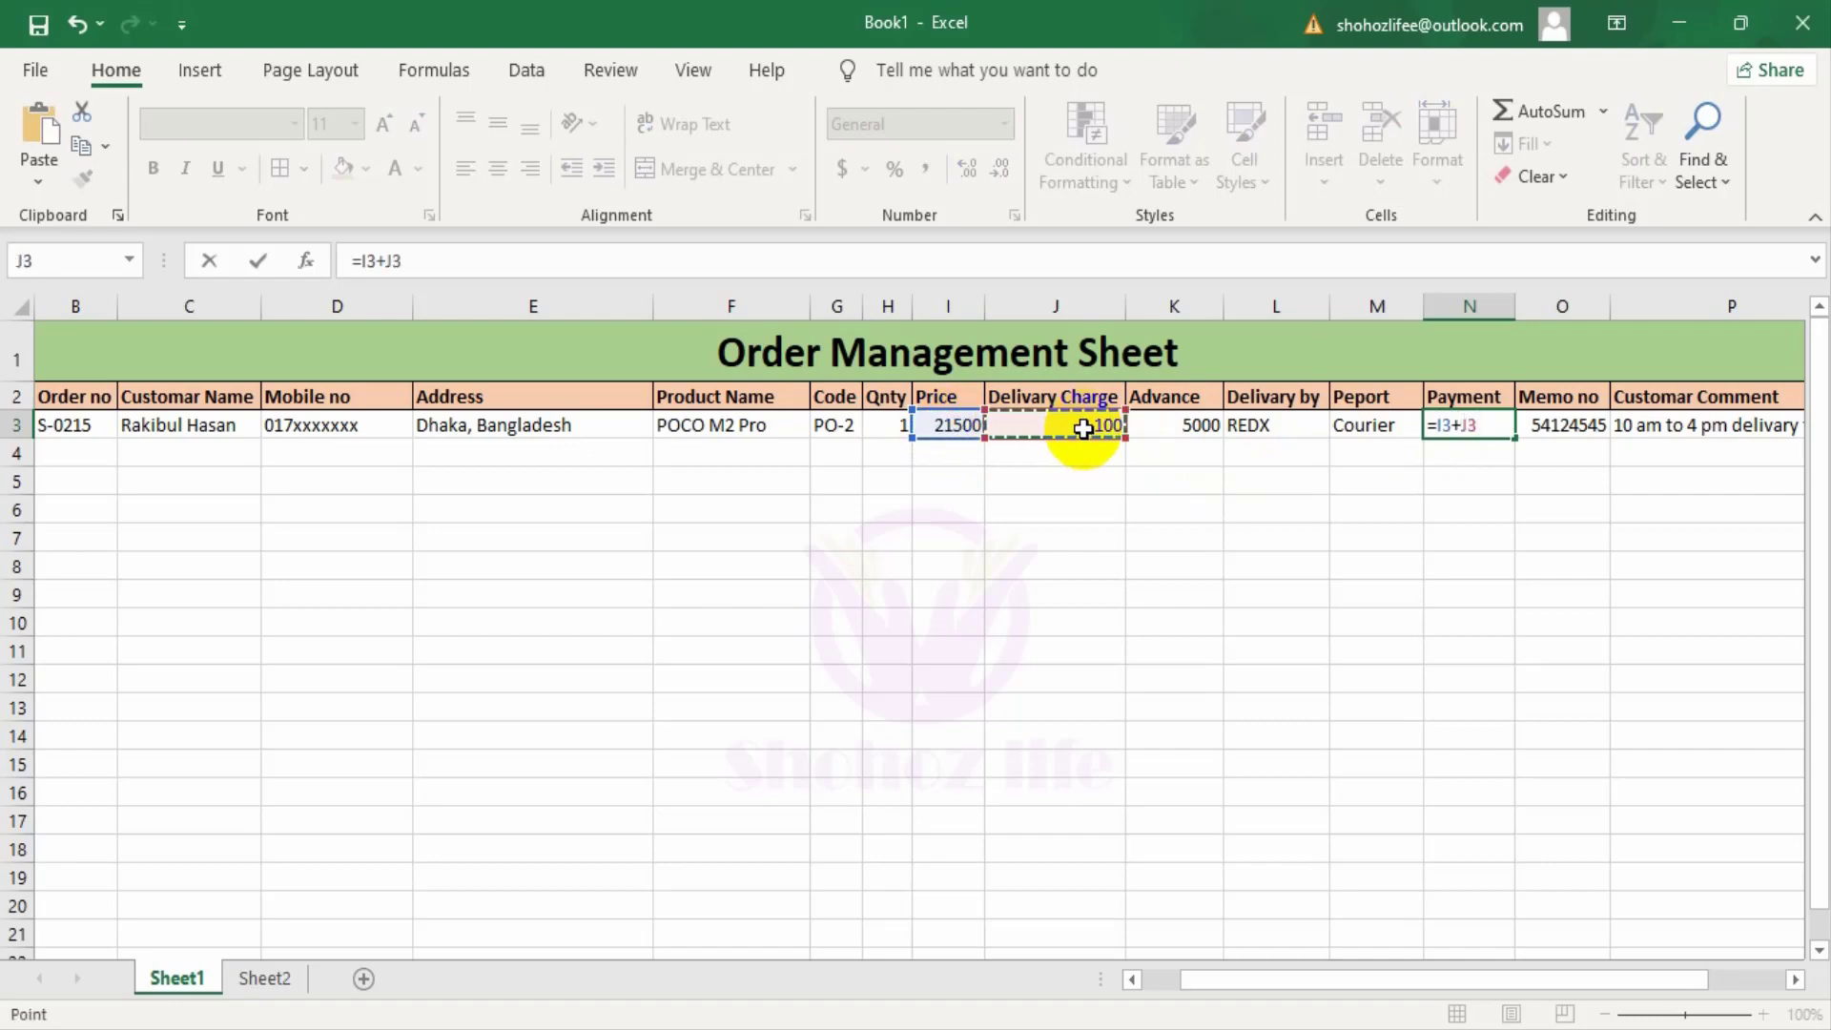
pyautogui.press('Return')
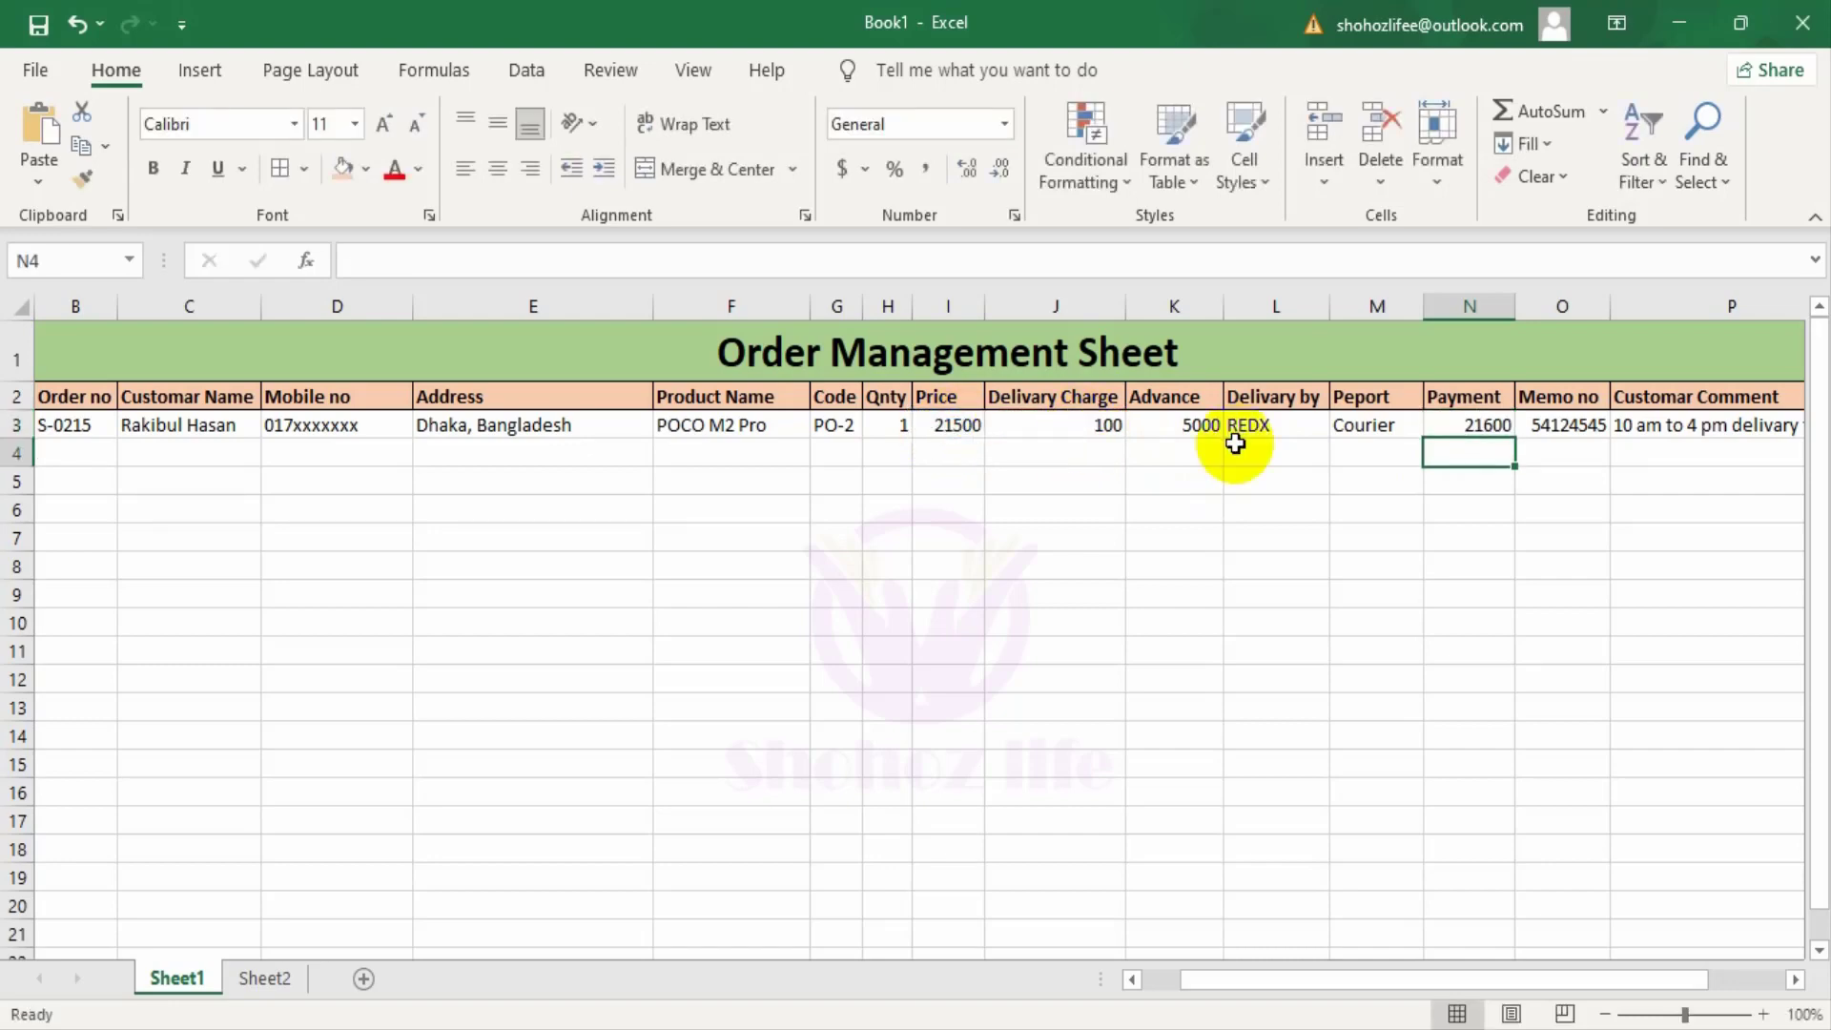